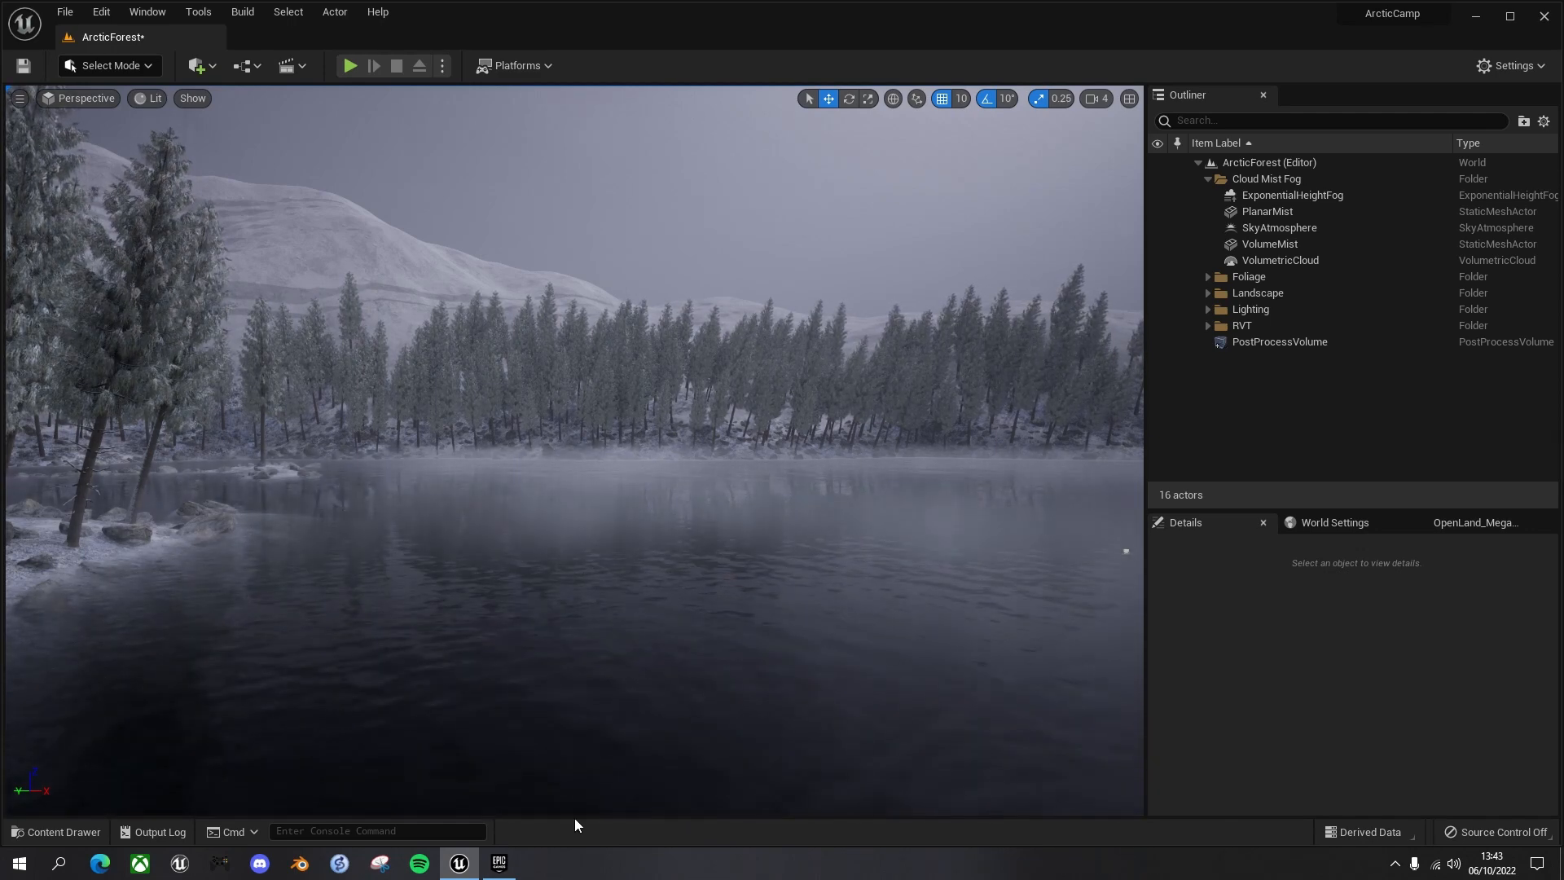
# Step: Switch to the Epic Games Launcher, find Vehicle Variety Pack Volume 2 in the Marketplace and view its campervan picture
pyautogui.click(500, 864)
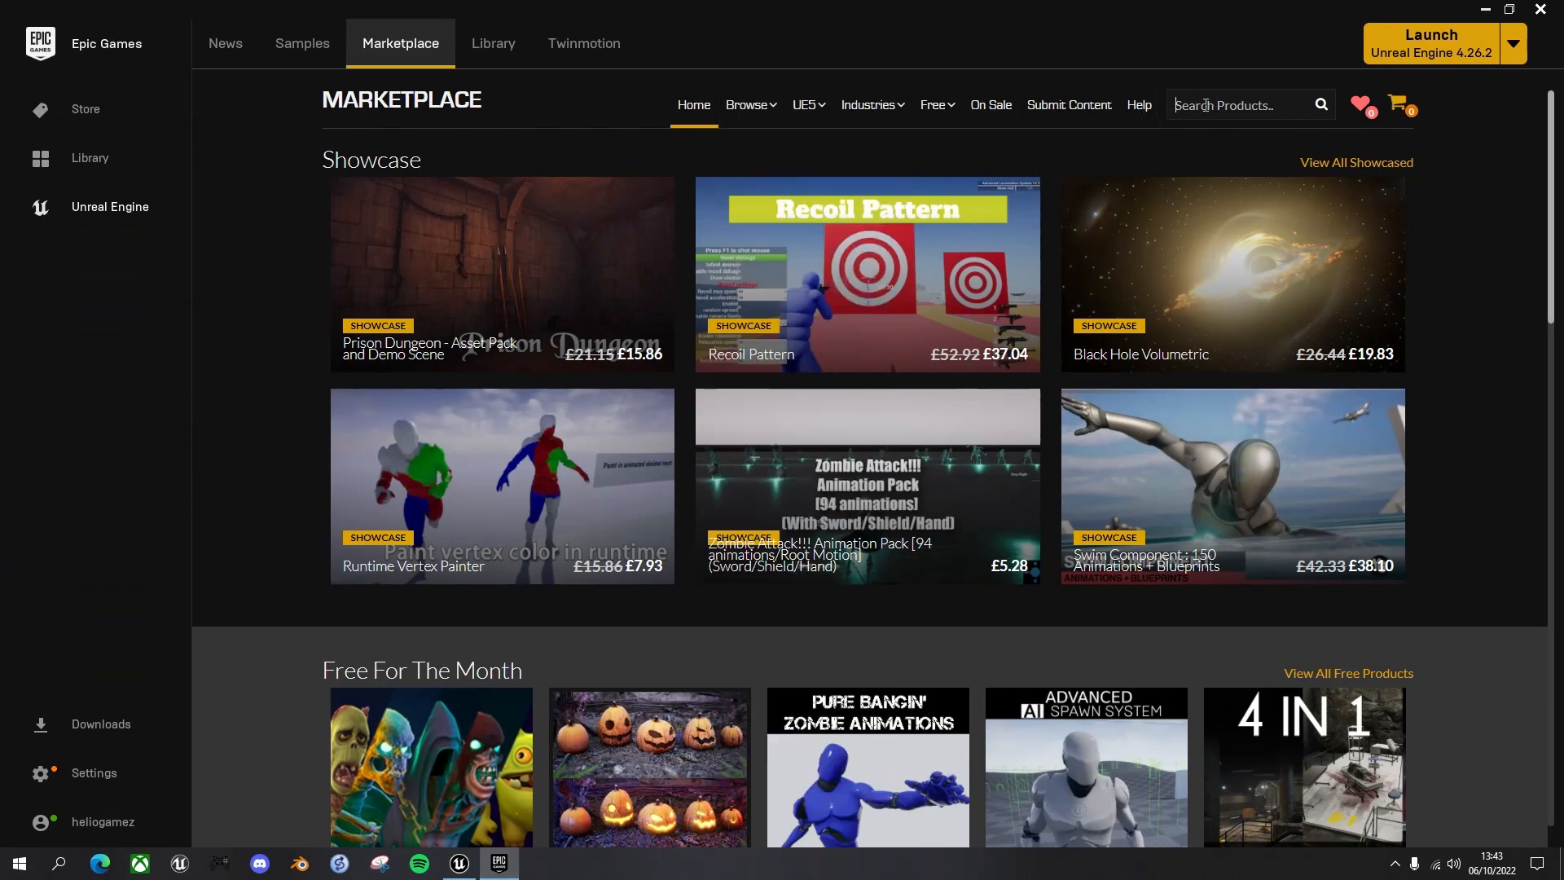
pyautogui.write('vehicle varie')
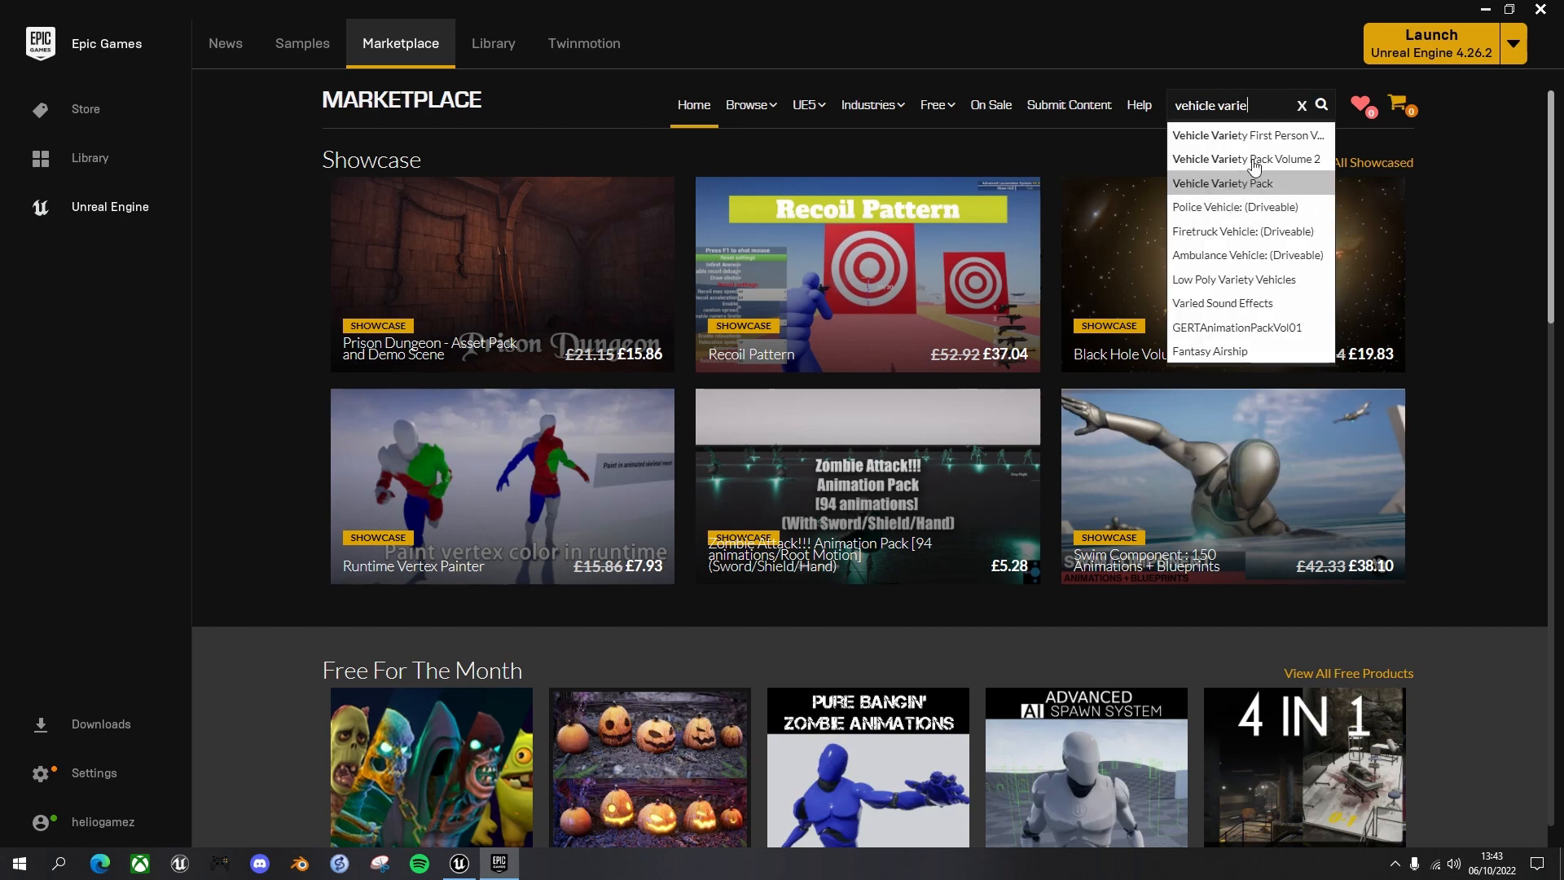
pyautogui.click(1255, 159)
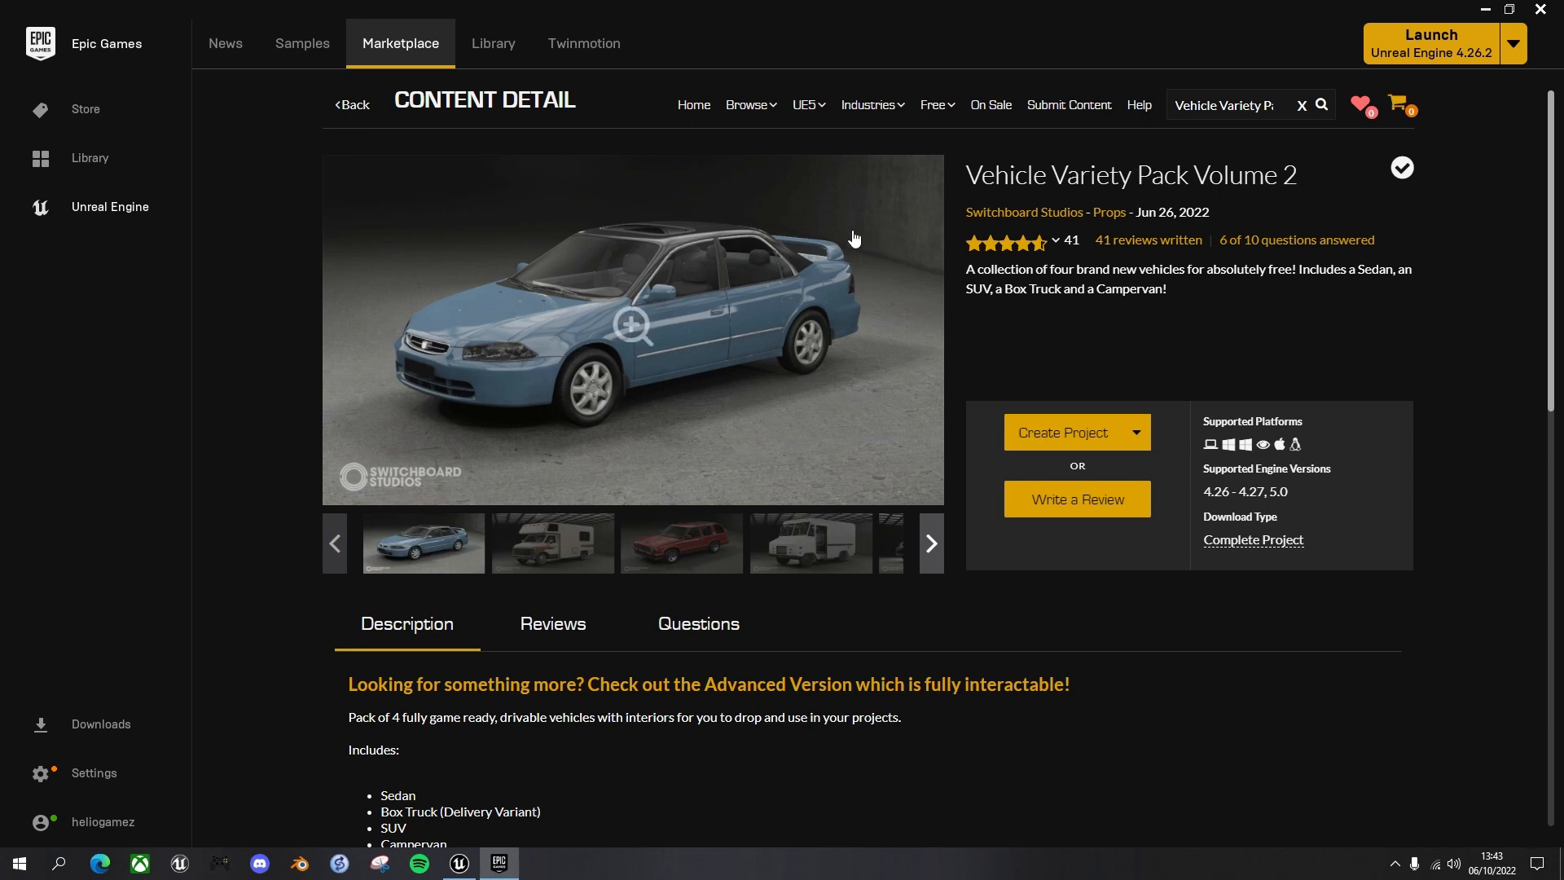
pyautogui.click(556, 539)
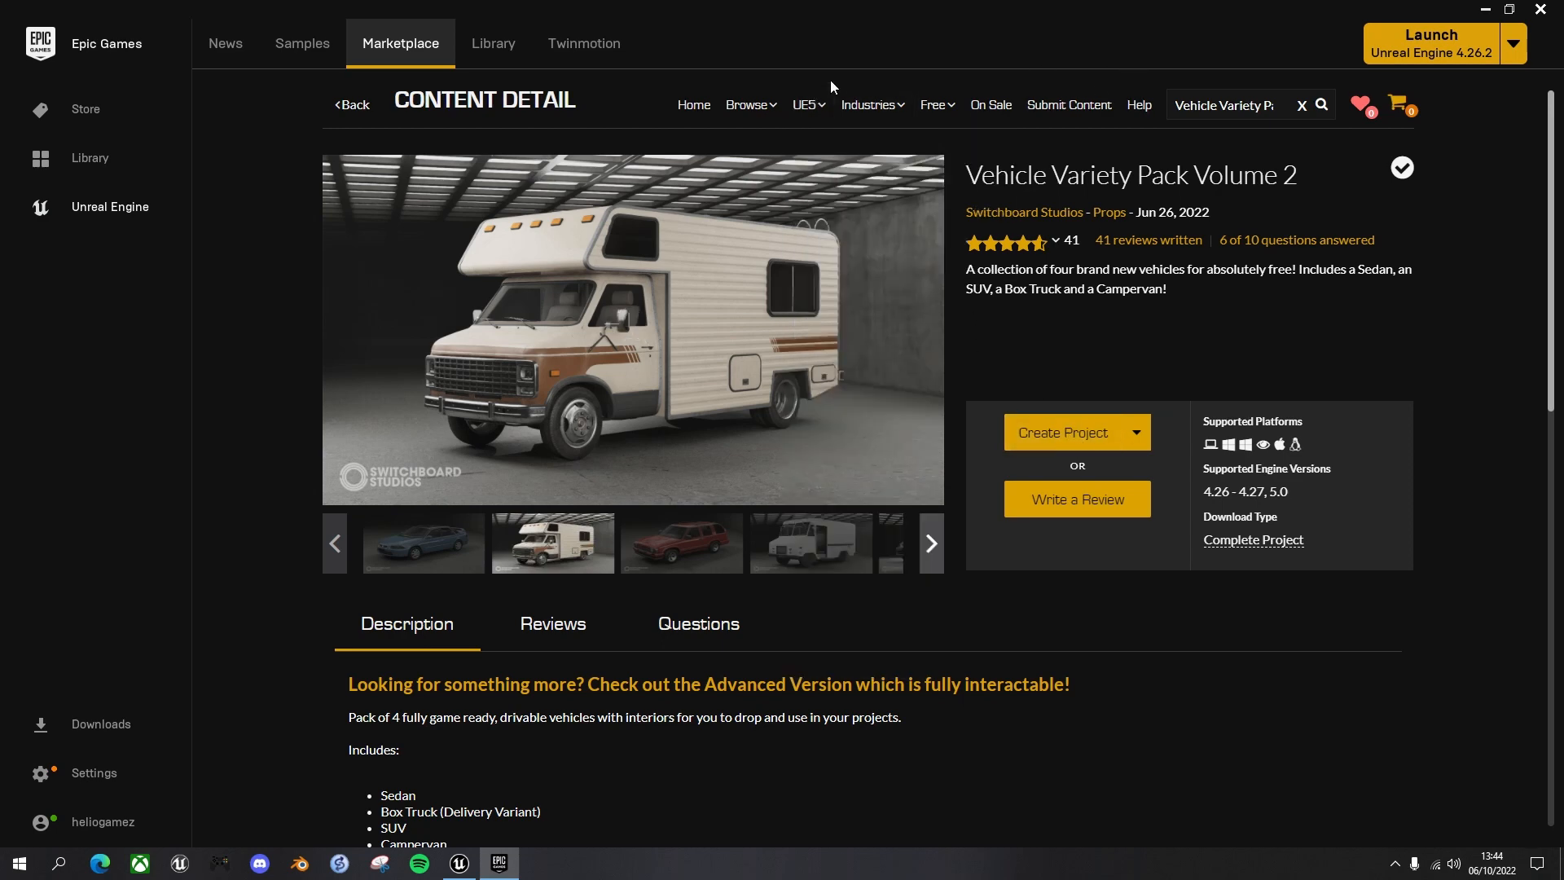
# Step: Open the VehicleVarietyPackVolume2 project from the launcher's library and dismiss the project name warning
pyautogui.click(493, 45)
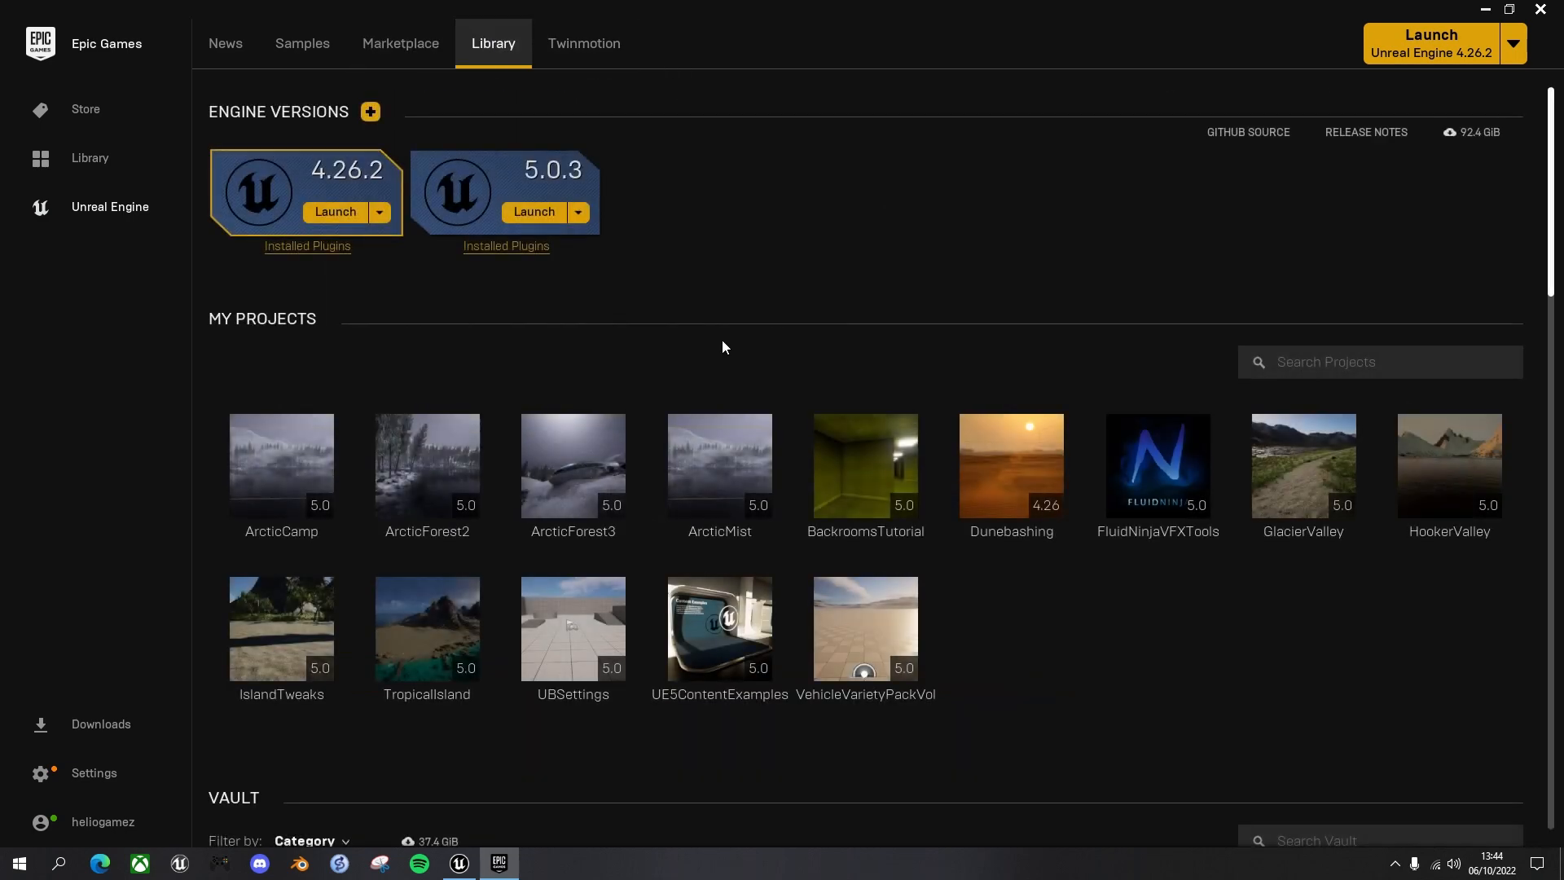
pyautogui.click(882, 623)
pyautogui.doubleClick(882, 622)
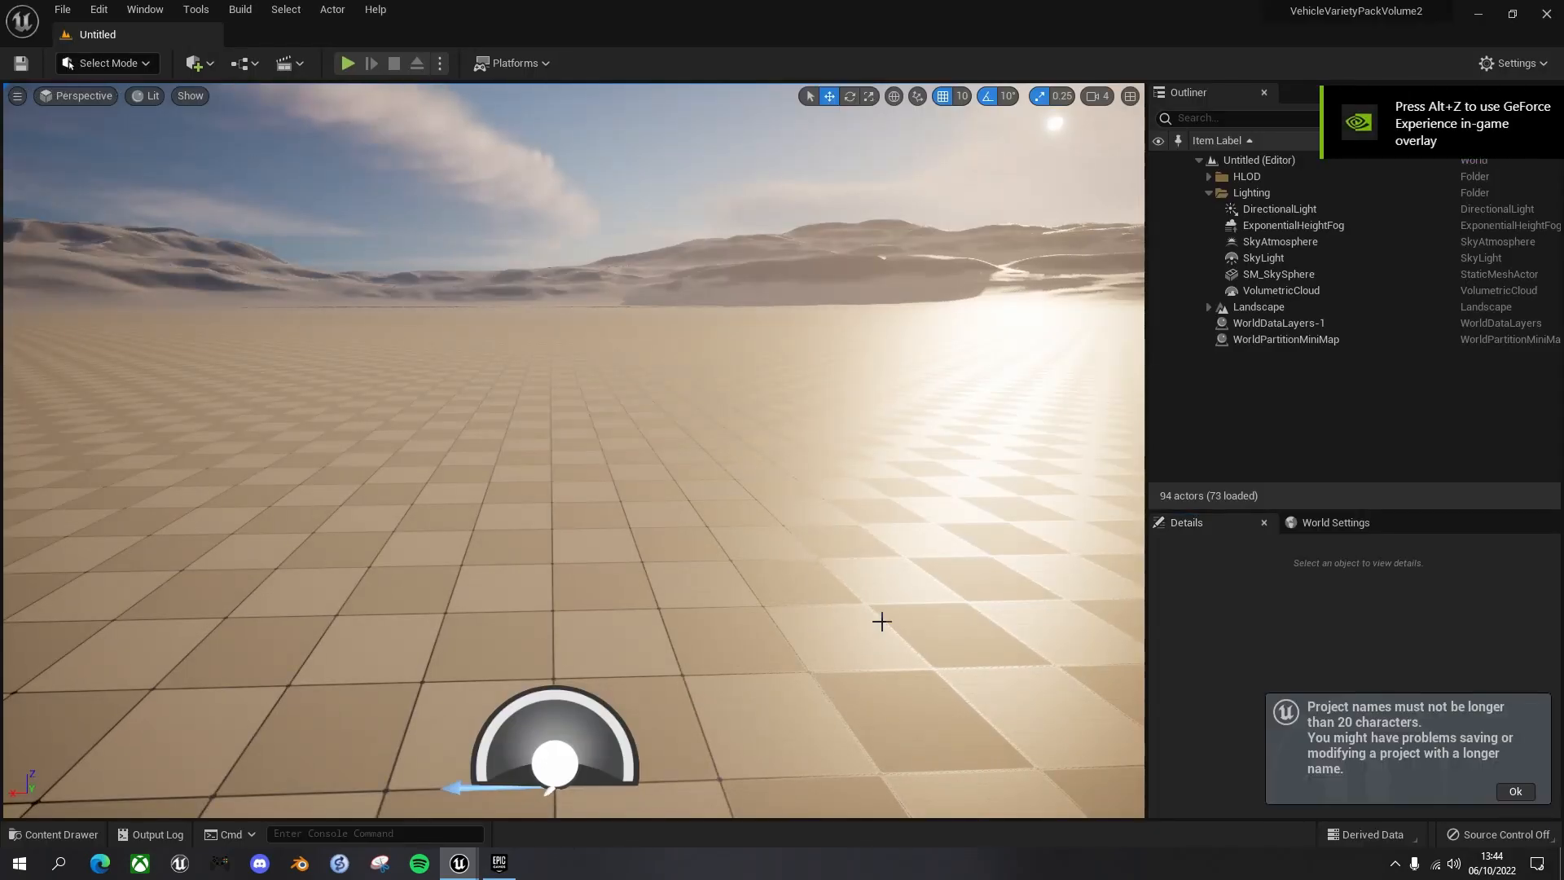
pyautogui.click(1514, 792)
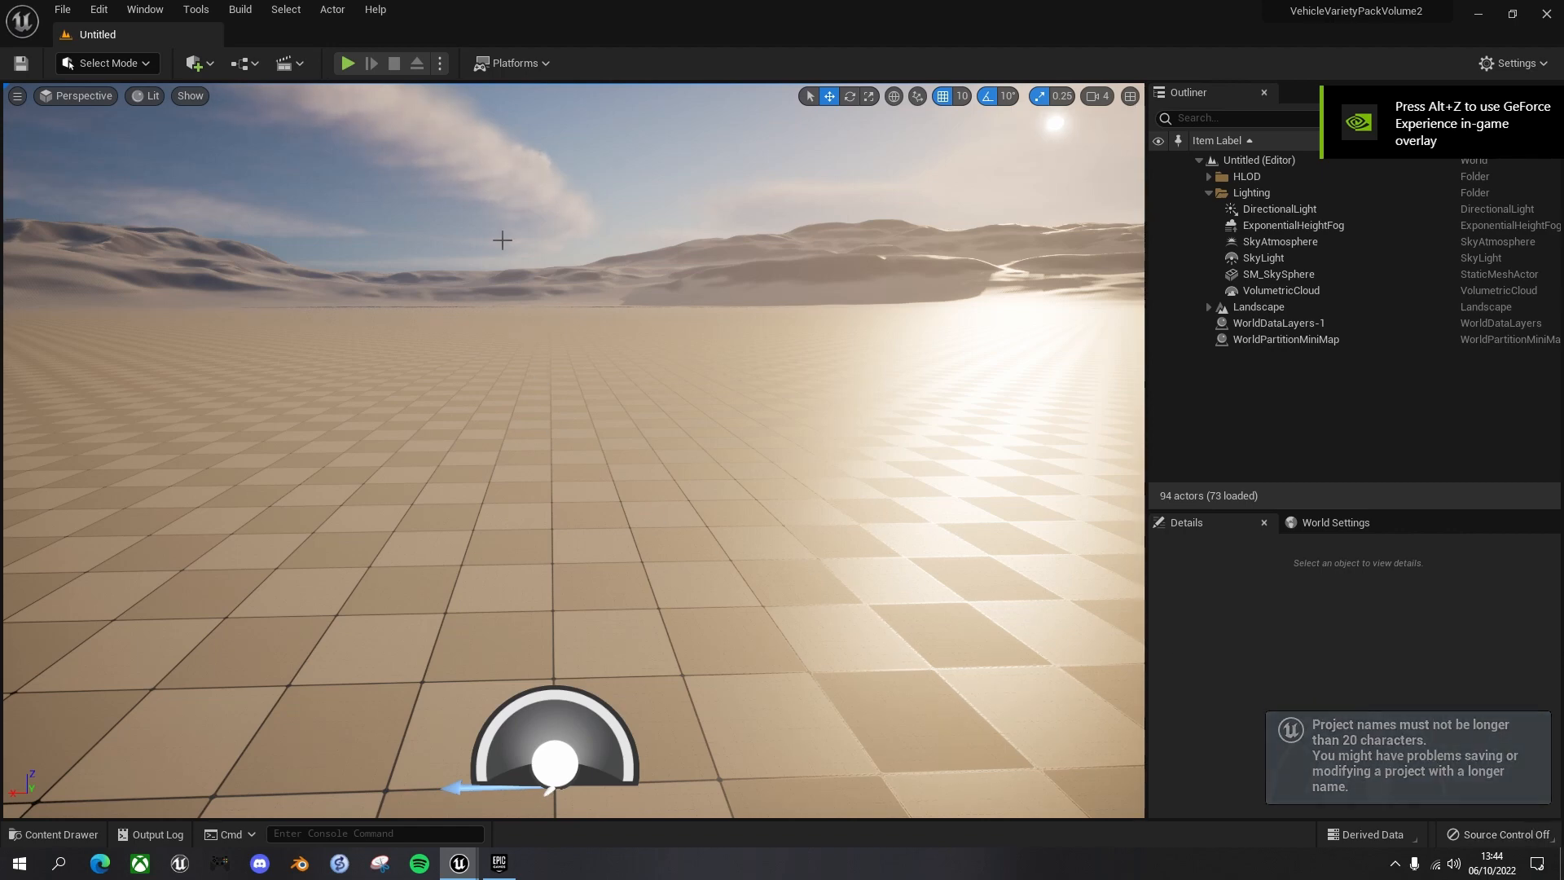
pyautogui.click(657, 349)
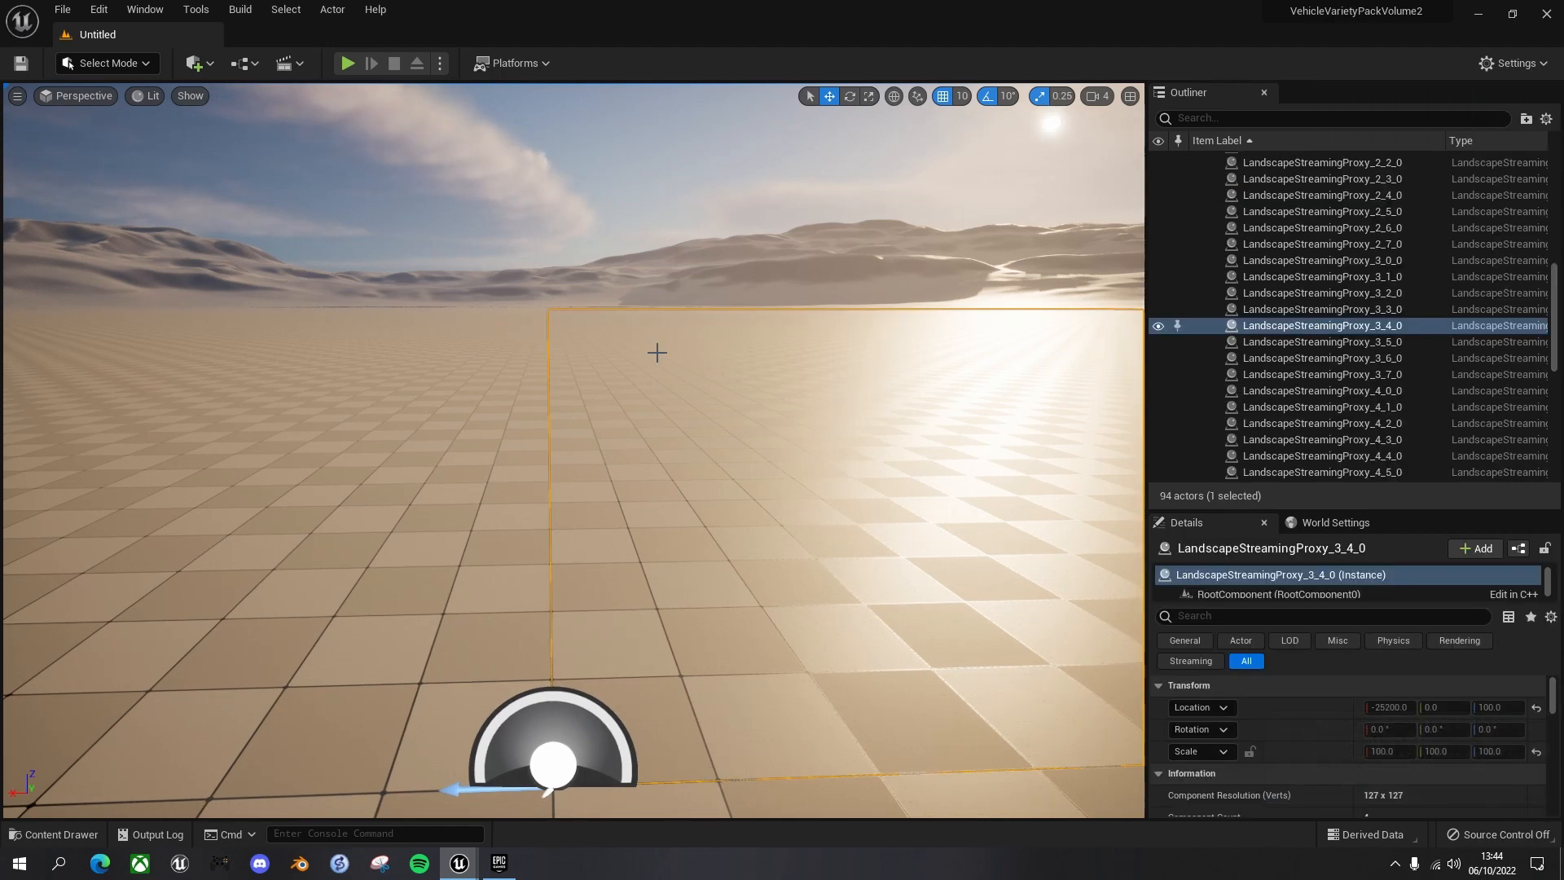
# Step: Start migrating the SM_Campervan_01a mesh from the VehicleVarietyVol2 Meshes folder with all its listed dependencies
pyautogui.hotkey('ctrl', 'space')
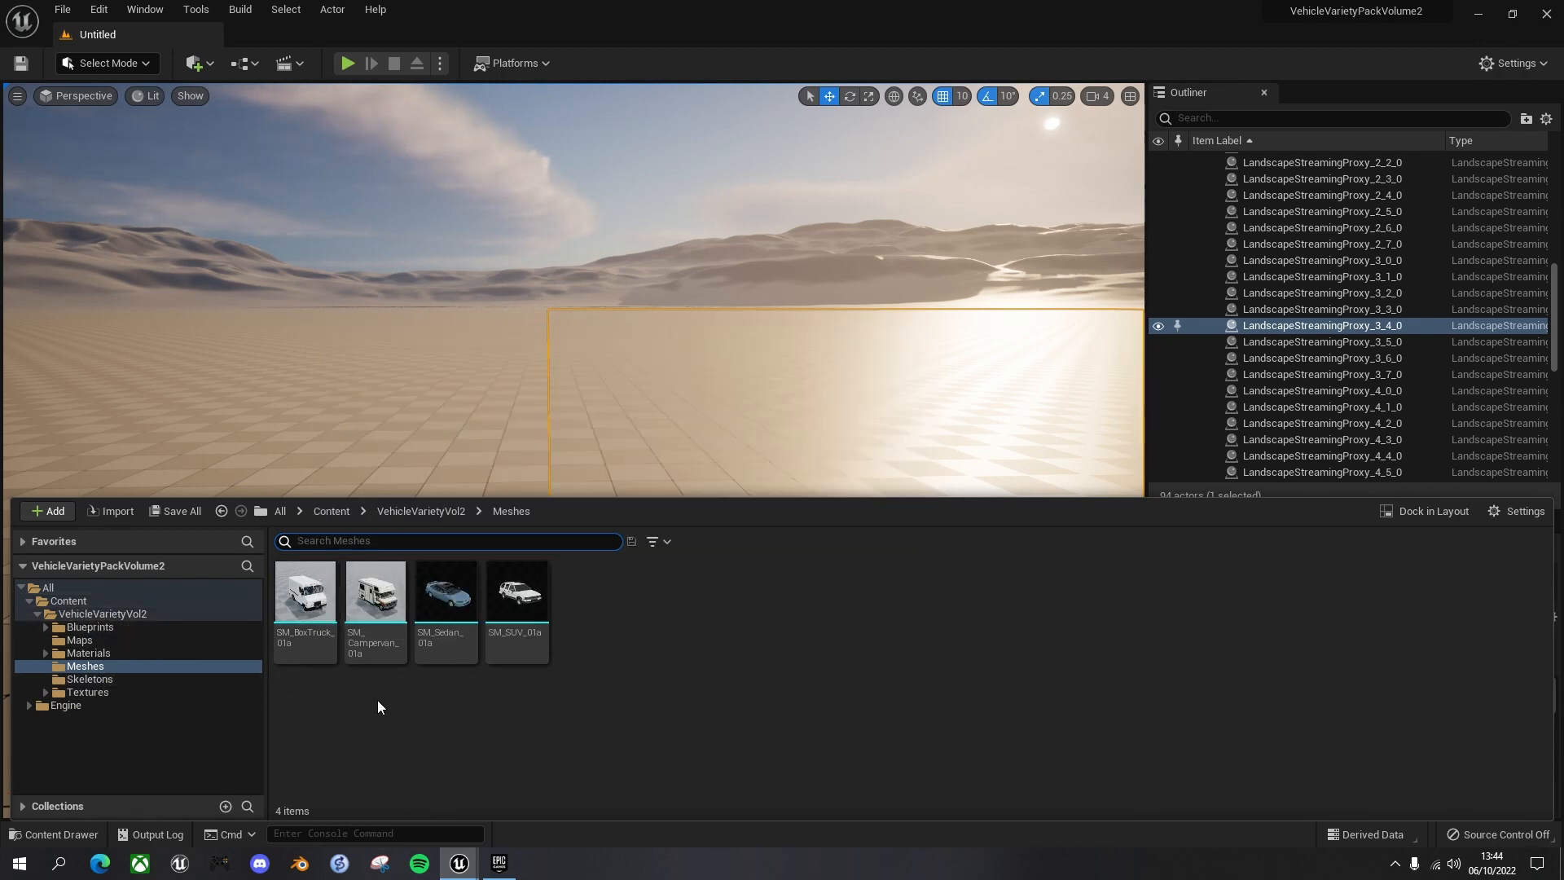
pyautogui.moveTo(379, 600)
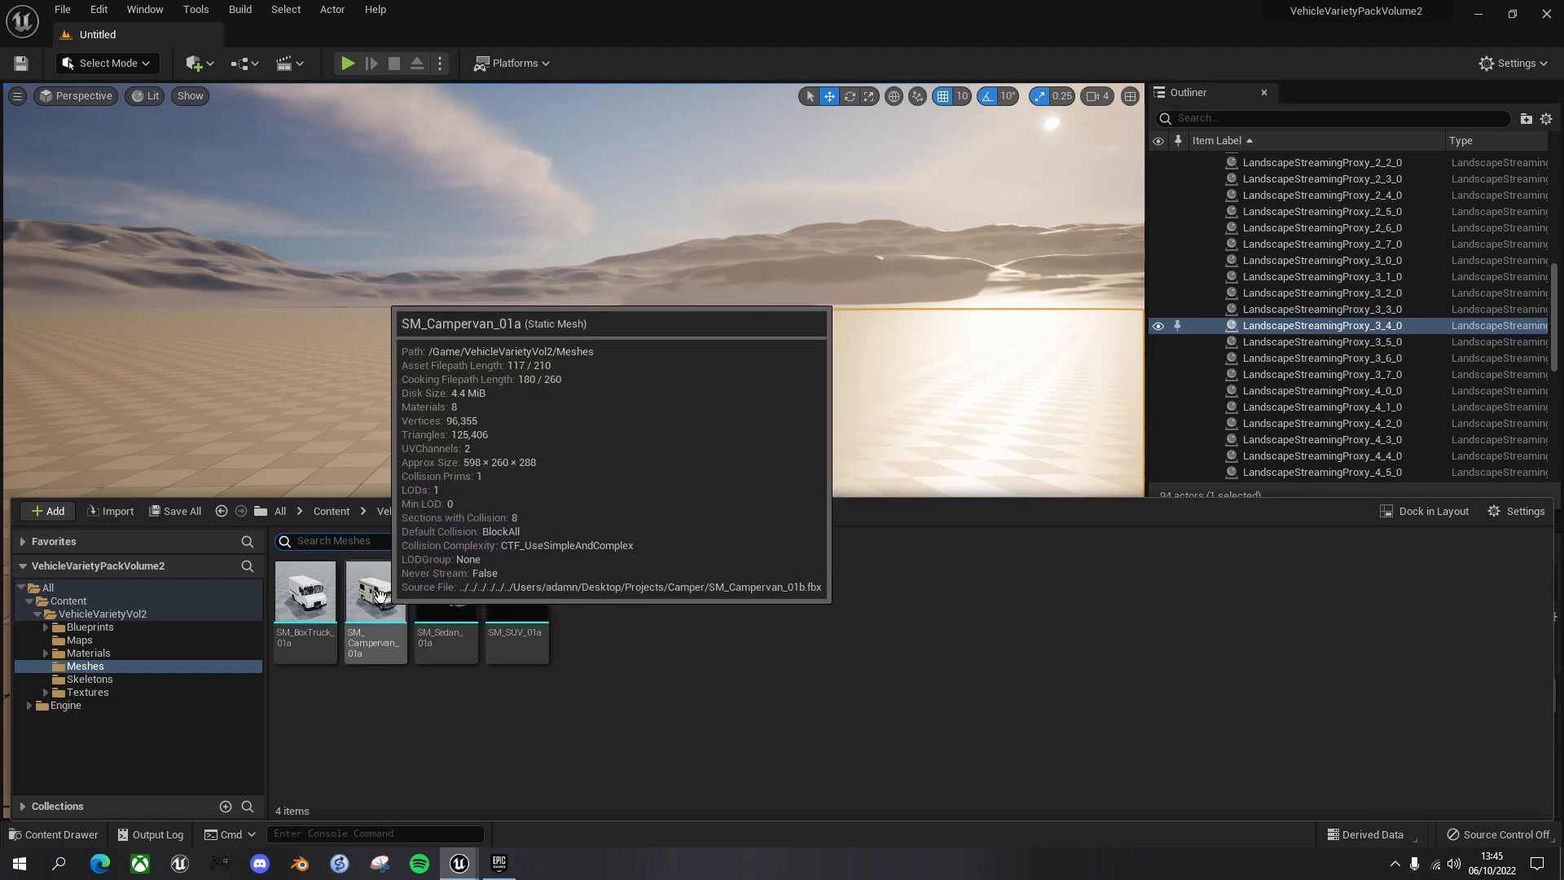
pyautogui.rightClick(379, 600)
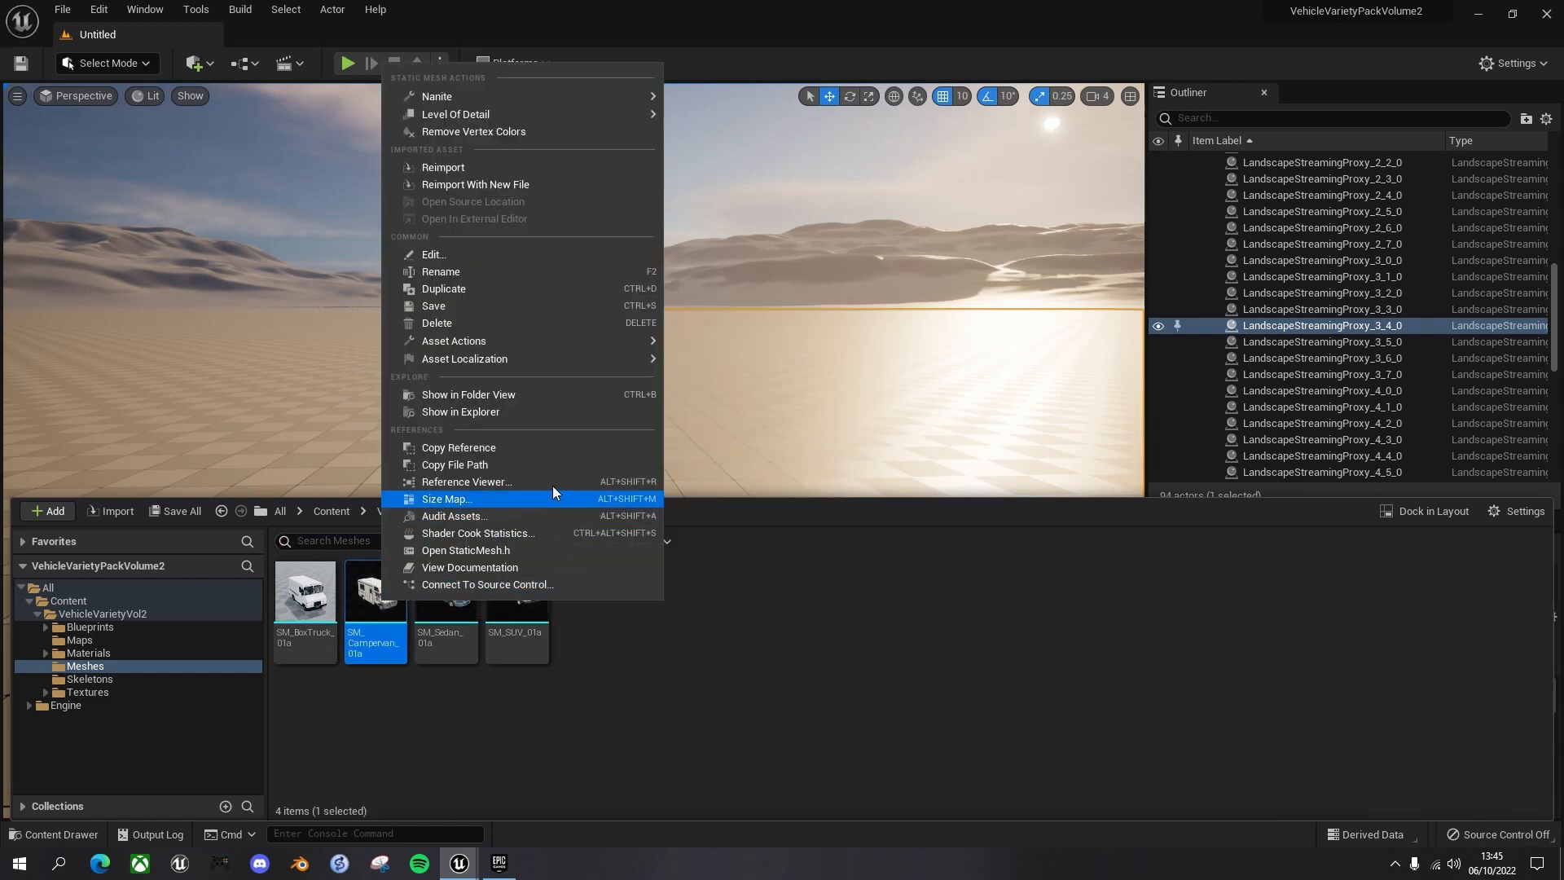
pyautogui.moveTo(615, 339)
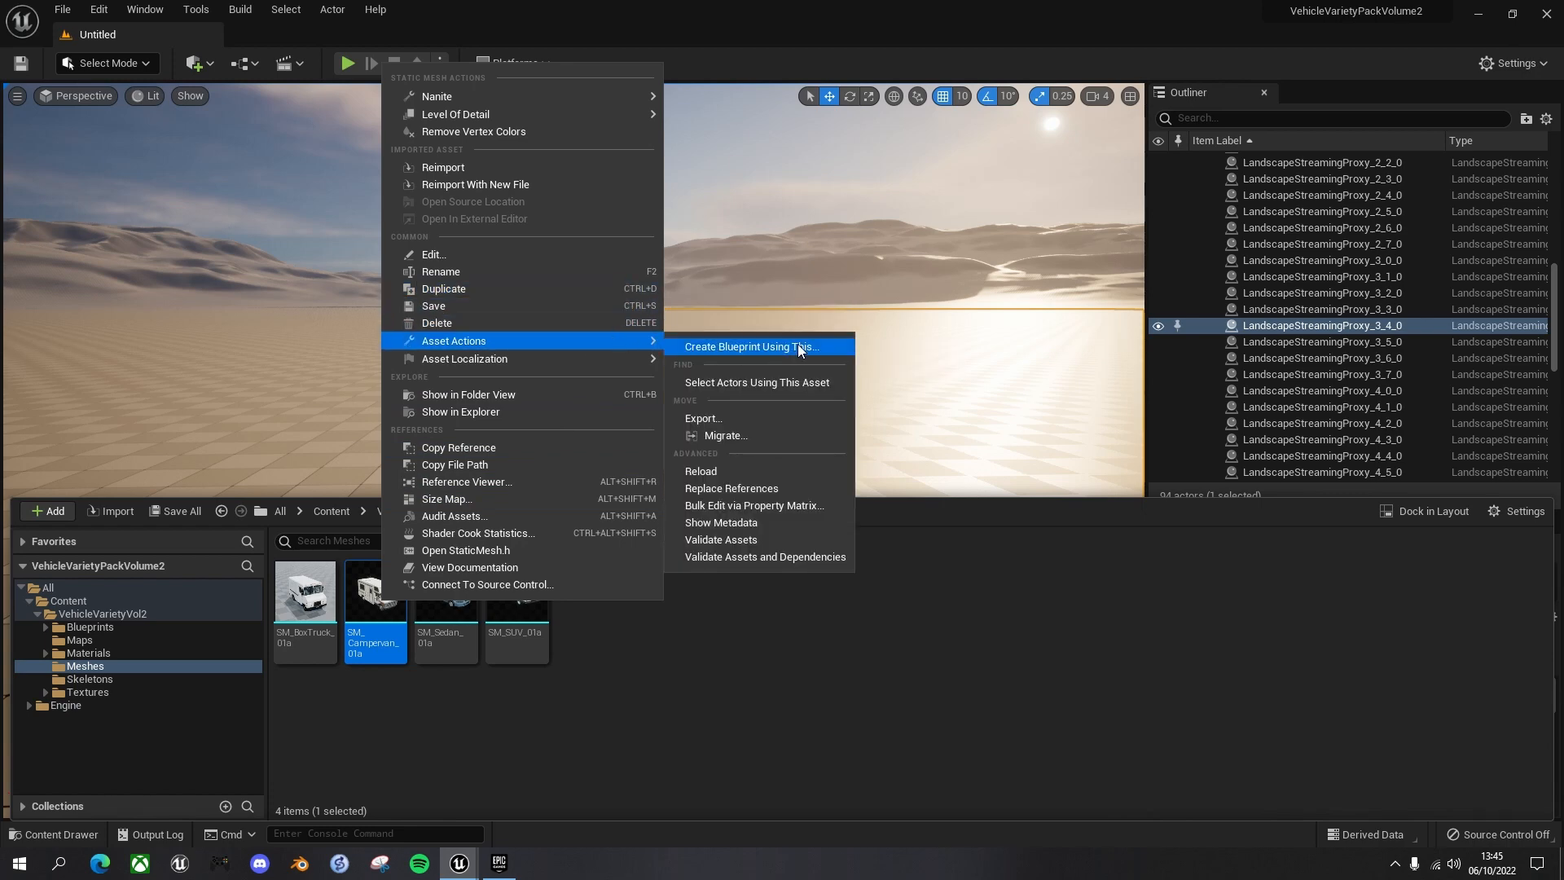
pyautogui.click(732, 437)
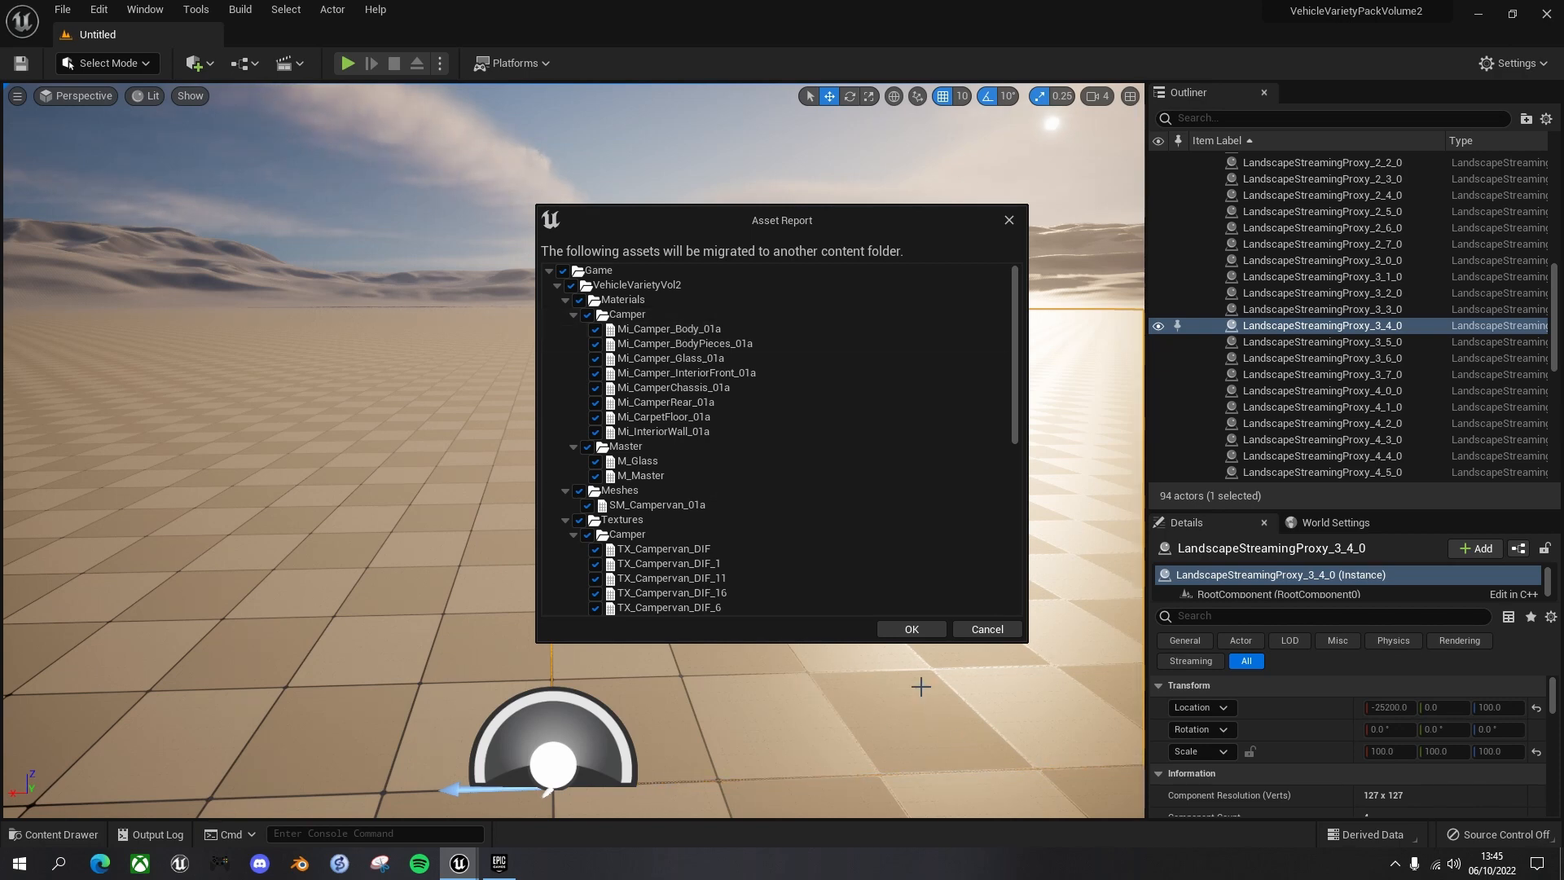
pyautogui.click(923, 627)
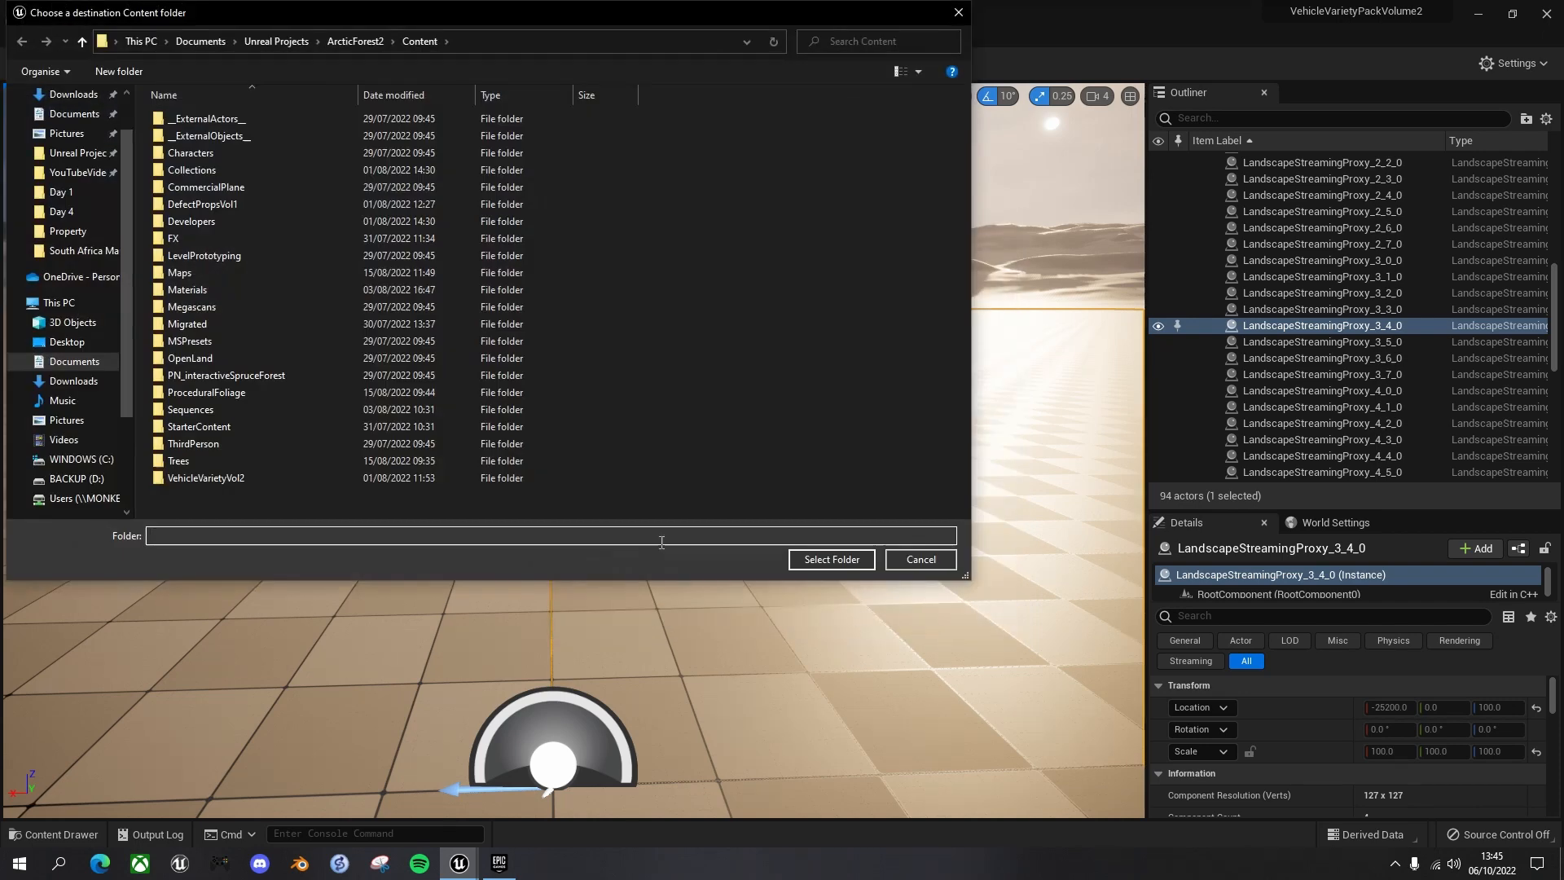
# Step: Choose the Content folder of the ArcticCamp project in Unreal Projects as the migration destination
pyautogui.click(82, 153)
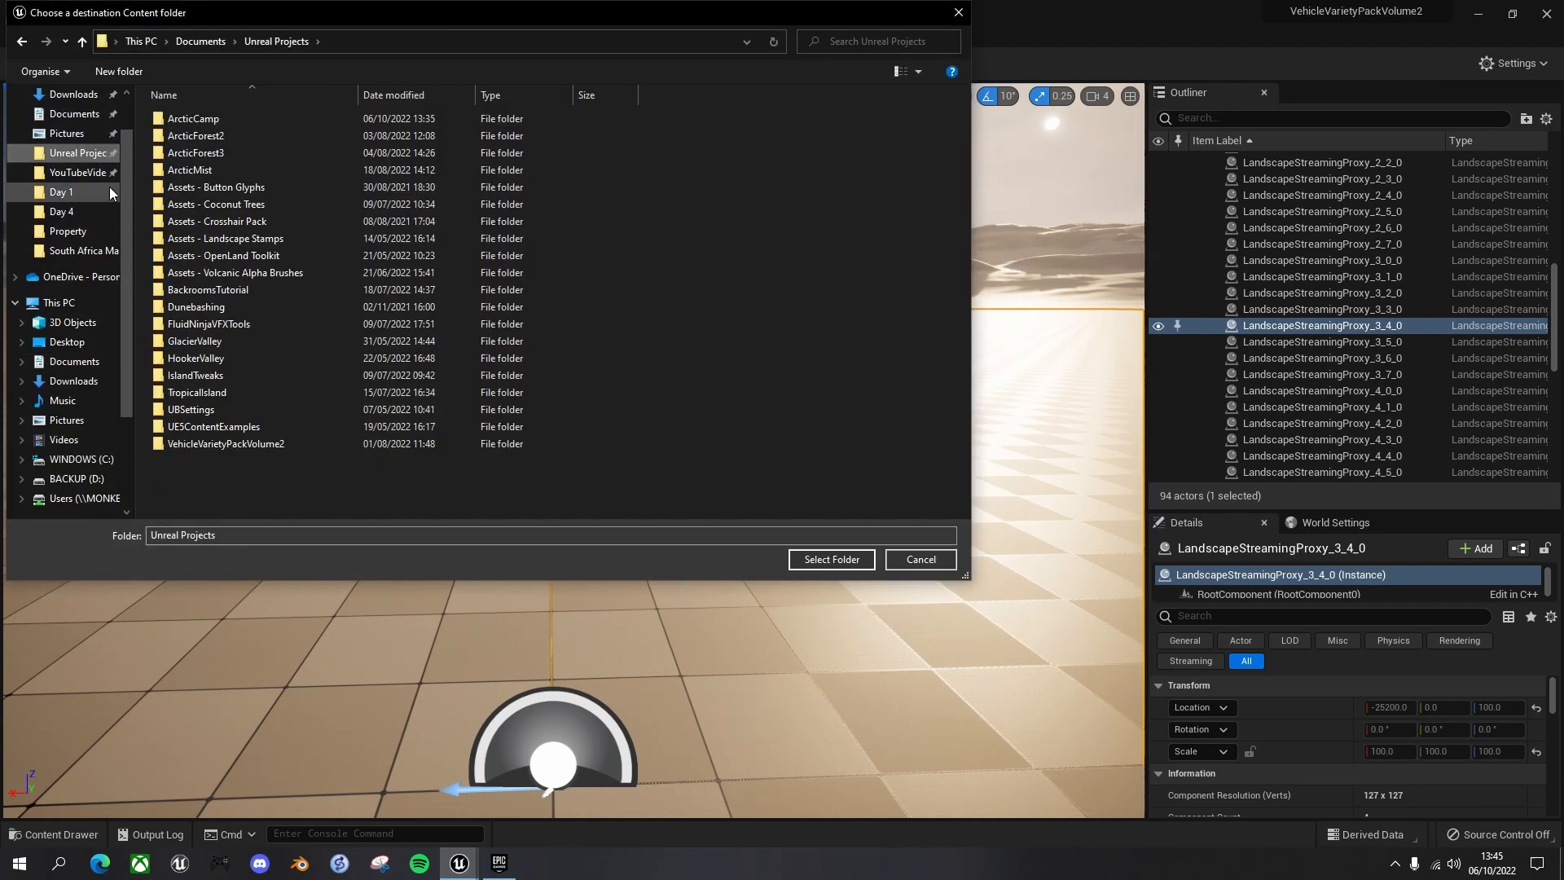
pyautogui.doubleClick(222, 118)
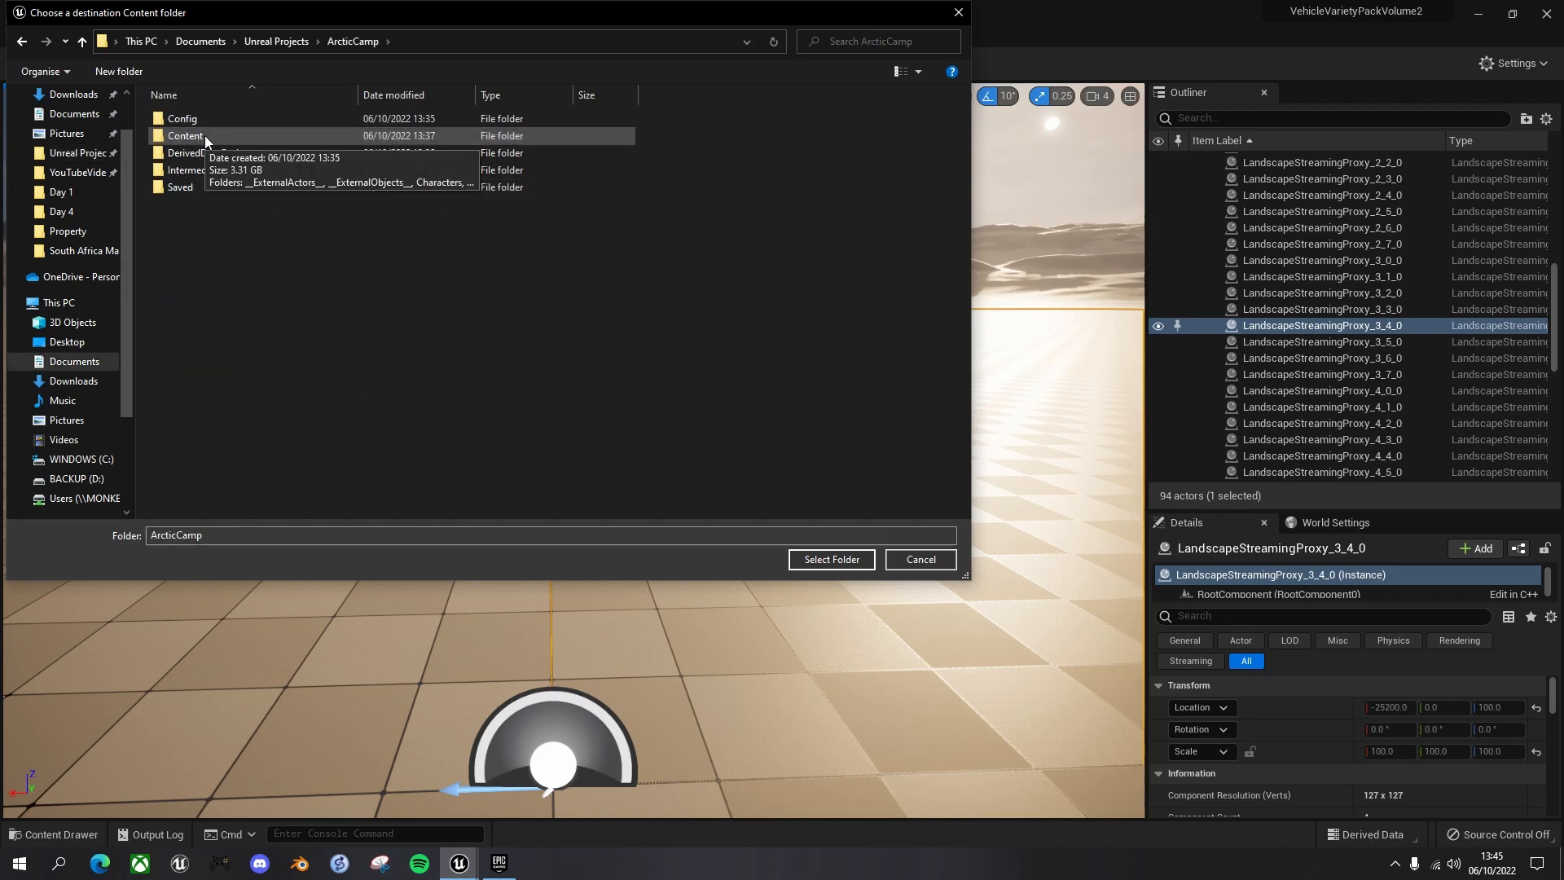
pyautogui.doubleClick(203, 136)
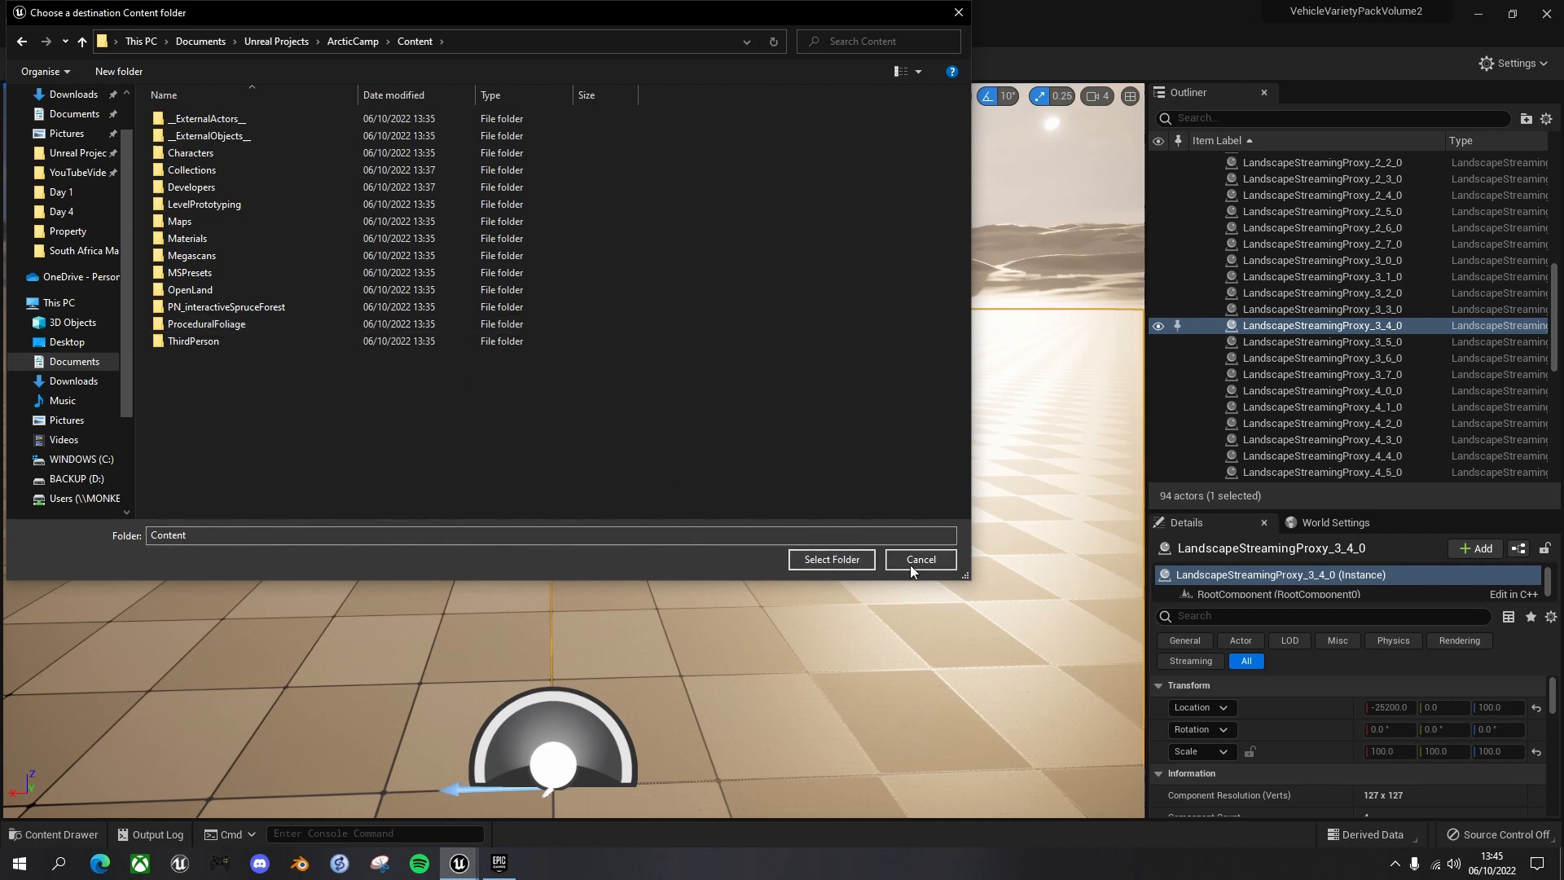
pyautogui.click(367, 39)
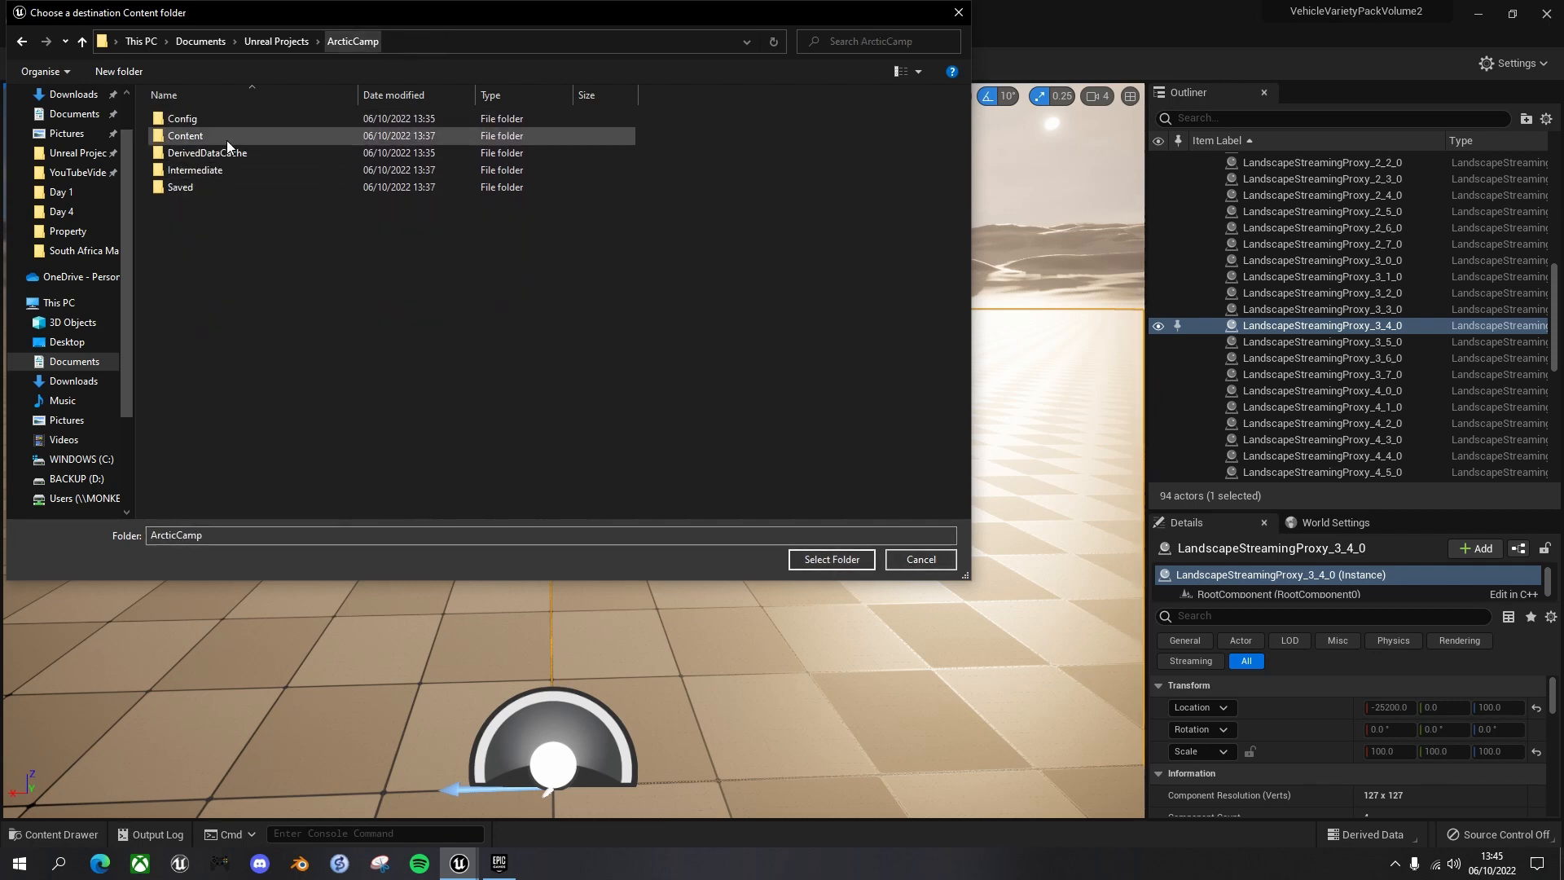
pyautogui.click(192, 137)
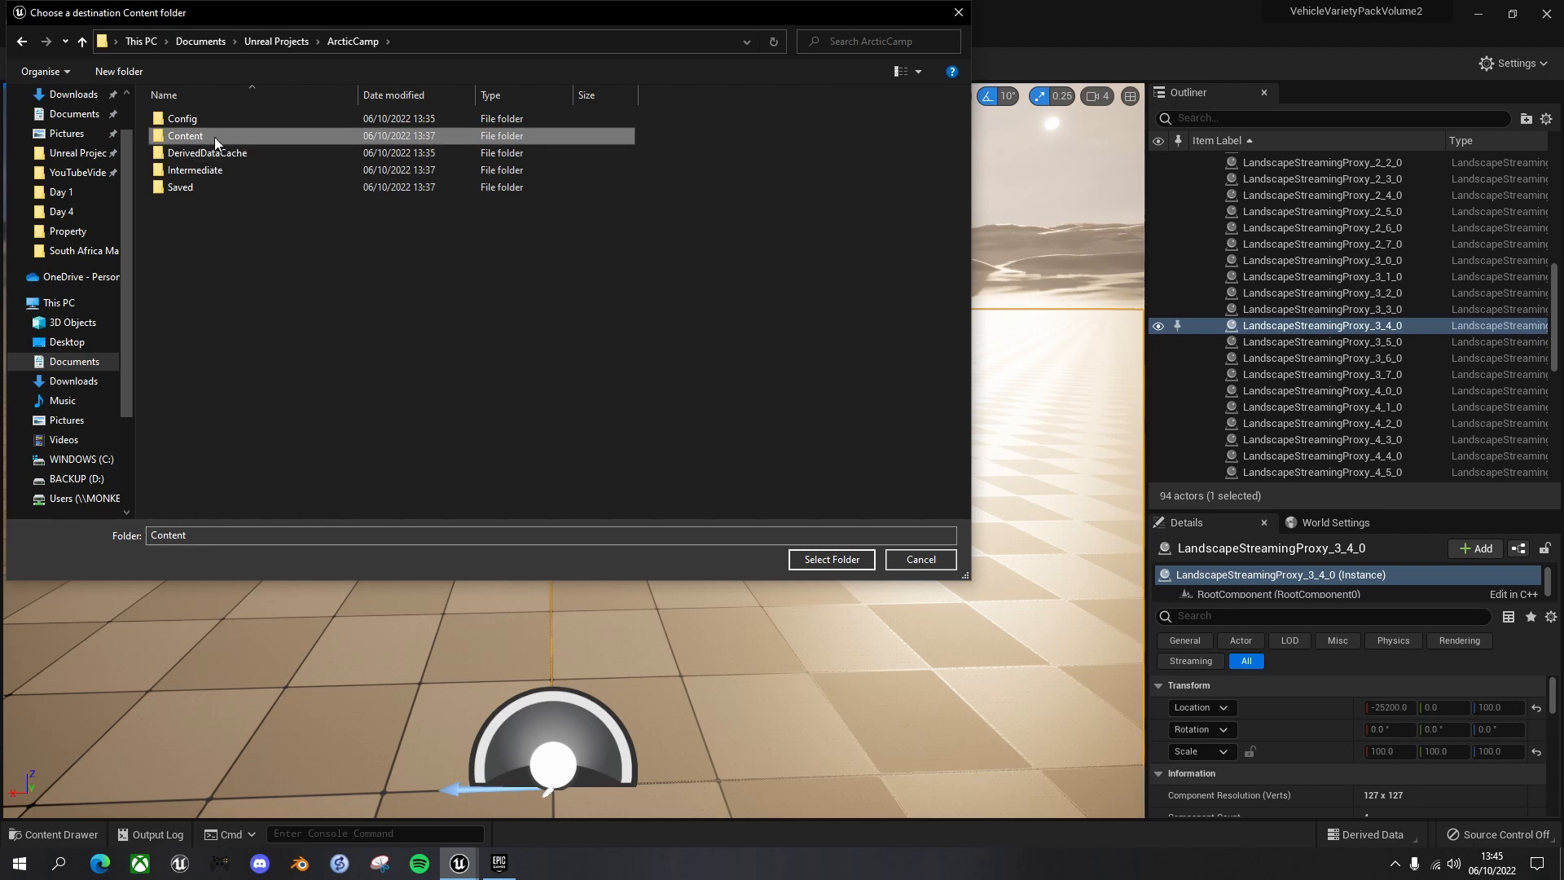
pyautogui.click(844, 559)
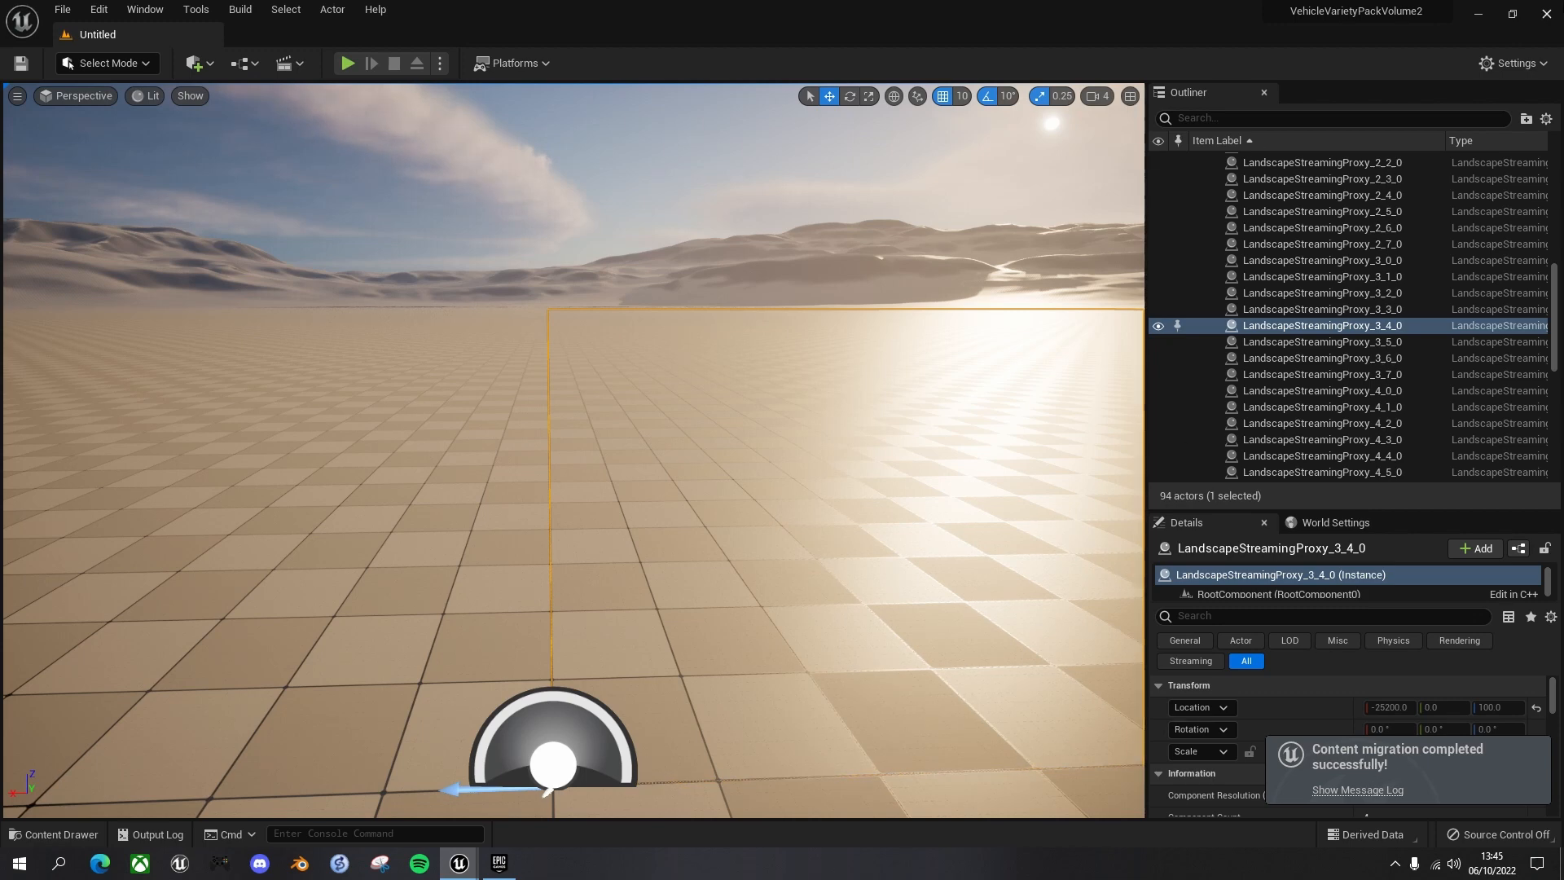
# Step: Close the vehicle pack project and check the VehicleVarietyVol2 Meshes folder in the ArcticCamp project for the campervan
pyautogui.click(1547, 13)
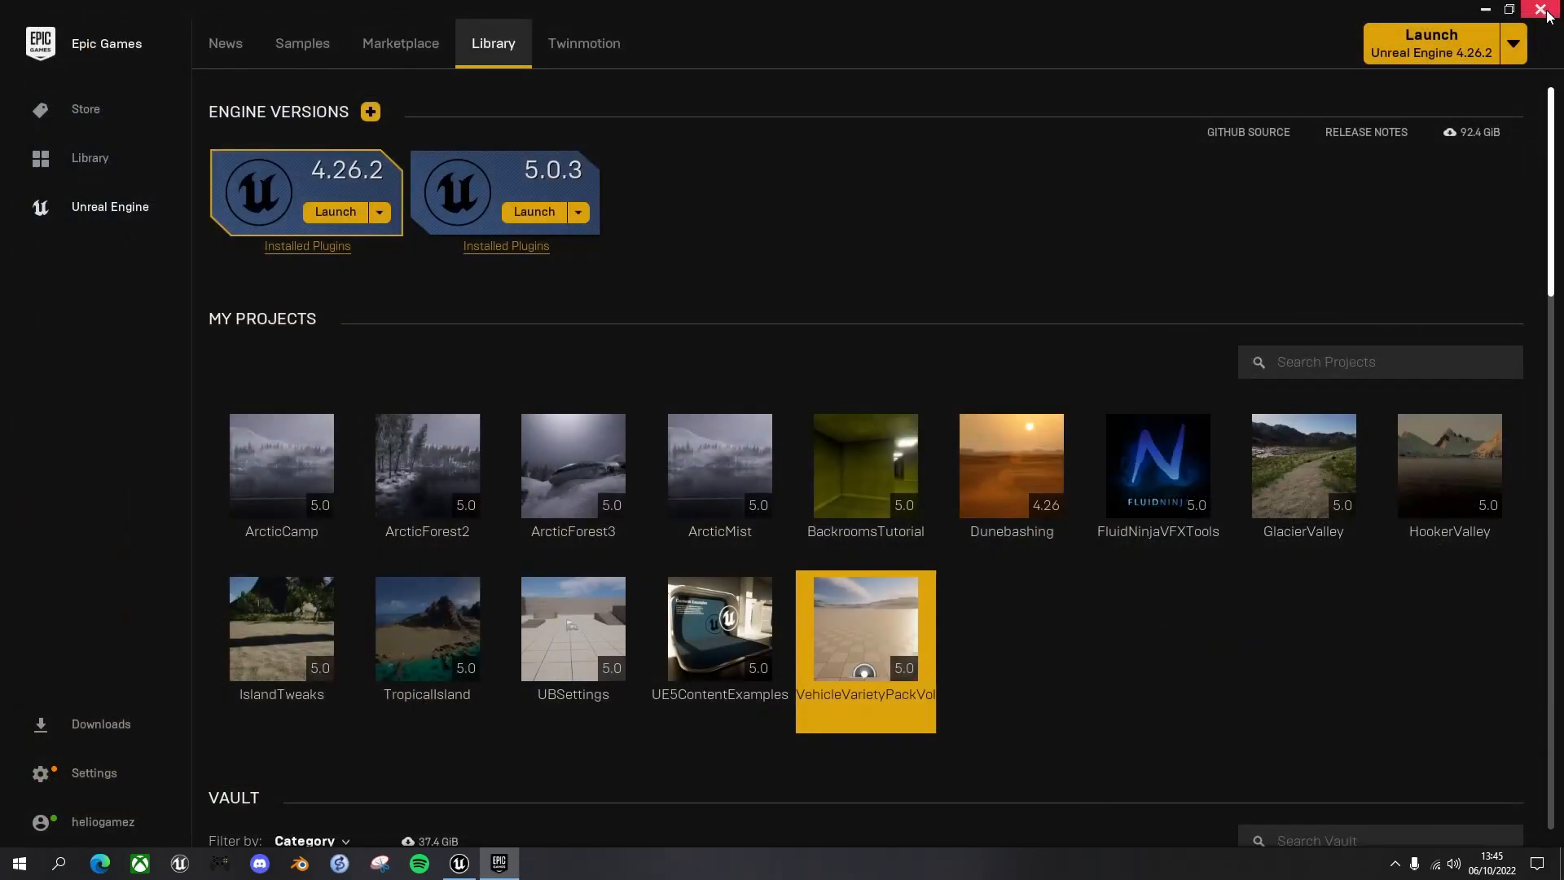
pyautogui.click(461, 865)
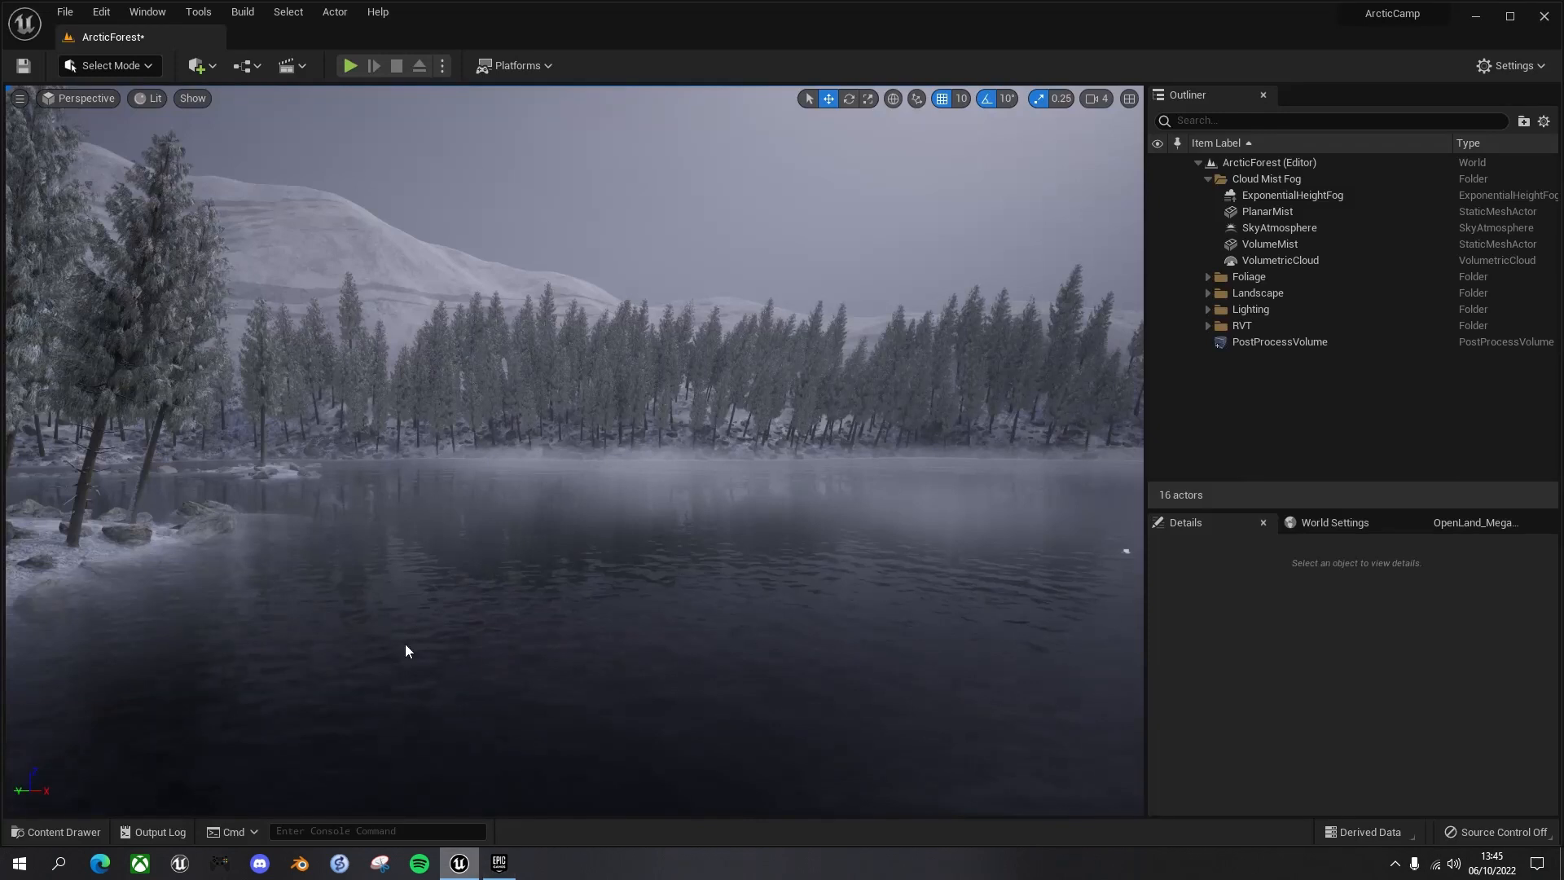
pyautogui.hotkey('ctrl', 'space')
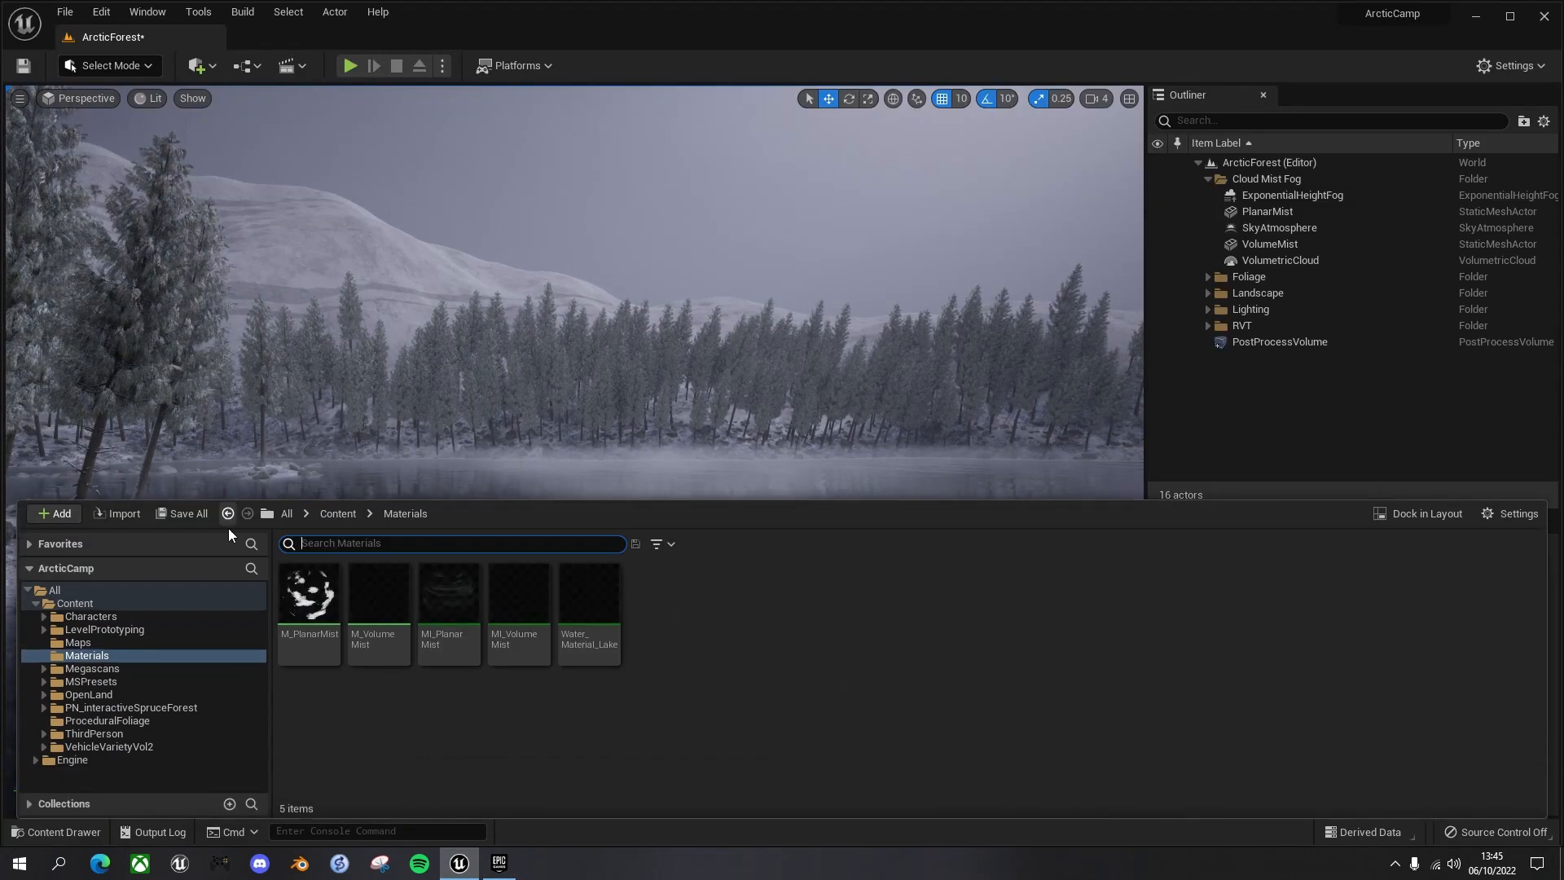
pyautogui.click(44, 747)
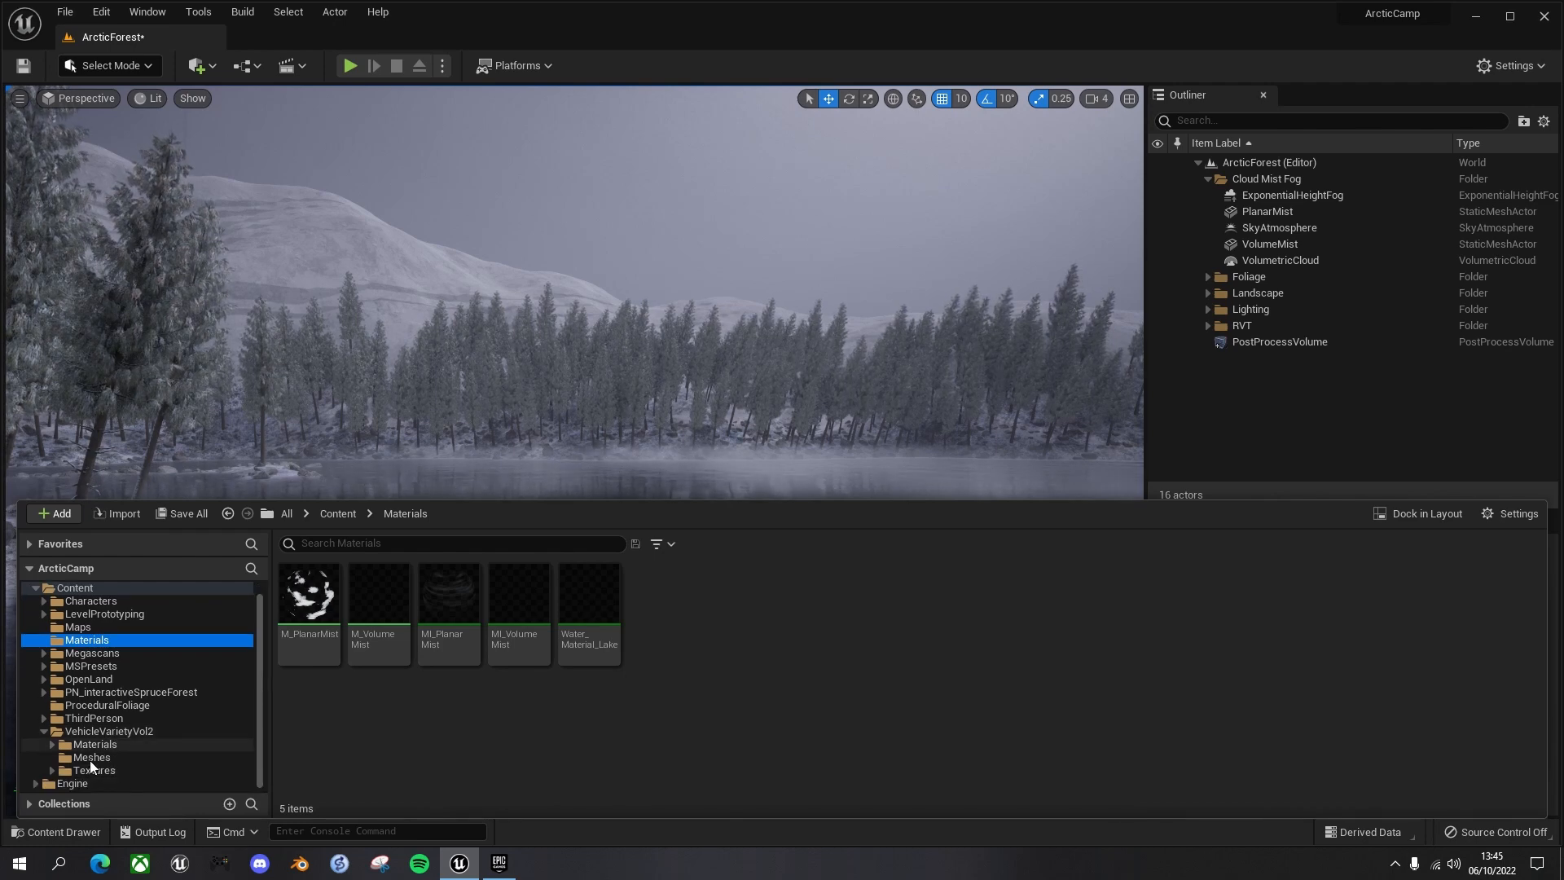
pyautogui.click(98, 758)
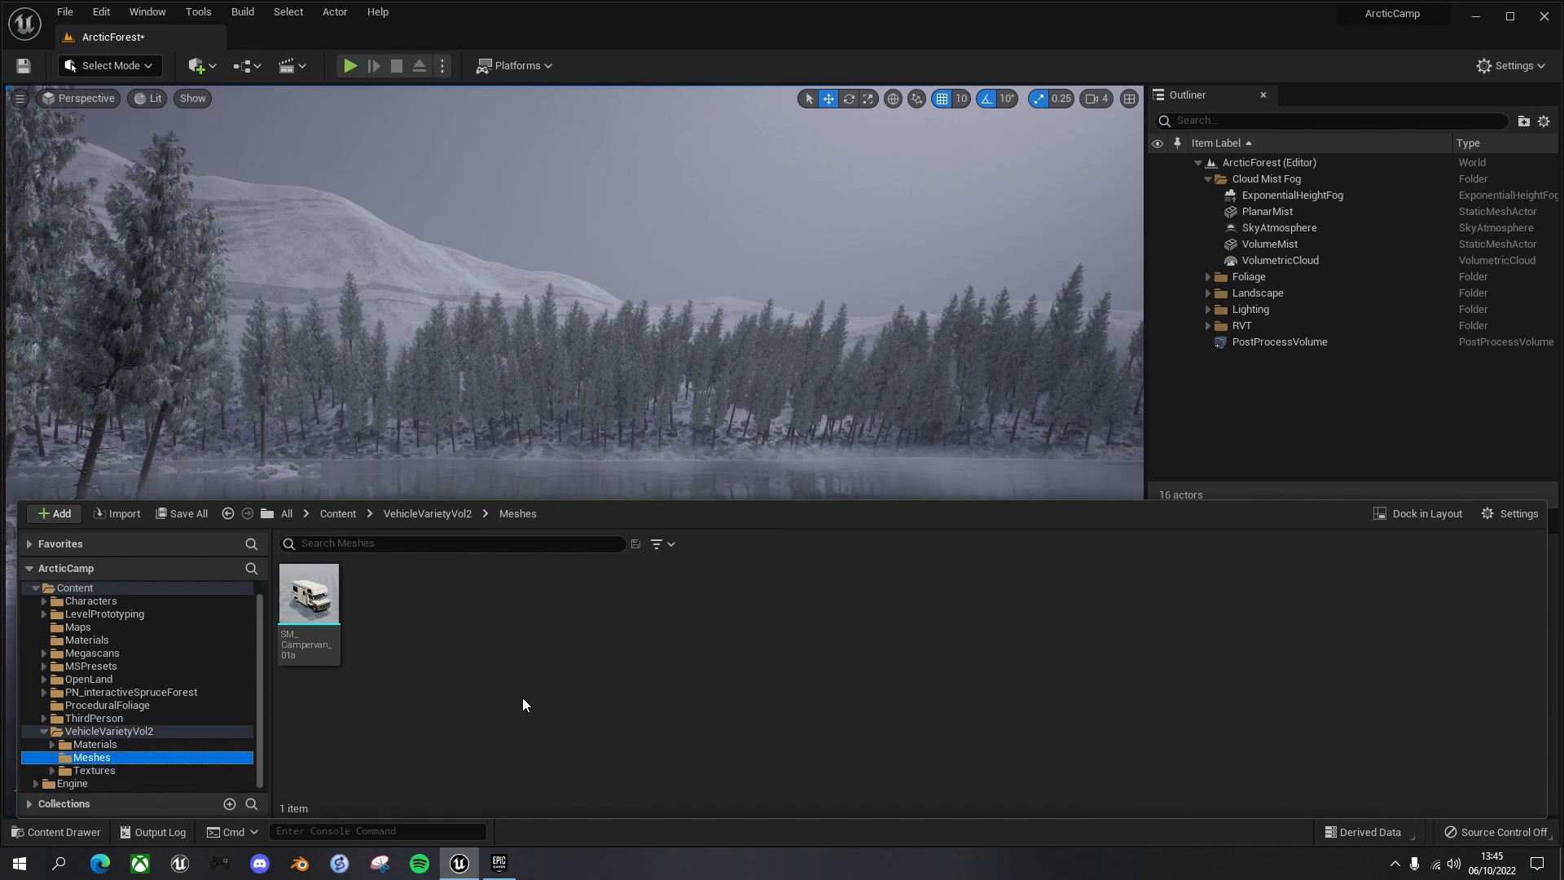
pyautogui.hotkey('ctrl', 'space')
# Step: Fly over and through the spruce forest to look for a fairly open spot between the trees for the campervan
pyautogui.moveTo(836, 331); pyautogui.dragTo(812, 266, button='right')
pyautogui.press('w')
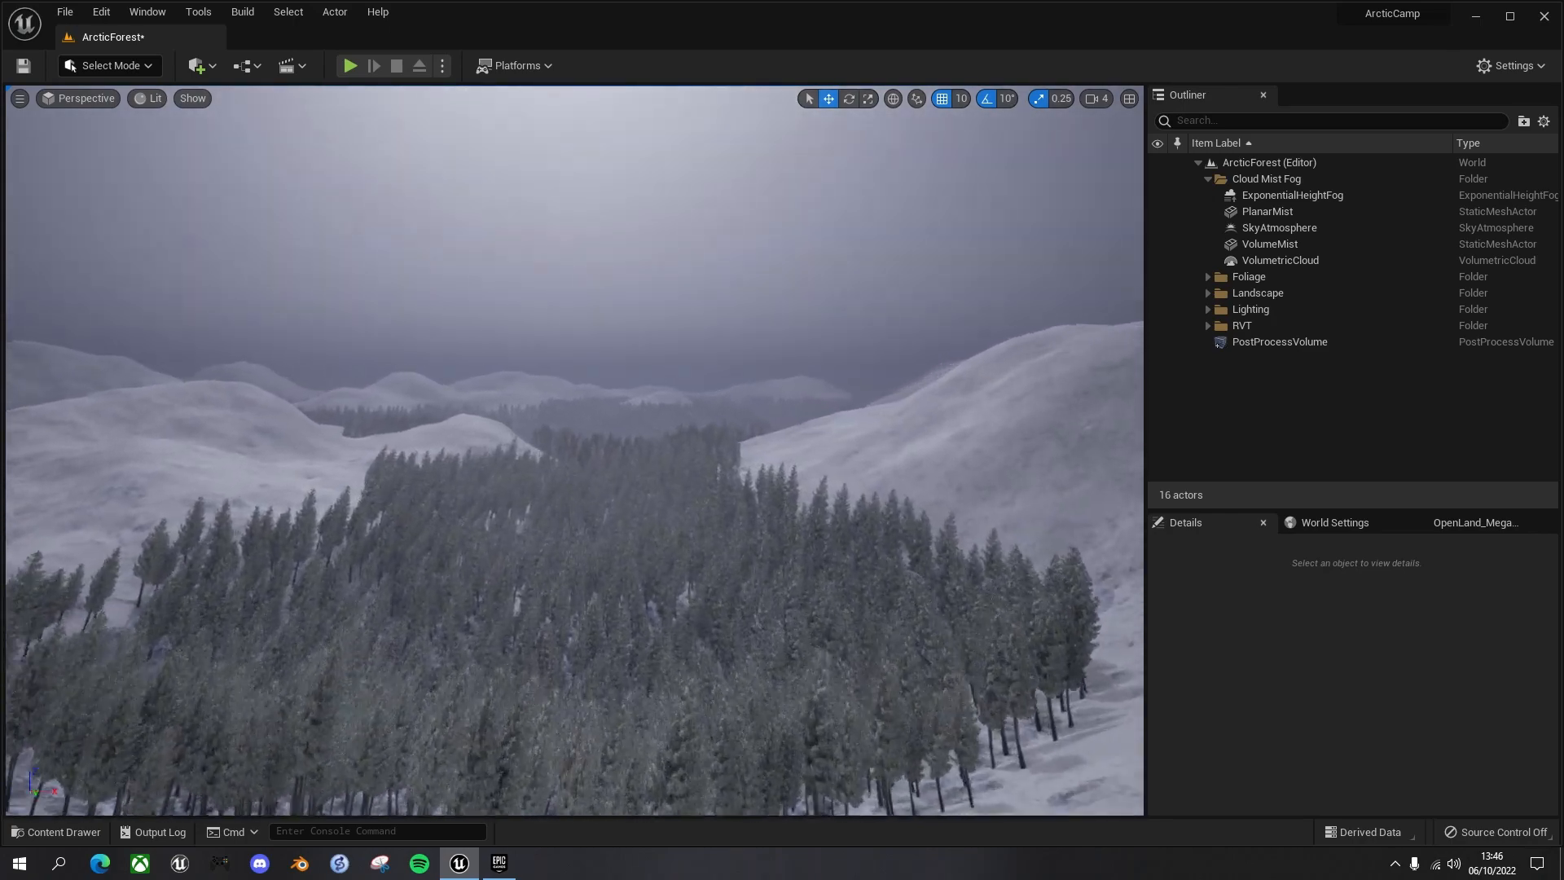
pyautogui.press('w')
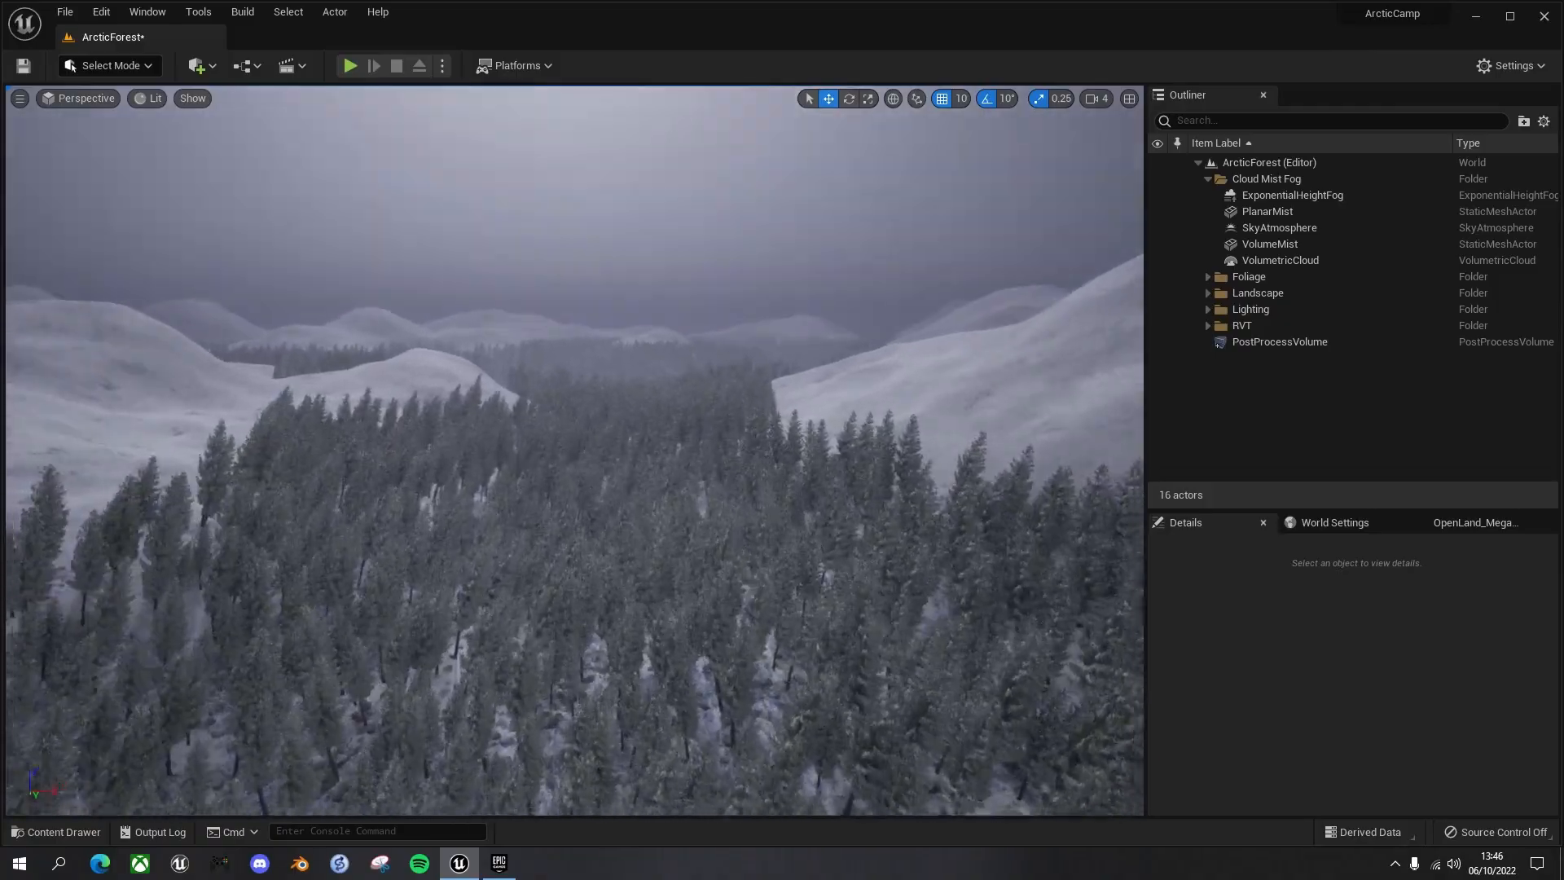
pyautogui.press('w')
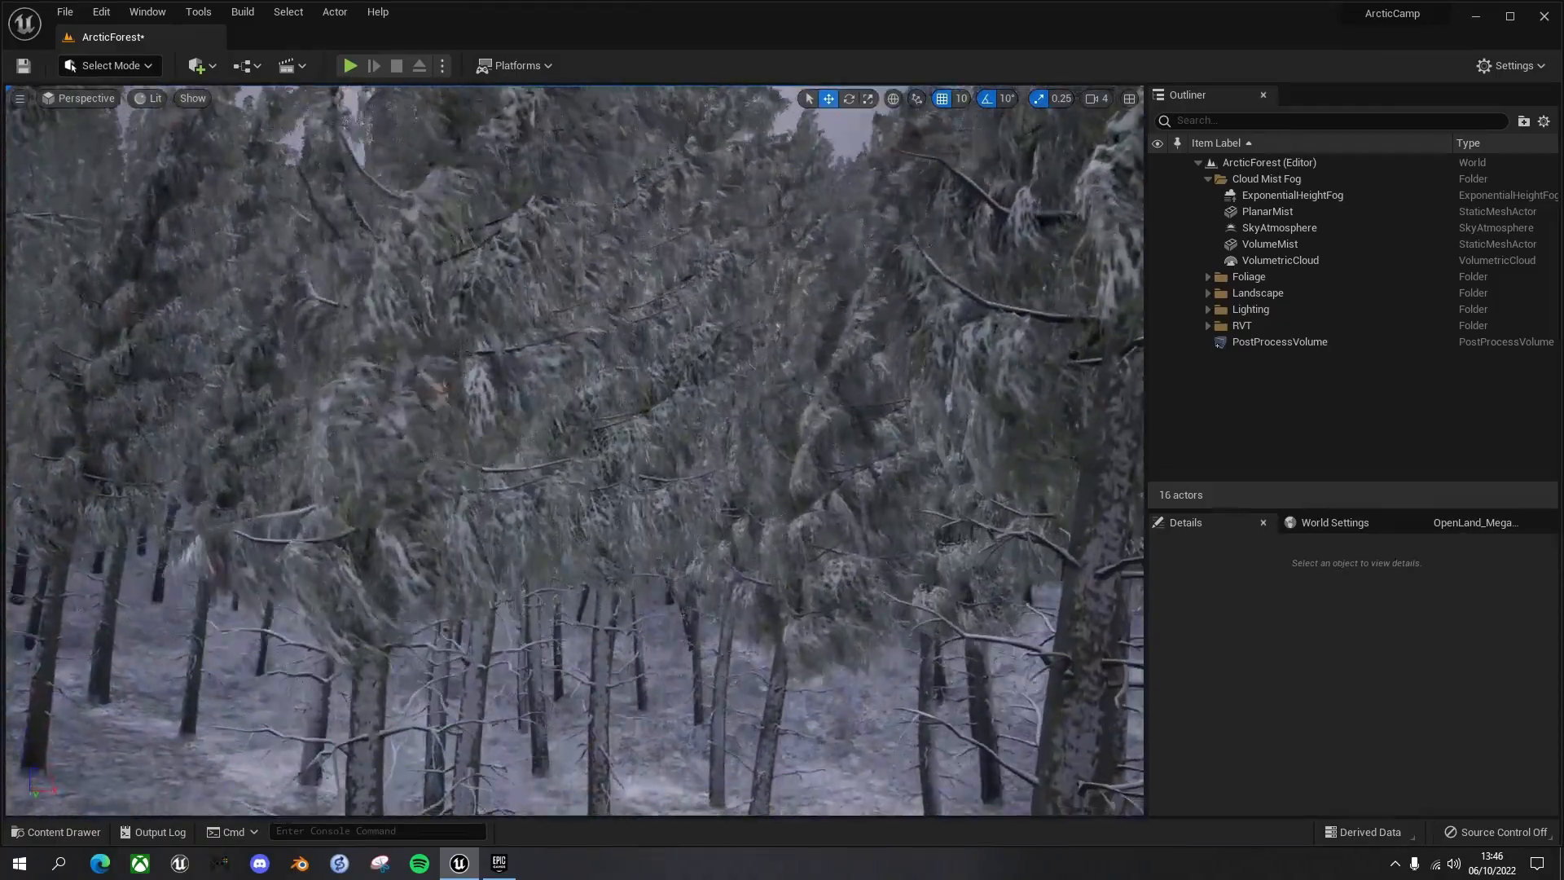
pyautogui.press('w')
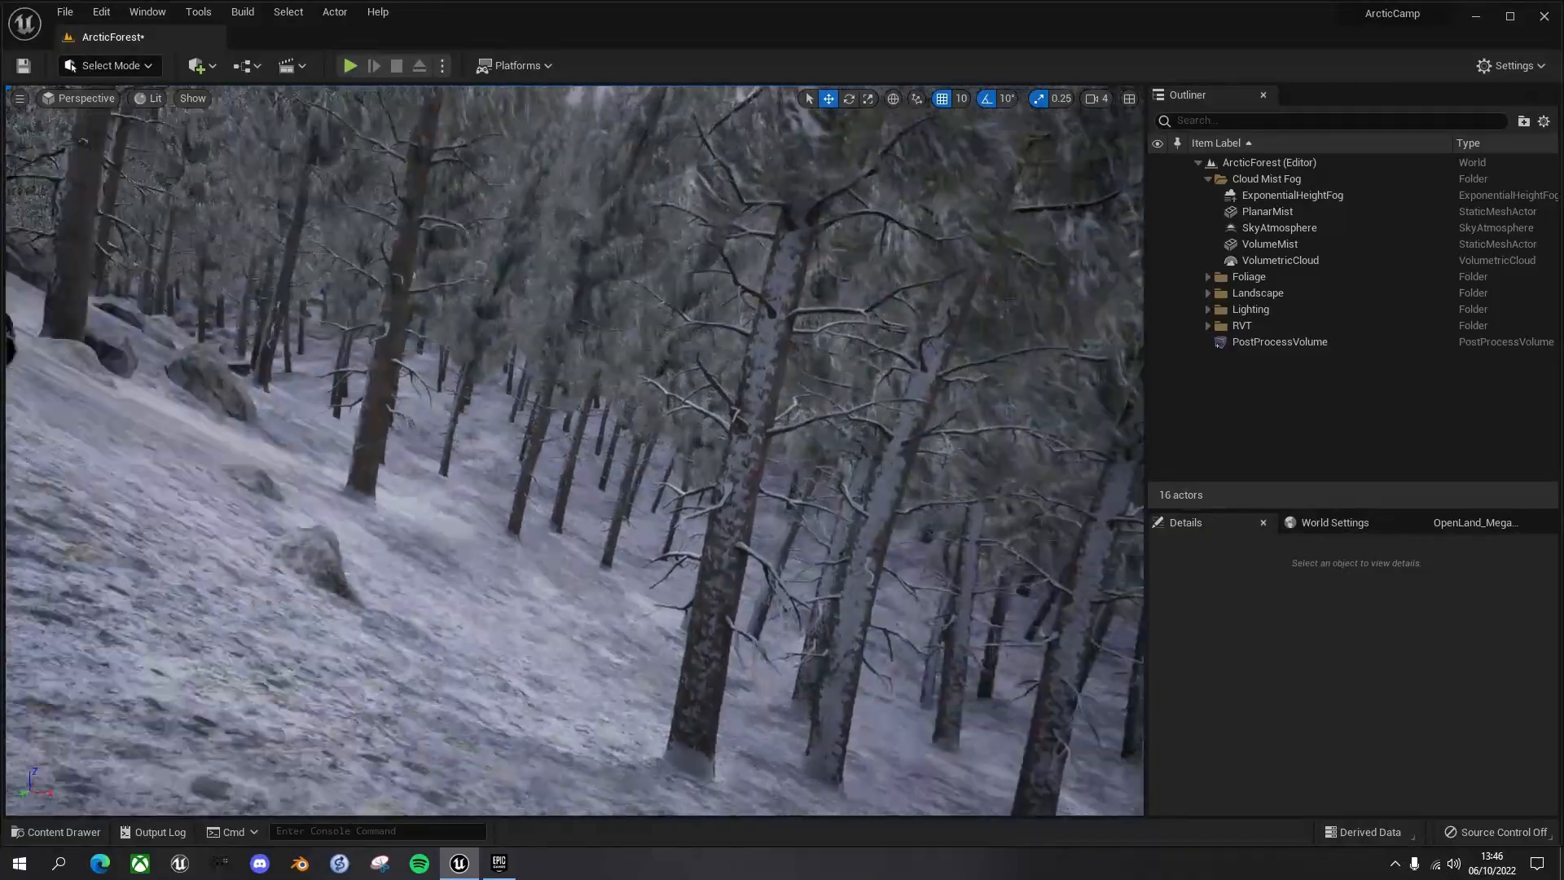
pyautogui.press('w')
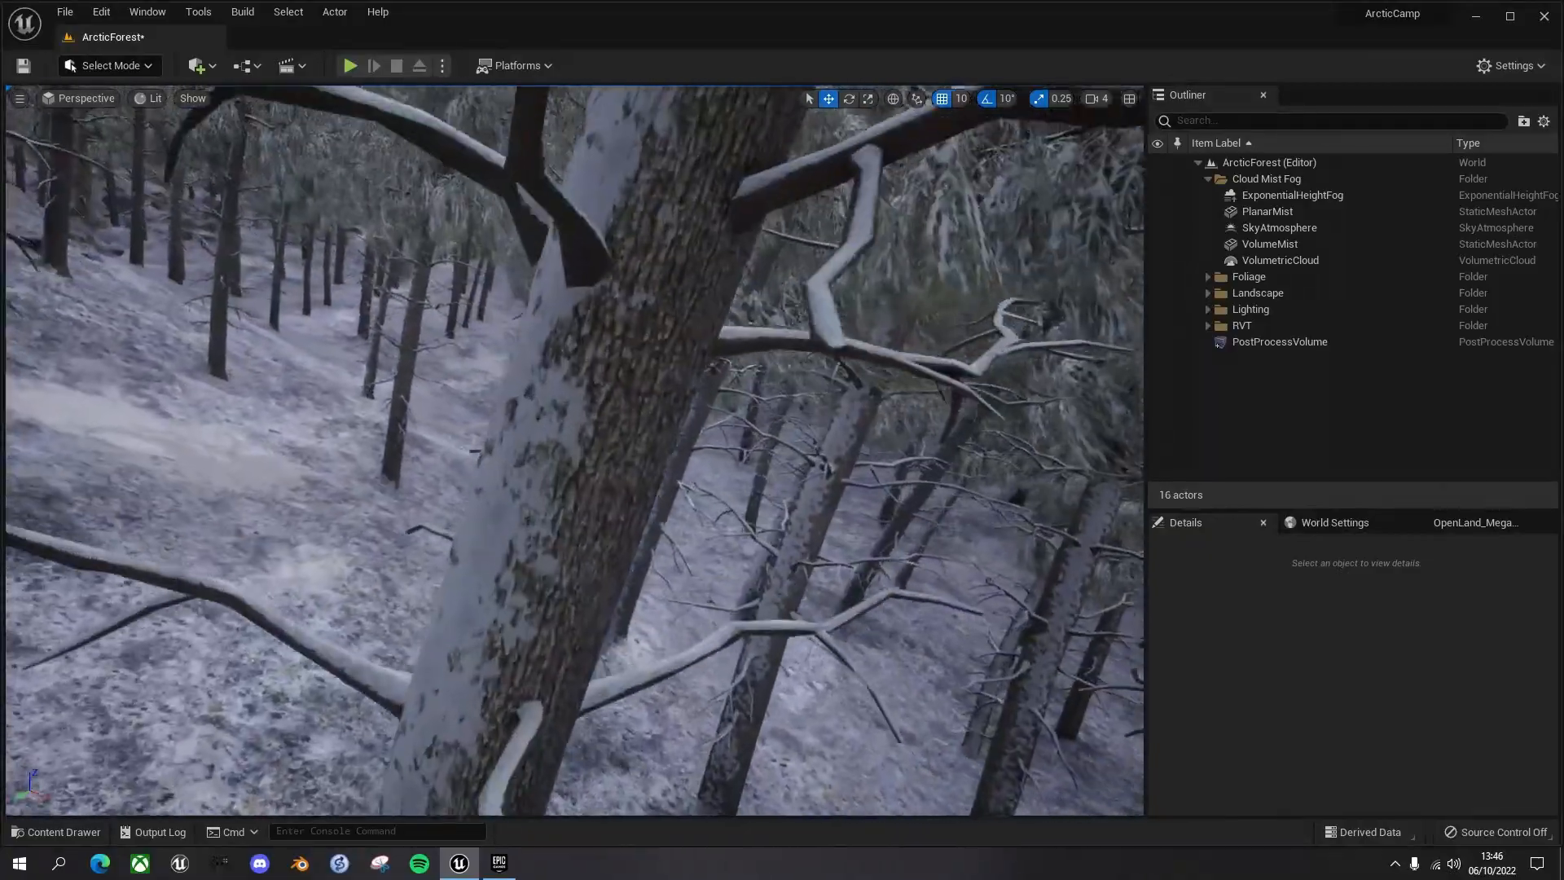
pyautogui.press('w')
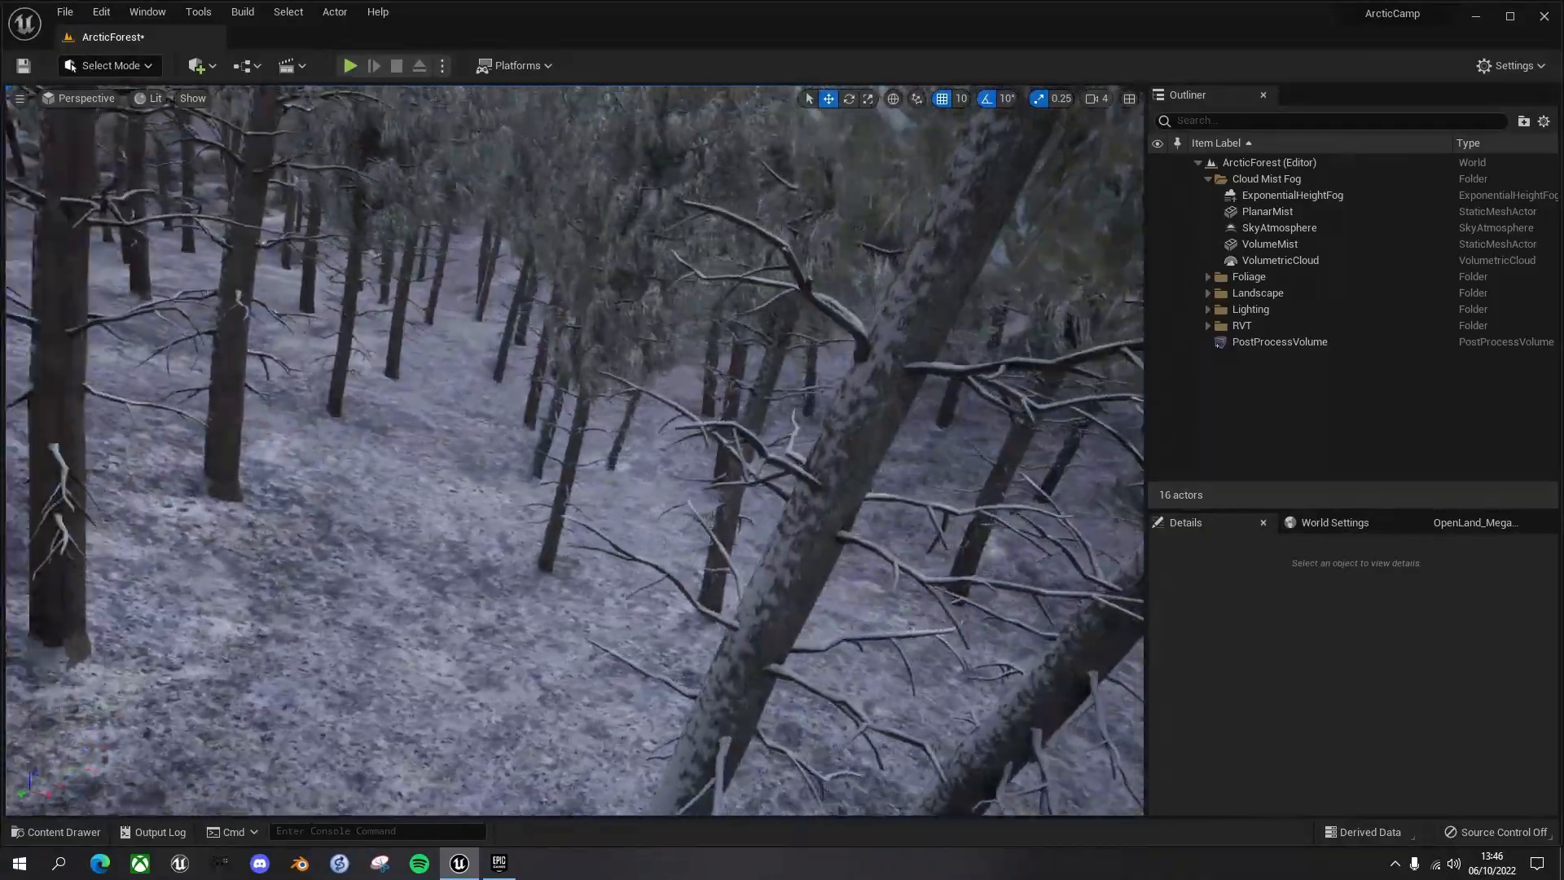
pyautogui.press('w')
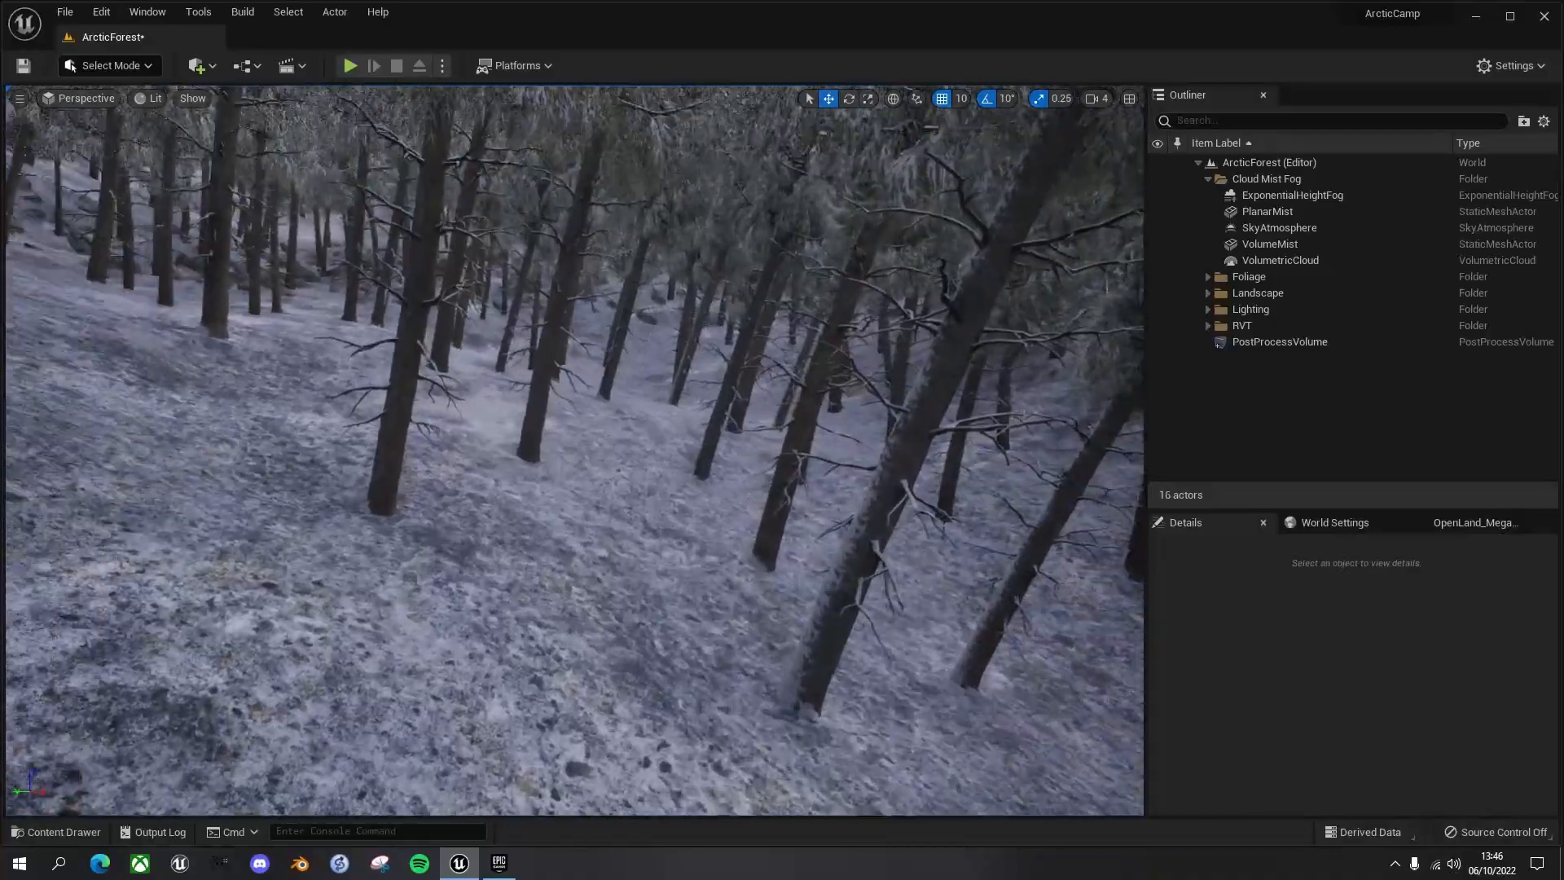
pyautogui.press('w')
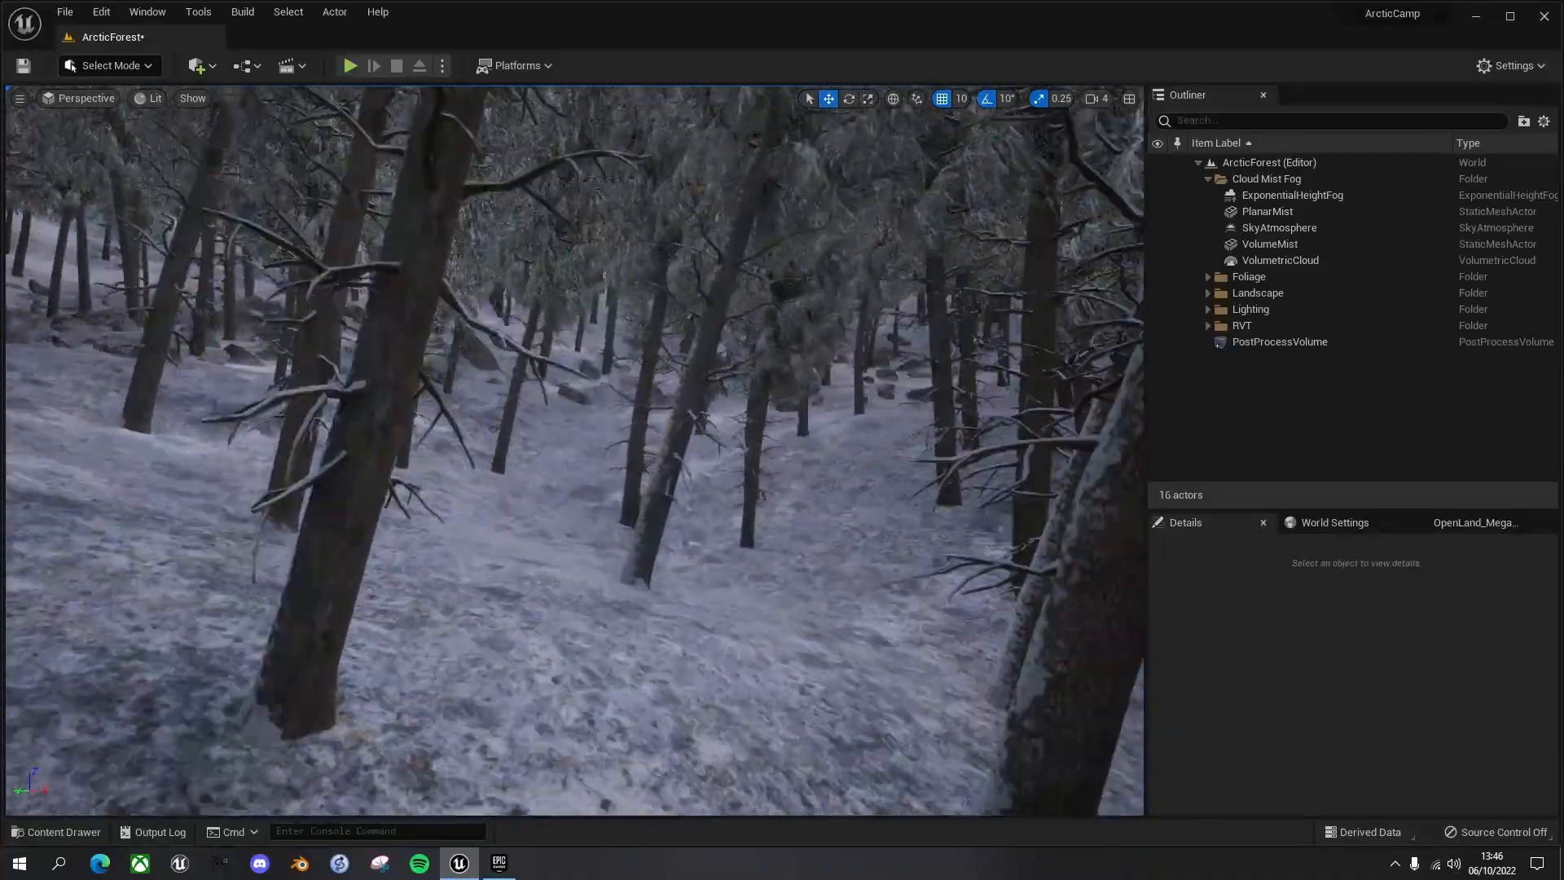
pyautogui.press('w')
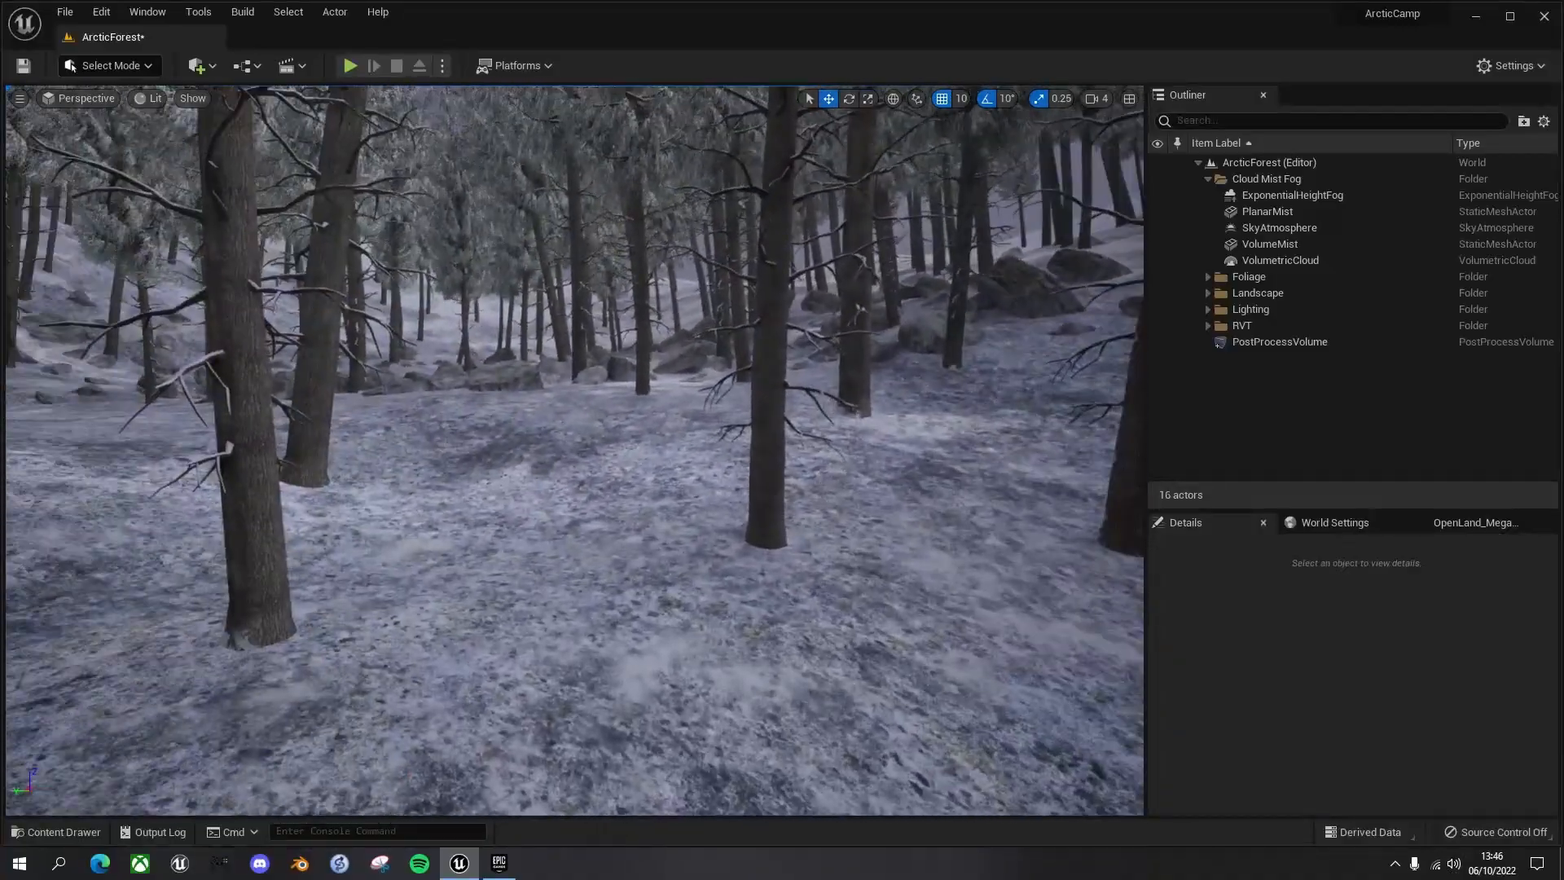
pyautogui.press('s')
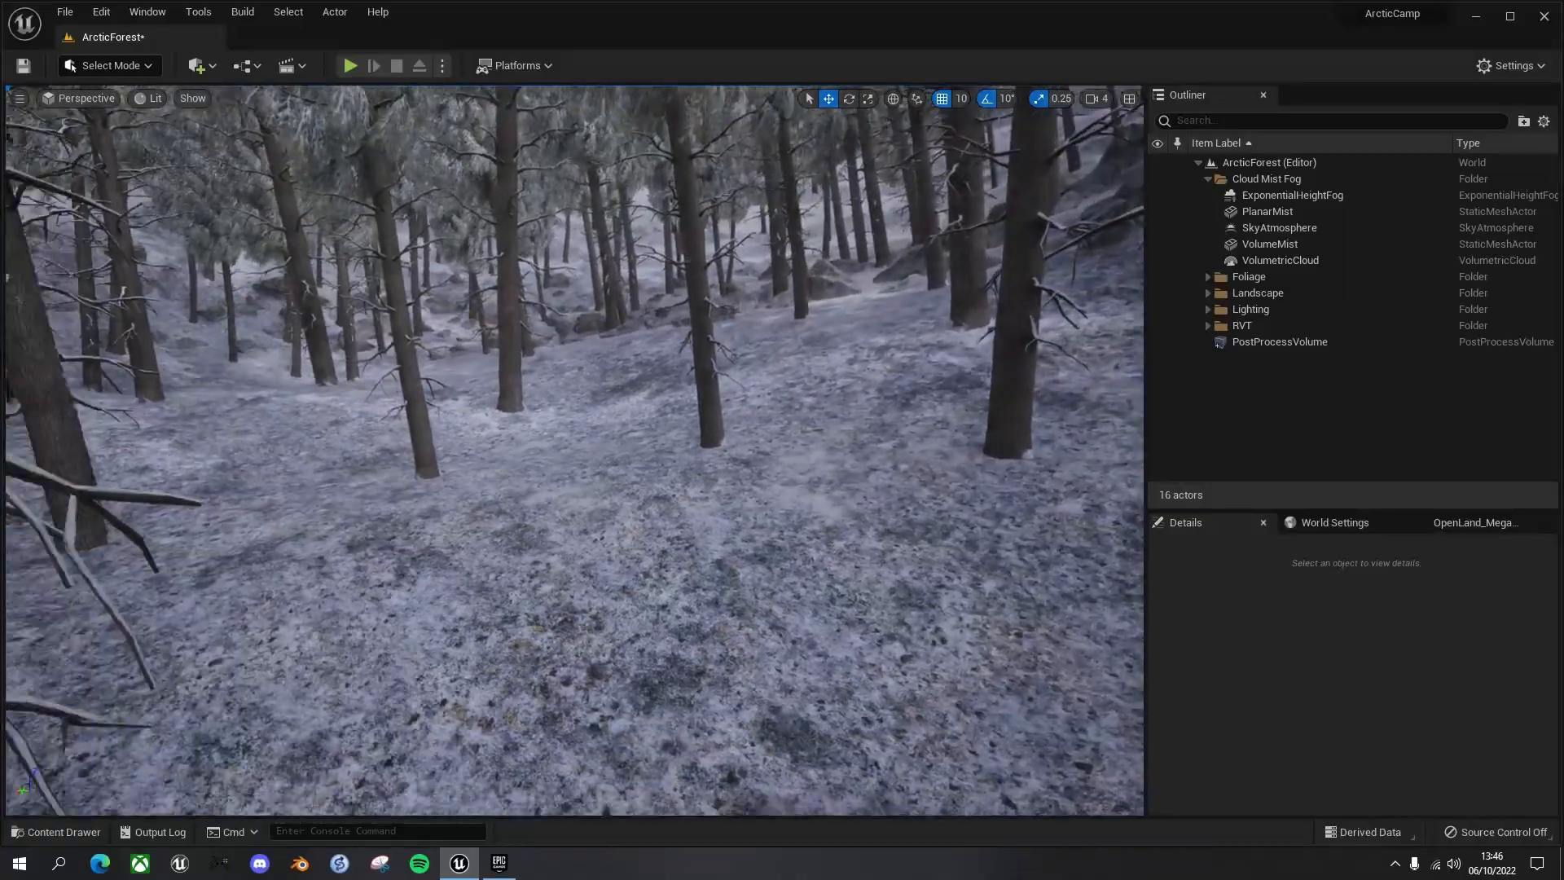
pyautogui.press('s')
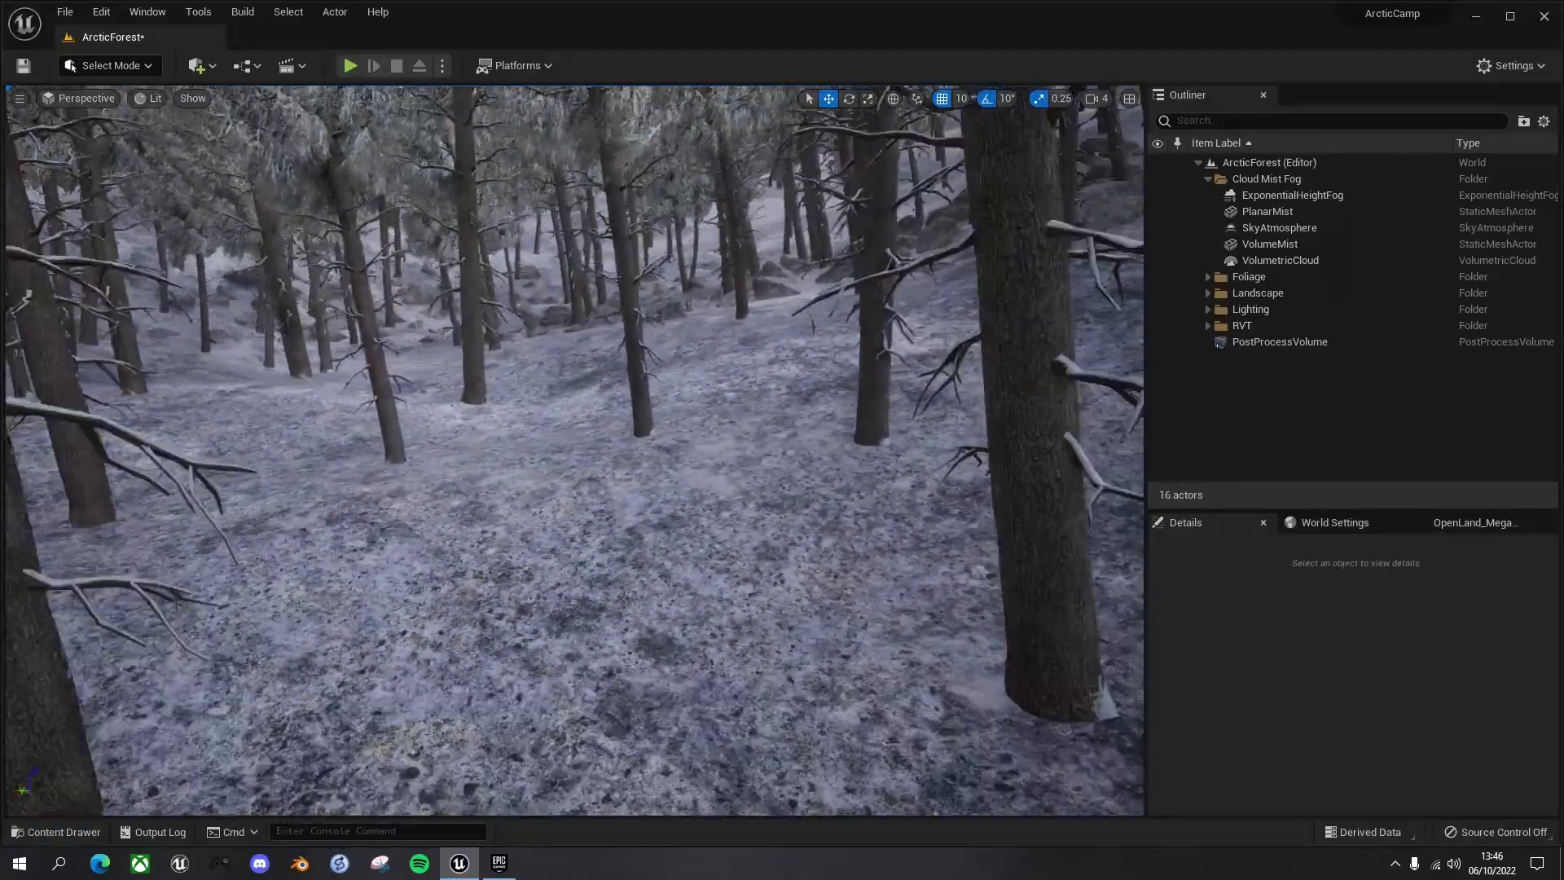
pyautogui.press('a')
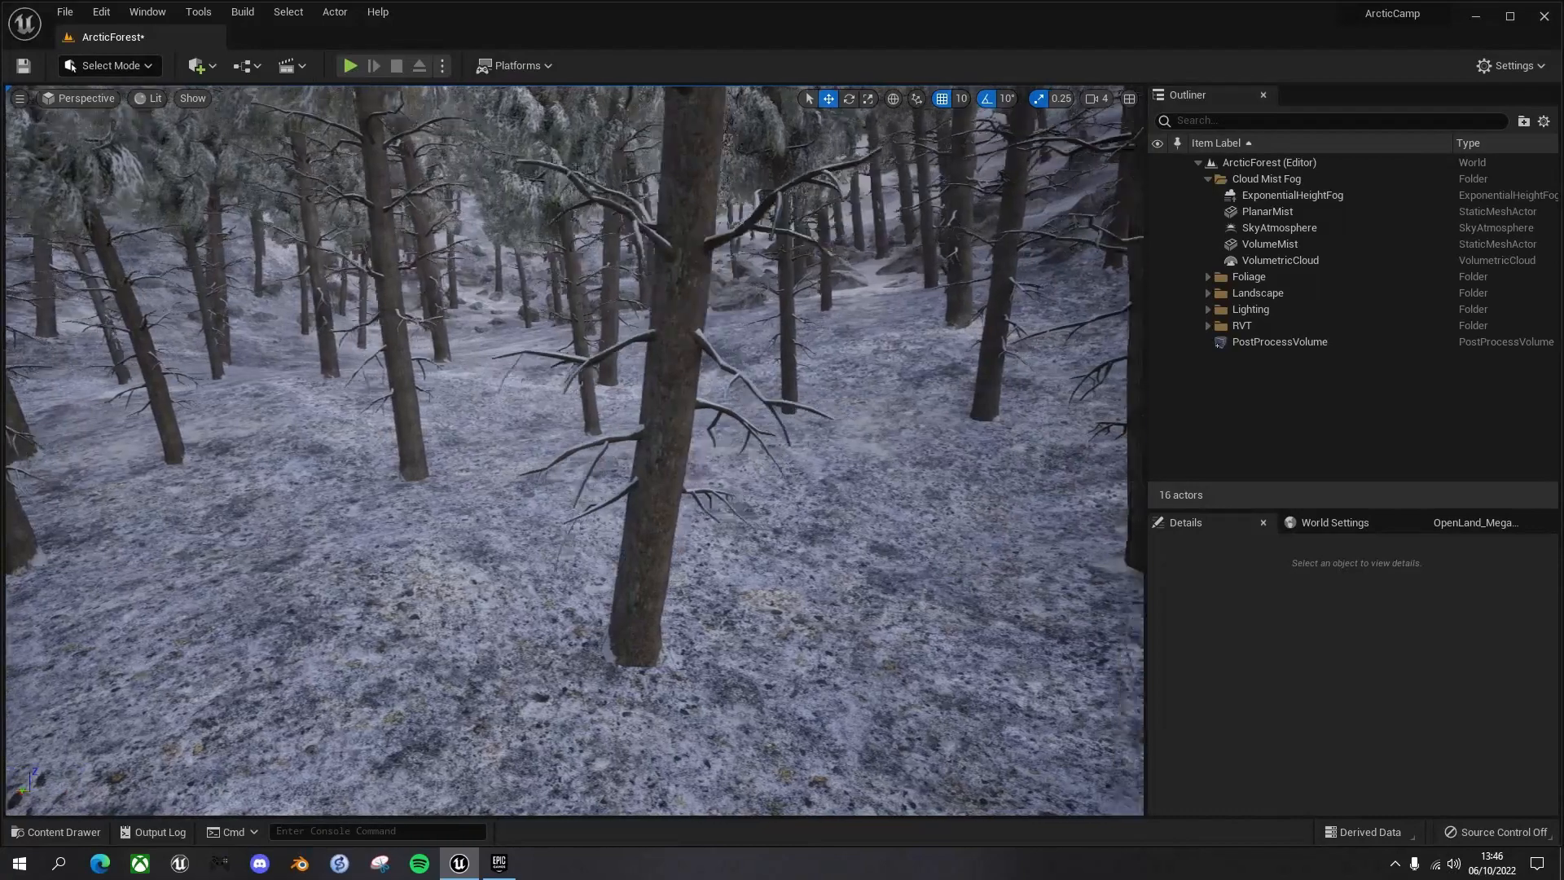
pyautogui.press('d')
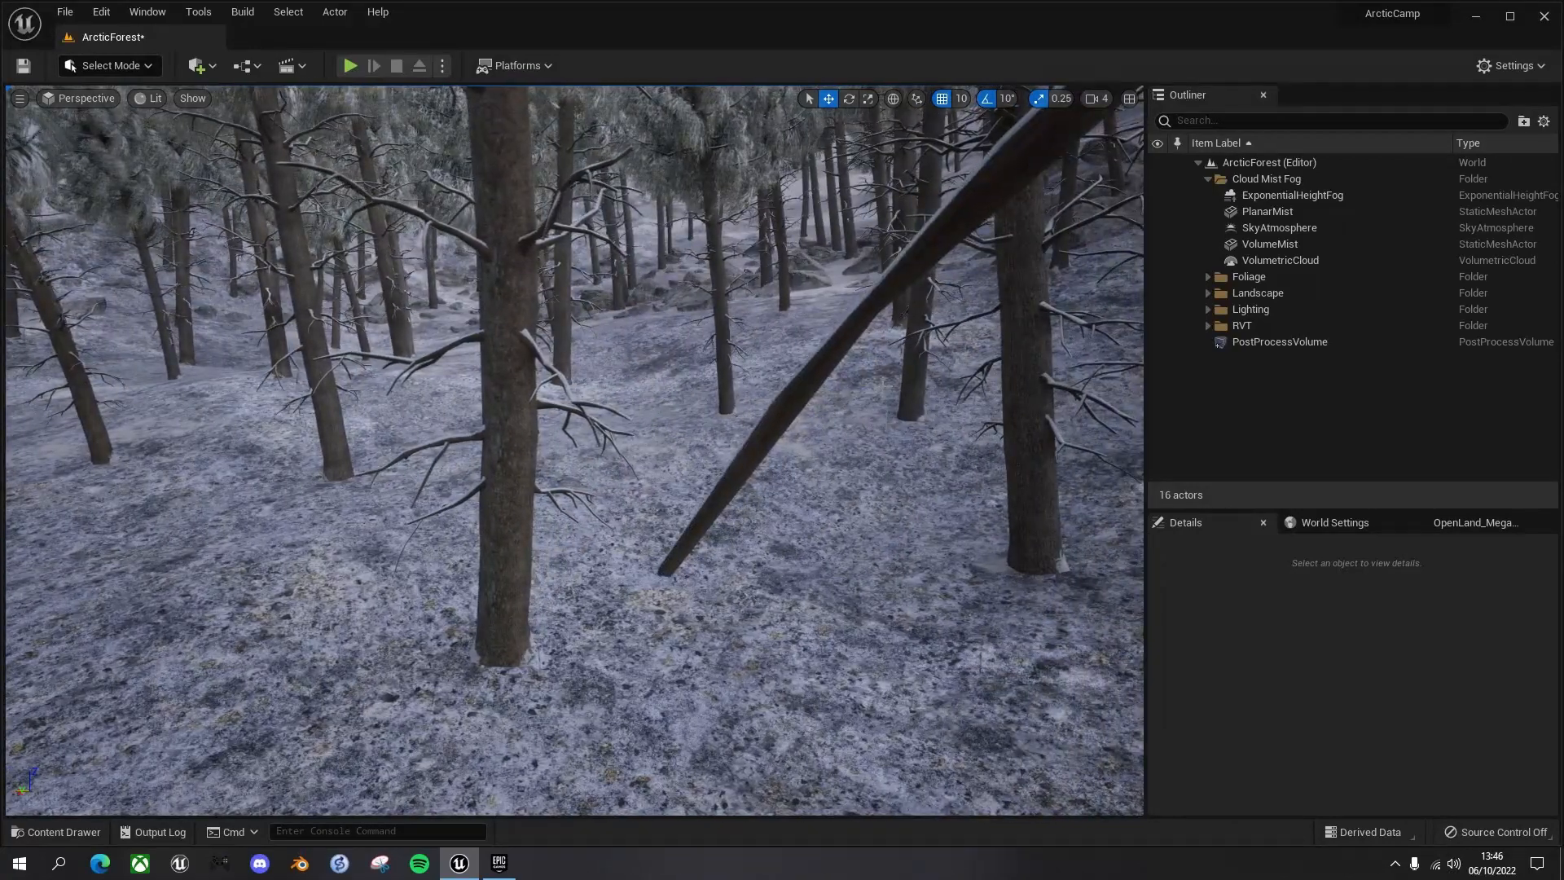
pyautogui.press('w')
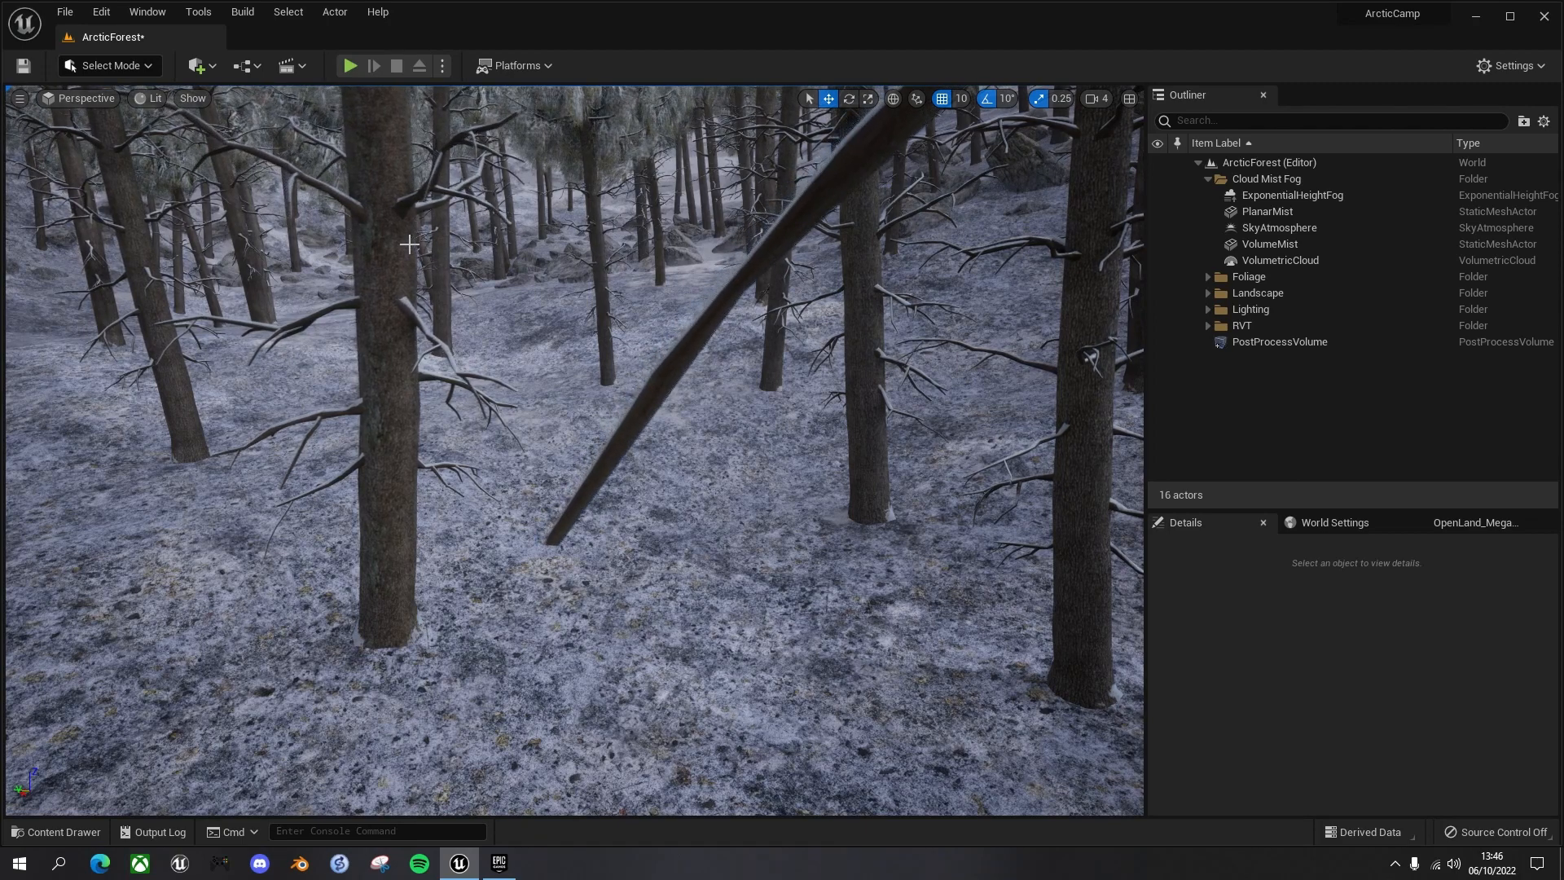
# Step: Open the PFS_Trees foliage spawner assigned to the PFV_Trees volume in the Foliage folder
pyautogui.click(1208, 277)
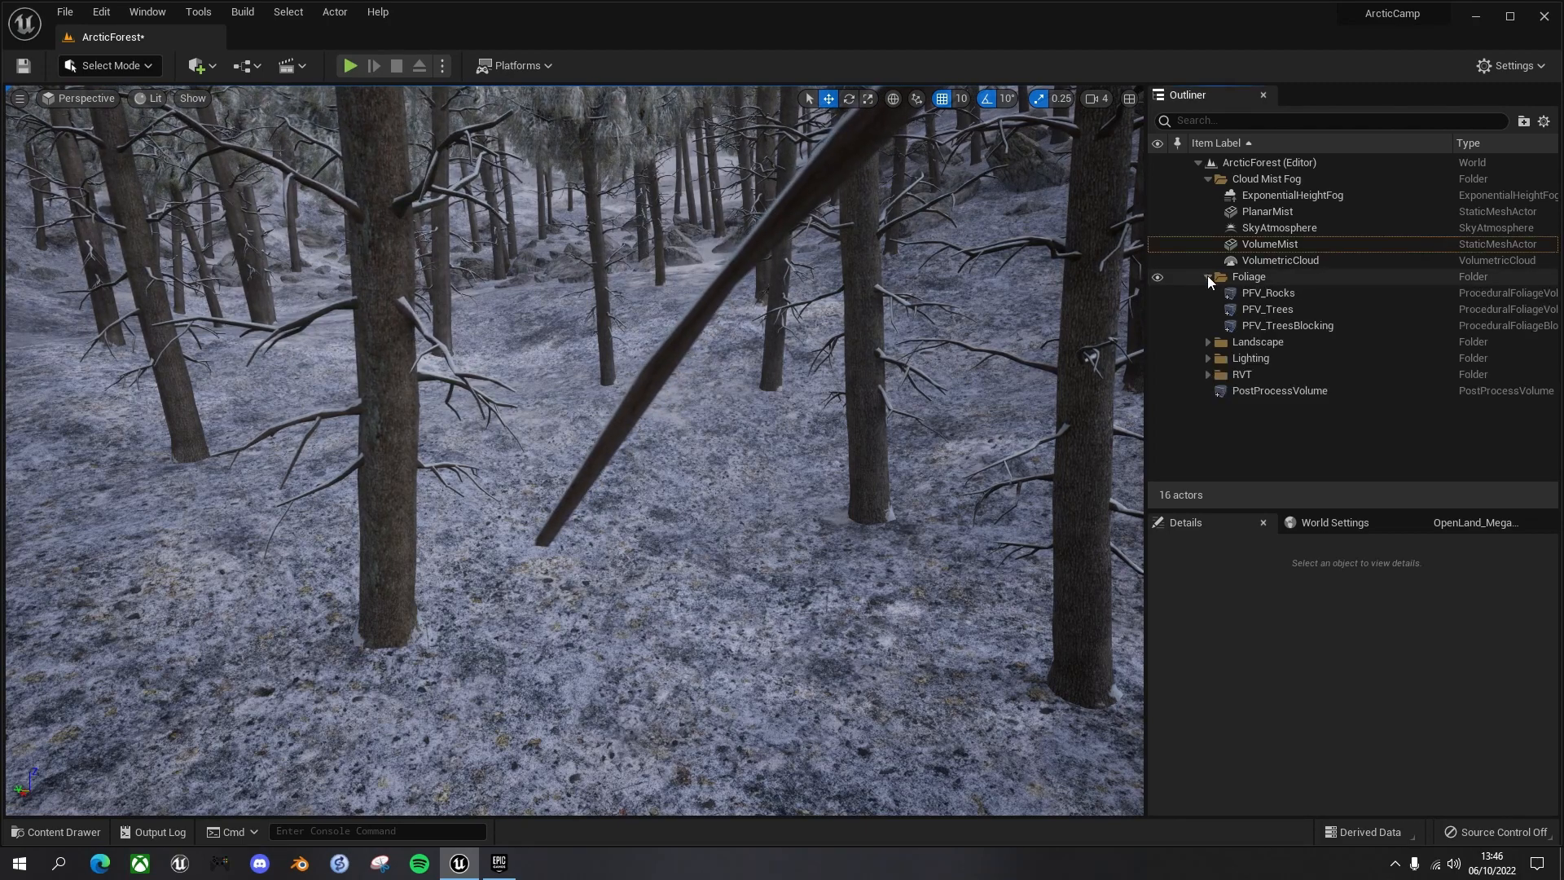
pyautogui.click(1278, 312)
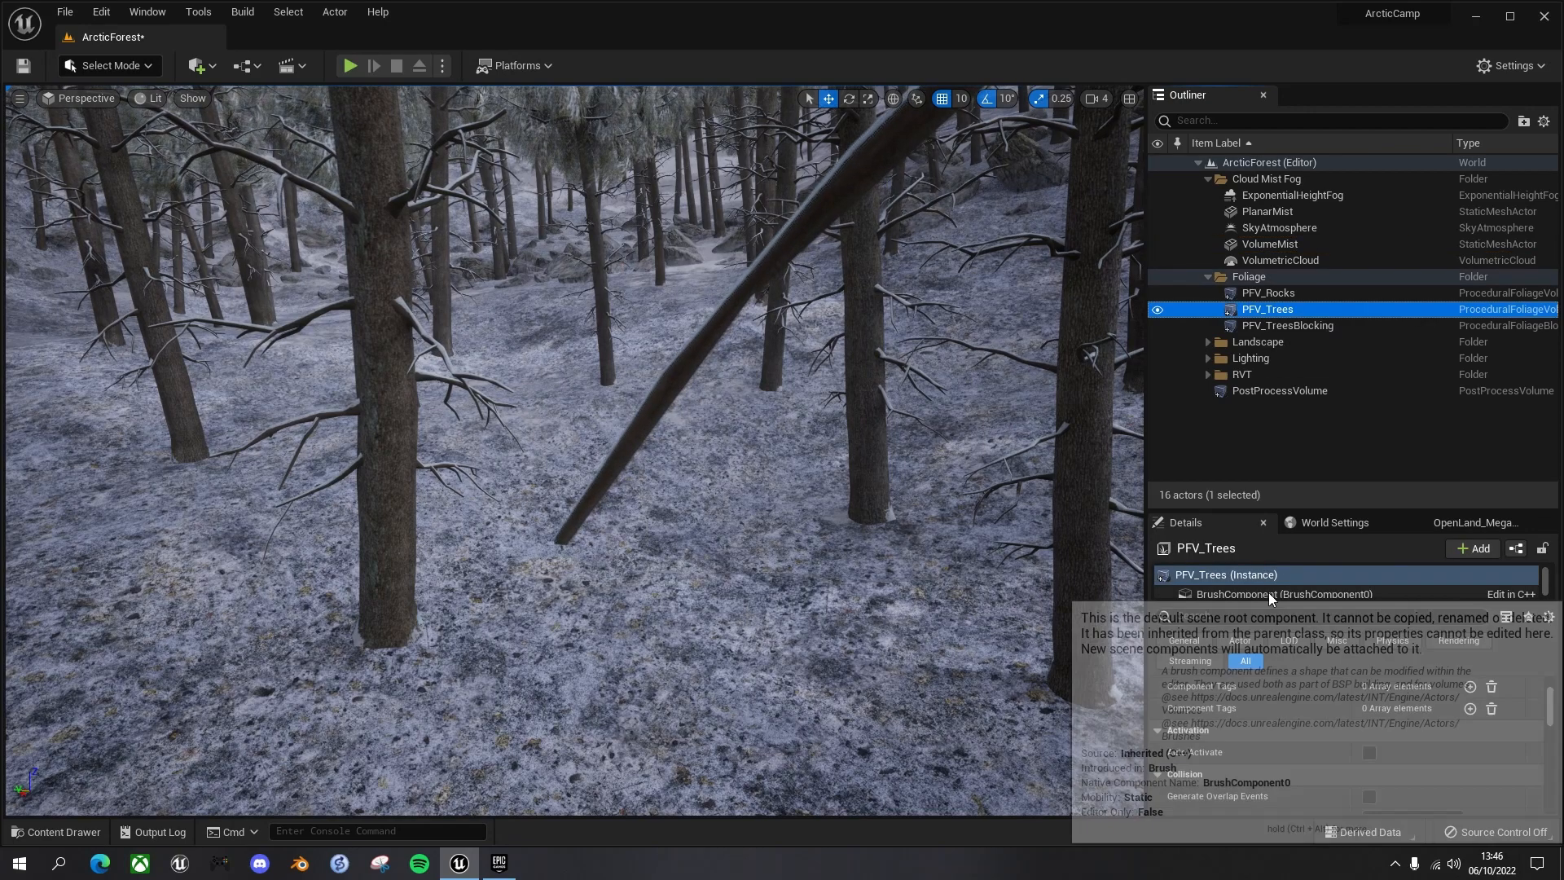
pyautogui.scroll(-1, 1365, 586)
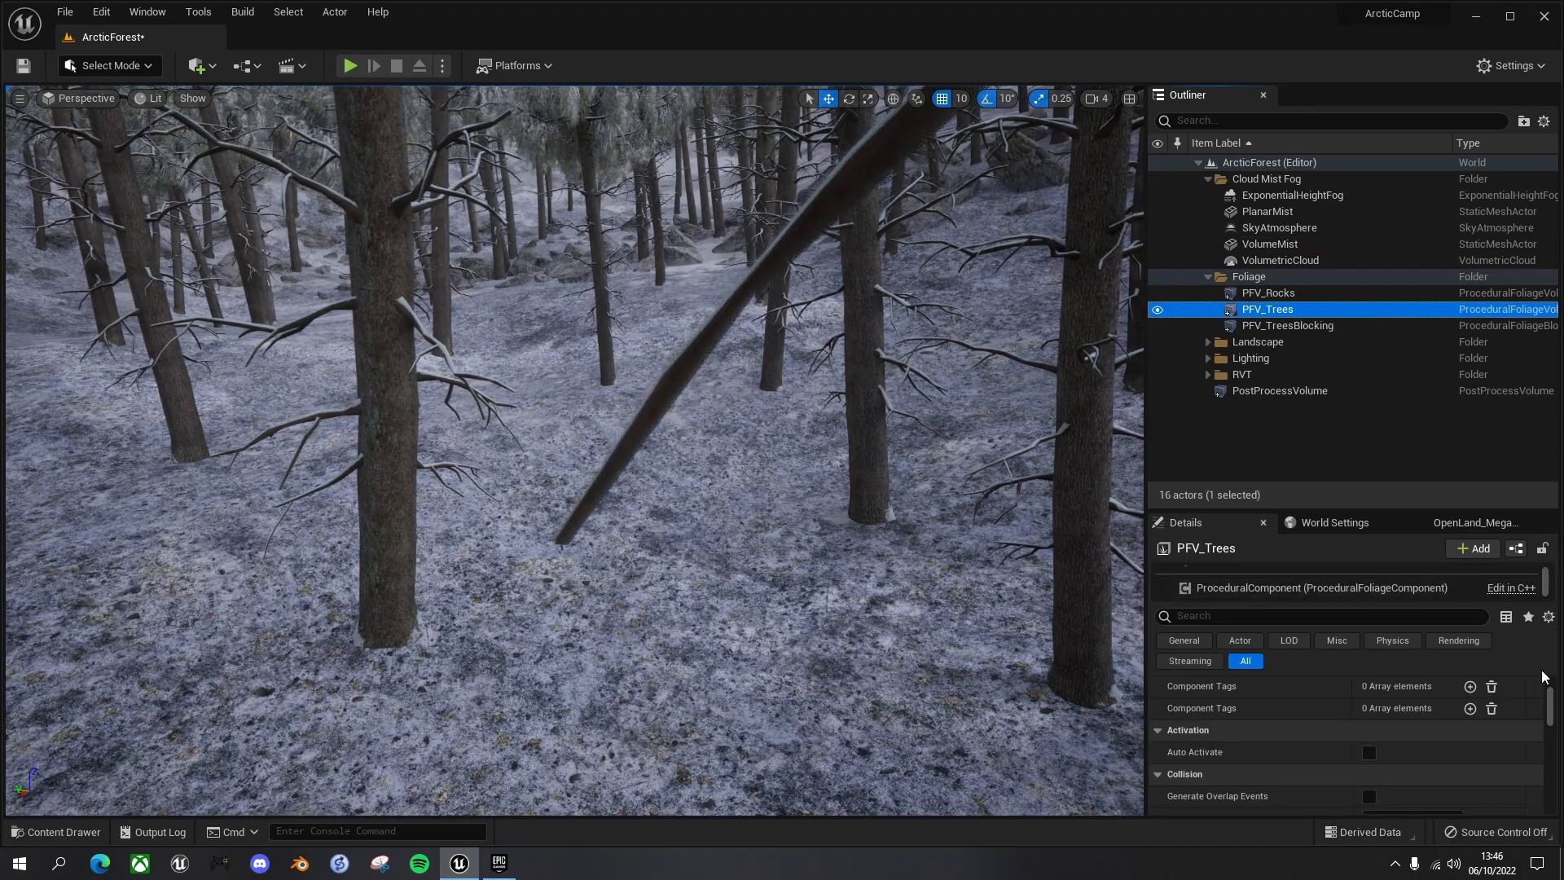
pyautogui.scroll(-1, 1552, 717)
pyautogui.moveTo(1552, 717); pyautogui.dragTo(1547, 771)
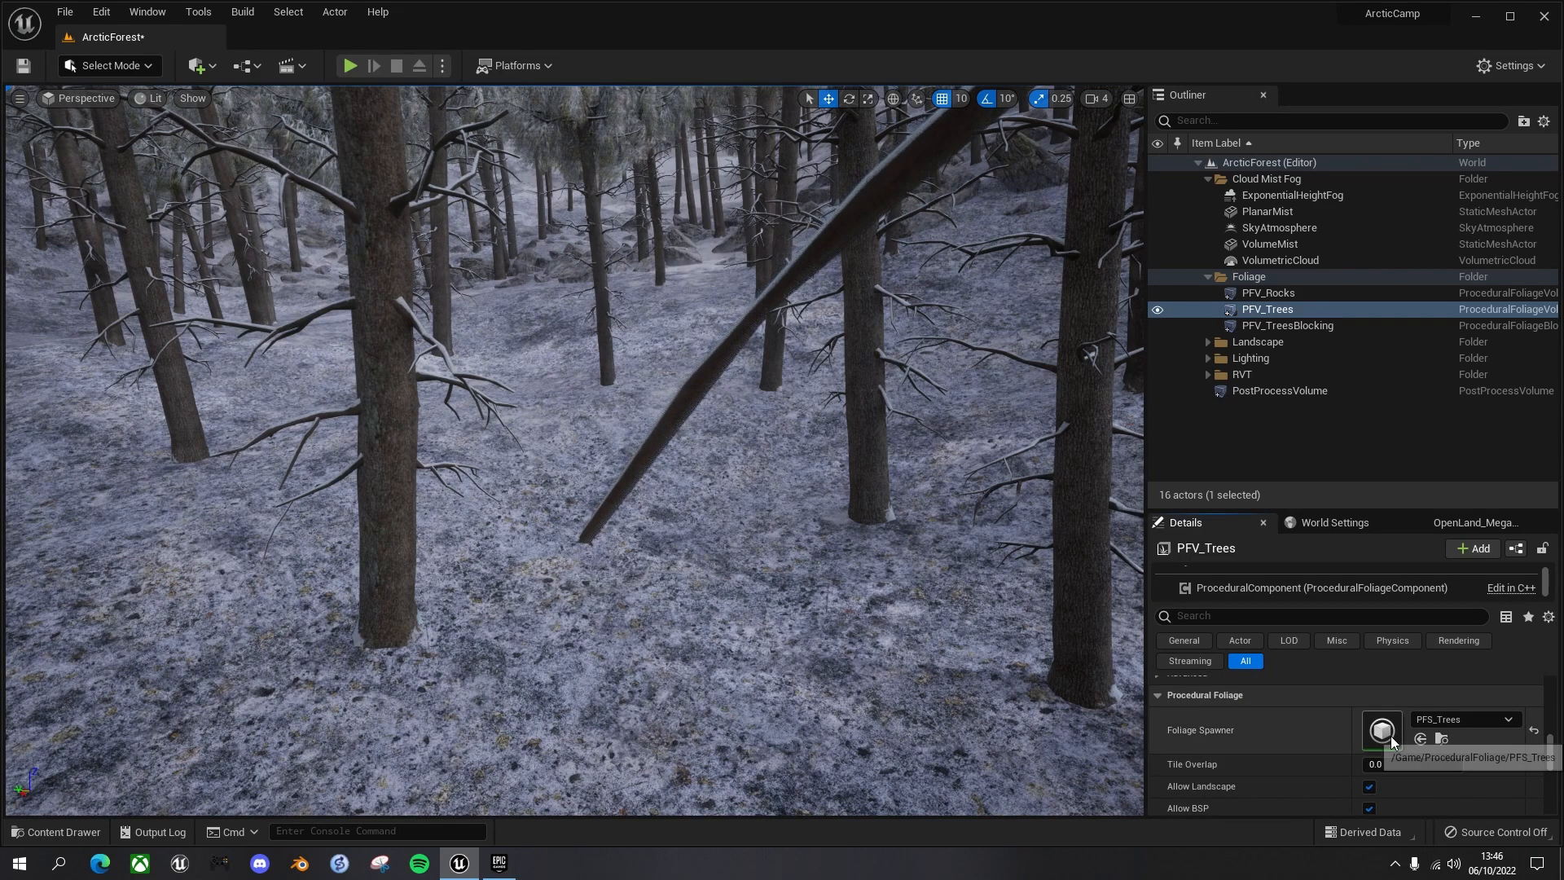
pyautogui.click(1441, 737)
pyautogui.doubleClick(383, 603)
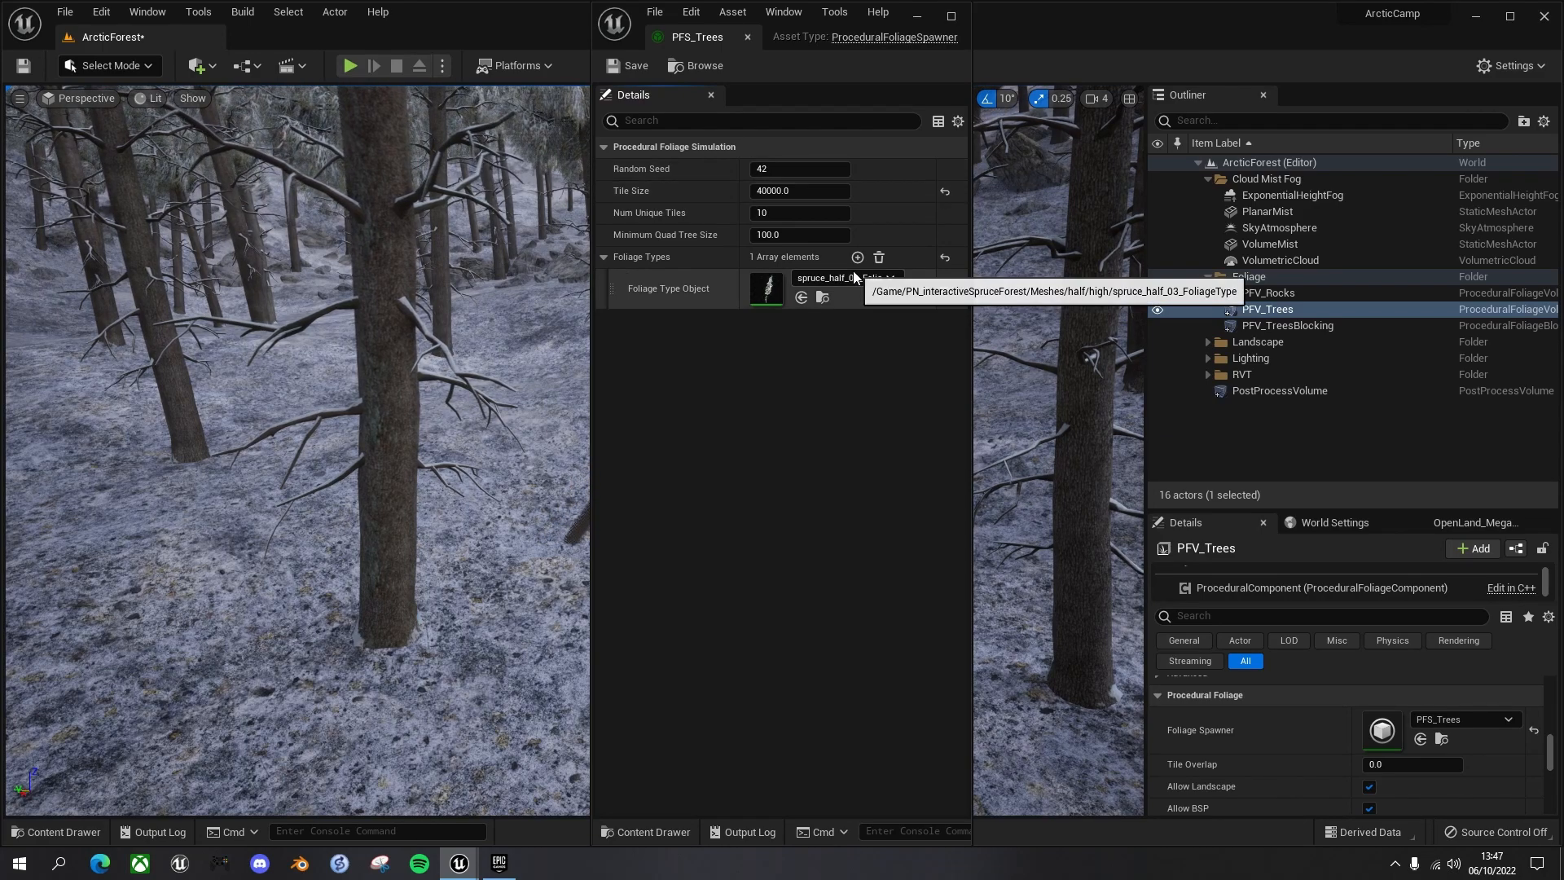
# Step: Review the placement, collision, growth and instance settings of the spawner's spruce_half_03 foliage type and close the foliage editor
pyautogui.click(823, 298)
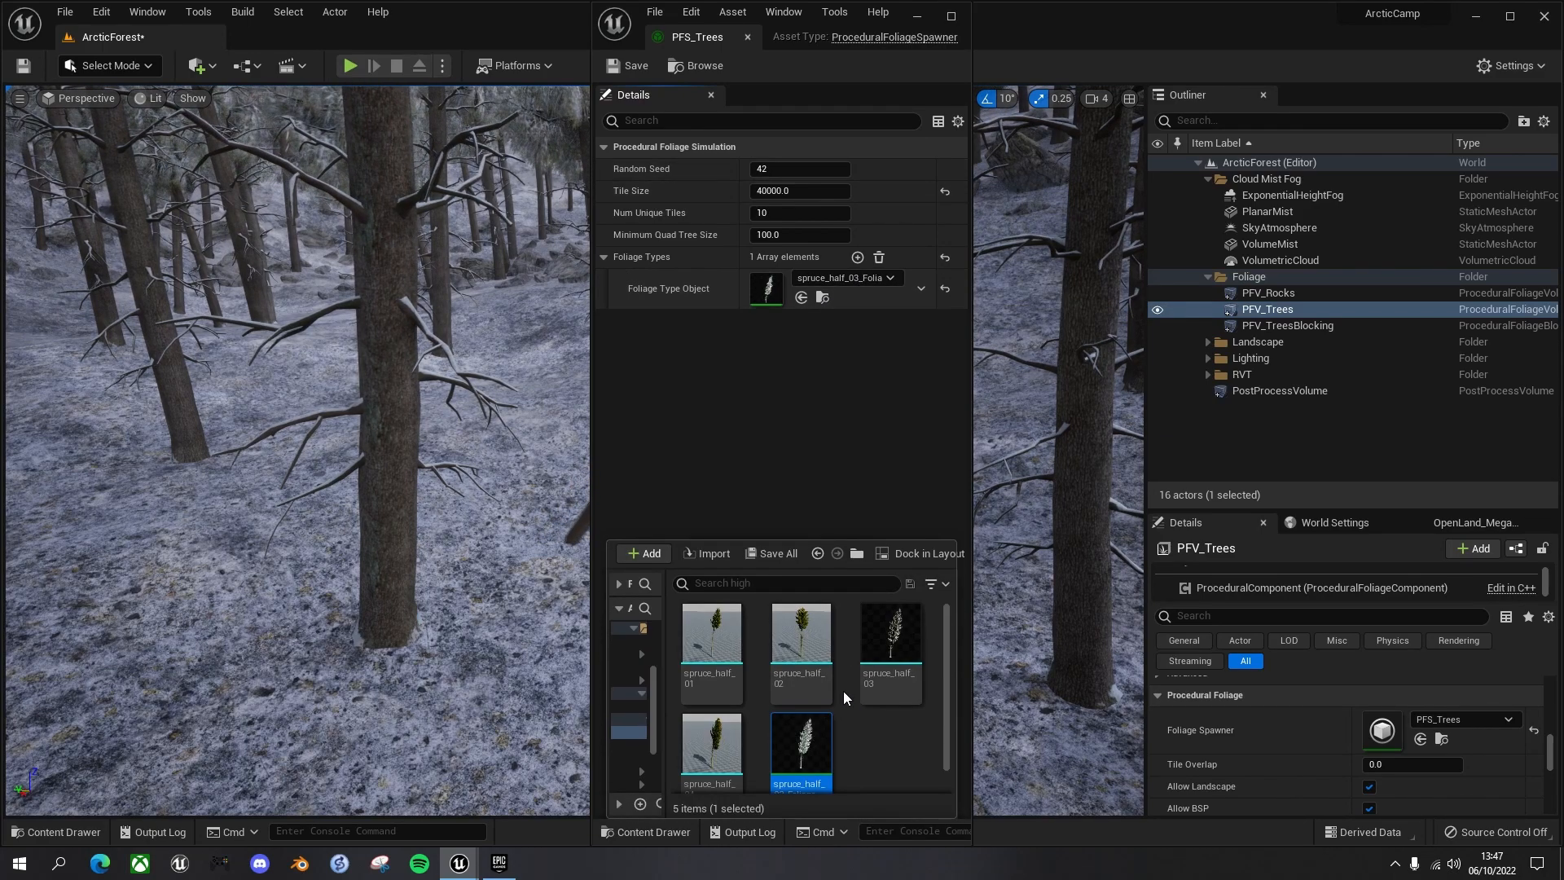
pyautogui.doubleClick(801, 743)
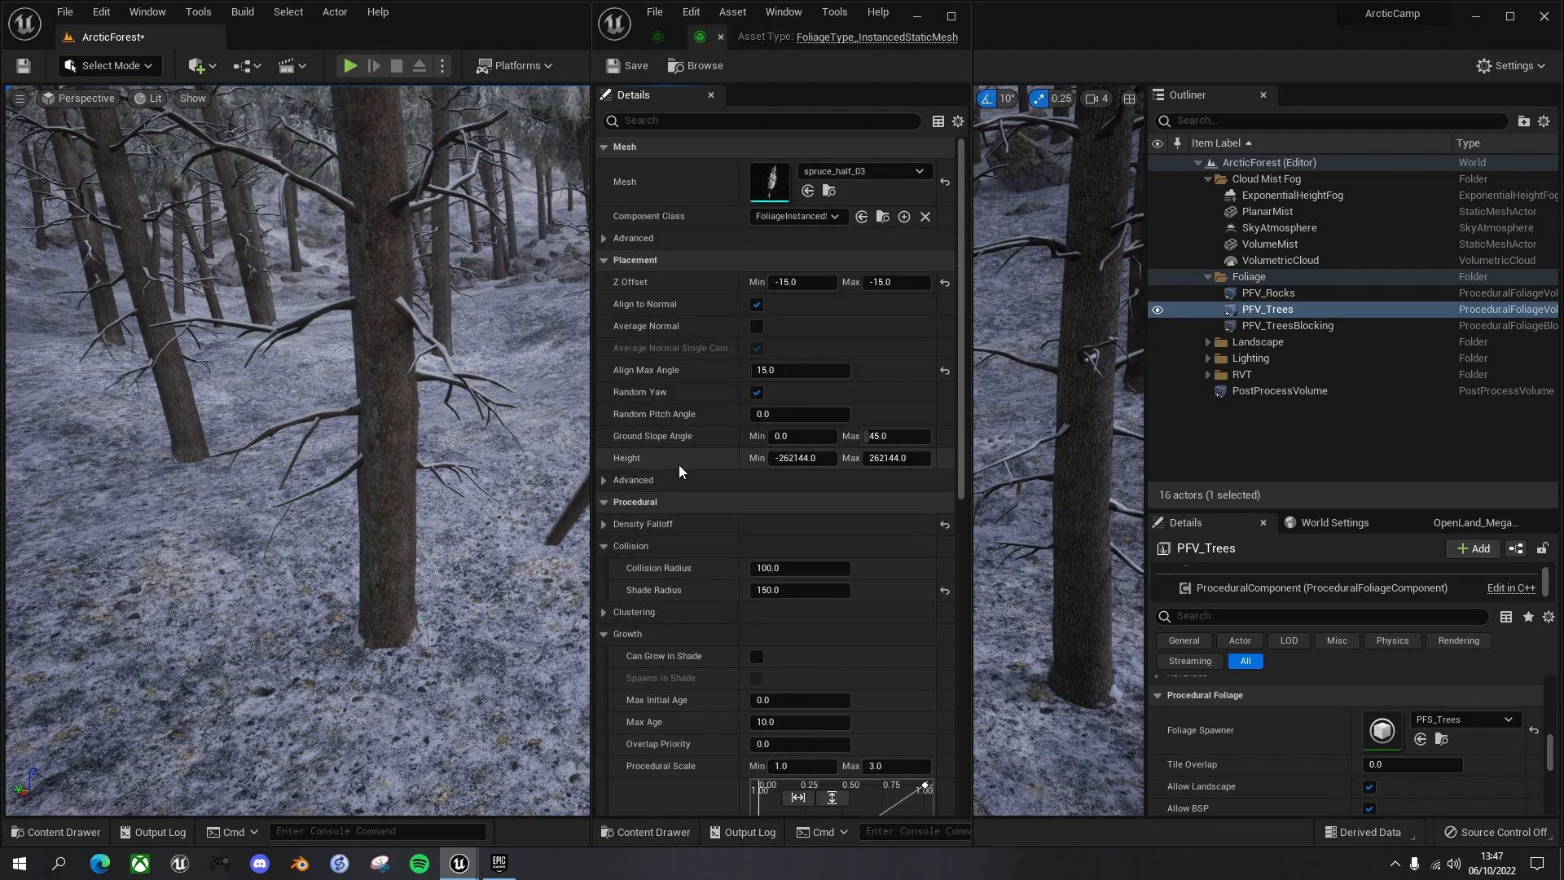
pyautogui.scroll(-5, 708, 565)
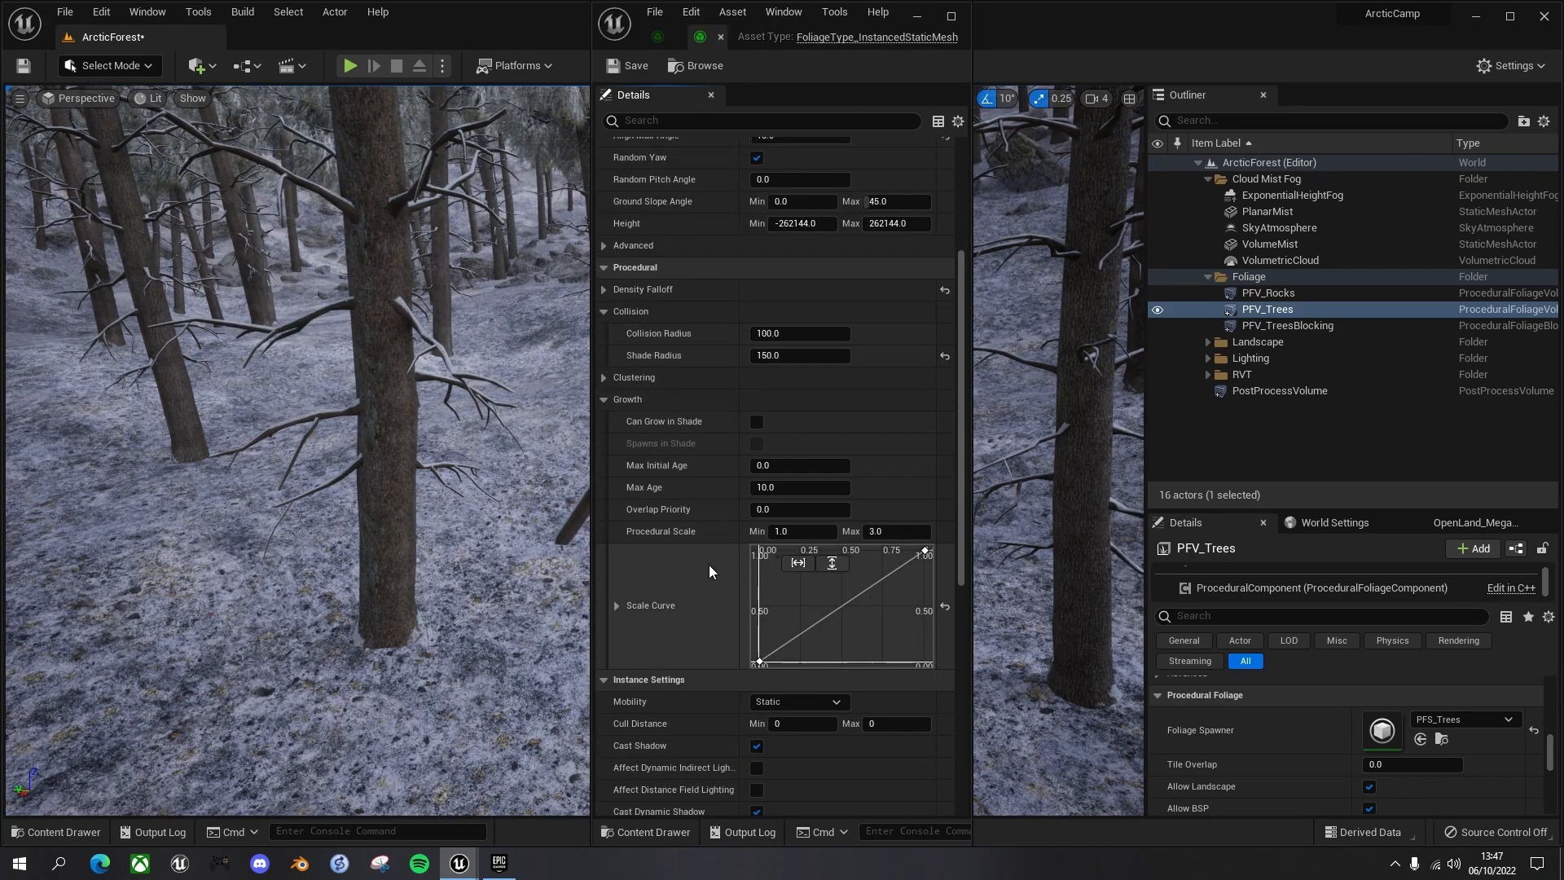
pyautogui.scroll(-5, 710, 567)
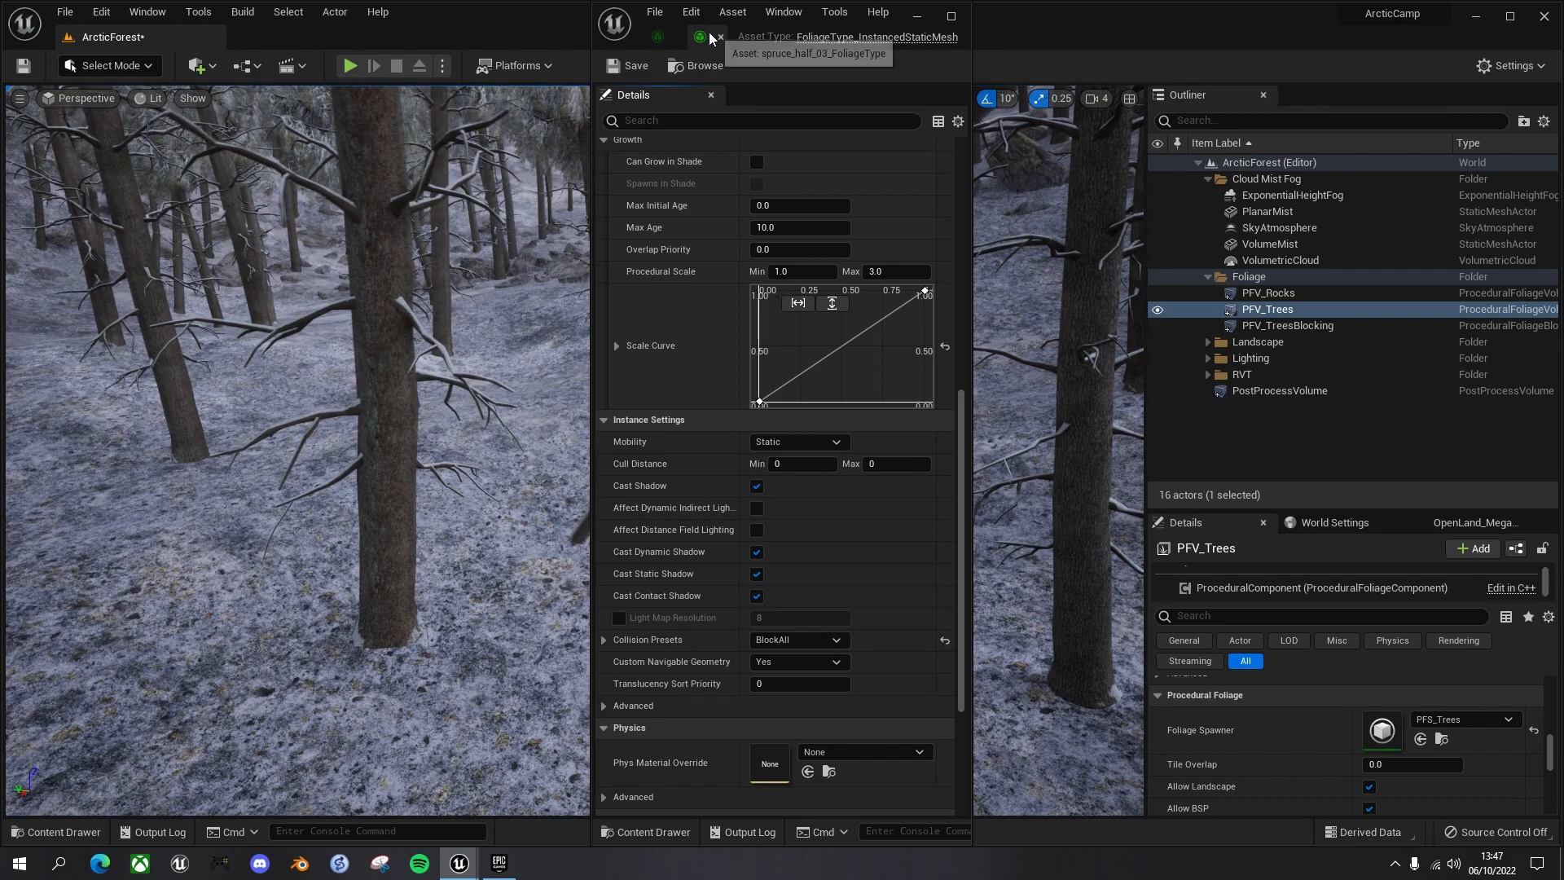
pyautogui.click(682, 39)
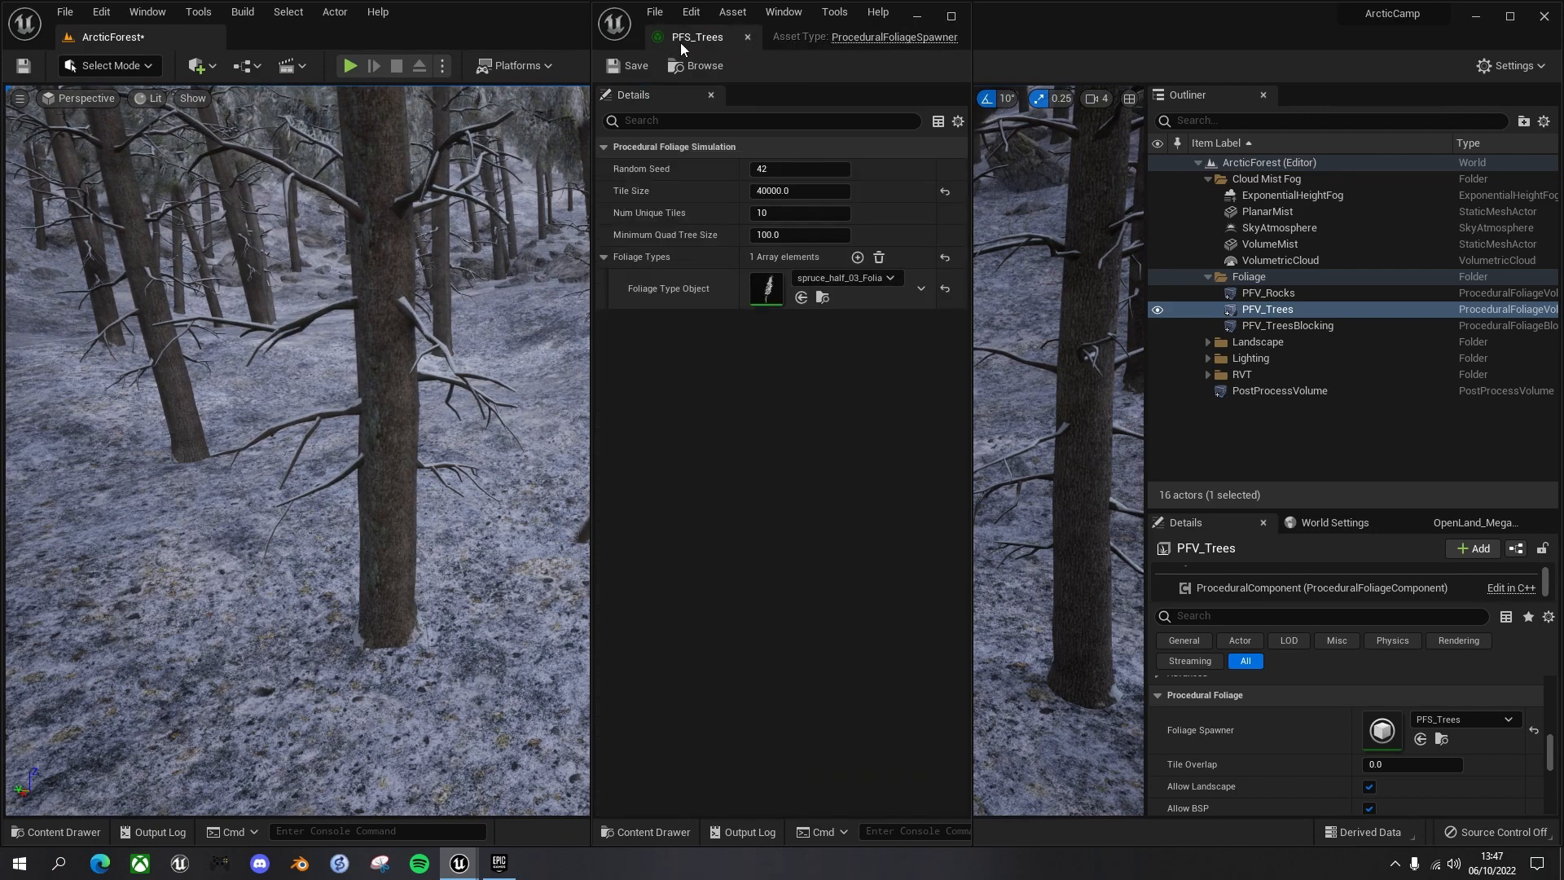
pyautogui.click(750, 37)
# Step: Place the SM_Campervan_01a mesh from the VehicleVarietyVol2 Meshes folder on the snowy ground in the gap between the trees
pyautogui.scroll(-3, 806, 479)
pyautogui.scroll(3, 806, 479)
pyautogui.moveTo(807, 479); pyautogui.dragTo(560, 539, button='right')
pyautogui.moveTo(488, 659); pyautogui.dragTo(485, 665, button='right')
pyautogui.hotkey('ctrl', 'space')
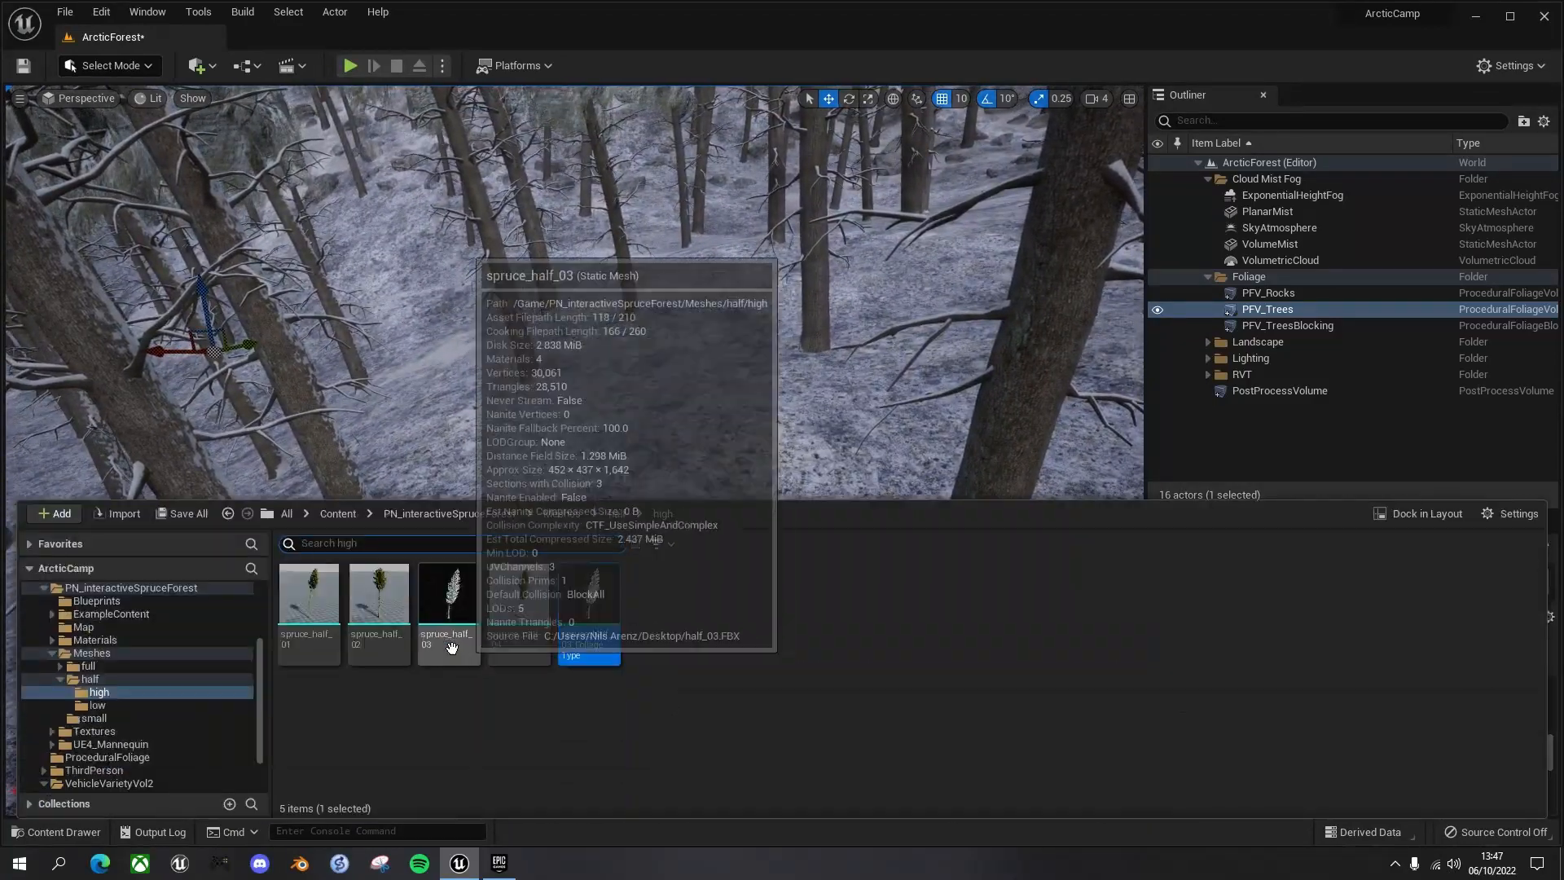
pyautogui.moveTo(257, 702); pyautogui.dragTo(253, 576)
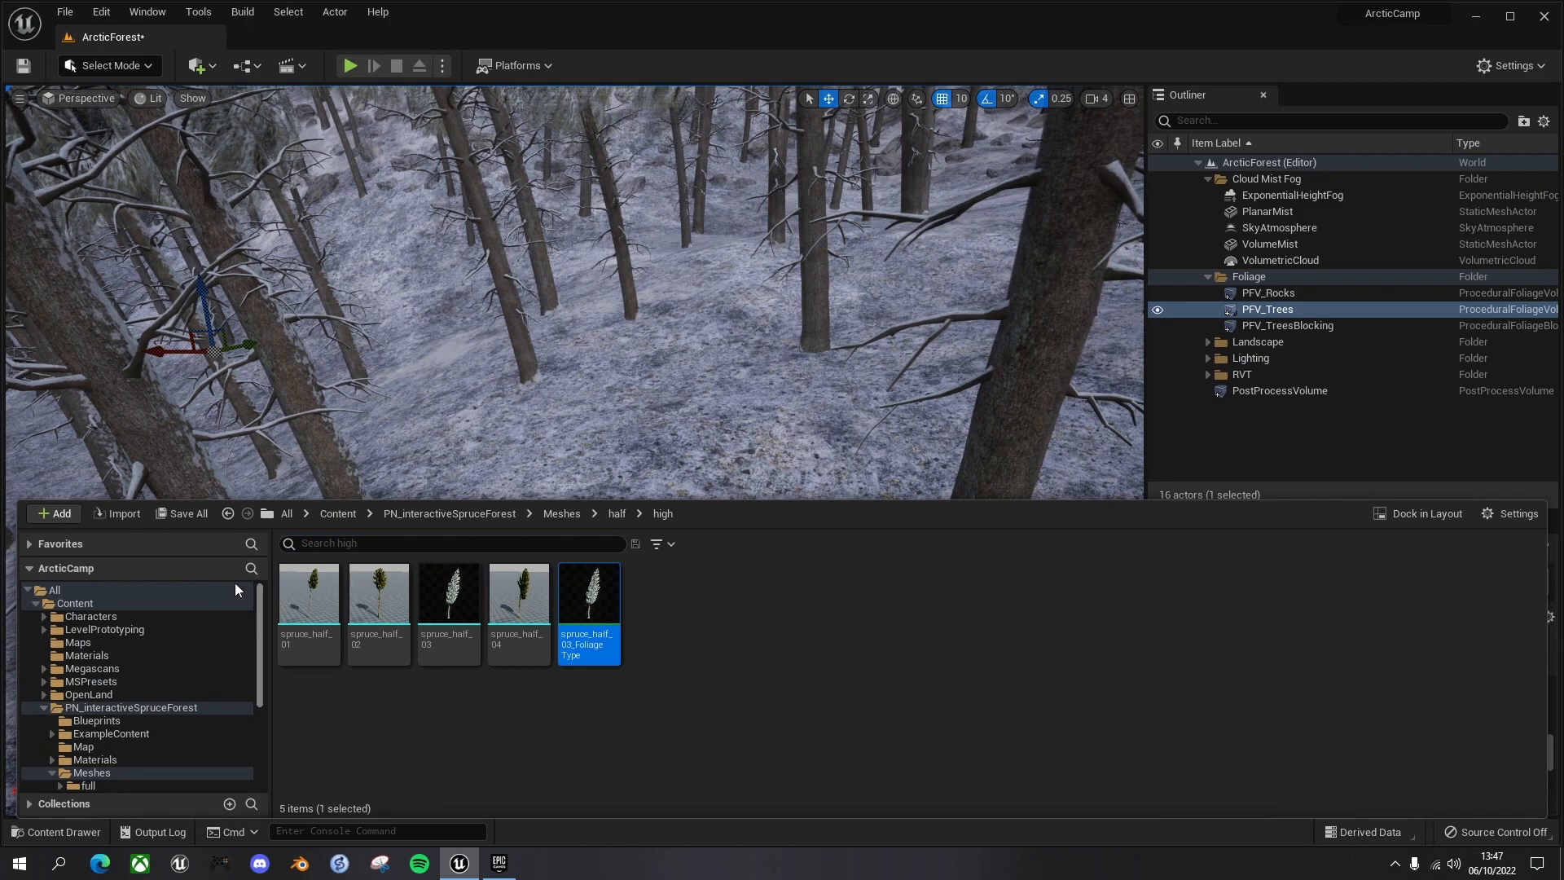
pyautogui.click(43, 707)
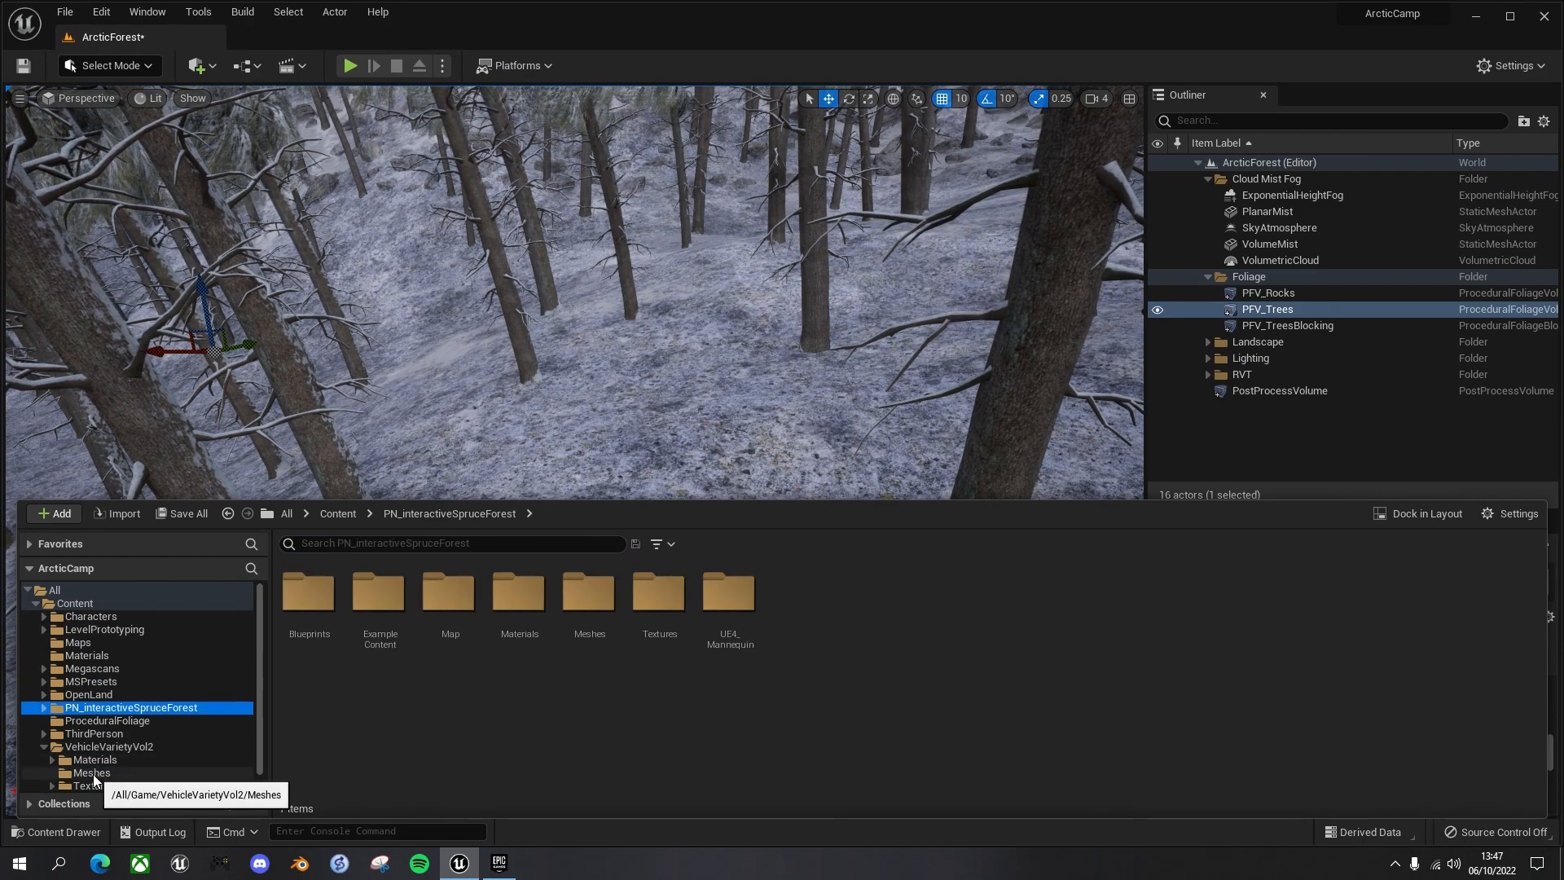
pyautogui.click(93, 775)
pyautogui.click(323, 605)
pyautogui.moveTo(708, 410); pyautogui.dragTo(646, 453)
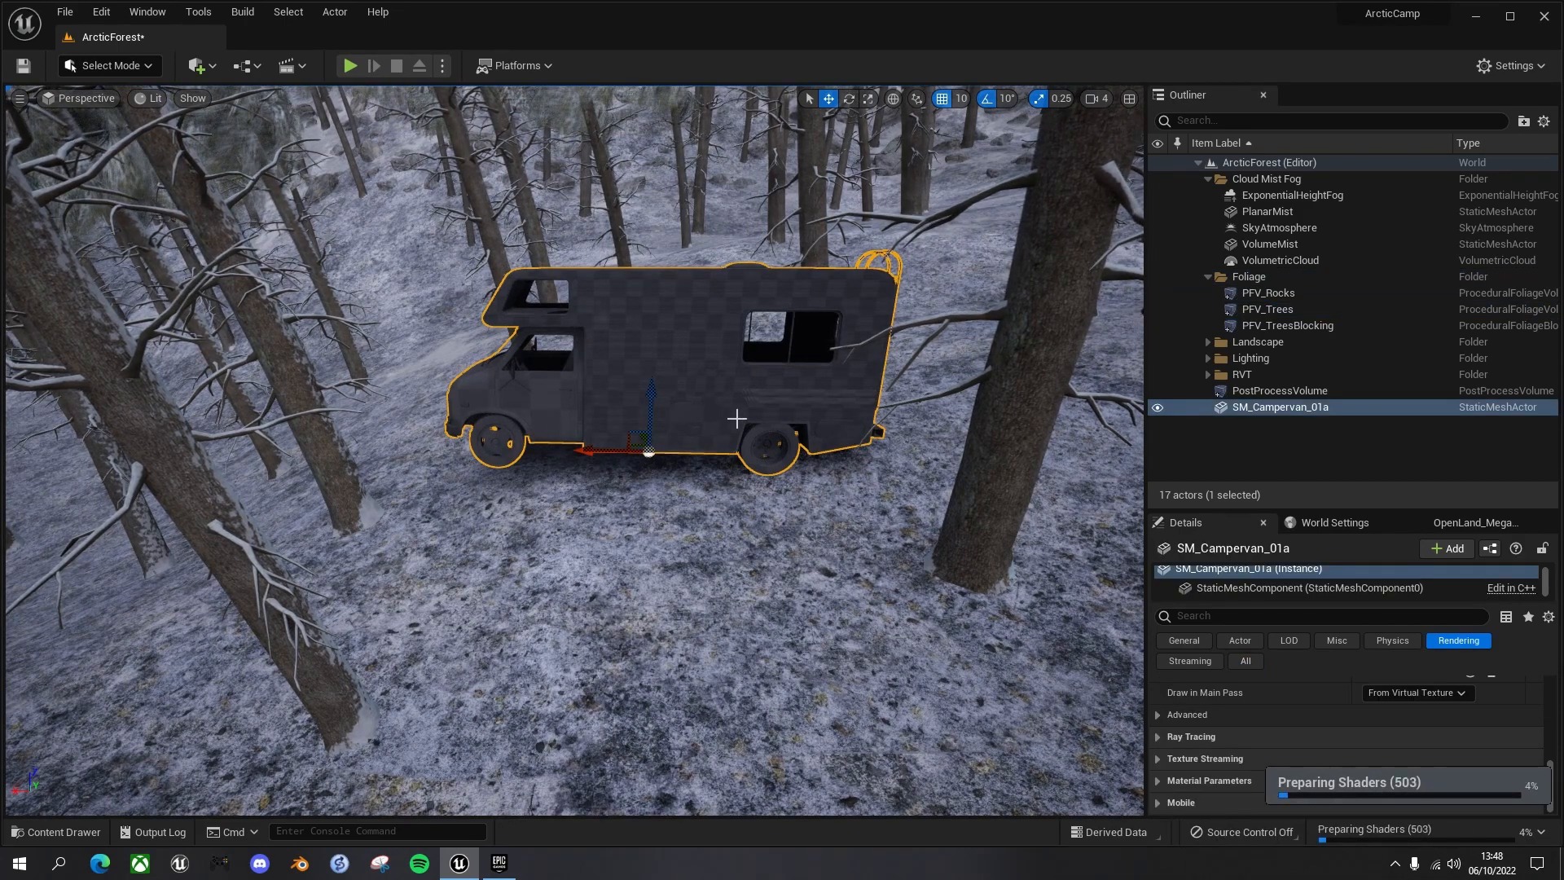
# Step: Raise the campervan slightly so its wheels float above the ground, and check it from a lower, side-on view
pyautogui.moveTo(651, 393); pyautogui.dragTo(661, 335)
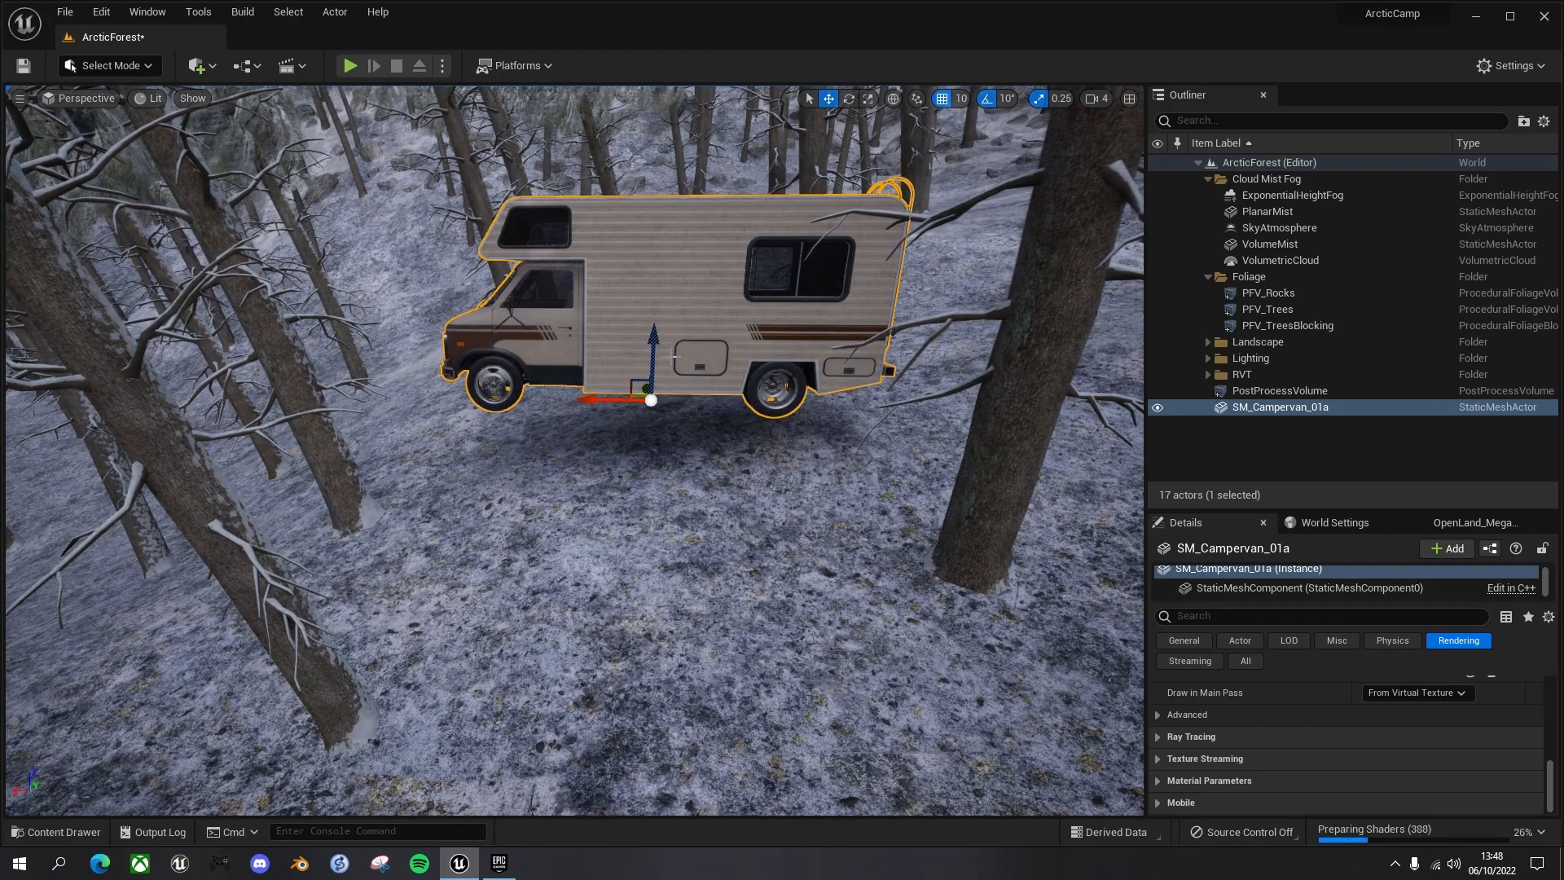
pyautogui.moveTo(728, 452); pyautogui.dragTo(864, 450, button='right')
pyautogui.press('a')
pyautogui.moveTo(701, 401); pyautogui.dragTo(895, 453, button='right')
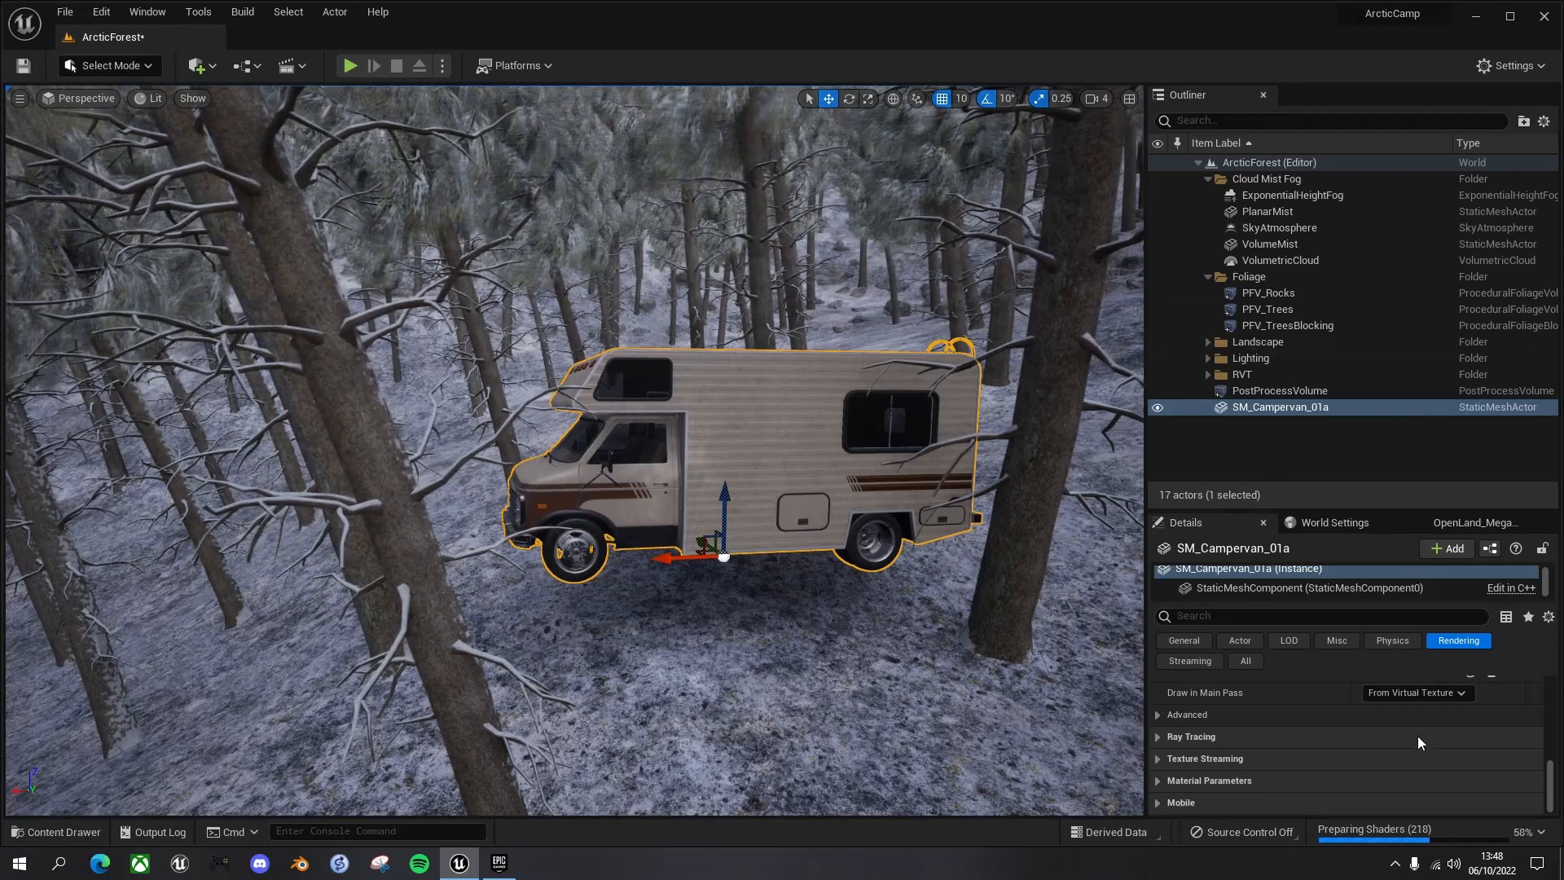
# Step: Turn on Simulate Physics for the campervan and enable its Mass (kg) override
pyautogui.click(1192, 638)
pyautogui.click(1393, 641)
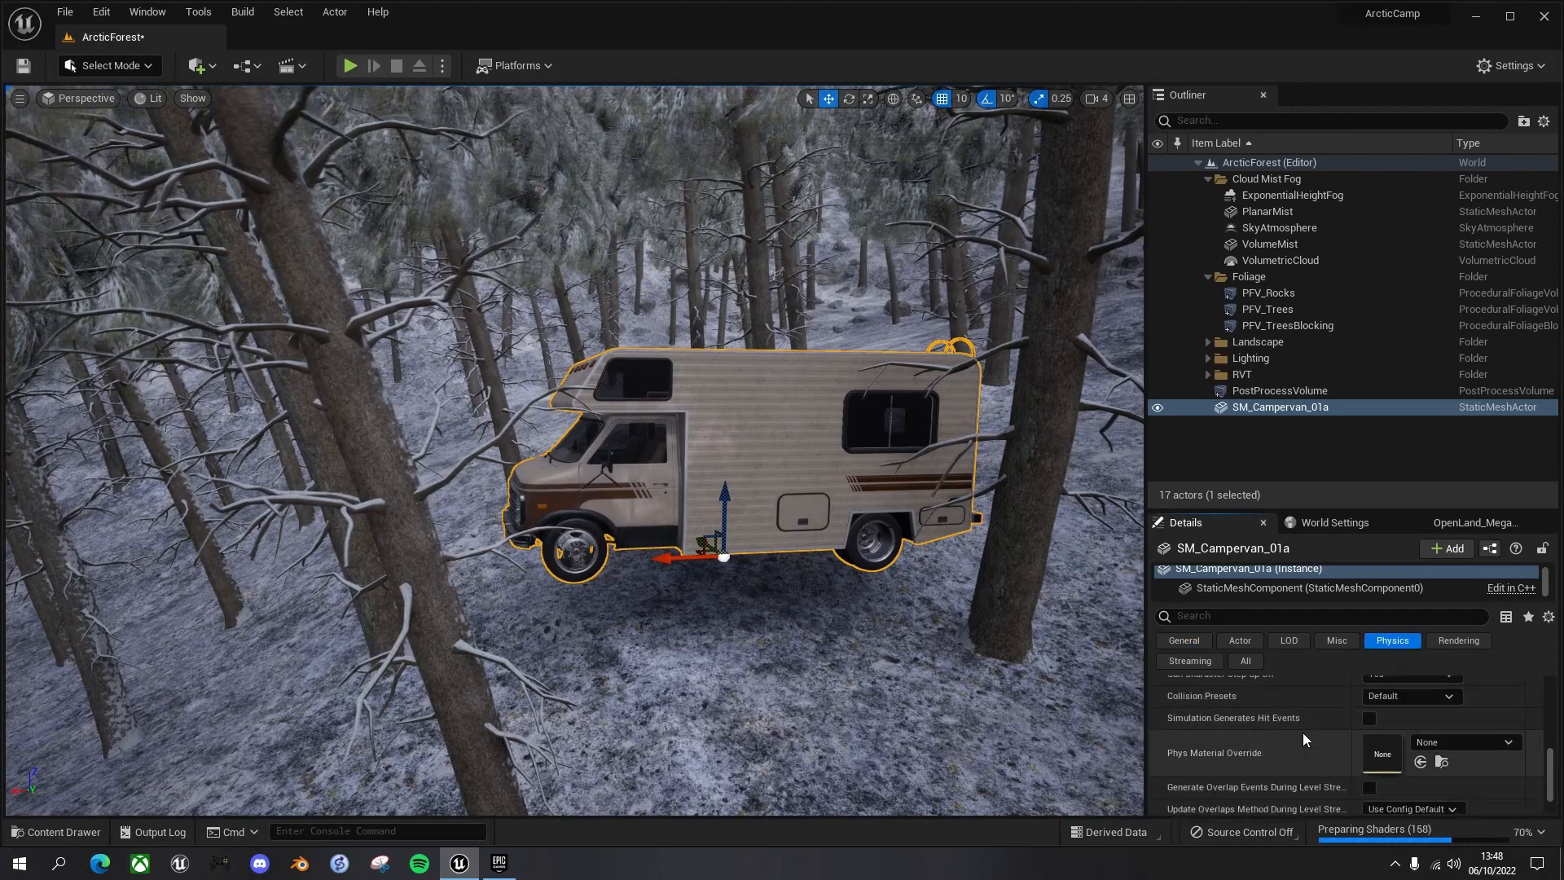
pyautogui.scroll(3, 1302, 731)
pyautogui.scroll(6, 1278, 740)
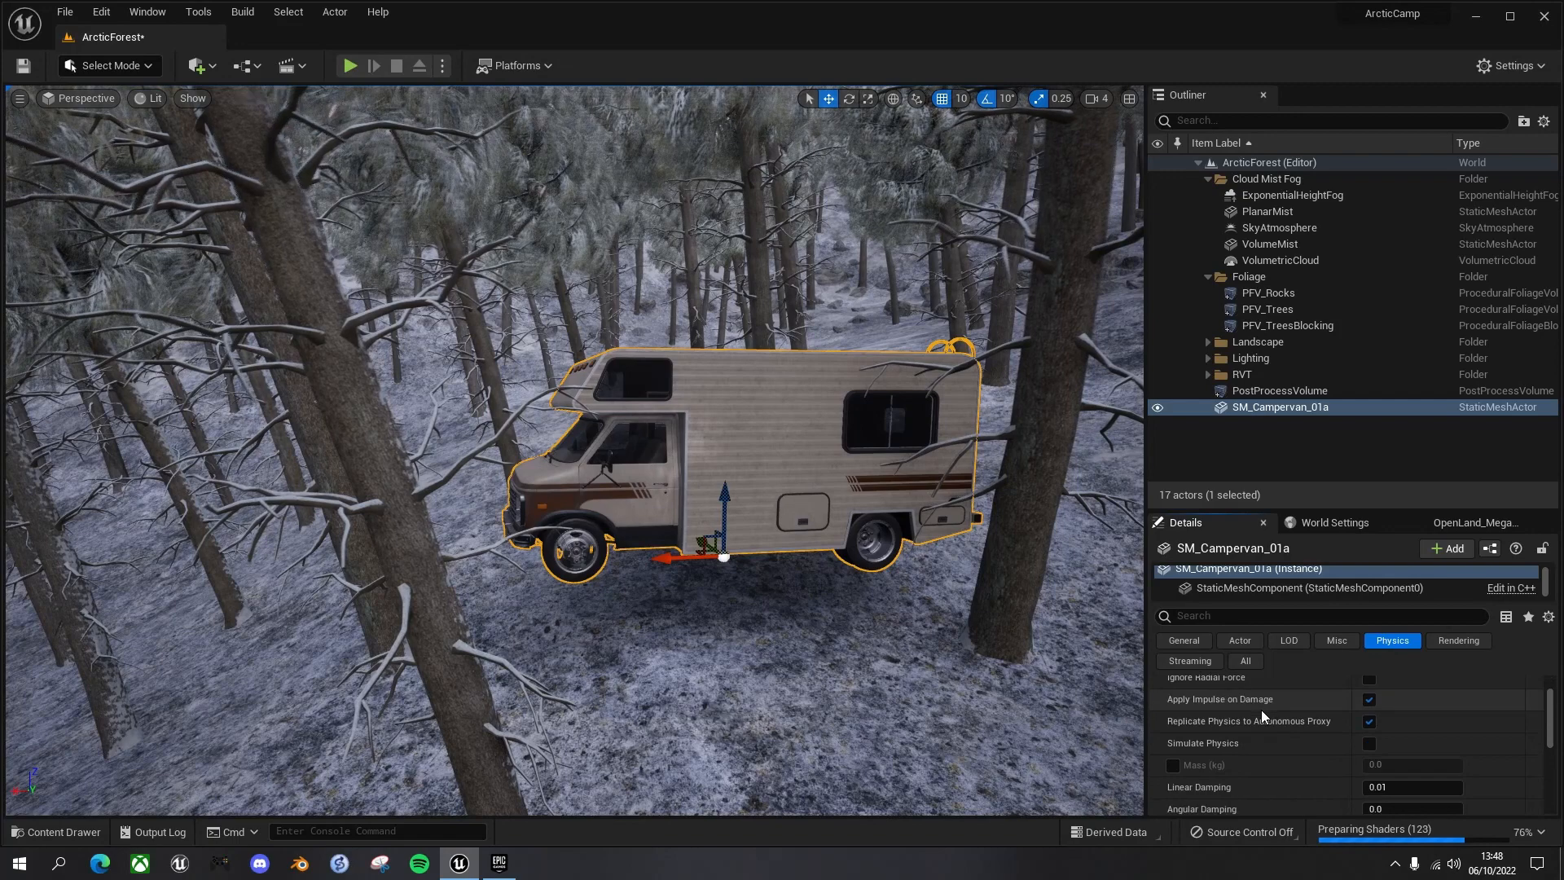
pyautogui.scroll(-2, 1262, 710)
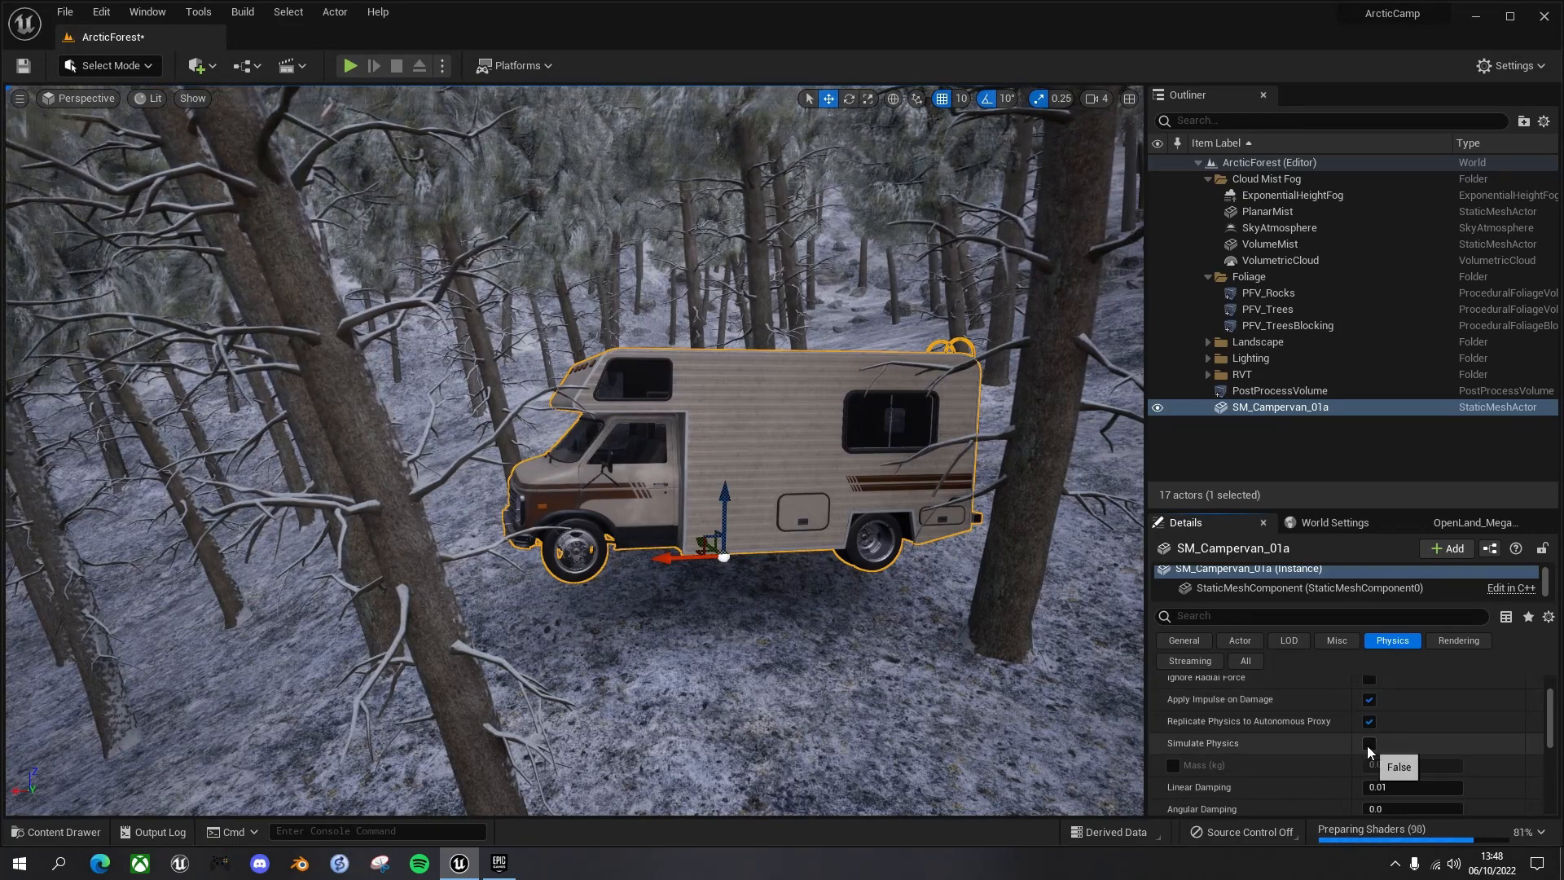
pyautogui.click(1368, 744)
pyautogui.click(1173, 766)
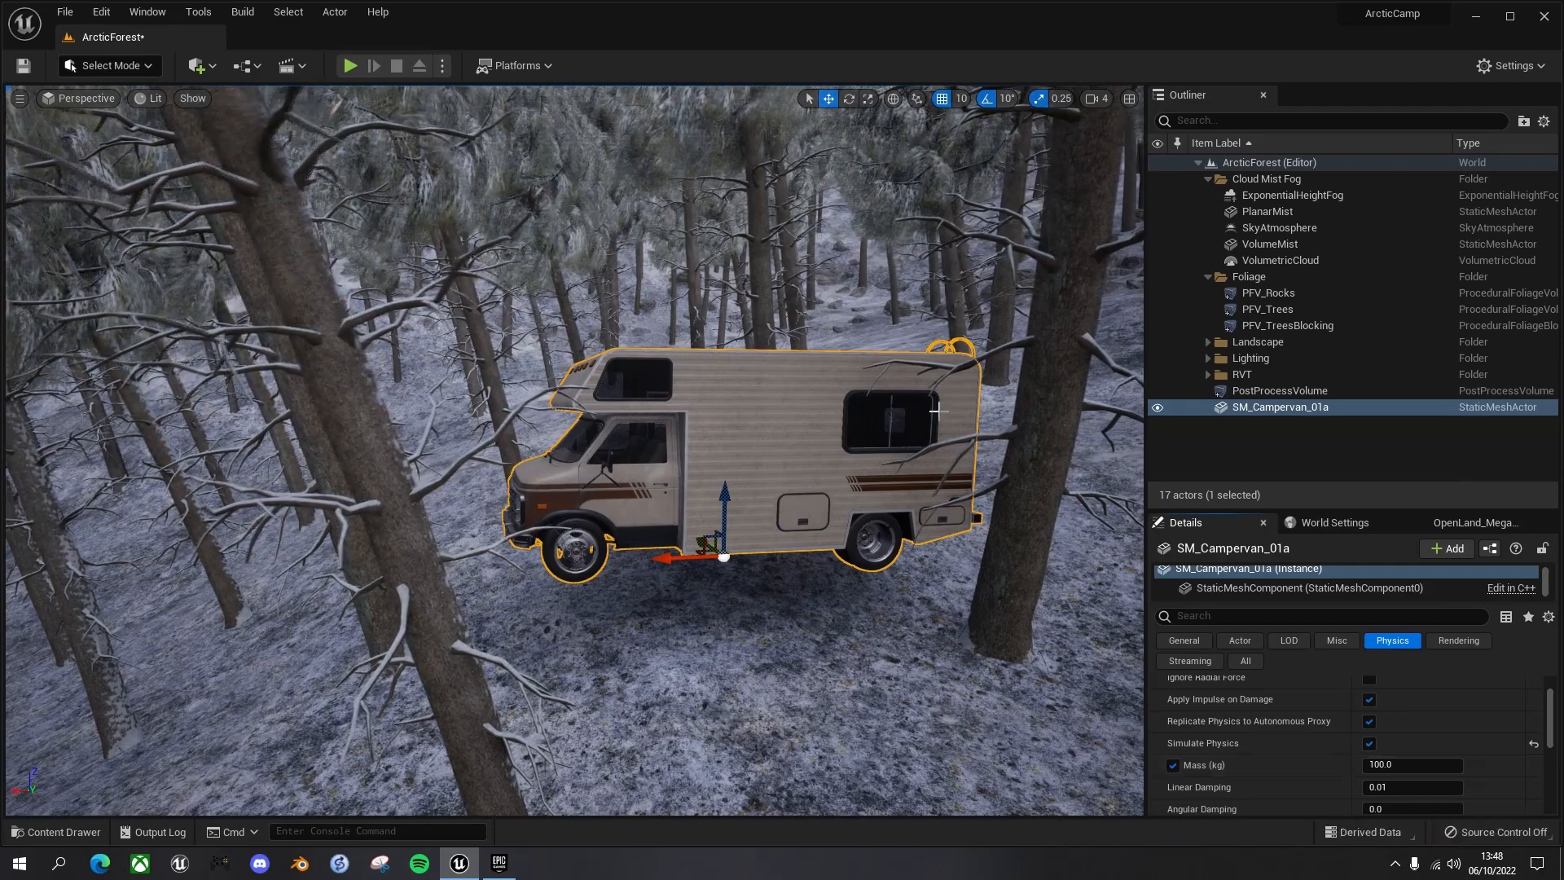
# Step: Run the level in Simulate mode to drop the campervan onto the ground, and inspect how it rests from its front side
pyautogui.click(442, 67)
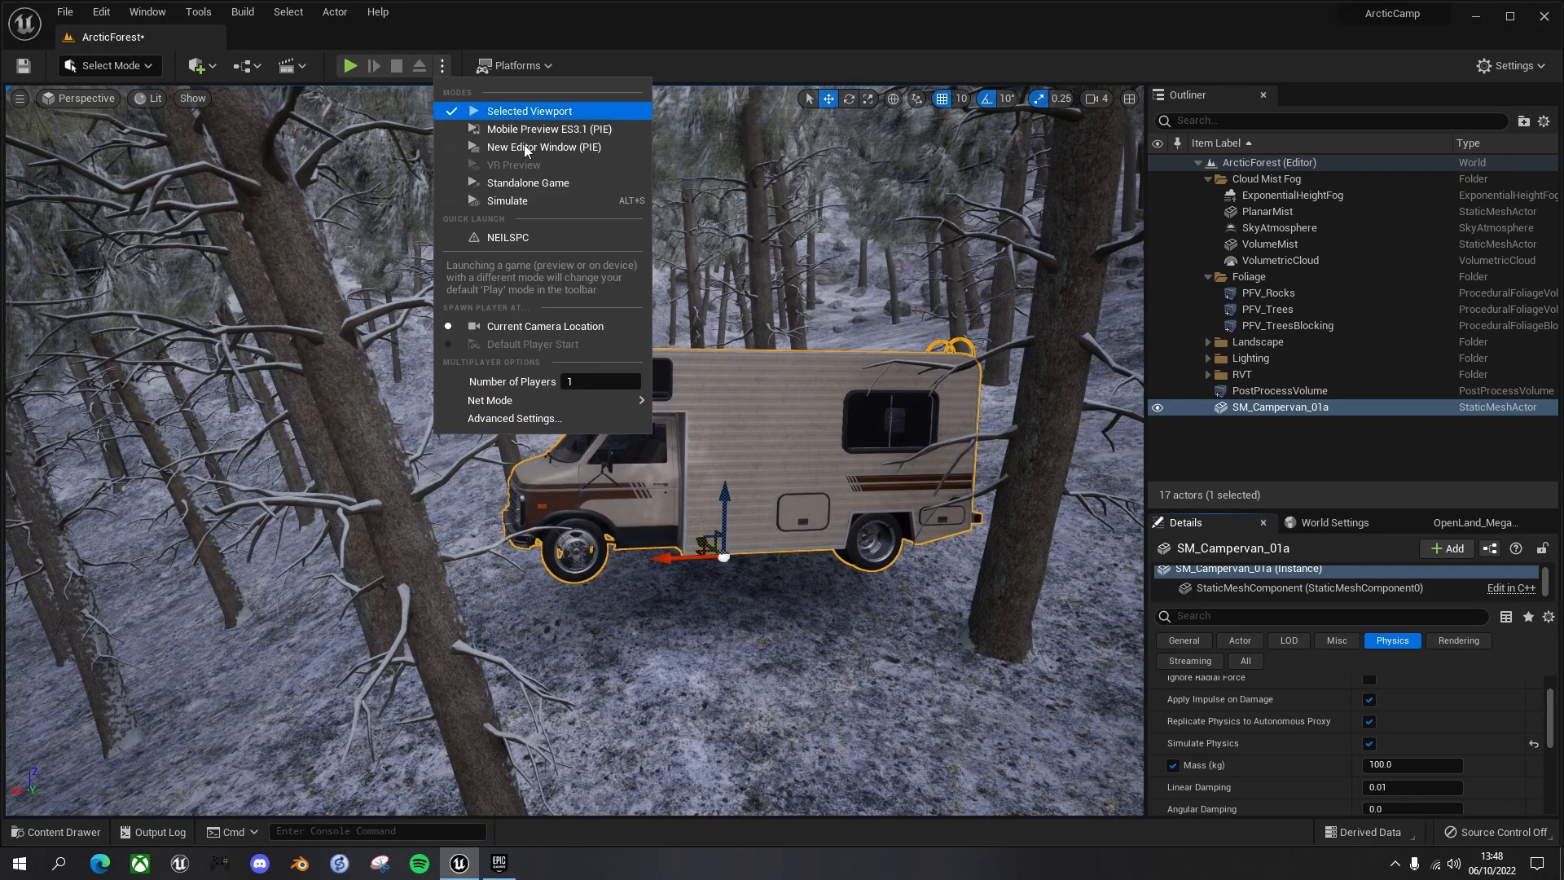
pyautogui.click(559, 203)
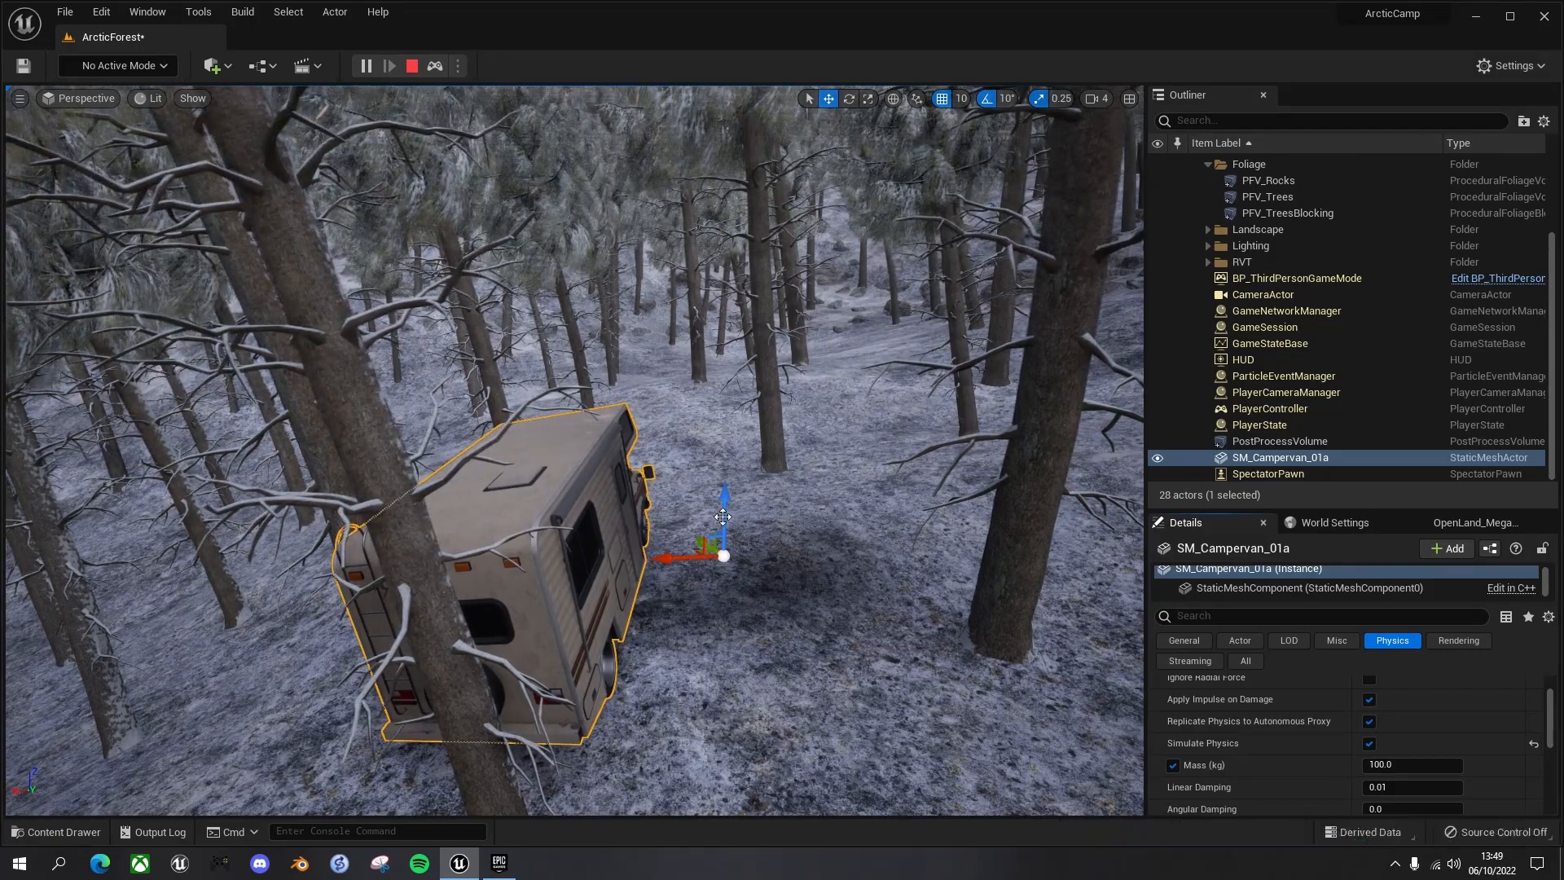
pyautogui.moveTo(574, 451)
pyautogui.mouseDown(button='right')
pyautogui.moveTo(277, 424)
pyautogui.moveTo(530, 465)
pyautogui.moveTo(562, 452)
pyautogui.moveTo(489, 420)
pyautogui.moveTo(391, 449)
pyautogui.moveTo(354, 489)
pyautogui.moveTo(277, 497)
pyautogui.moveTo(550, 469)
pyautogui.mouseUp(button='right')
pyautogui.press('d')
pyautogui.press('w')
pyautogui.press('e')
pyautogui.press('d')
pyautogui.press('w')
pyautogui.press('a')
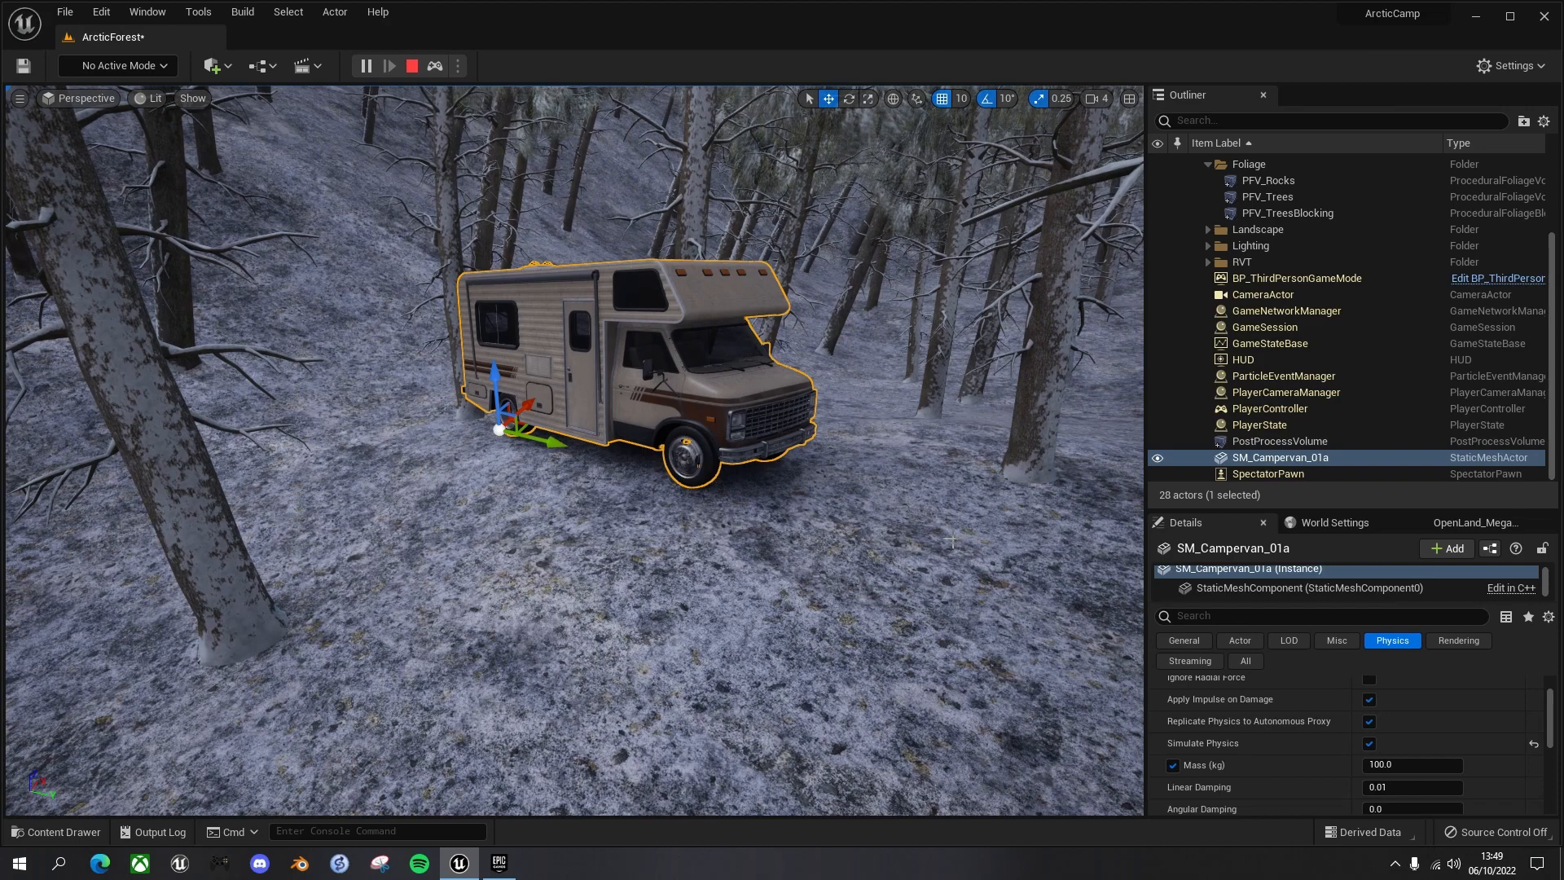
# Step: Save the campervan's simulated resting position to the level with Keep Simulation Changes
pyautogui.rightClick(660, 365)
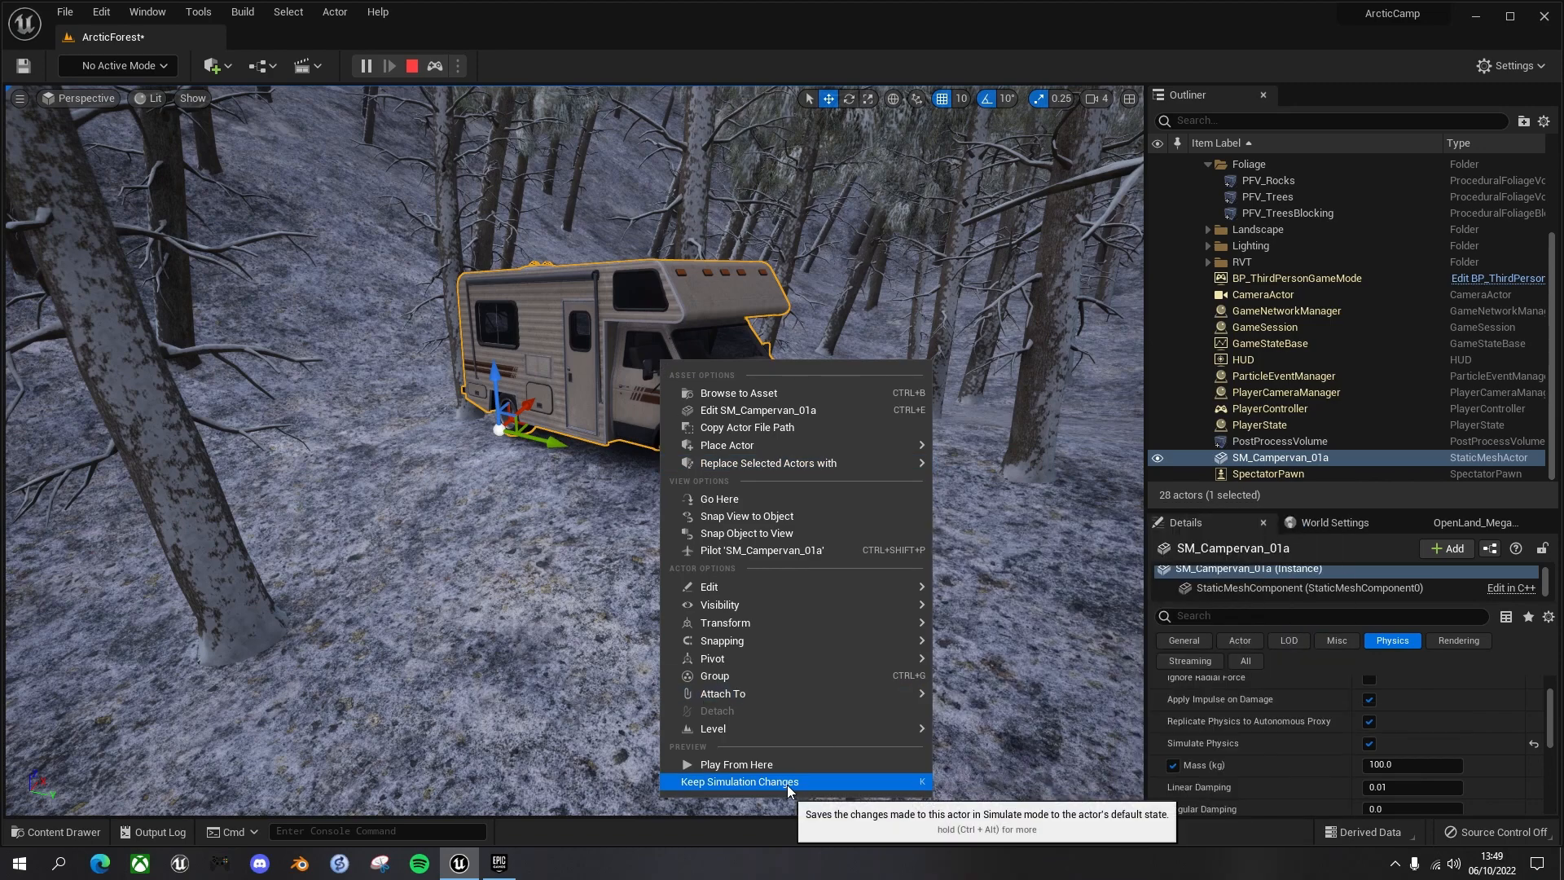
pyautogui.click(862, 780)
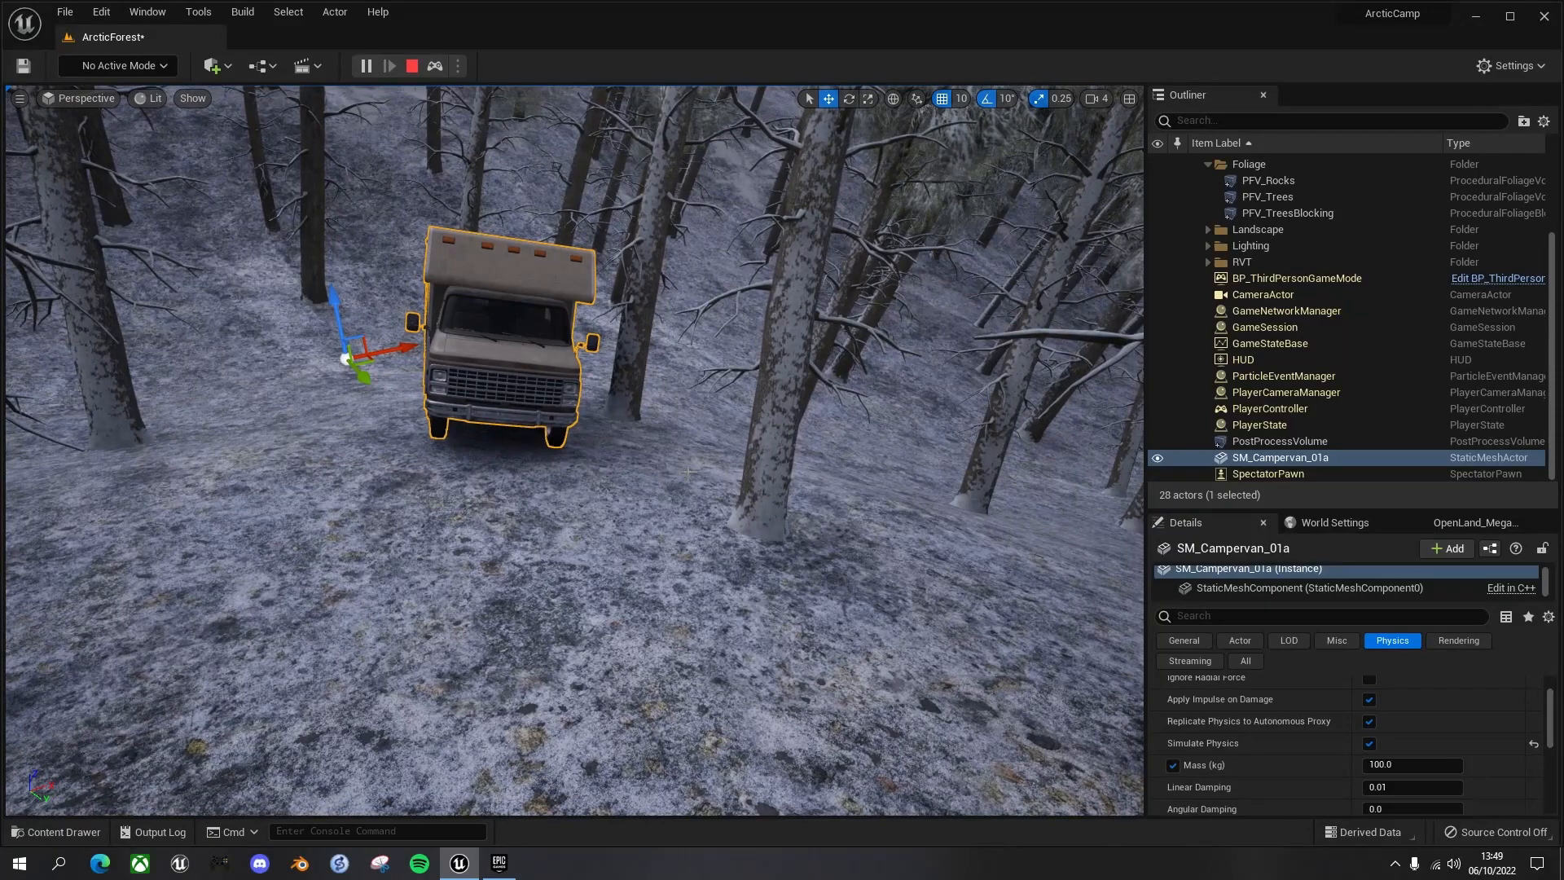
pyautogui.click(689, 473)
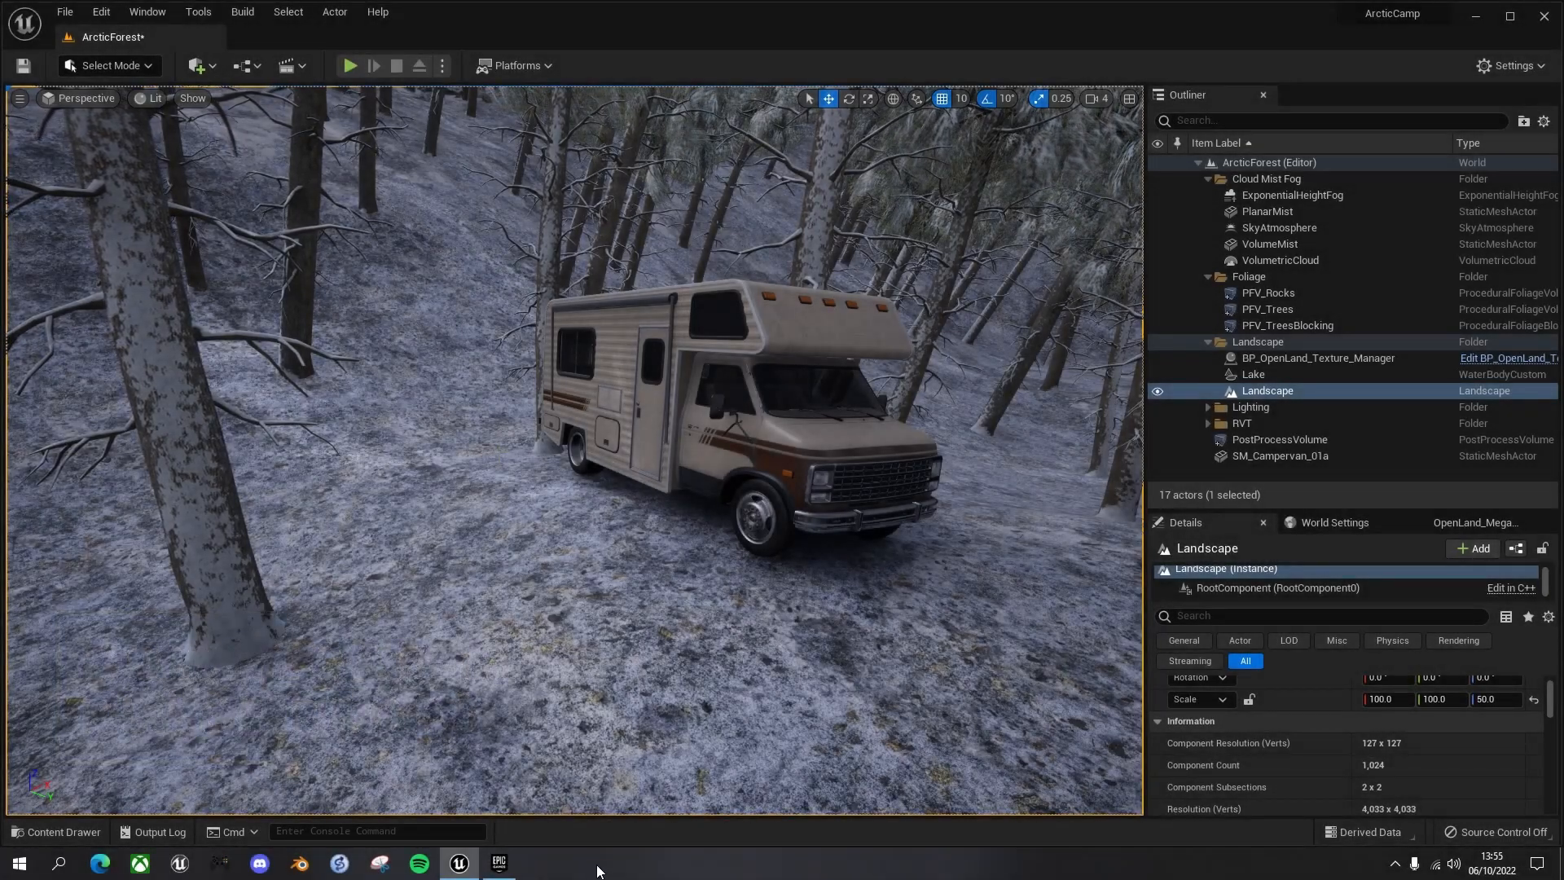
# Step: Switch to the Epic Games Launcher and browse the Marketplace's Permanently Free Collection filtered by the Props tag
pyautogui.click(500, 862)
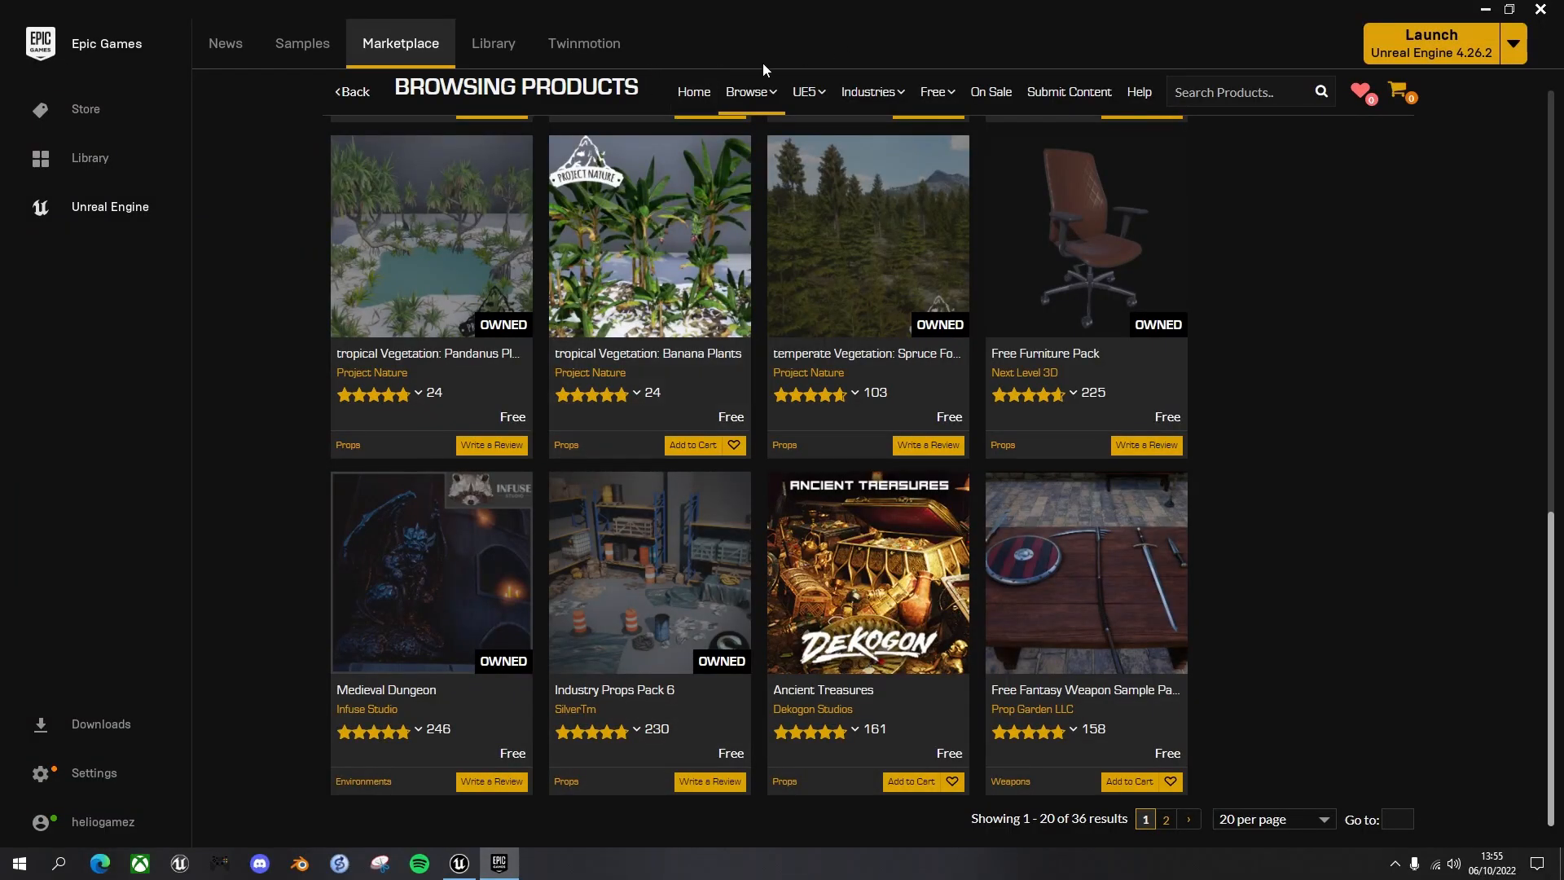
pyautogui.moveTo(918, 118)
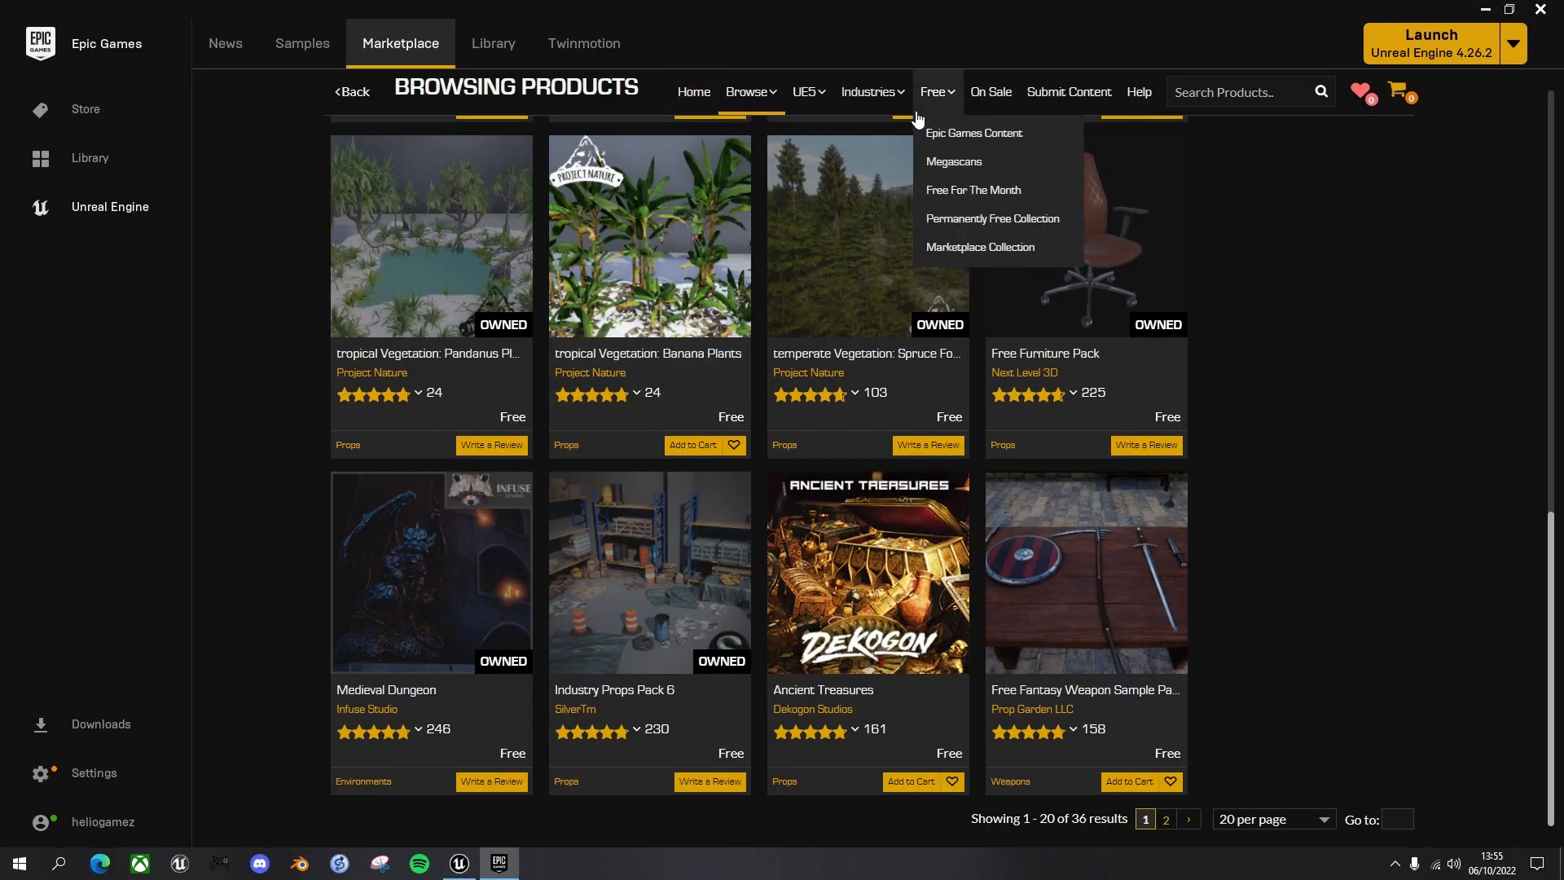
pyautogui.click(968, 225)
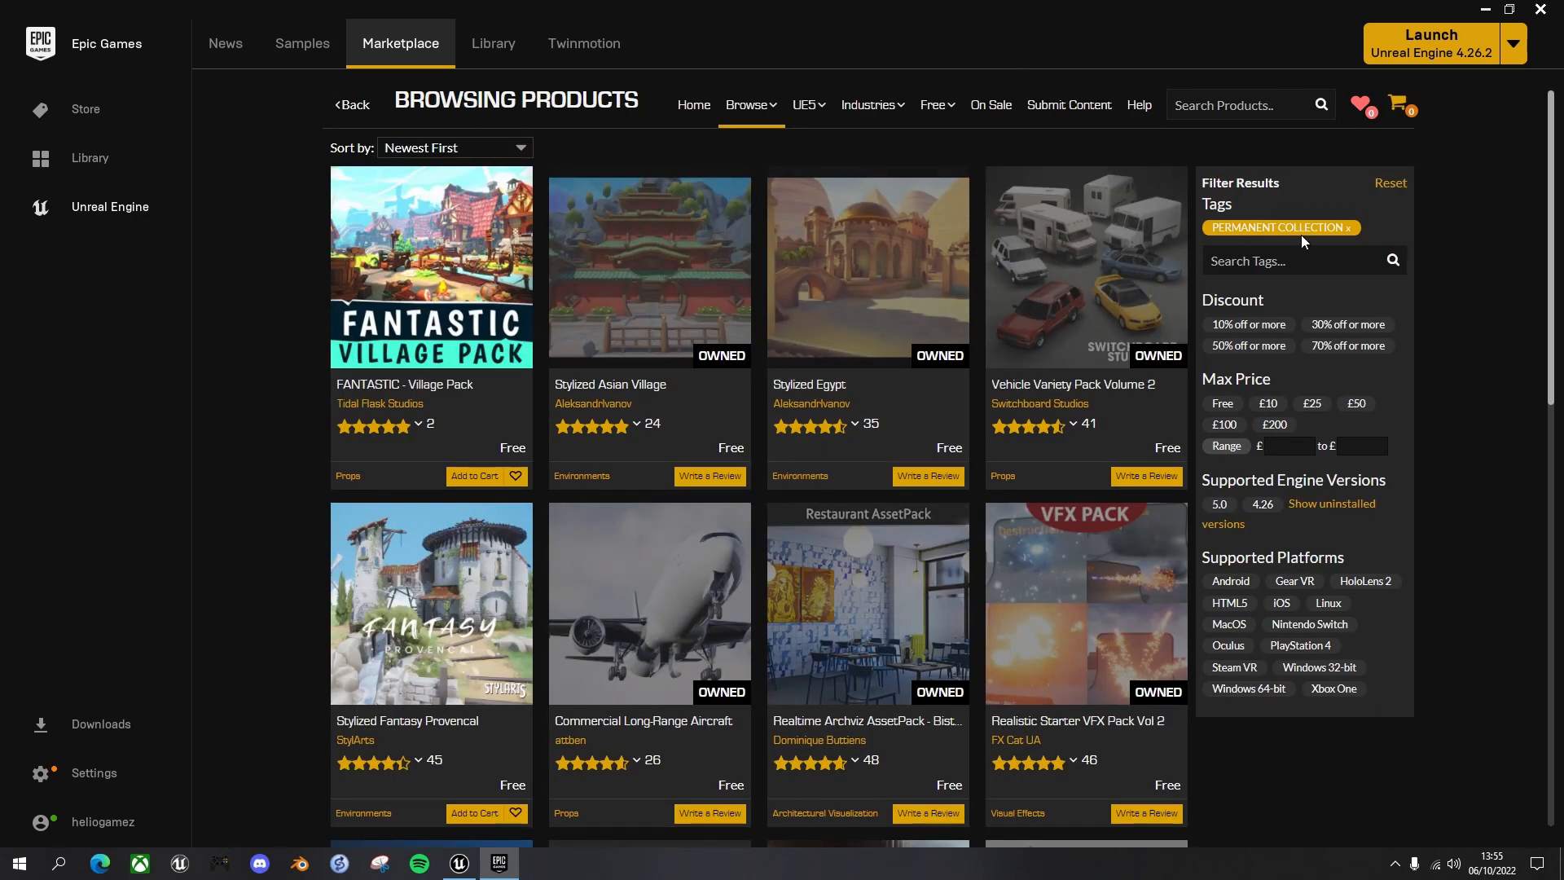
pyautogui.click(1285, 259)
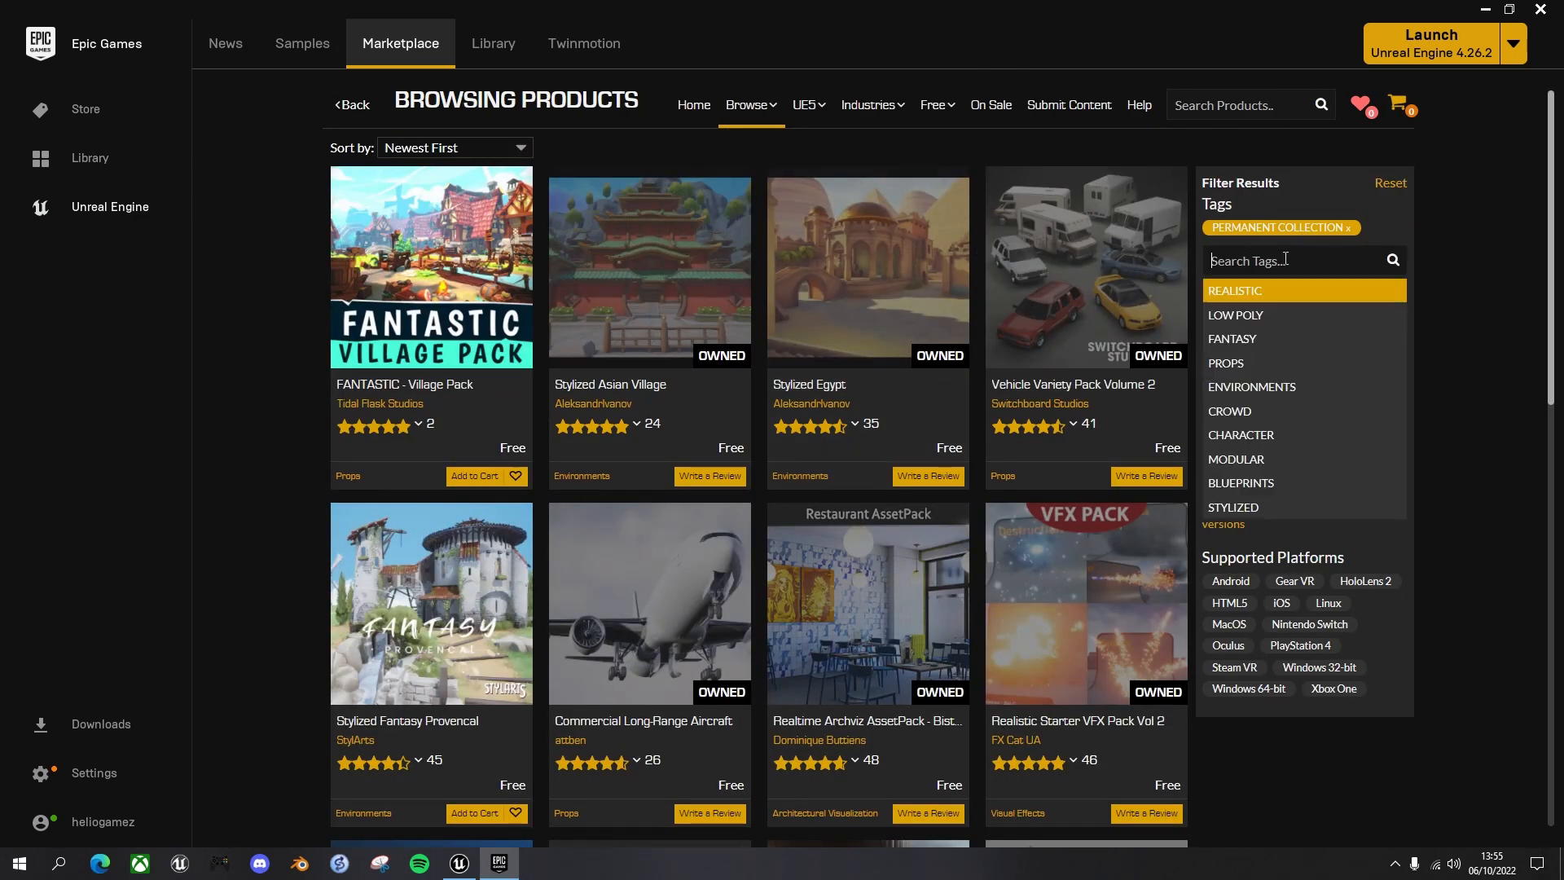
pyautogui.click(1234, 365)
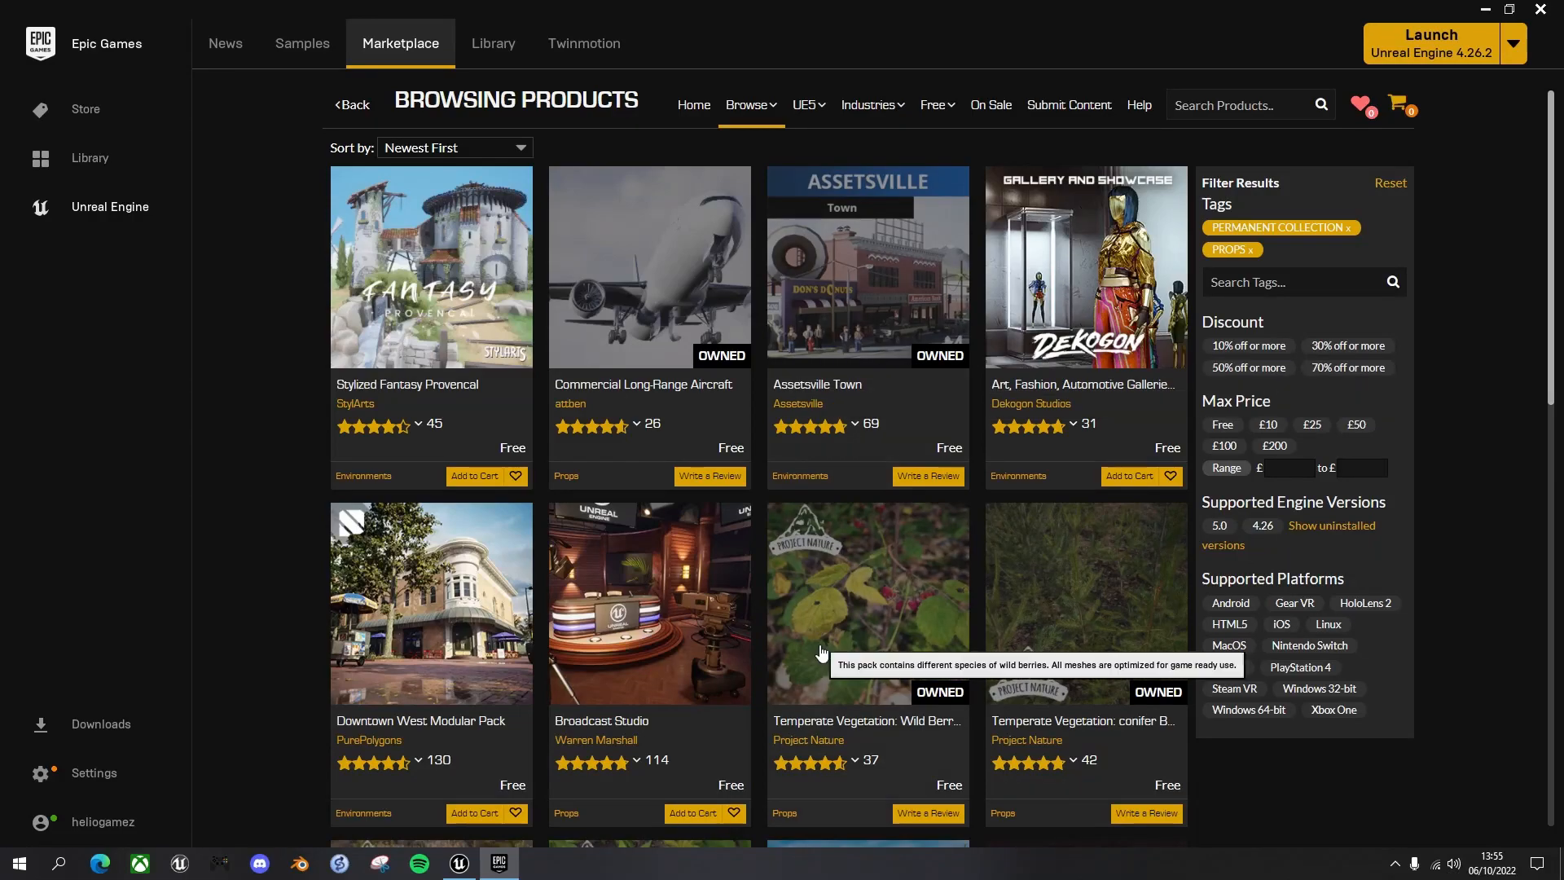
pyautogui.scroll(-1, 813, 606)
pyautogui.scroll(-10, 813, 606)
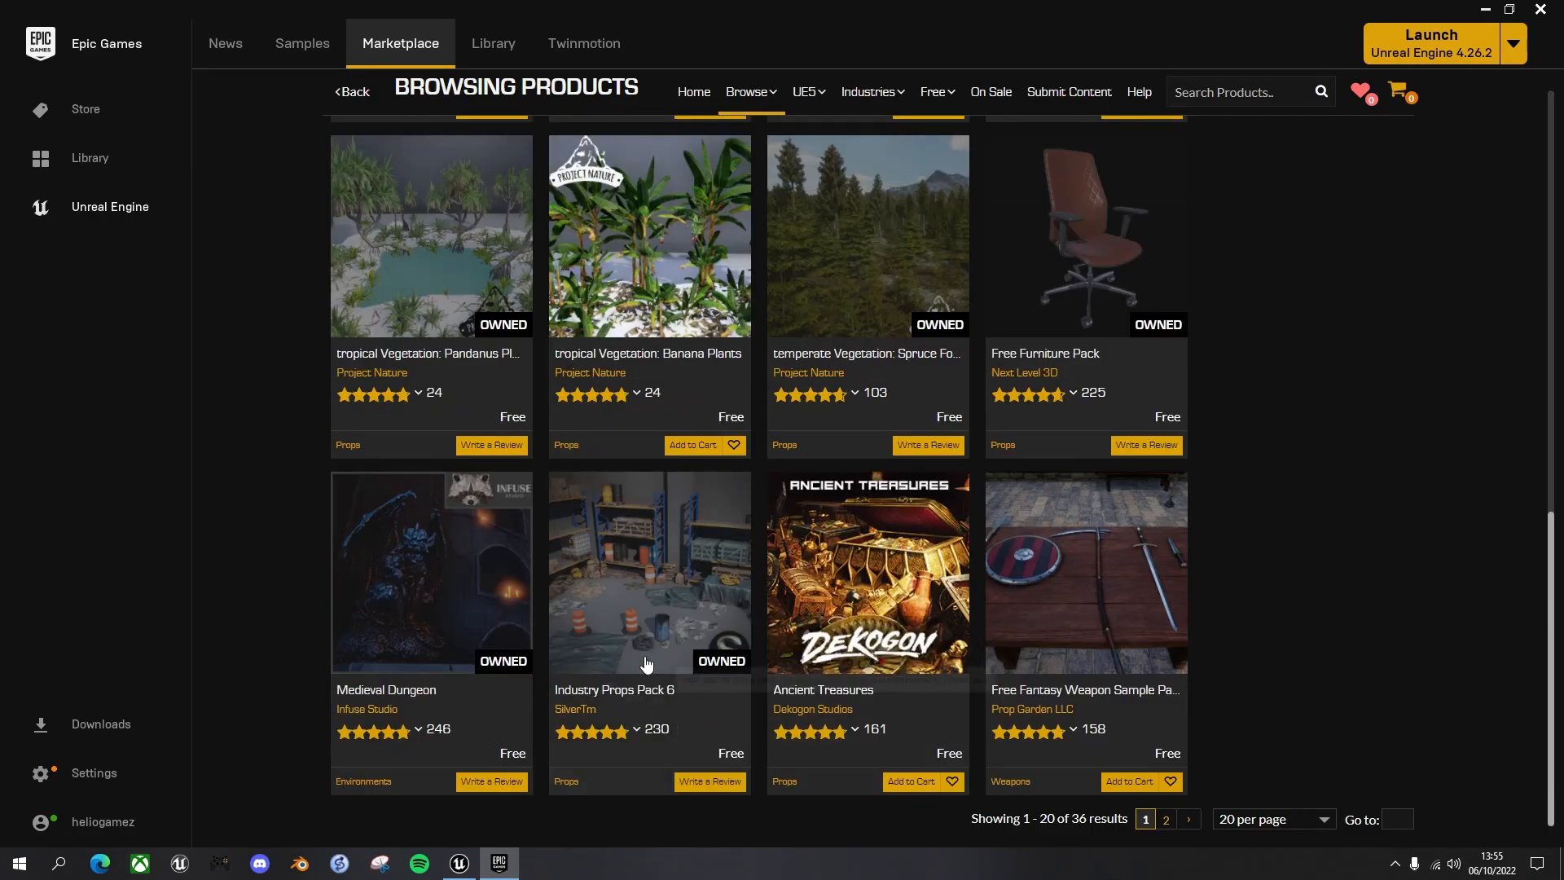
# Step: Add Industry Props Pack 6 to the ArcticCamp project
pyautogui.click(661, 582)
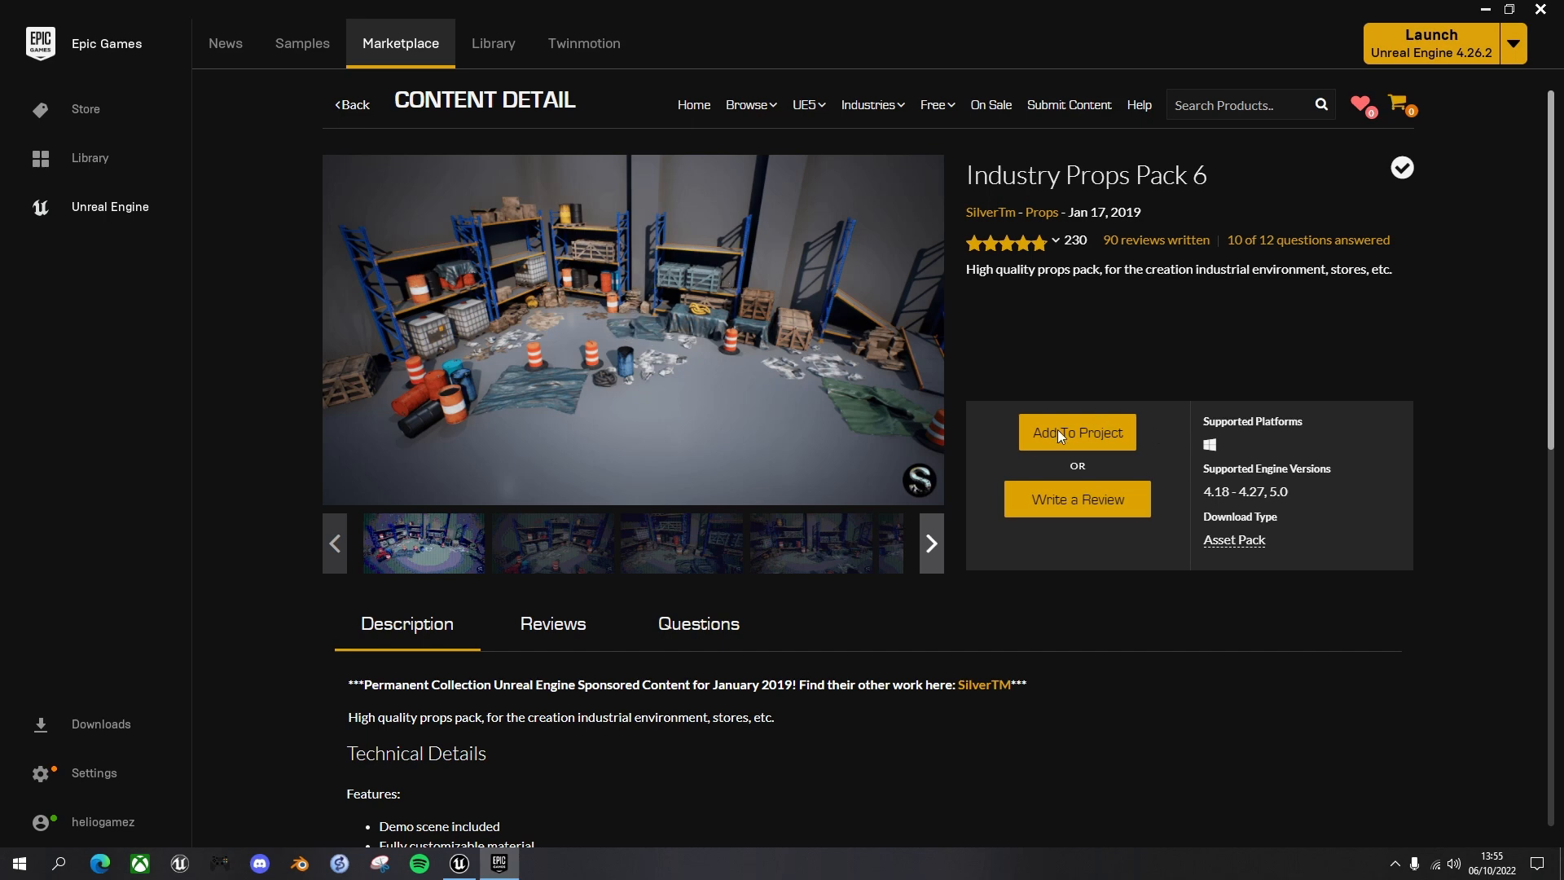
pyautogui.click(1075, 440)
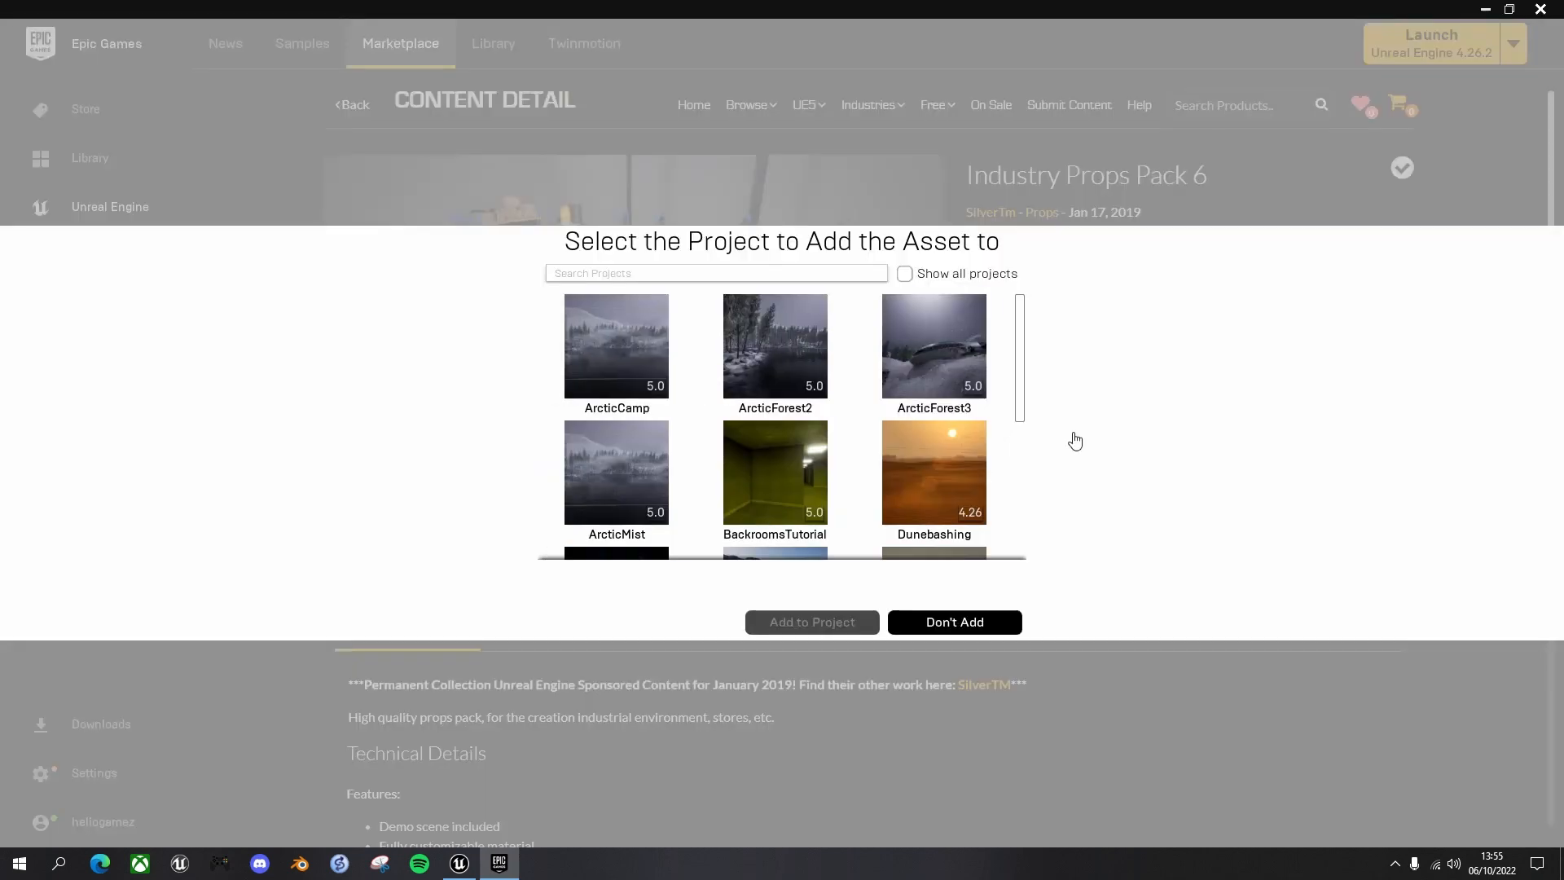
pyautogui.click(626, 352)
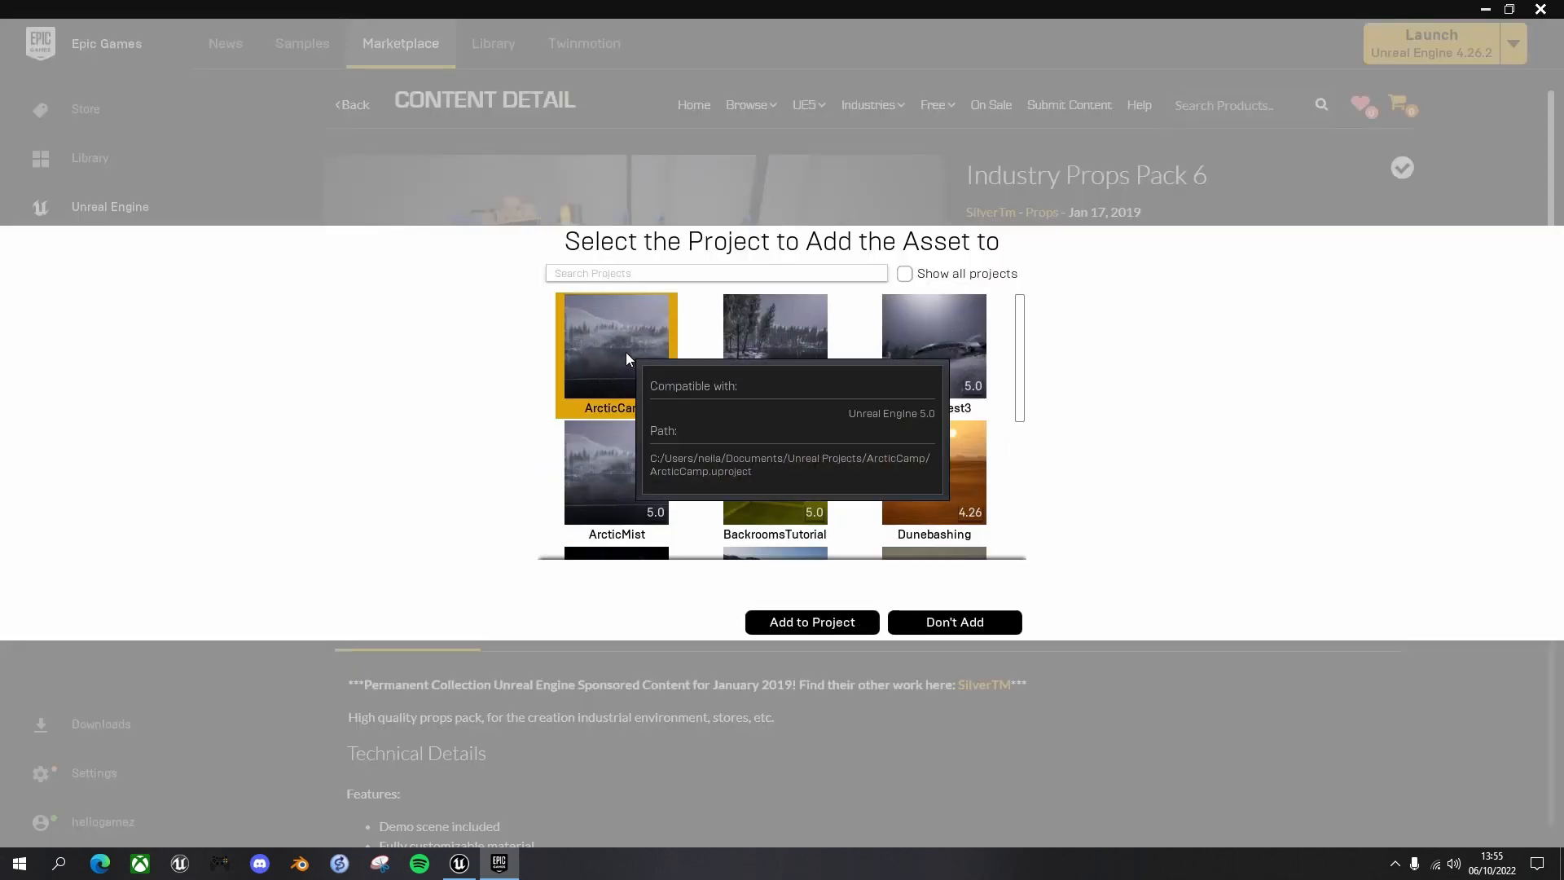
pyautogui.click(814, 622)
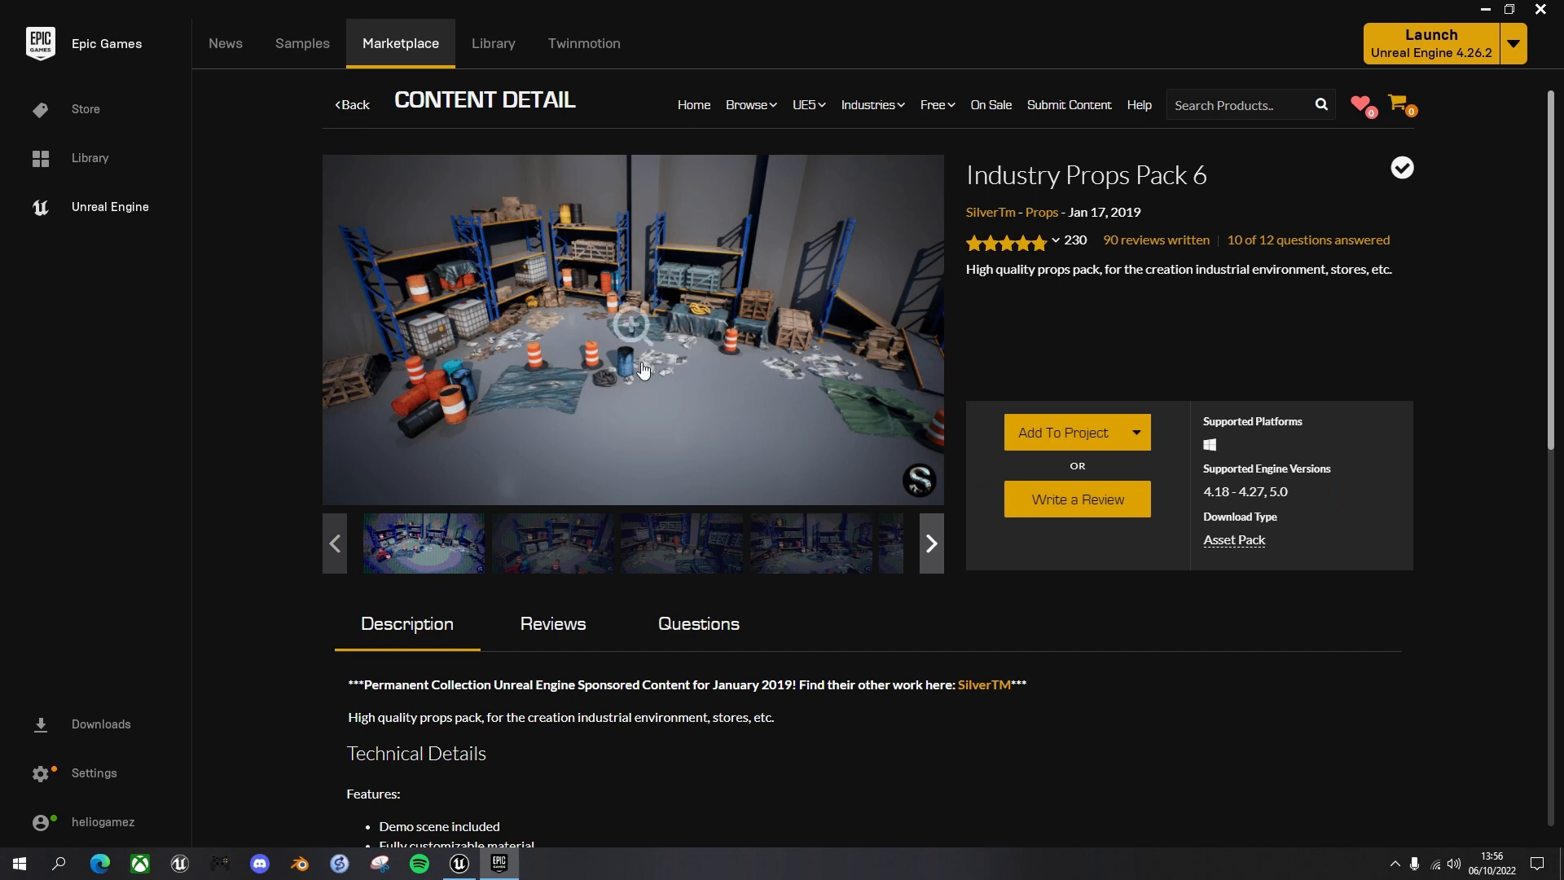
# Step: Return to Unreal Editor and open the Meshes folder of IndustryPropsPack6 to look over its props
pyautogui.click(459, 863)
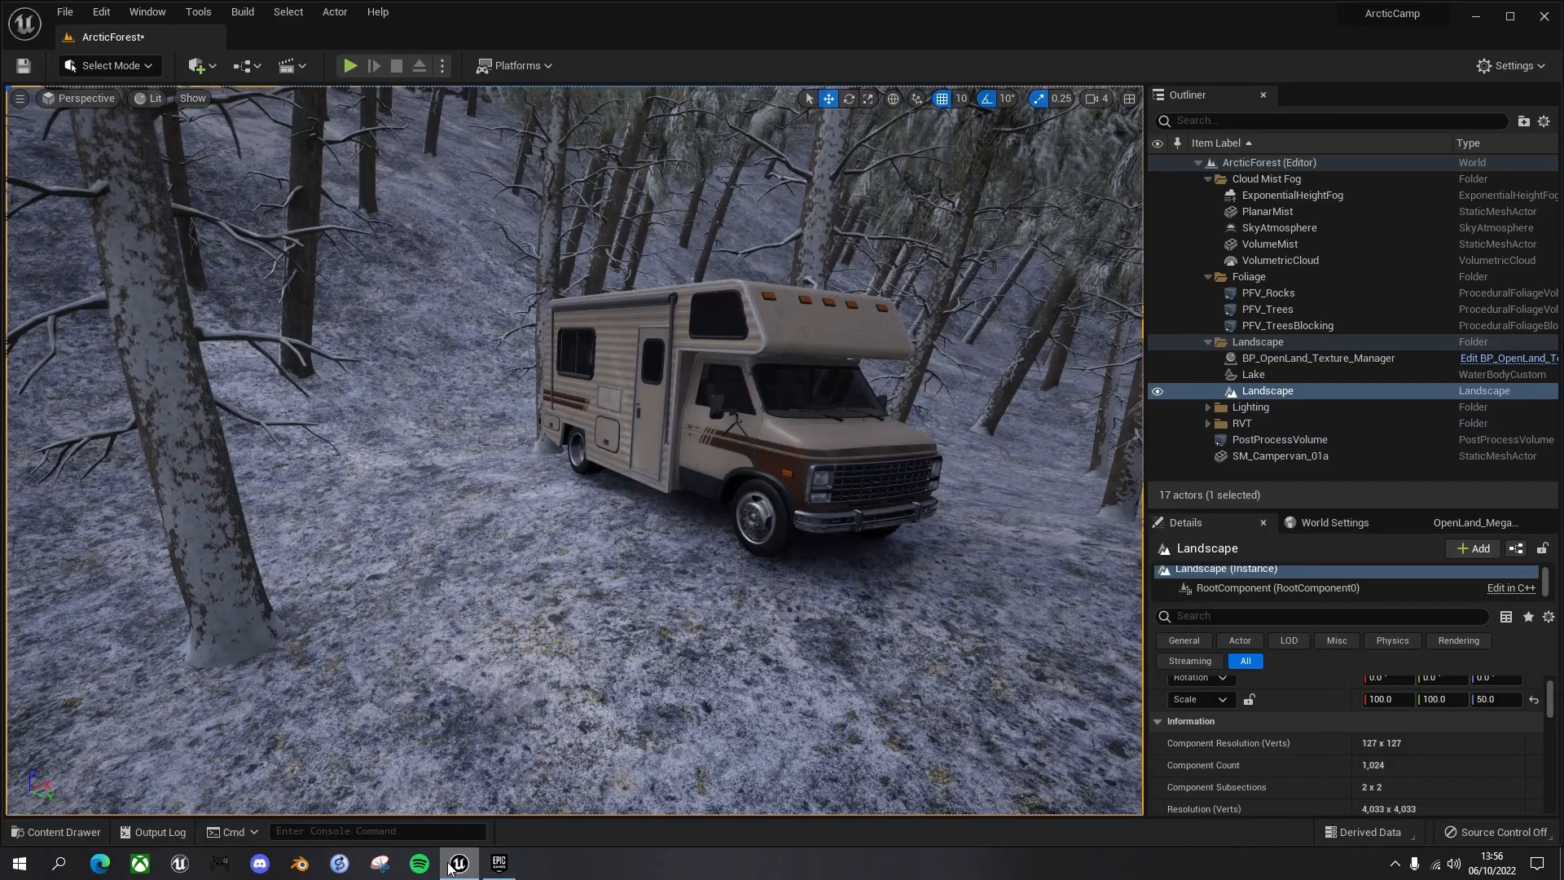
pyautogui.hotkey('ctrl', 'space')
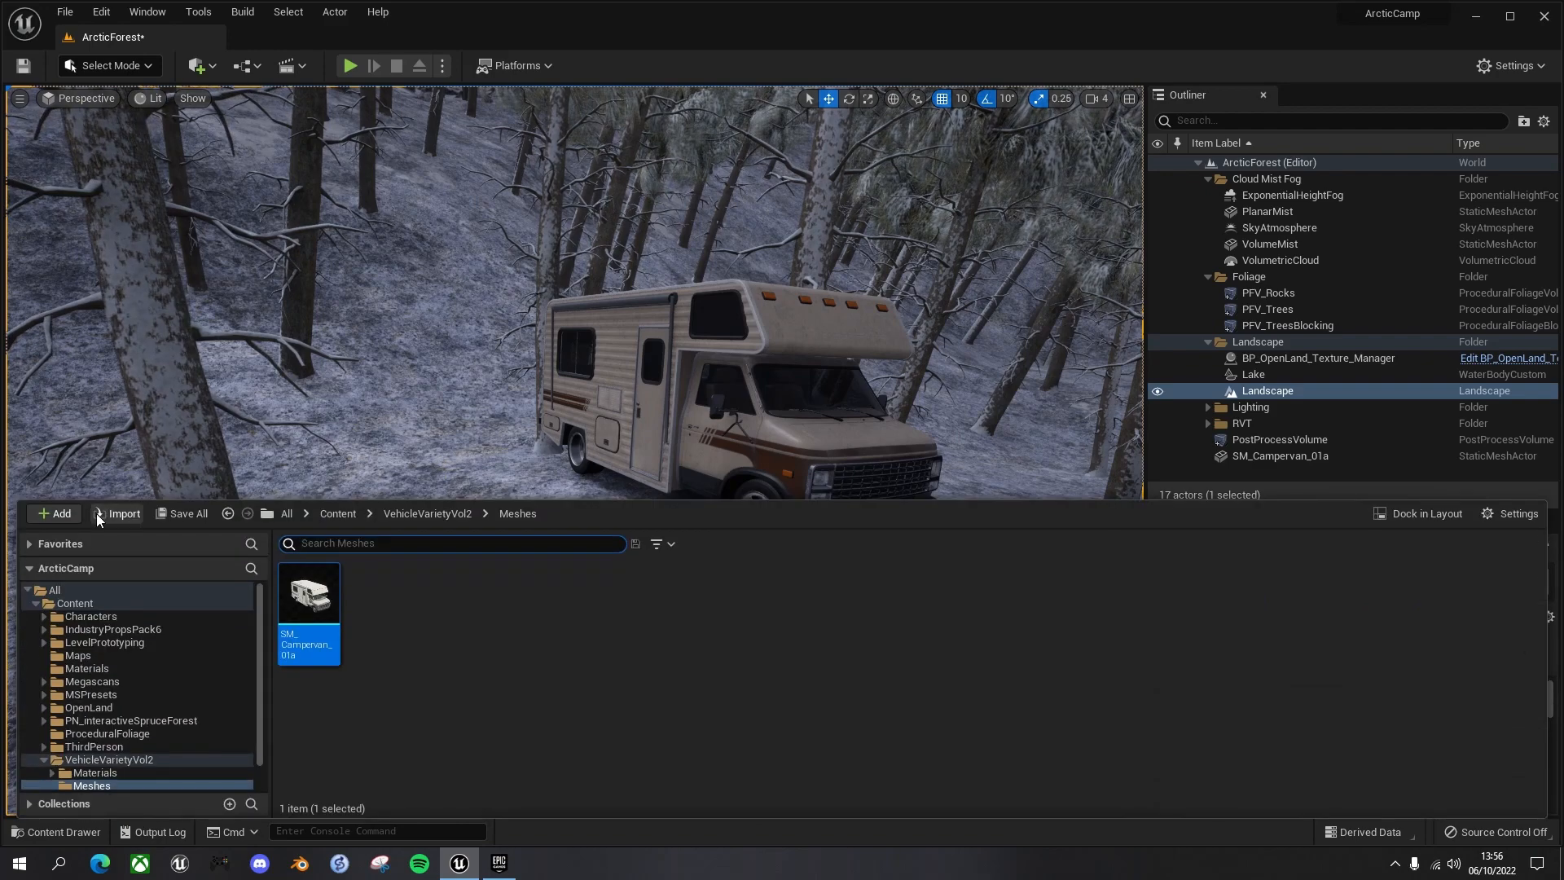
pyautogui.click(43, 760)
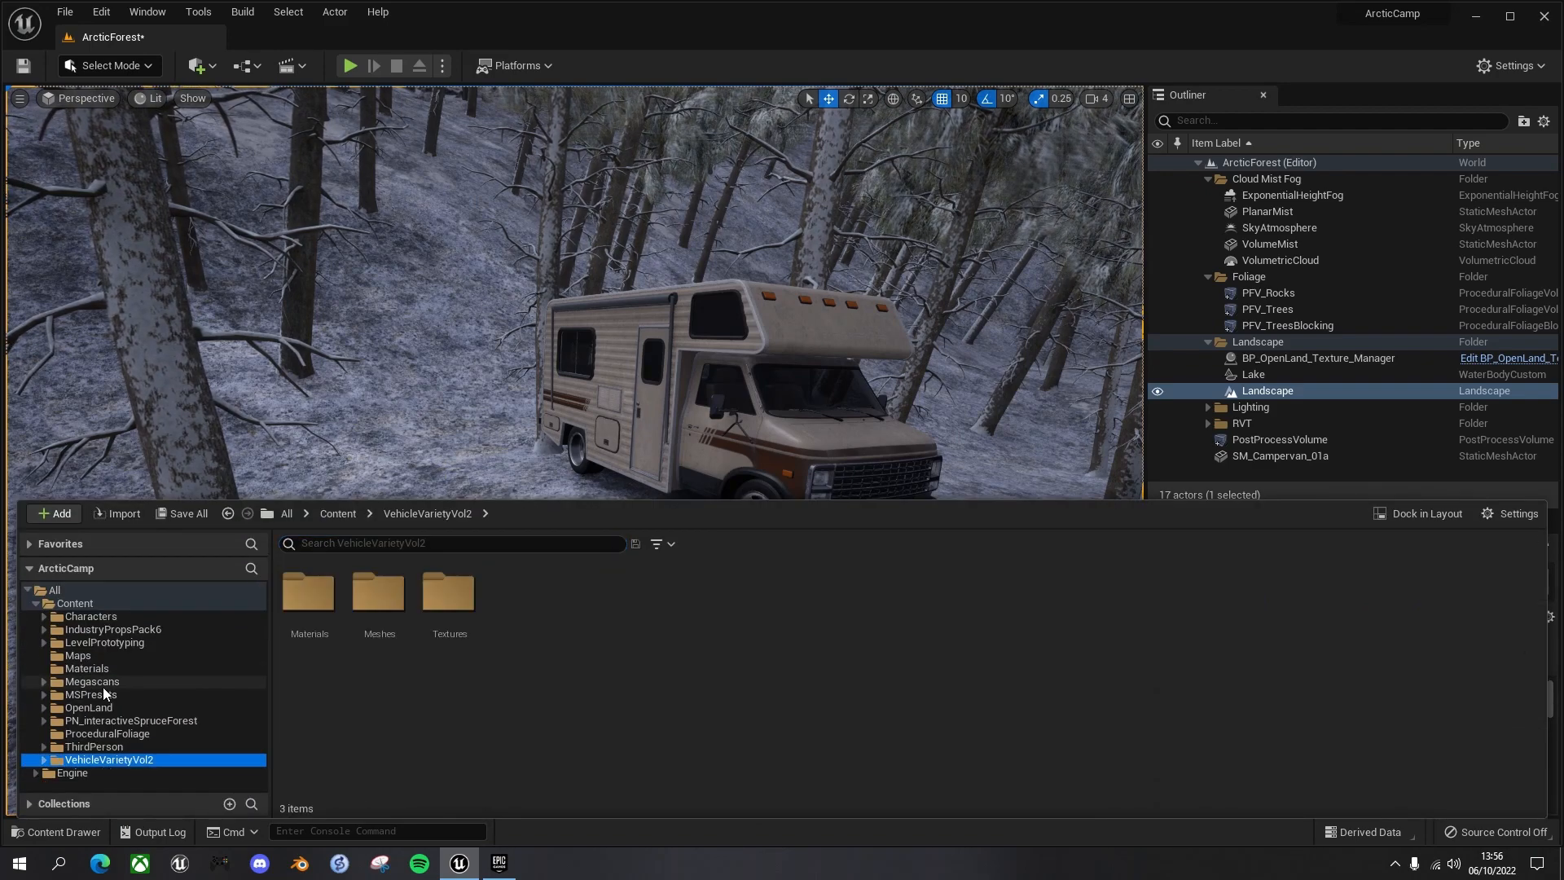
pyautogui.click(42, 630)
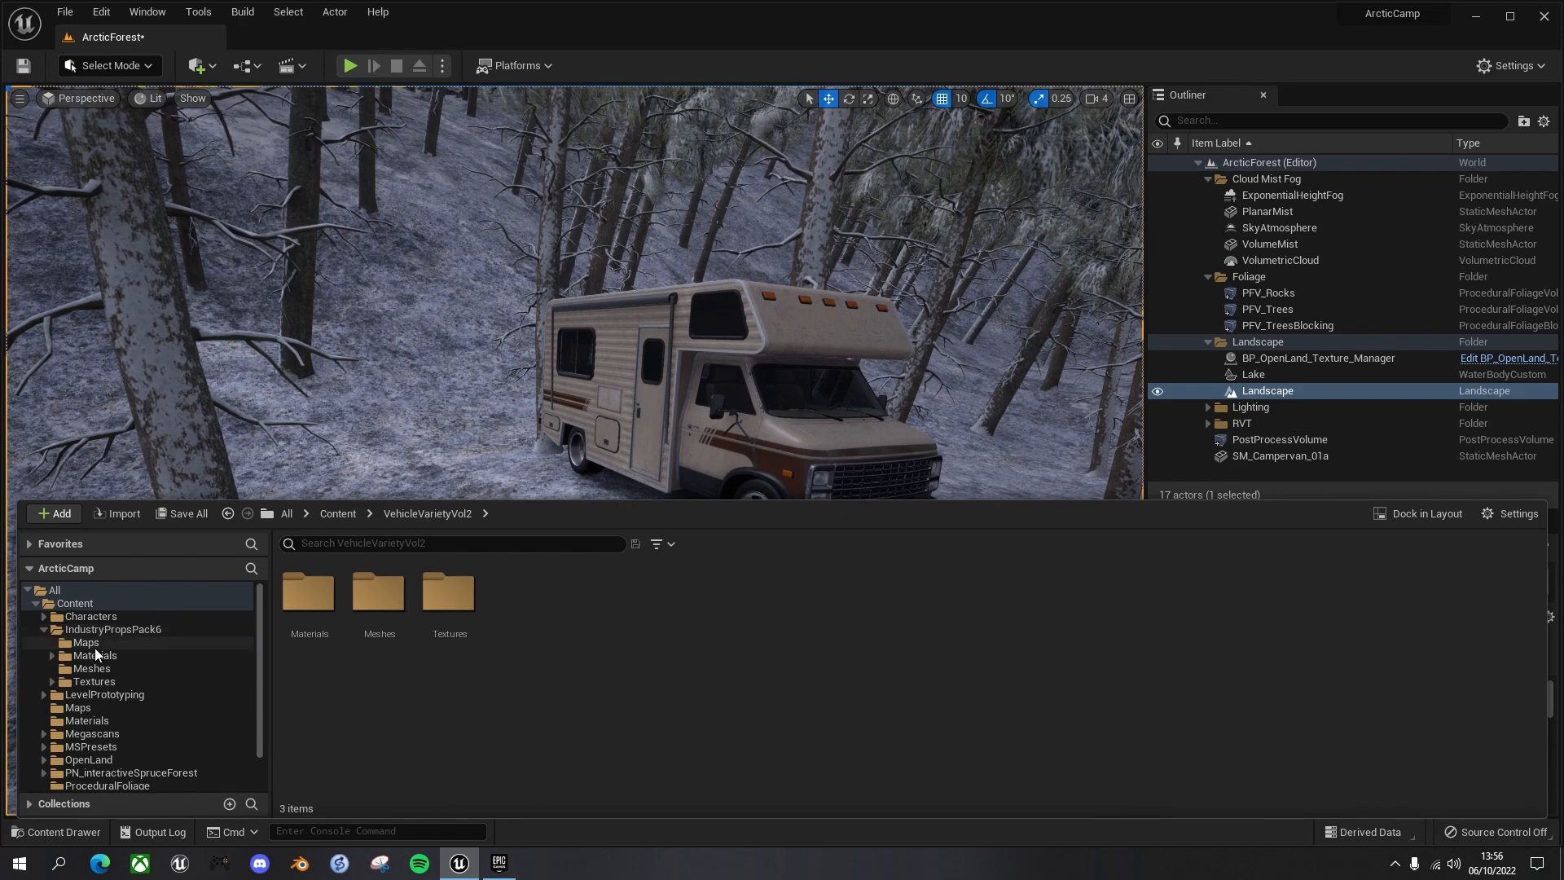
pyautogui.click(91, 668)
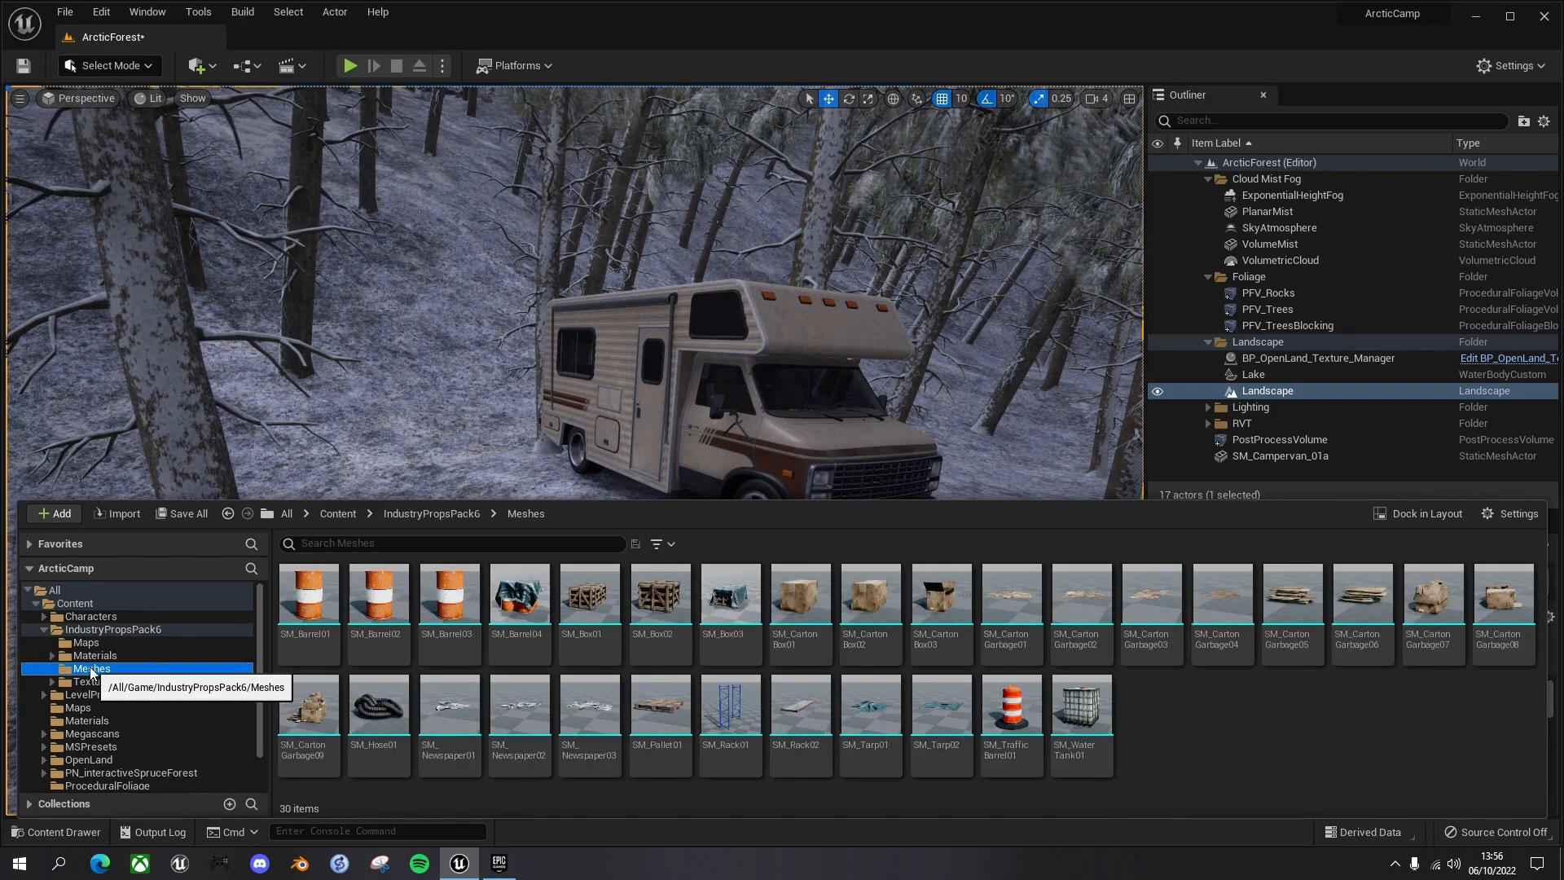
pyautogui.moveTo(651, 713)
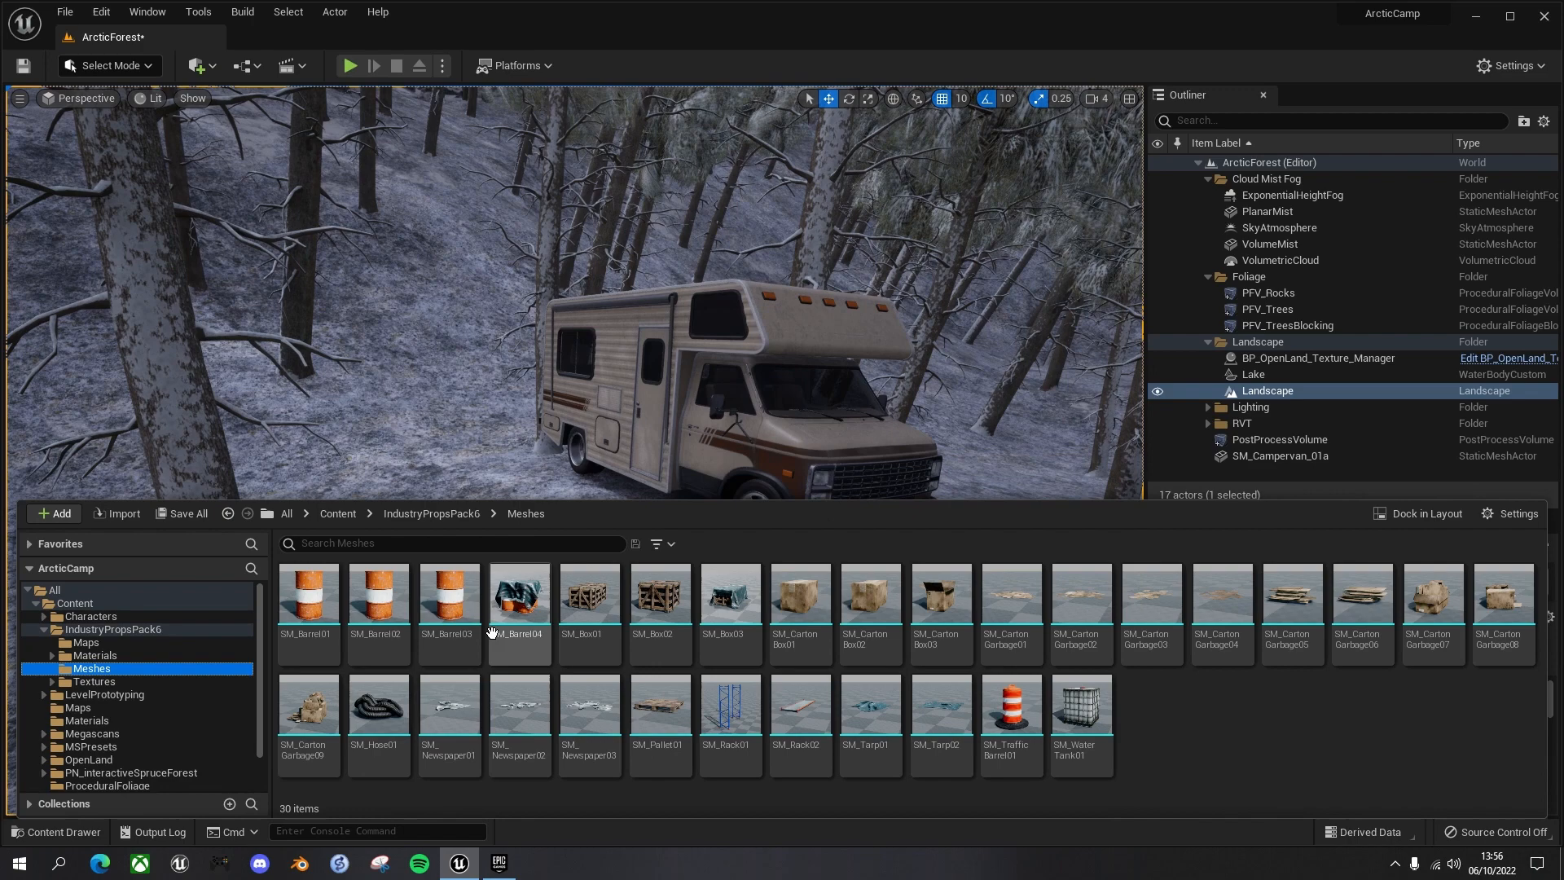
pyautogui.moveTo(594, 686)
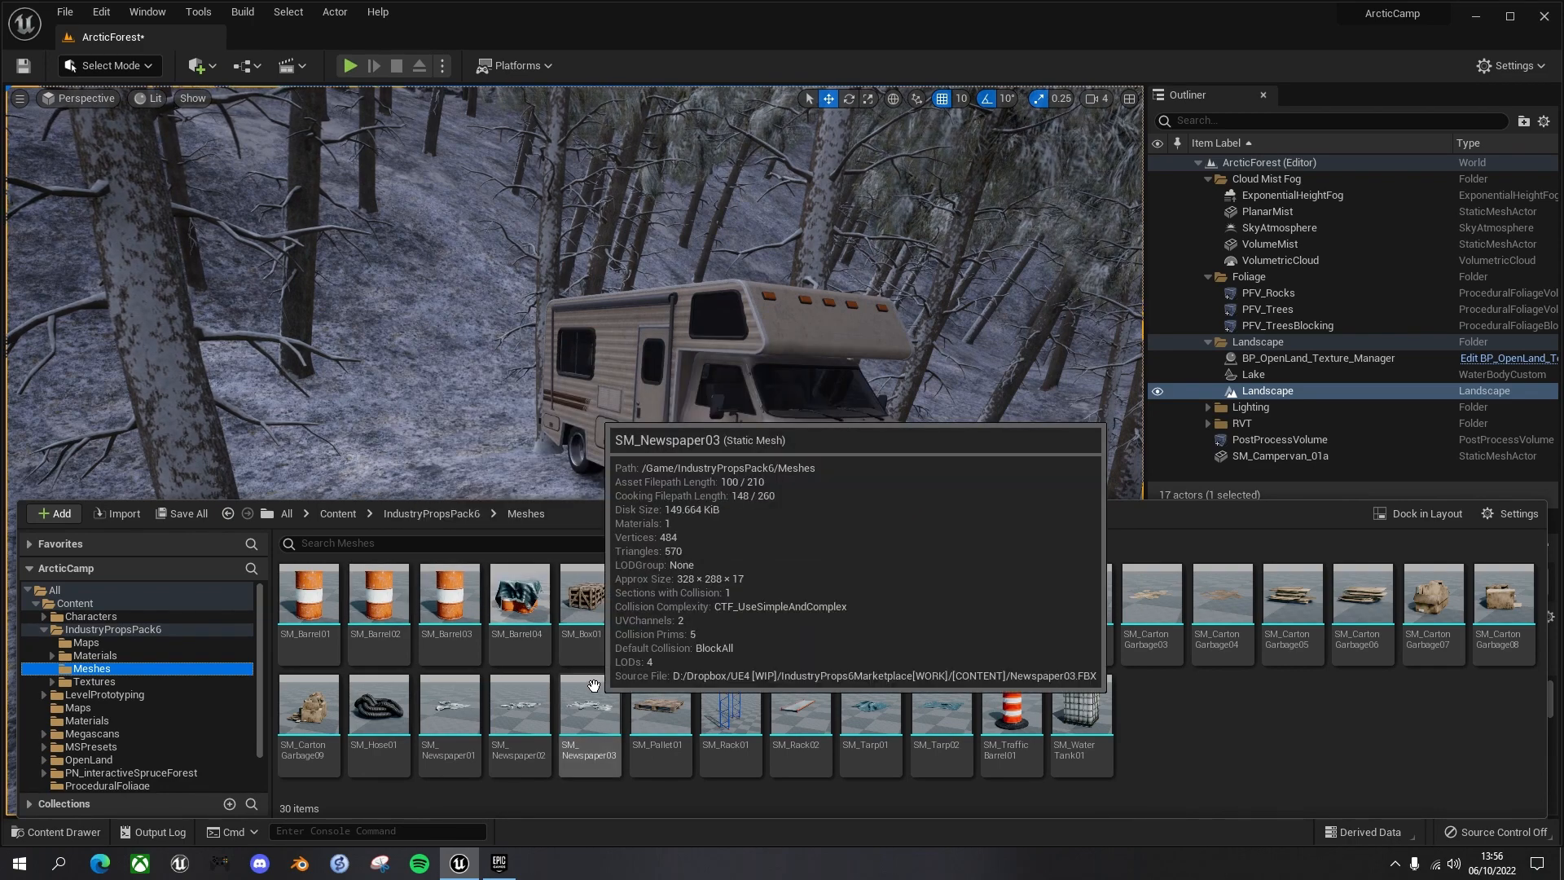
pyautogui.moveTo(1330, 664)
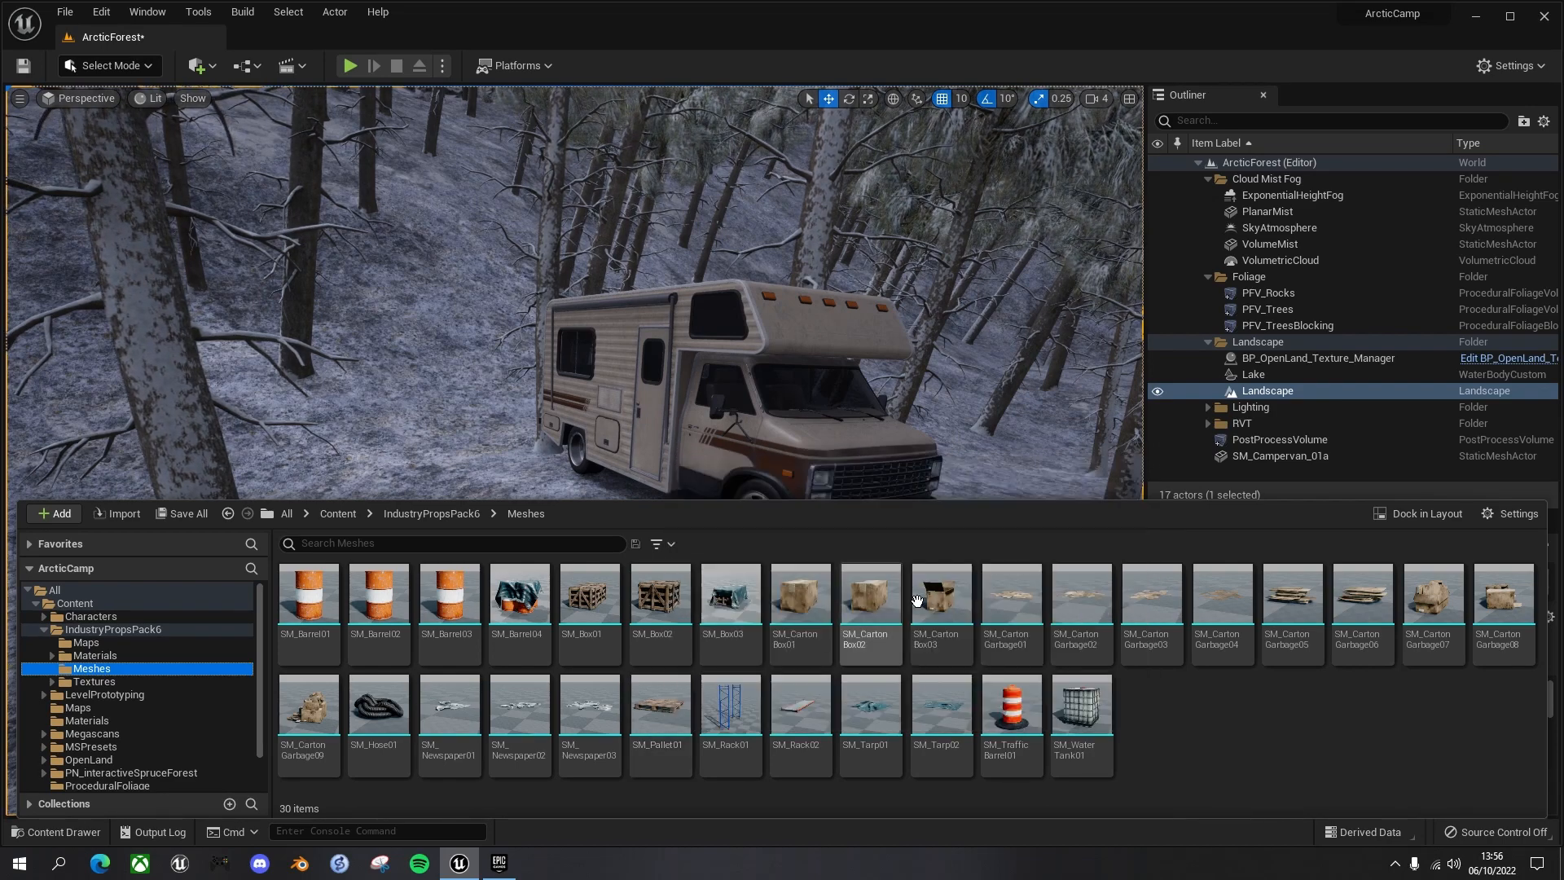
# Step: Place the SM_Pallet01 mesh on the snow beside the campervan's door side and snap it down to the ground
pyautogui.click(660, 709)
pyautogui.moveTo(563, 587); pyautogui.dragTo(473, 418)
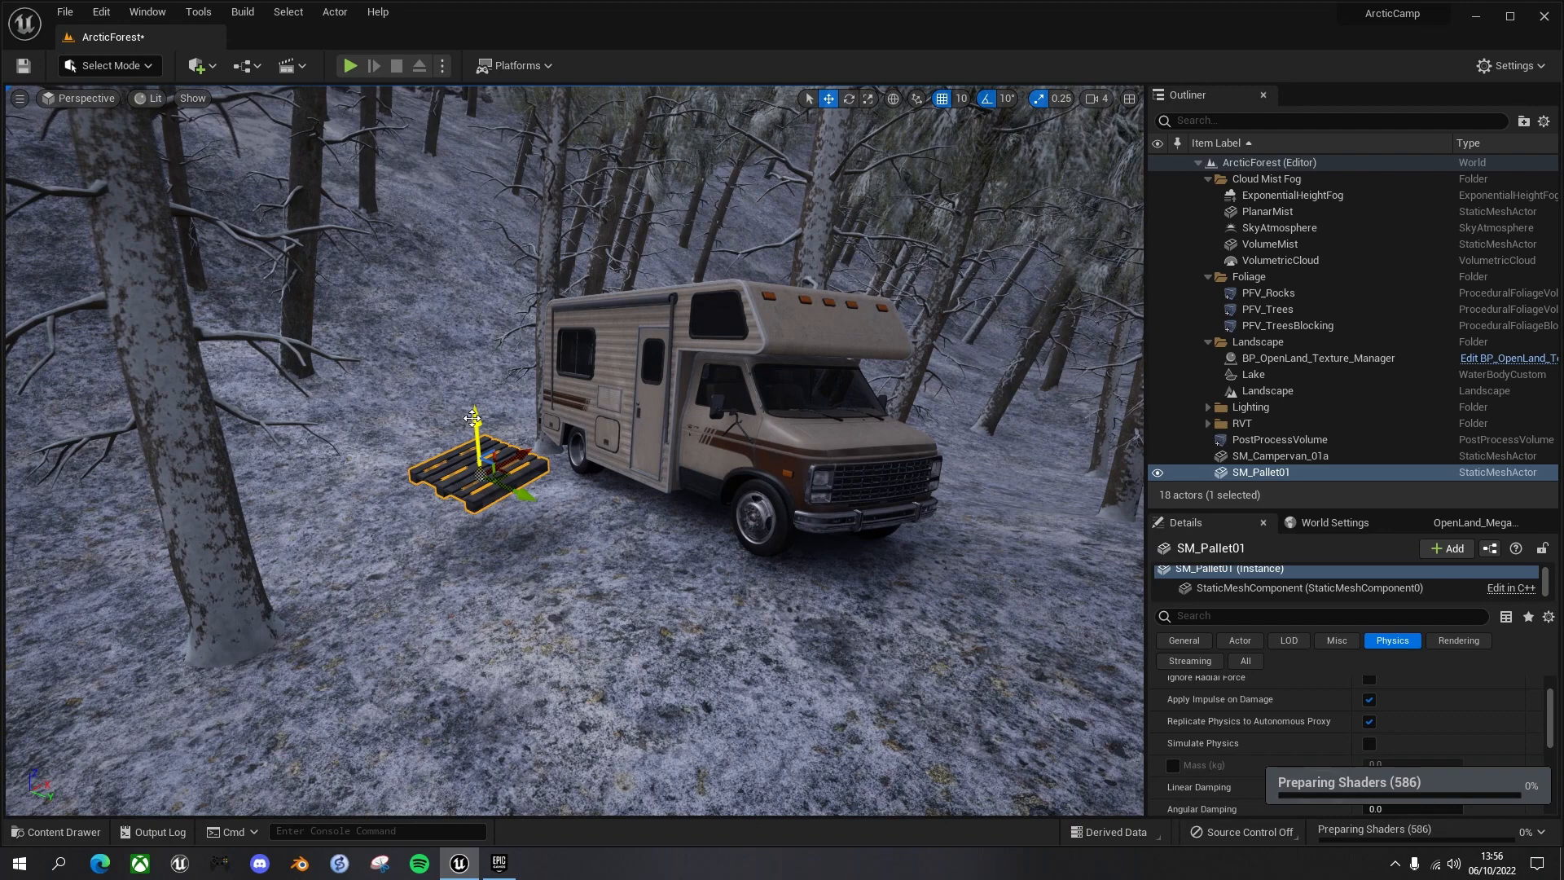
pyautogui.press('End')
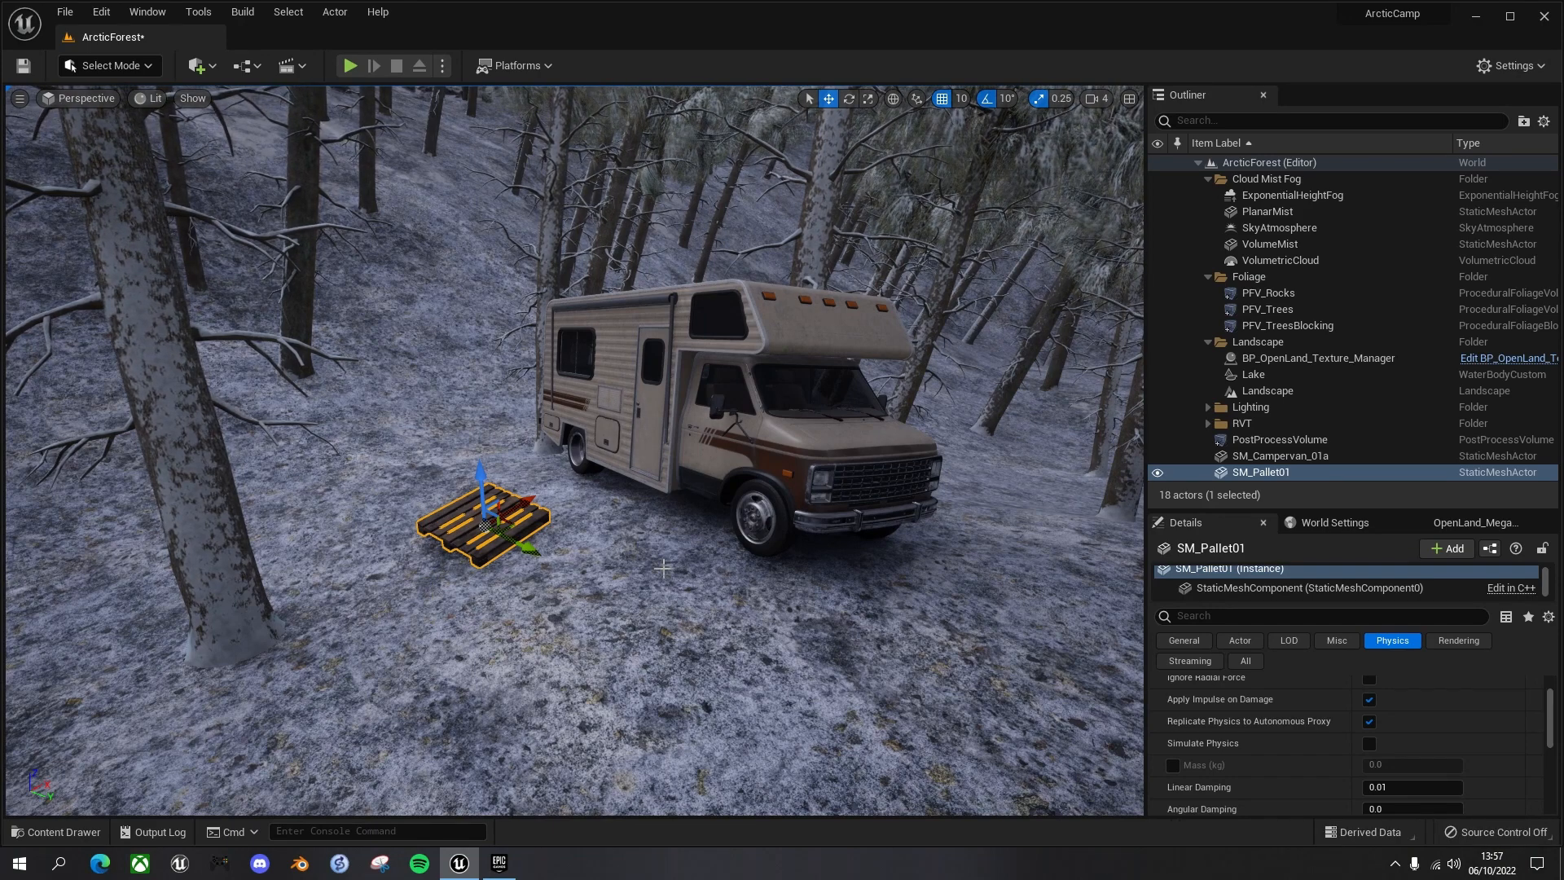
pyautogui.scroll(-1, 659, 594)
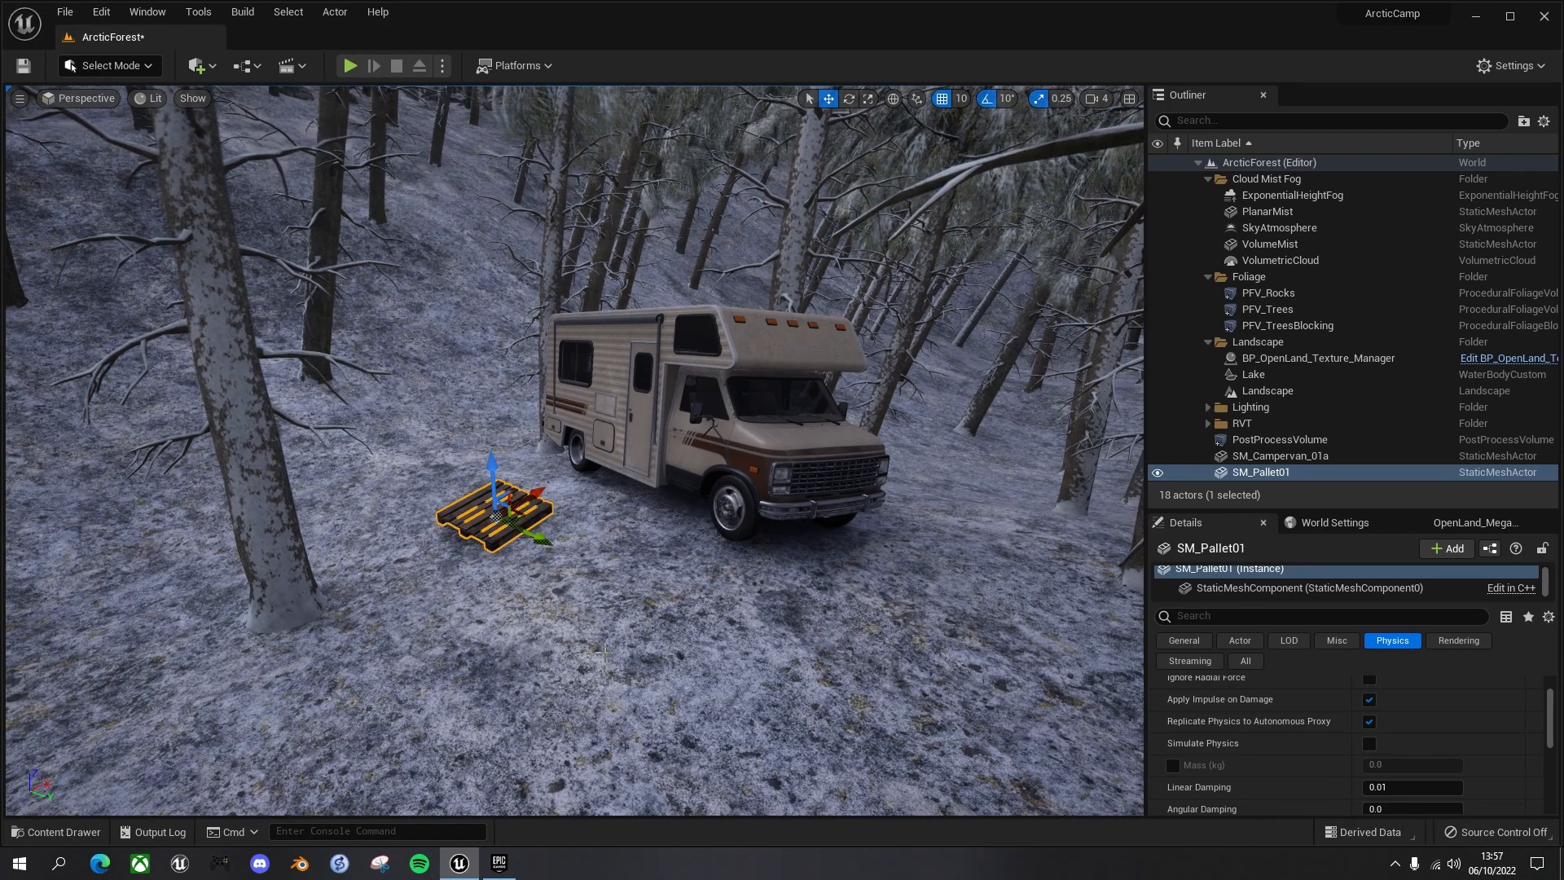
# Step: Place the SM_Box02 crate in front of the pallet and duplicate it beside the original, nearer the camera
pyautogui.hotkey('ctrl', 'space')
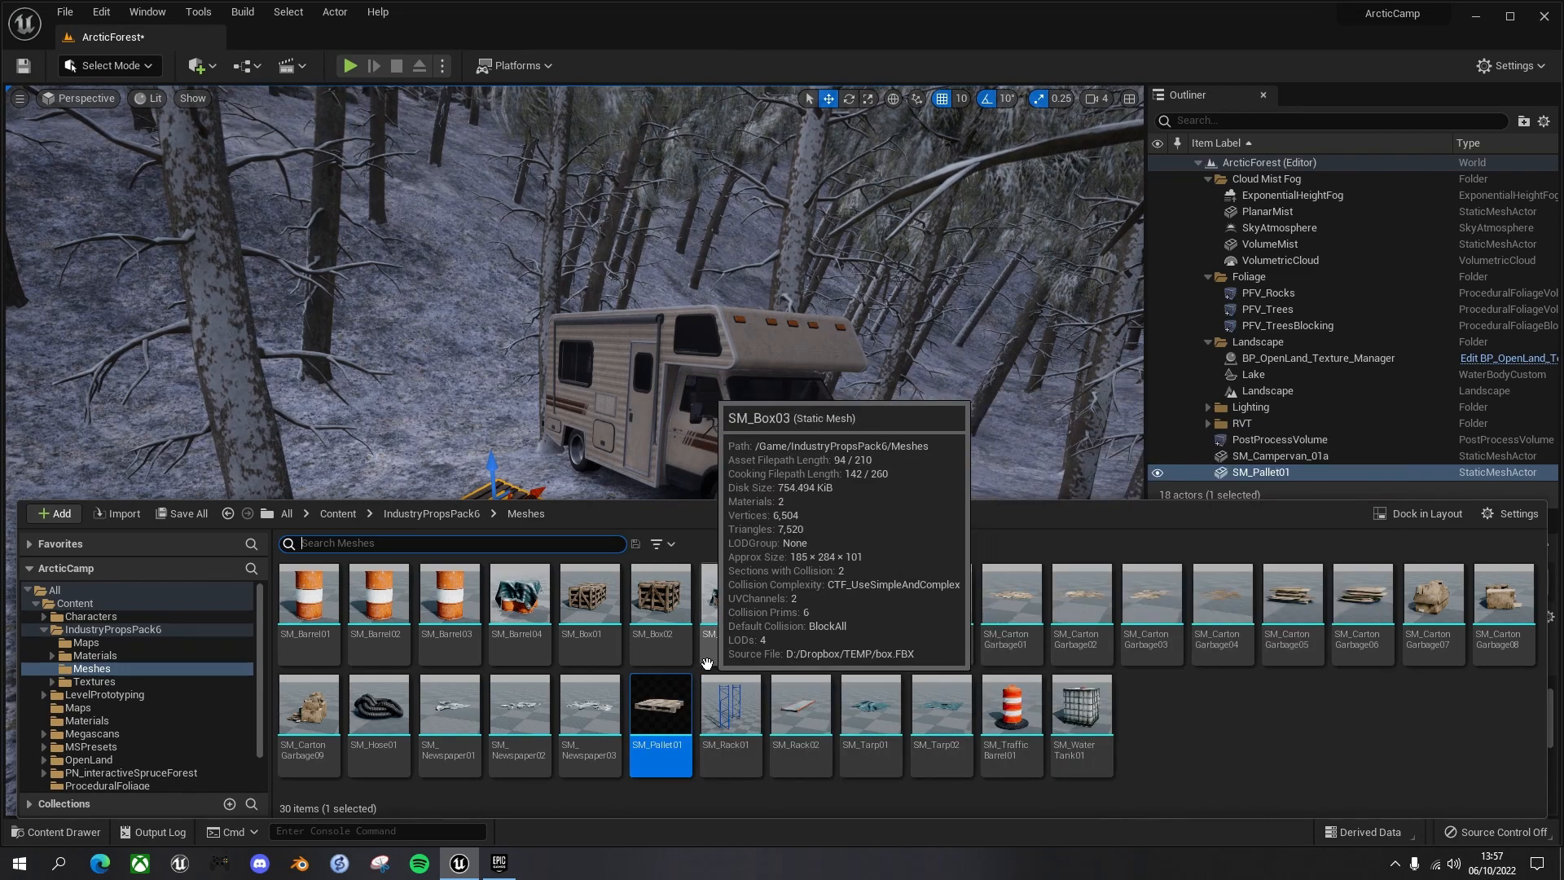
pyautogui.moveTo(658, 601); pyautogui.dragTo(352, 574)
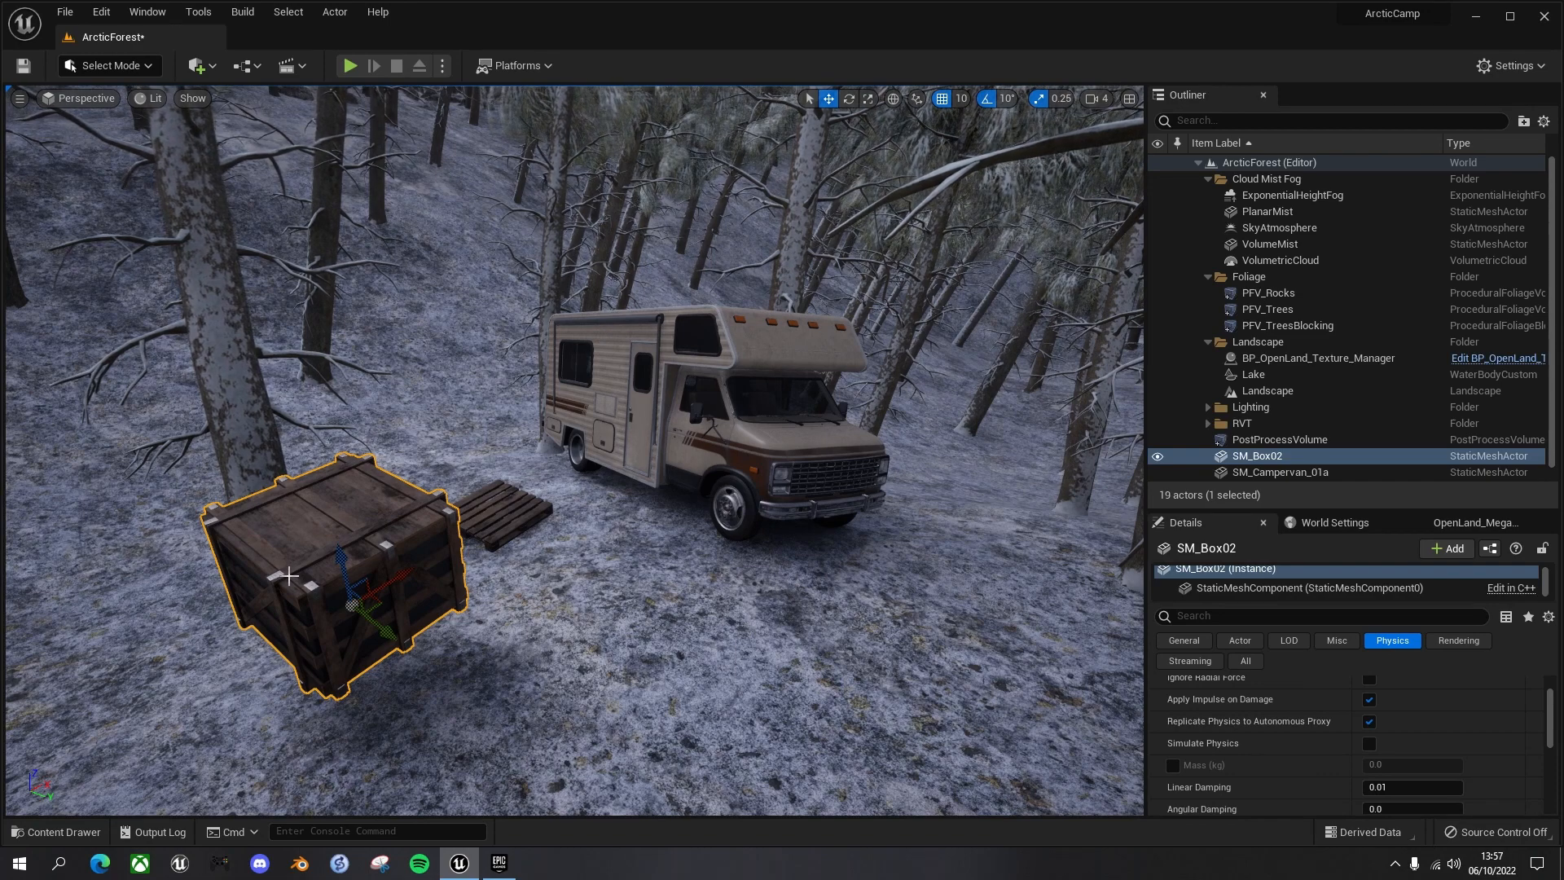
pyautogui.keyDown('alt'); pyautogui.moveTo(404, 577); pyautogui.dragTo(193, 630); pyautogui.keyUp('alt')
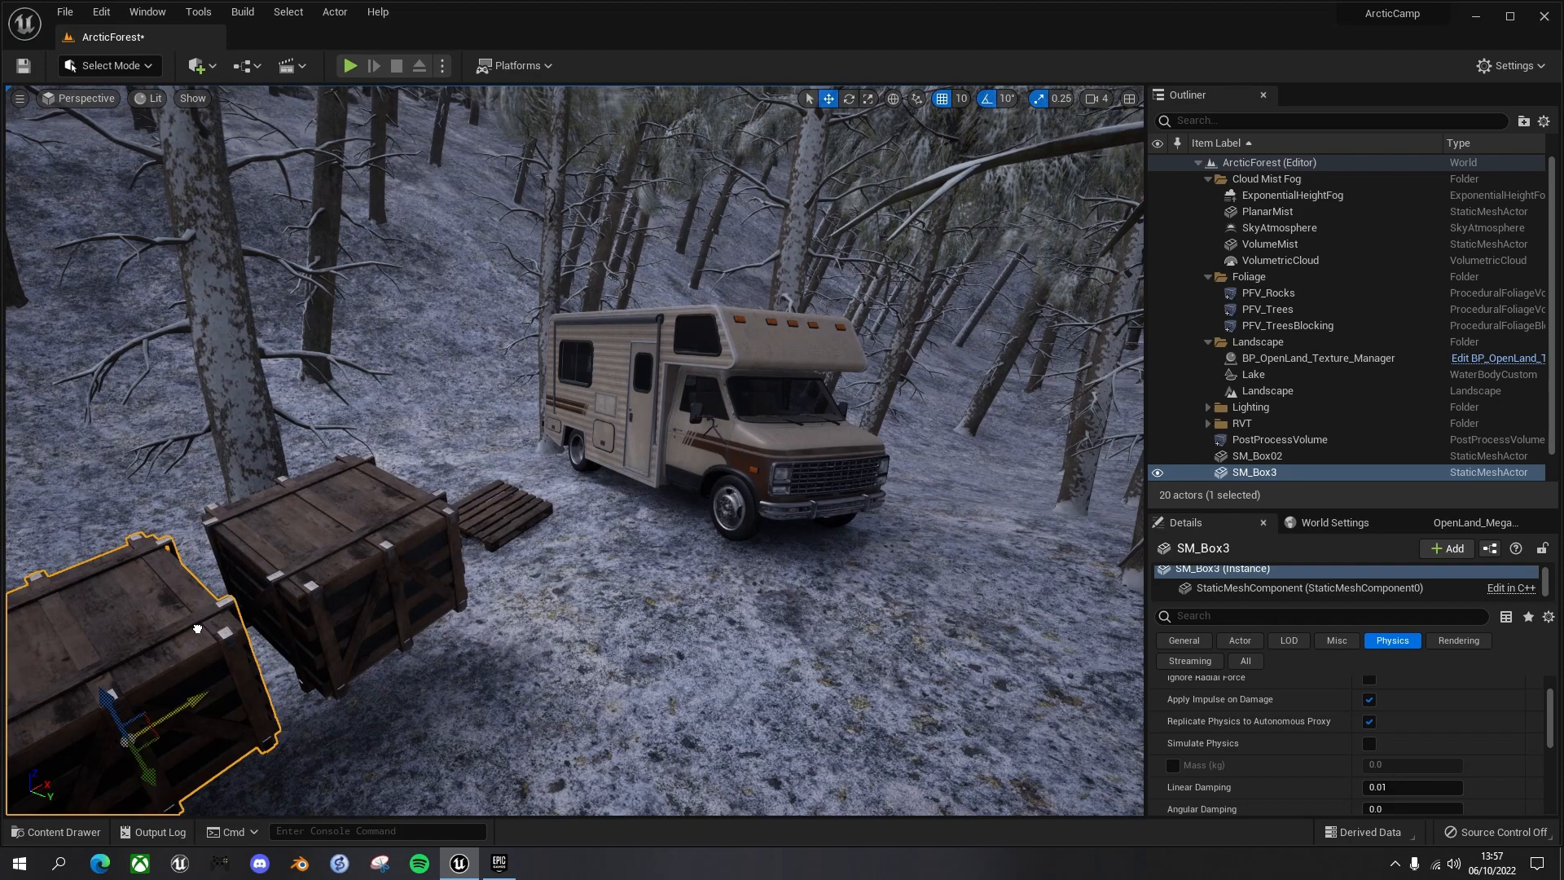
# Step: Place SM_Barrel01 beyond the campervan's front end and SM_Tarp01 just in front of the barrel, raising the tarp slightly
pyautogui.hotkey('ctrl', 'space')
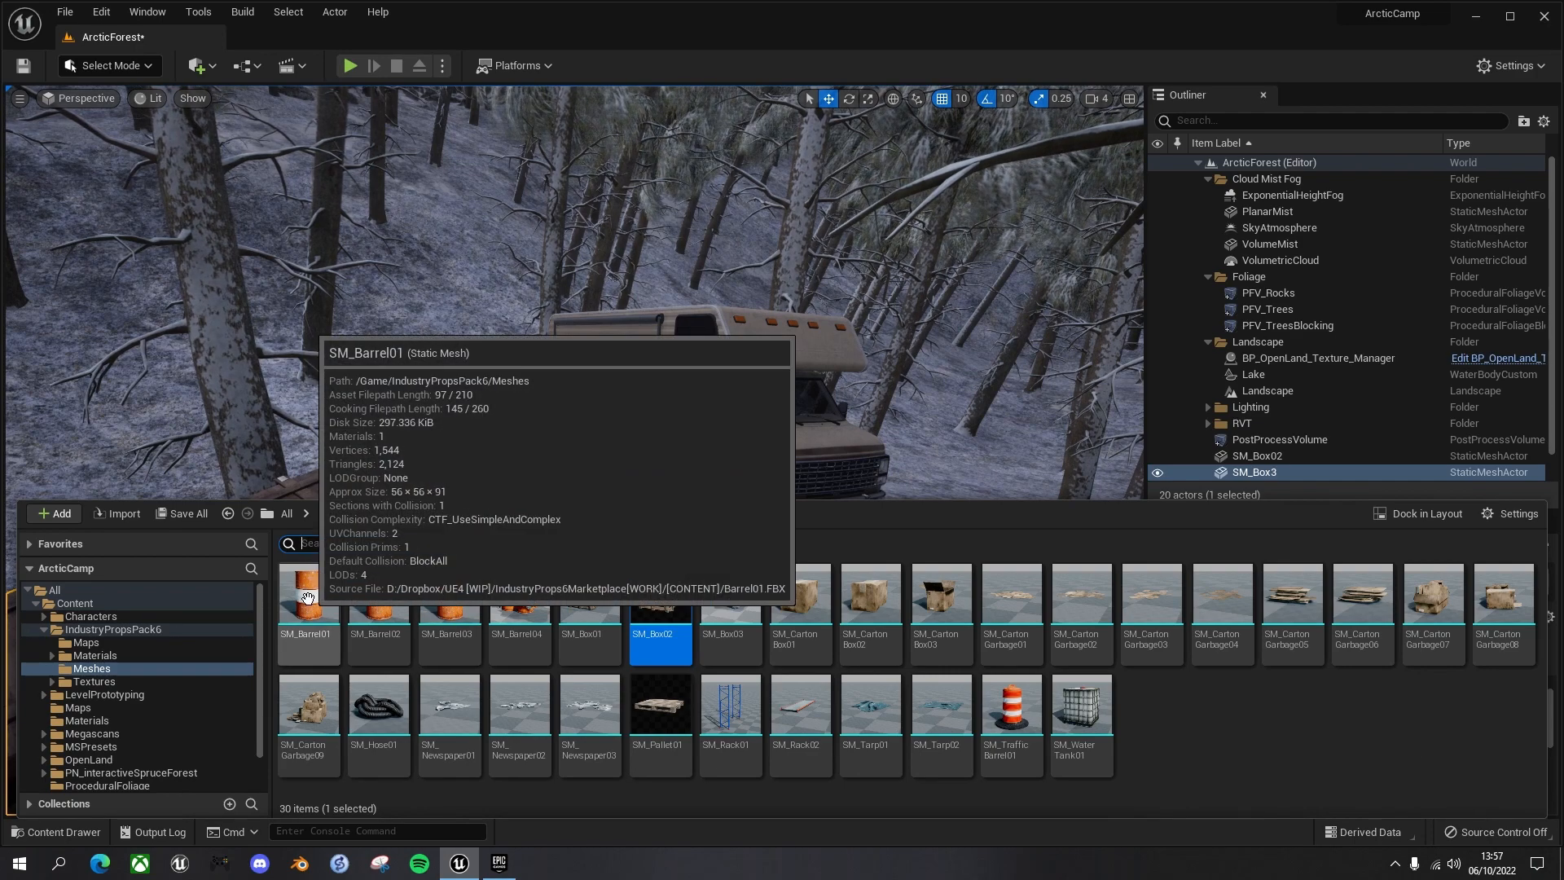
pyautogui.moveTo(307, 601); pyautogui.dragTo(1007, 452)
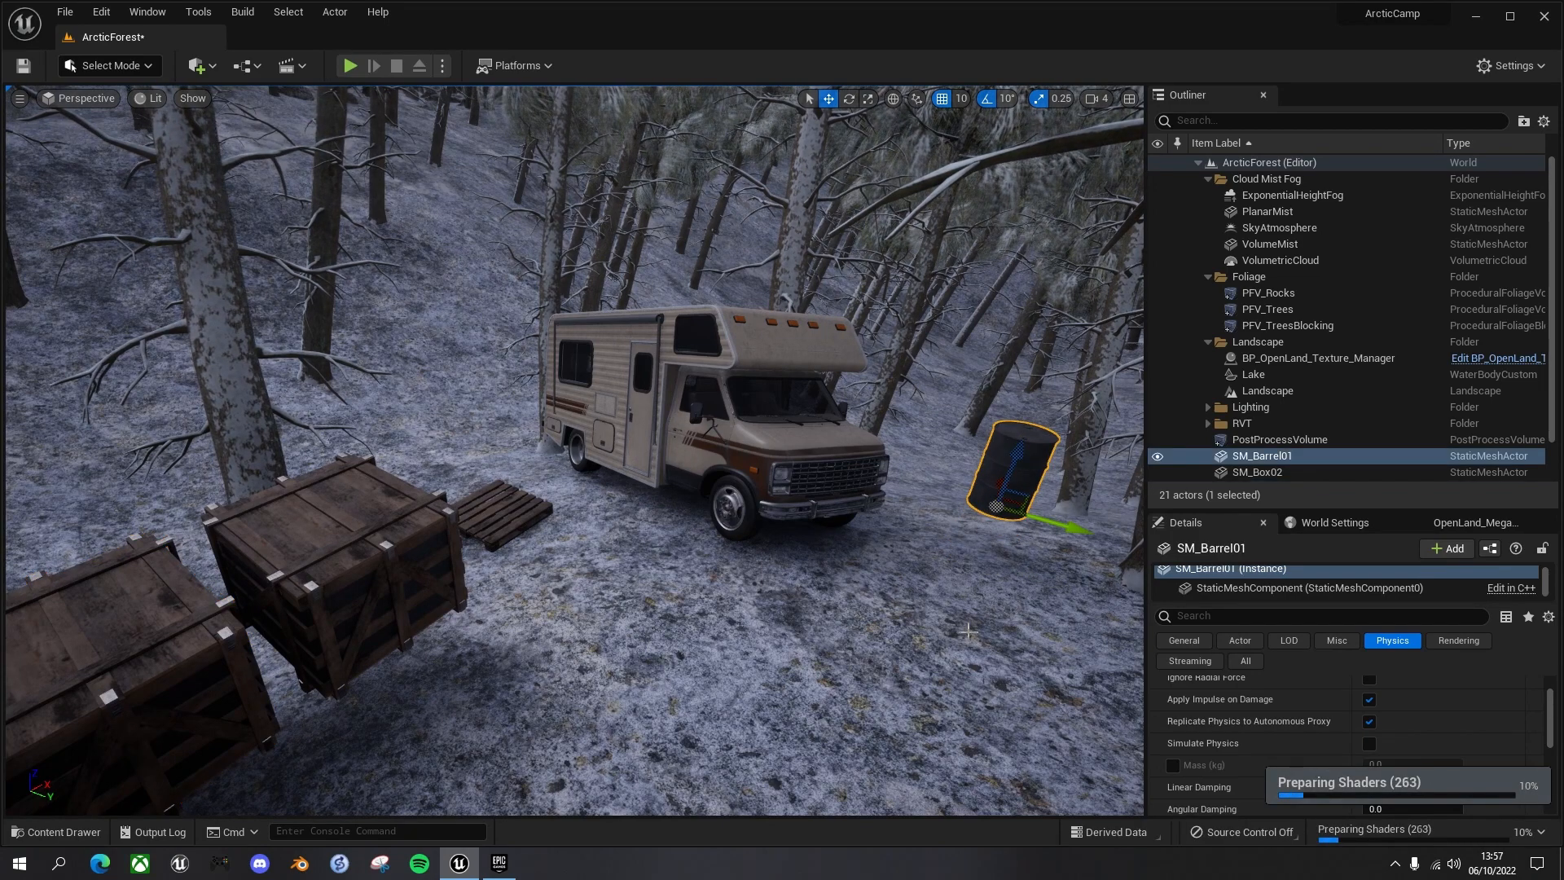
pyautogui.hotkey('ctrl', 'space')
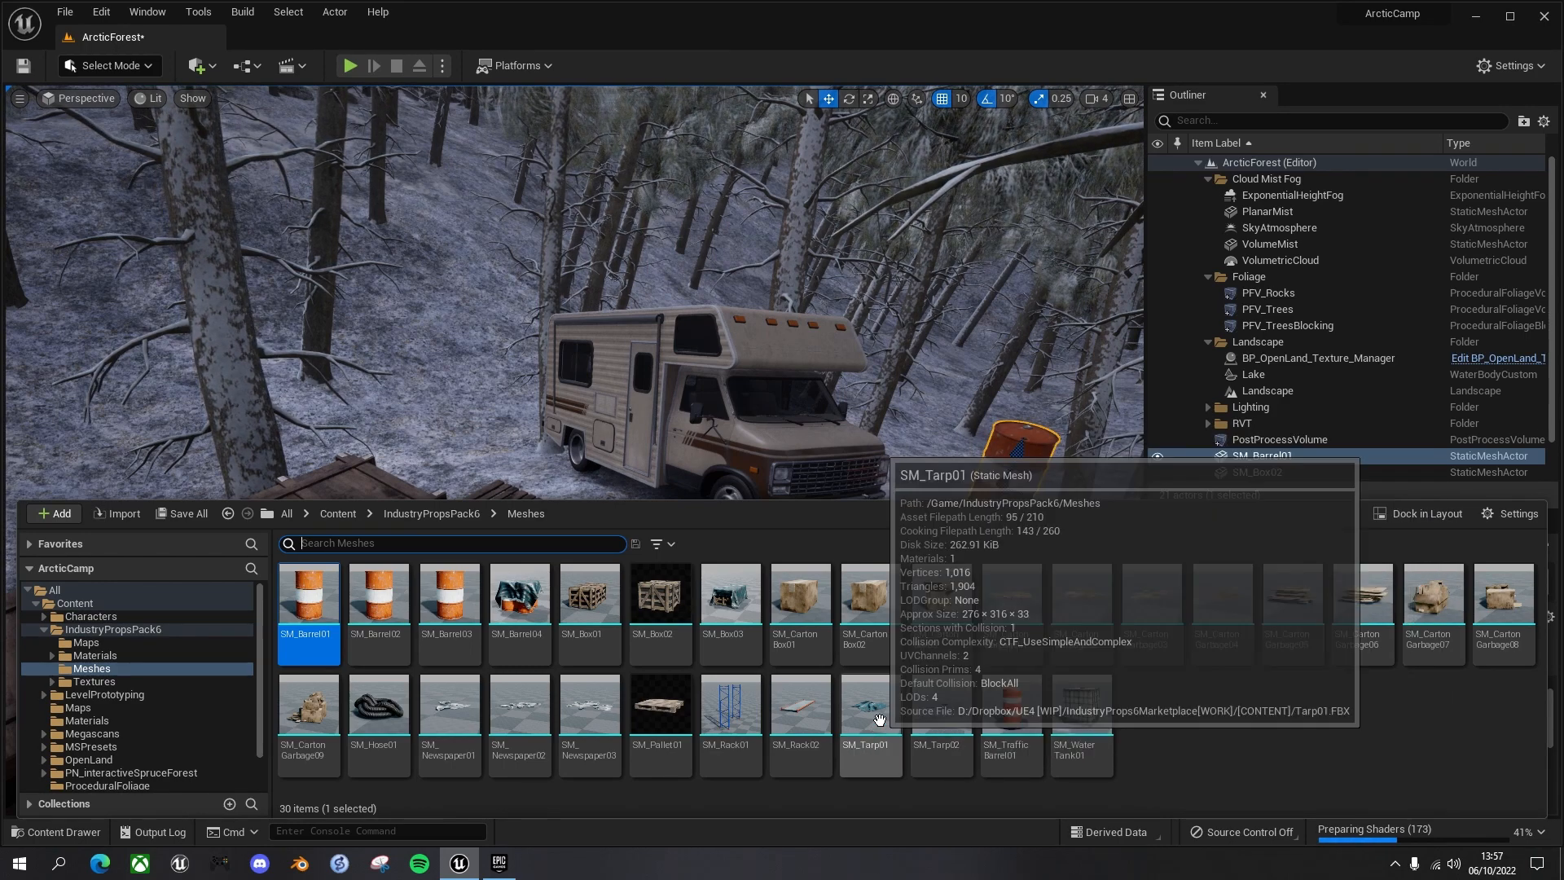
pyautogui.moveTo(872, 709); pyautogui.dragTo(1014, 631)
pyautogui.moveTo(1044, 580); pyautogui.dragTo(1046, 515)
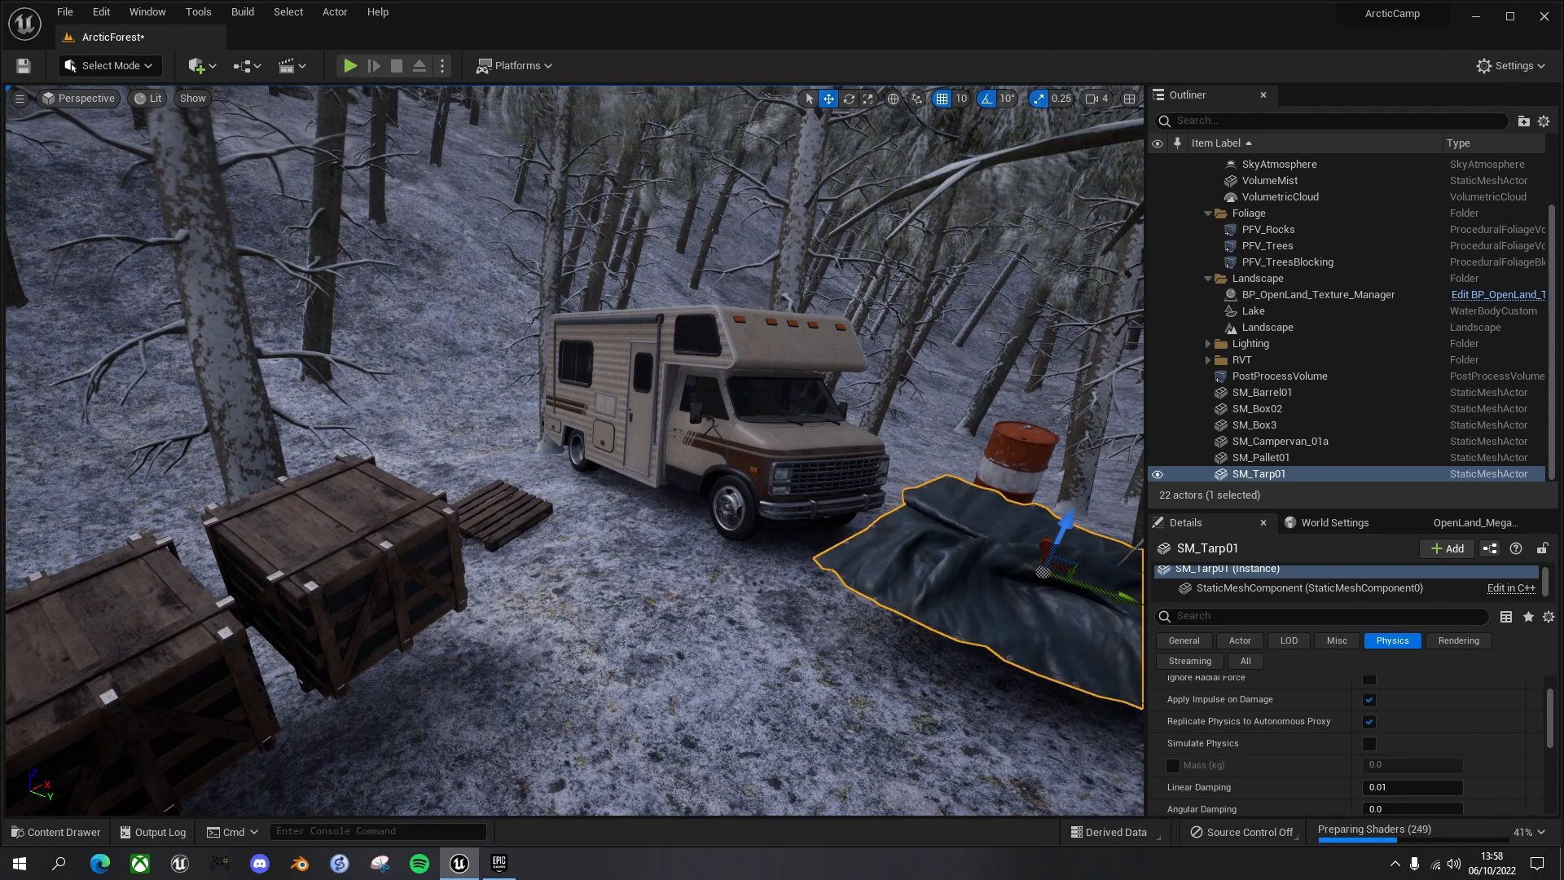
# Step: Turn on Simulate Physics for both crates, the tarp and the barrel together
pyautogui.click(146, 662)
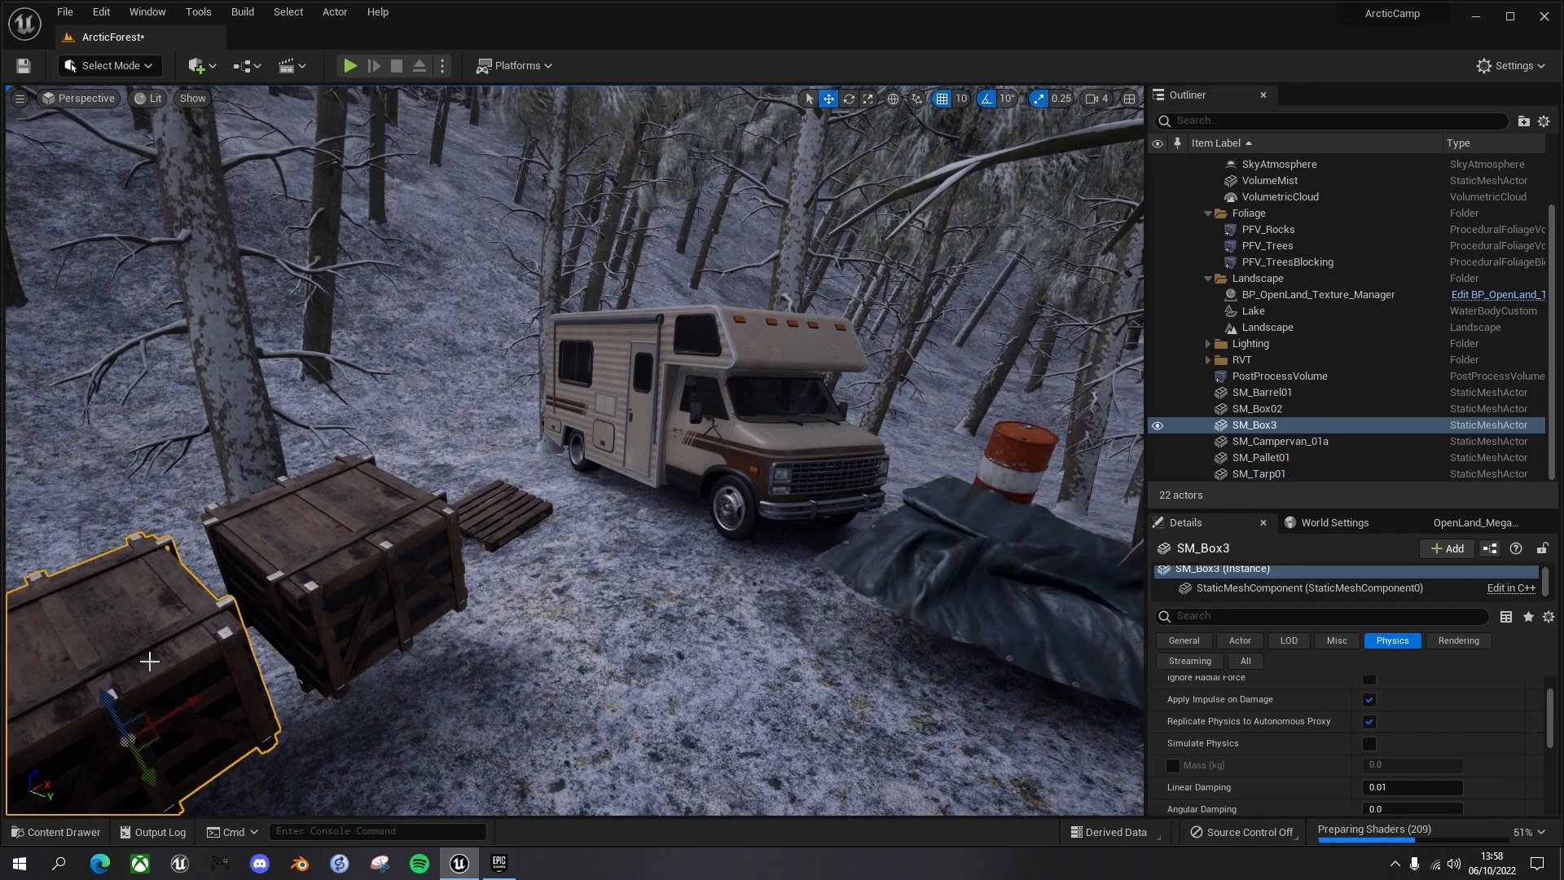
pyautogui.keyDown('ctrl'); pyautogui.click(376, 530); pyautogui.keyUp('ctrl')
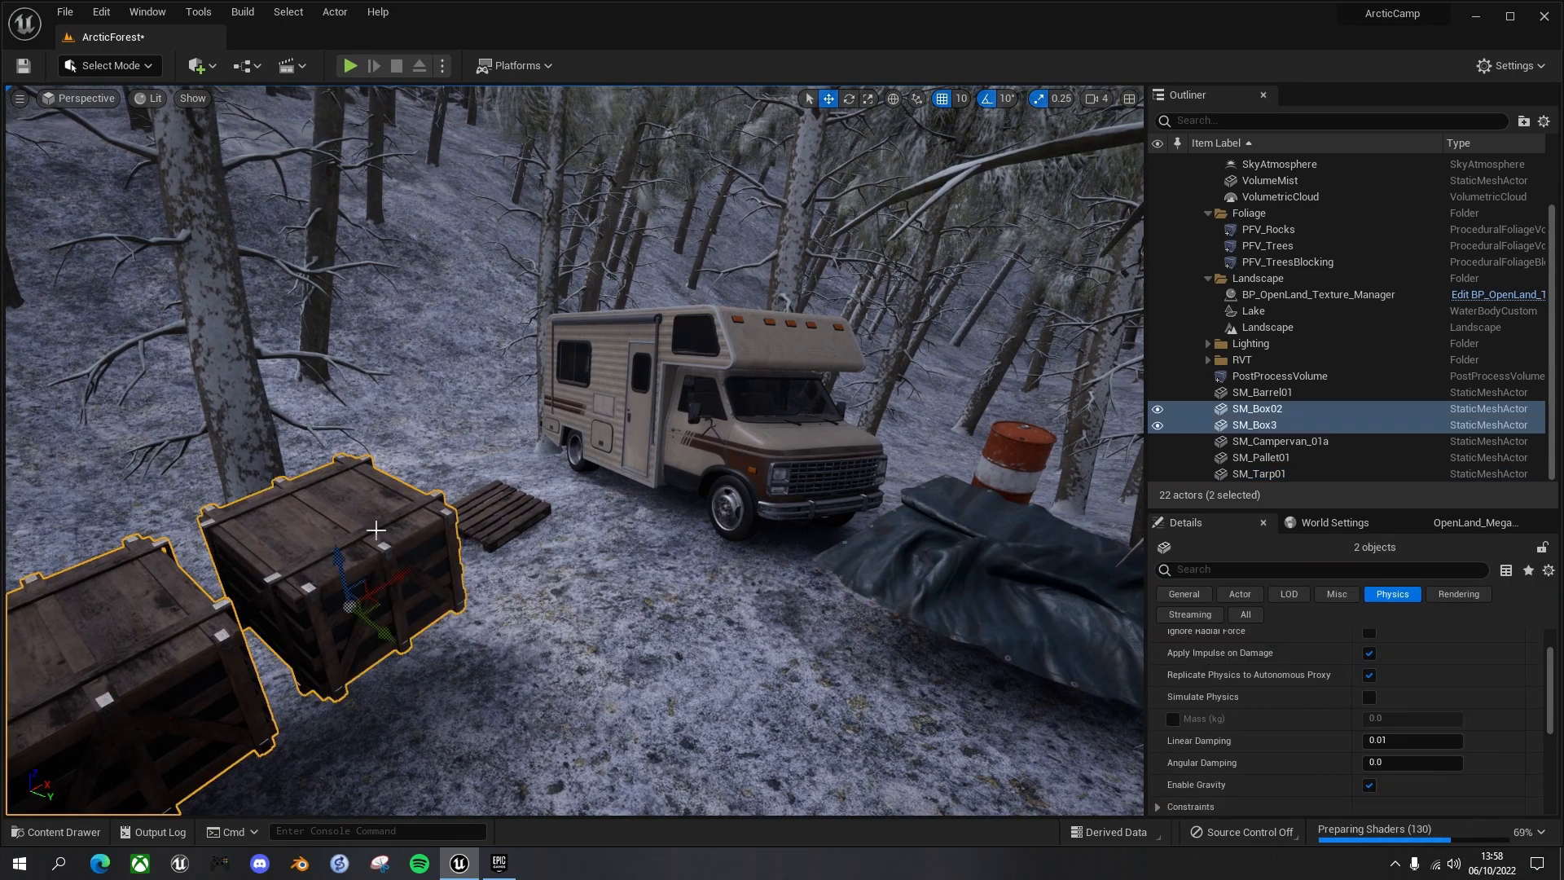
pyautogui.keyDown('ctrl'); pyautogui.click(967, 552); pyautogui.keyUp('ctrl')
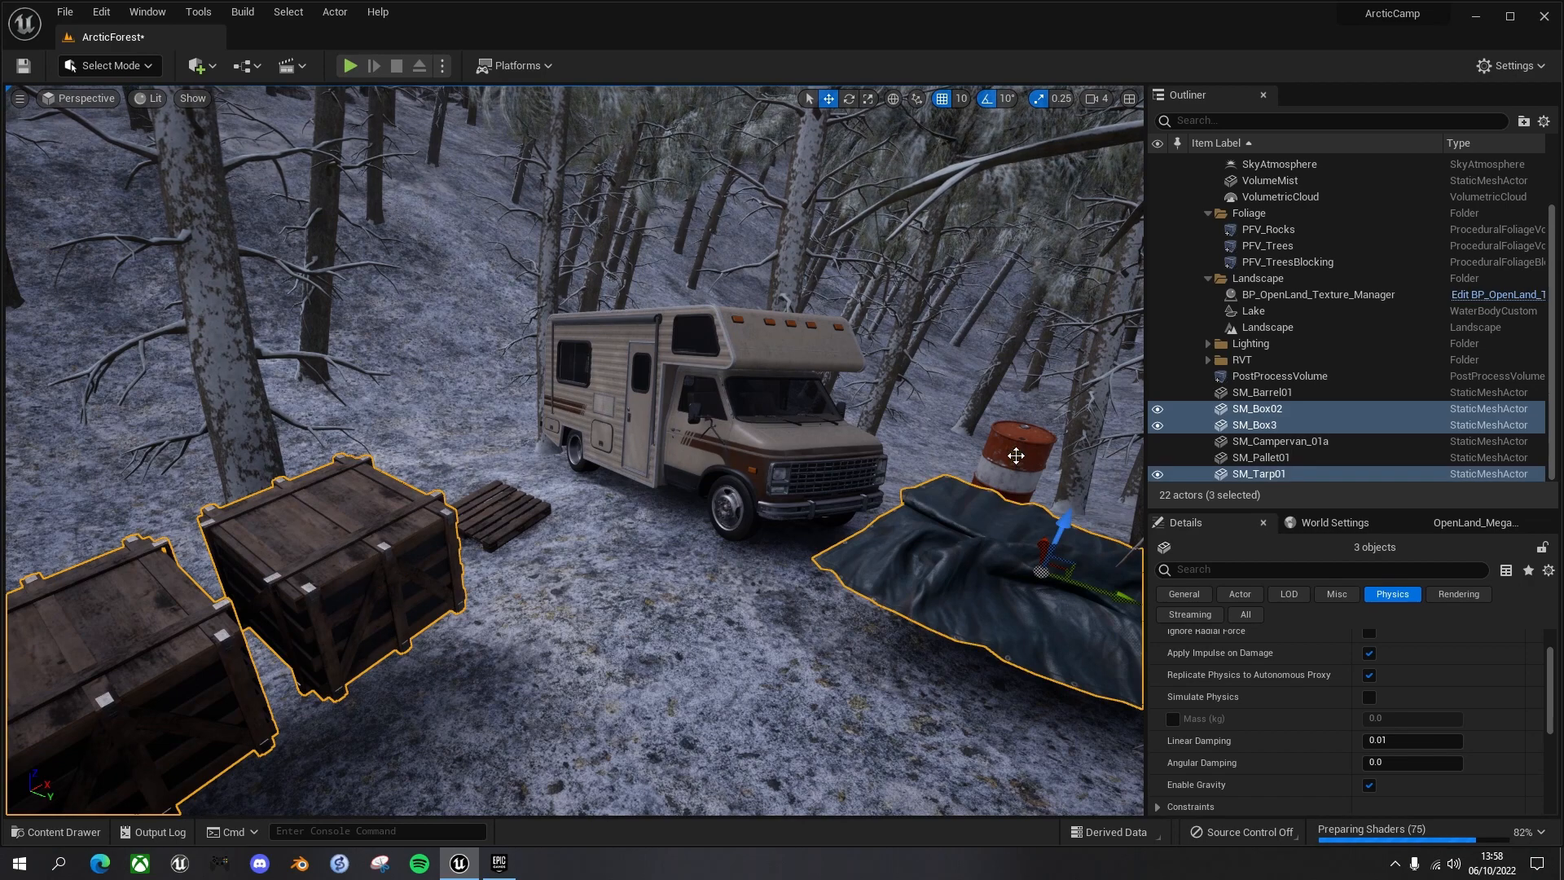
pyautogui.keyDown('ctrl'); pyautogui.click(1016, 456); pyautogui.keyUp('ctrl')
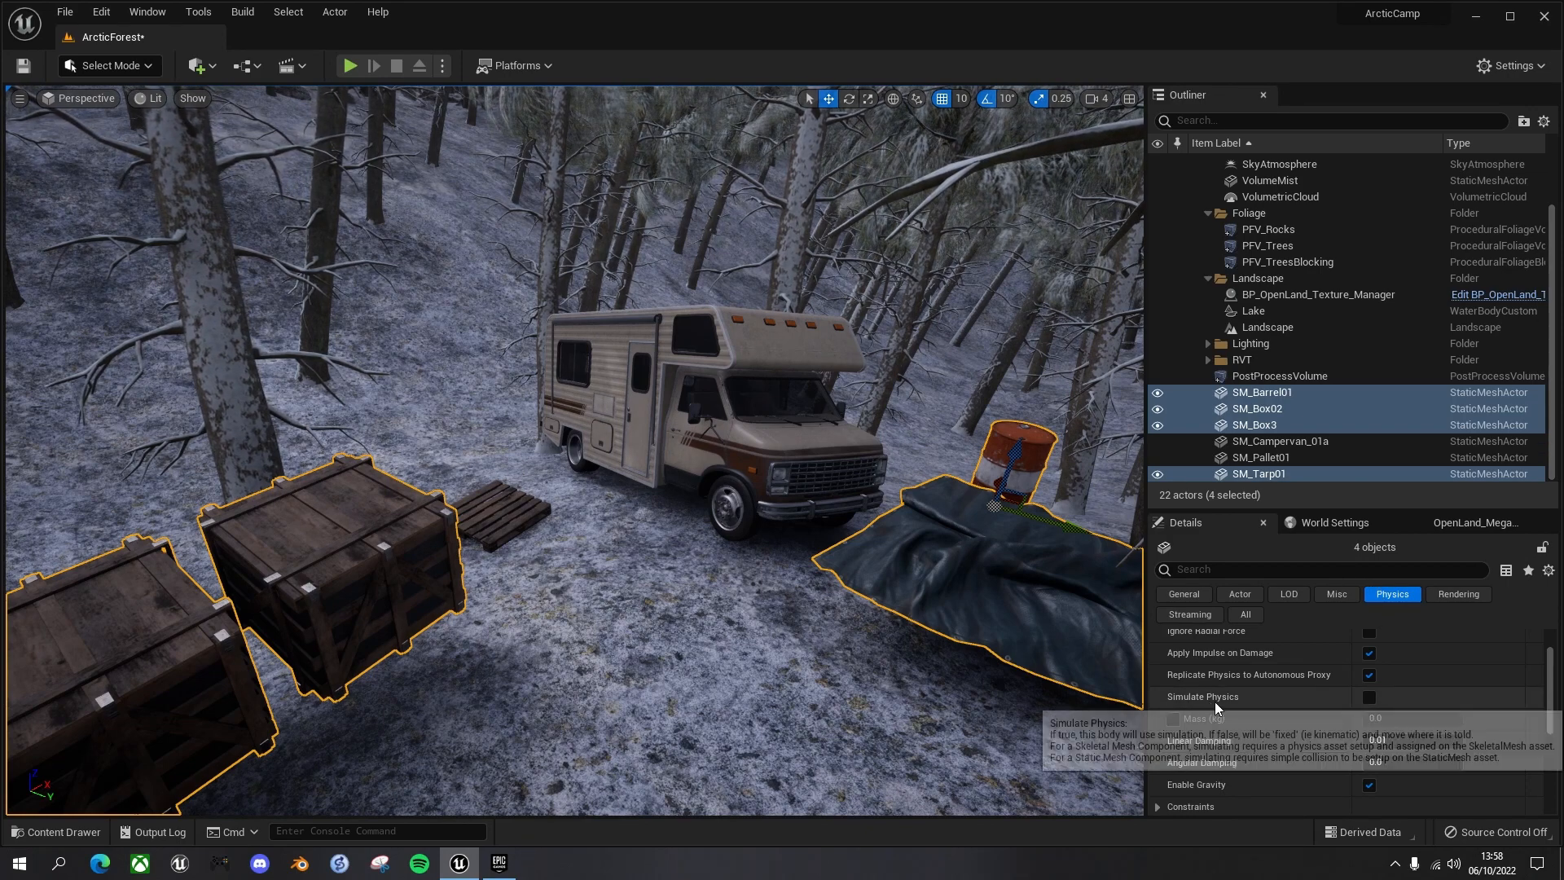
pyautogui.click(1369, 698)
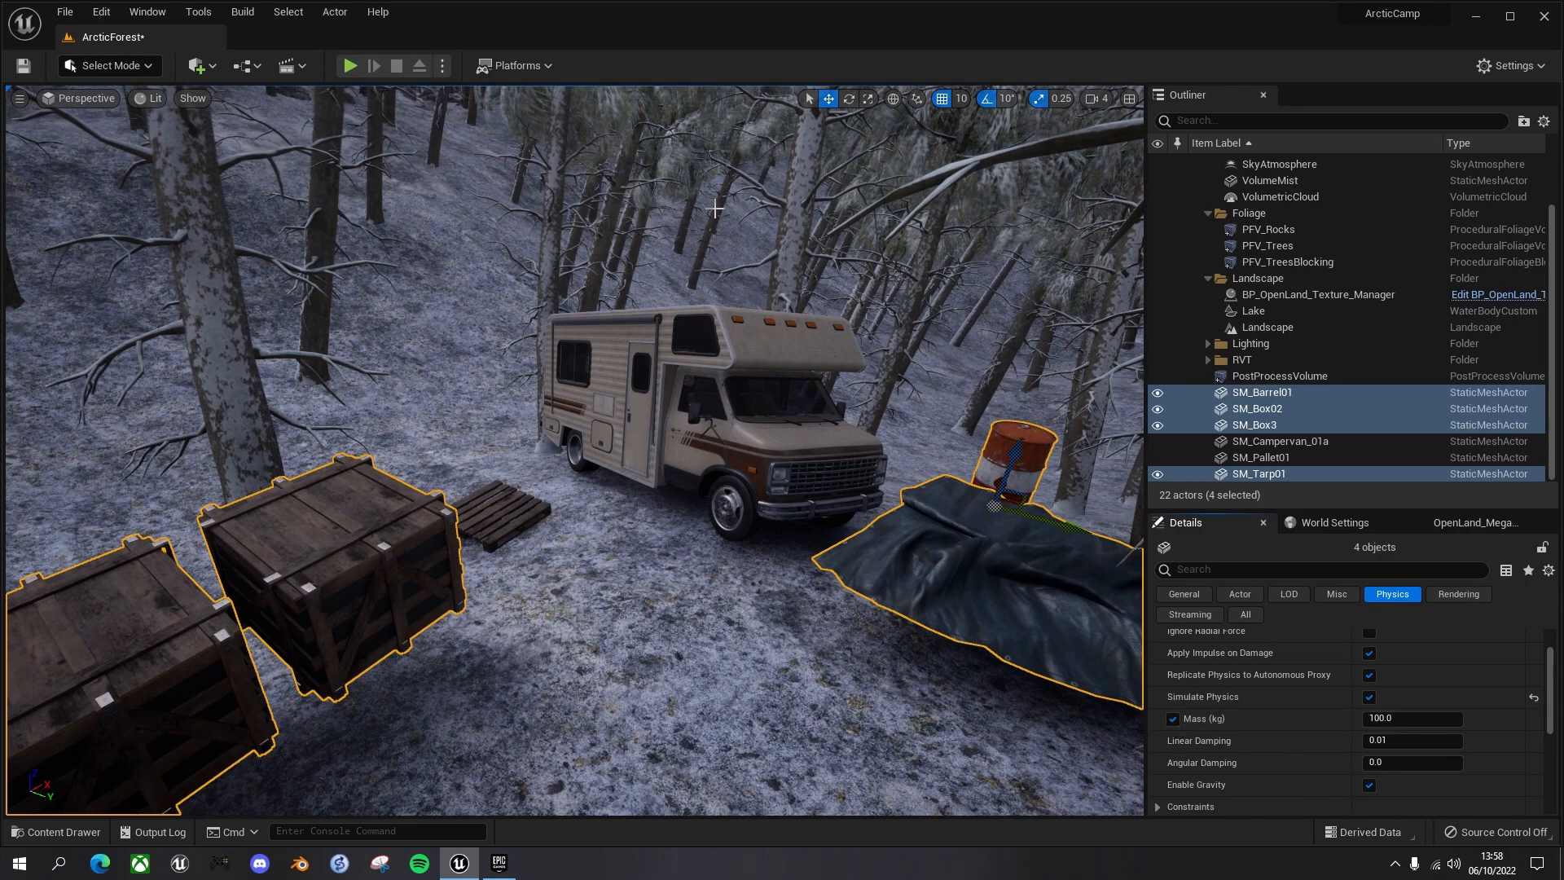
# Step: Try to settle the props by running the level in Simulate mode, and stop the simulation without keeping their positions
pyautogui.click(444, 66)
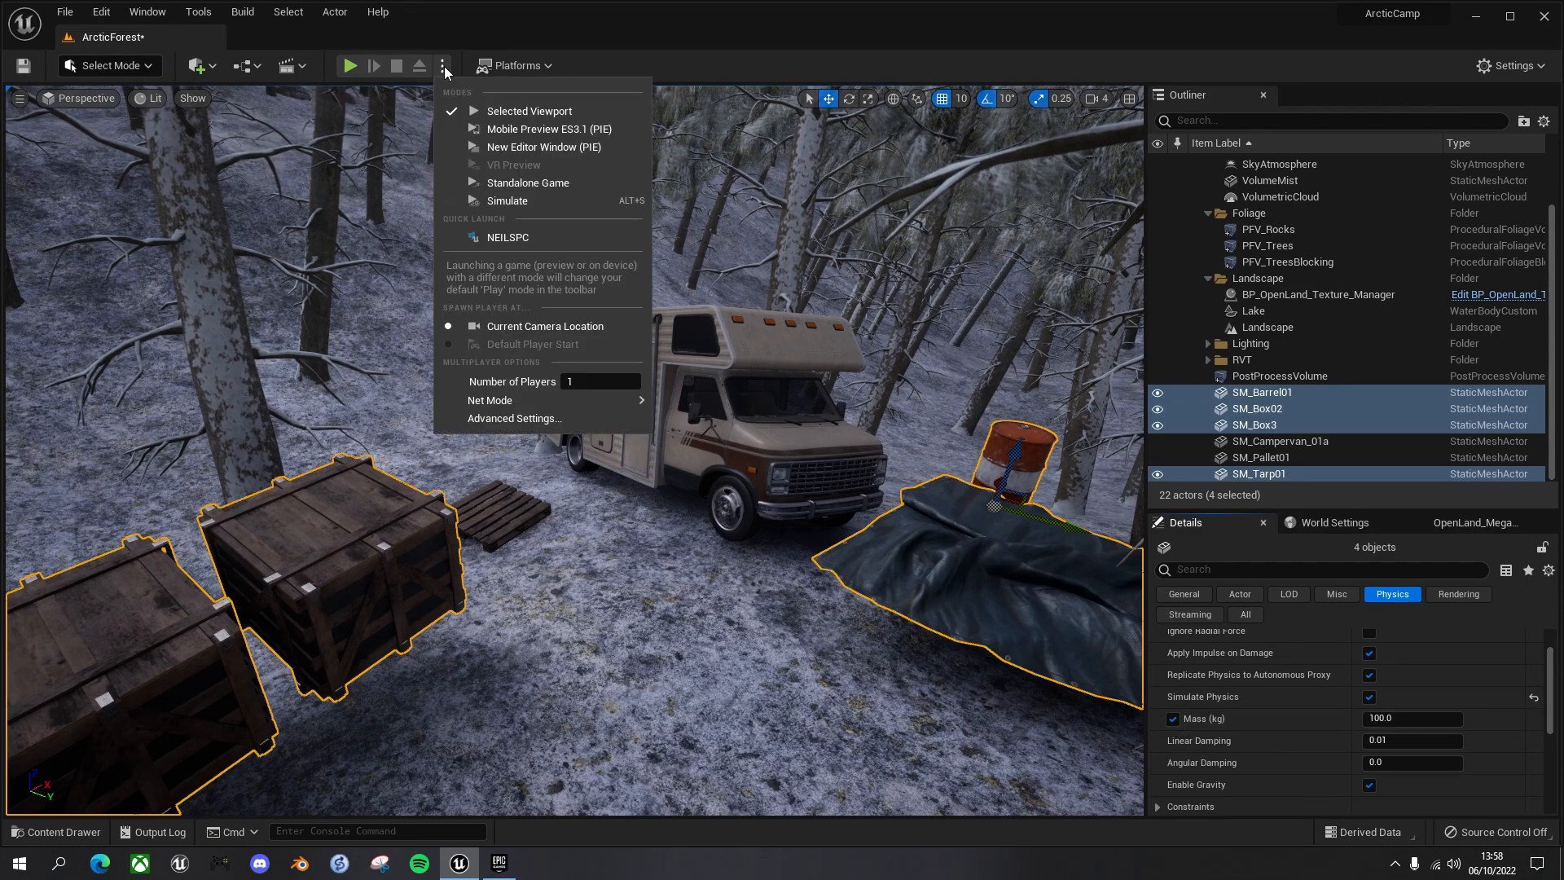
pyautogui.click(511, 202)
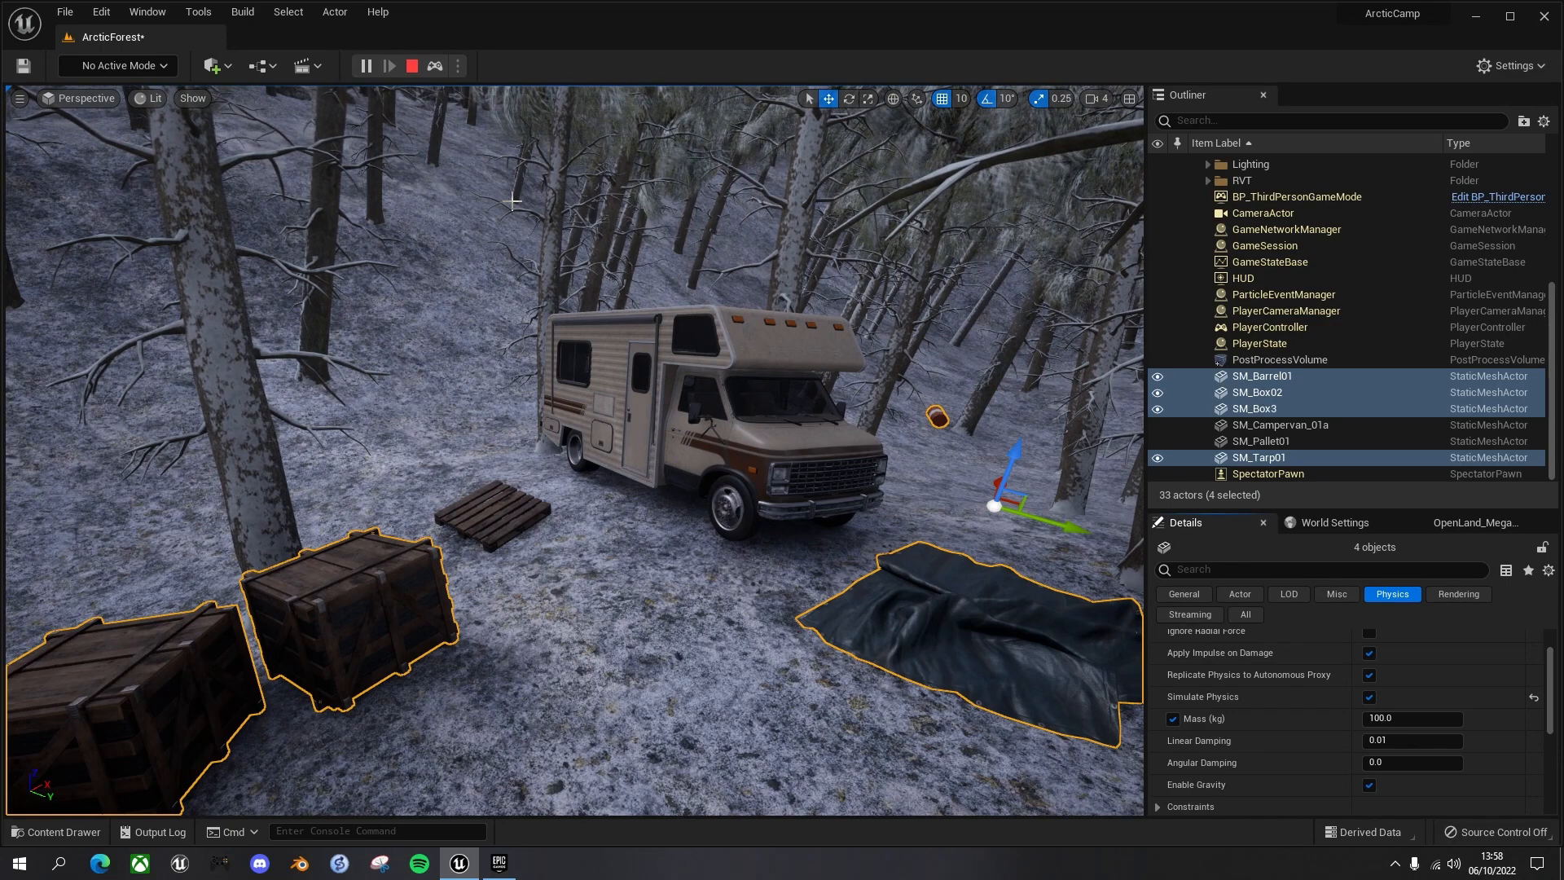
pyautogui.press('Escape')
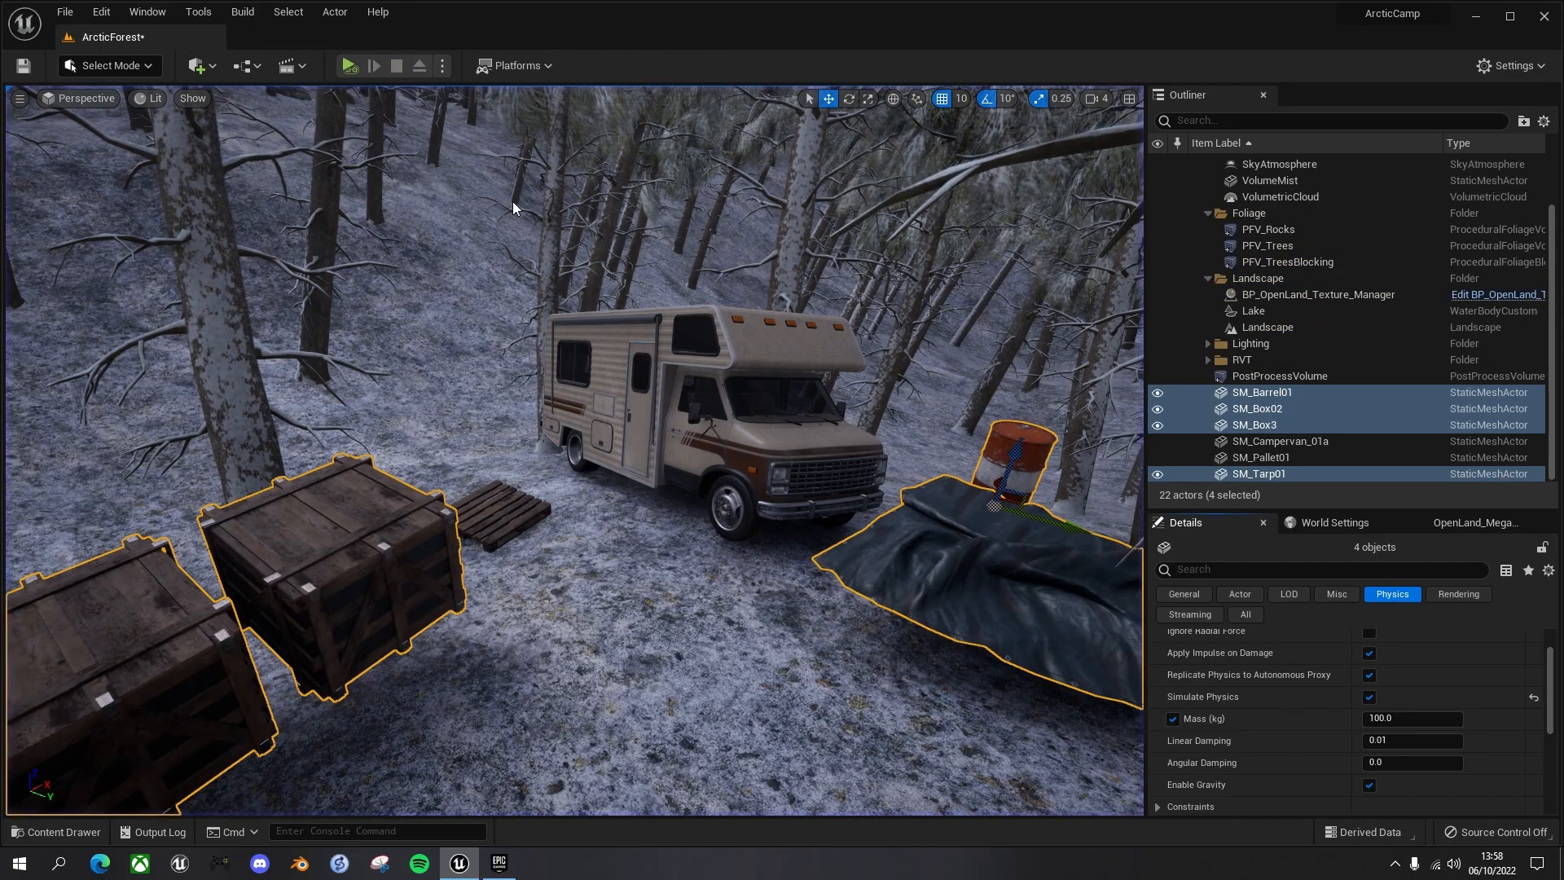
# Step: Move SM_Barrel01 from behind the tarp to the open snow in front of it, near the campervan's front end
pyautogui.click(1008, 436)
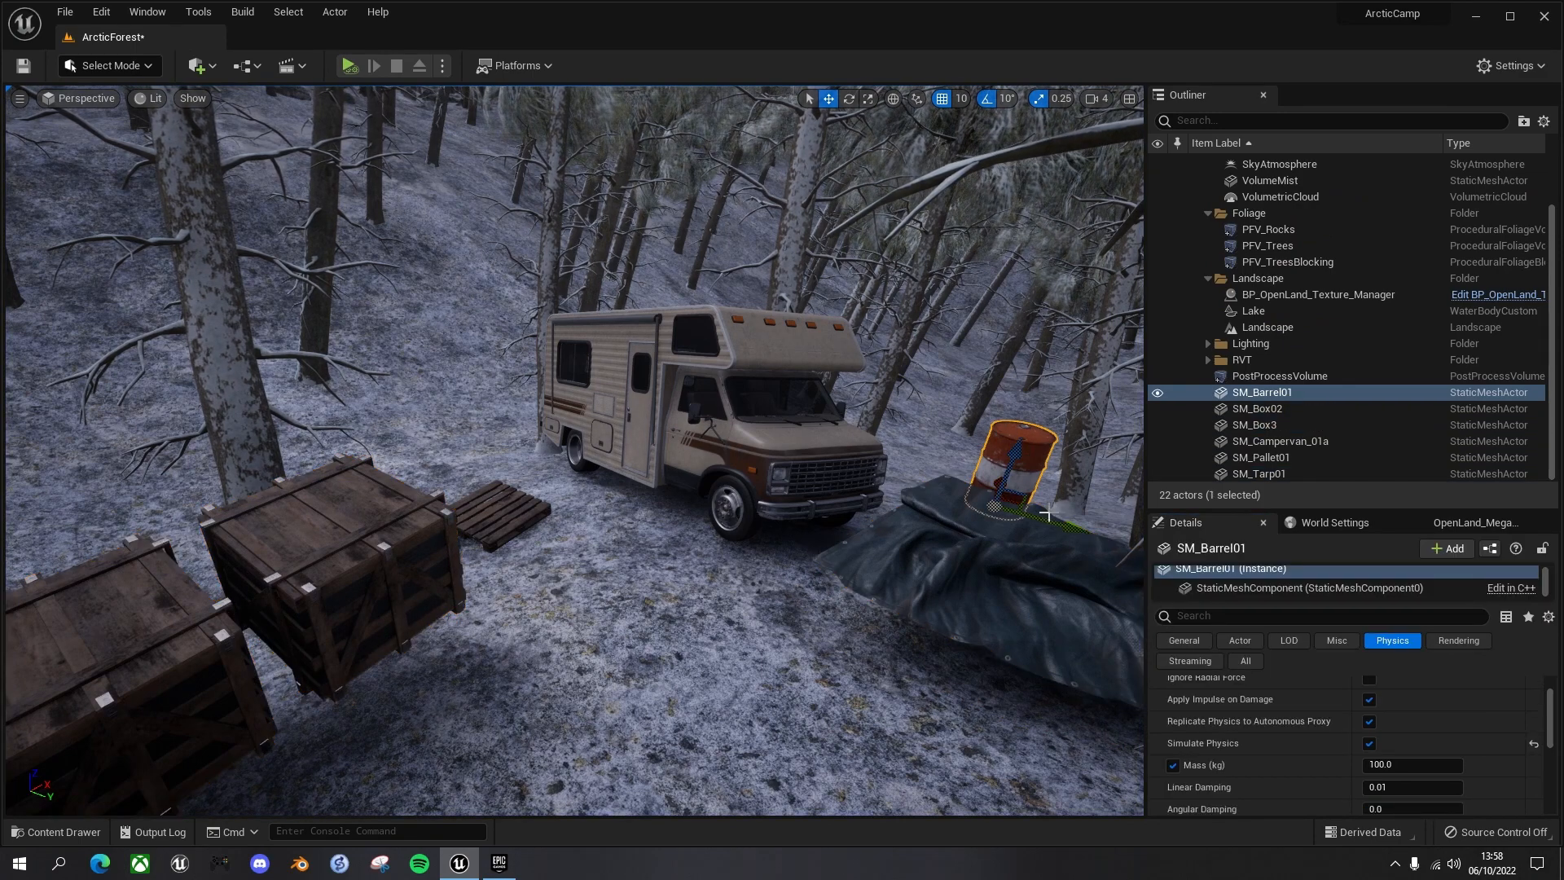
pyautogui.moveTo(1001, 481); pyautogui.dragTo(1020, 425)
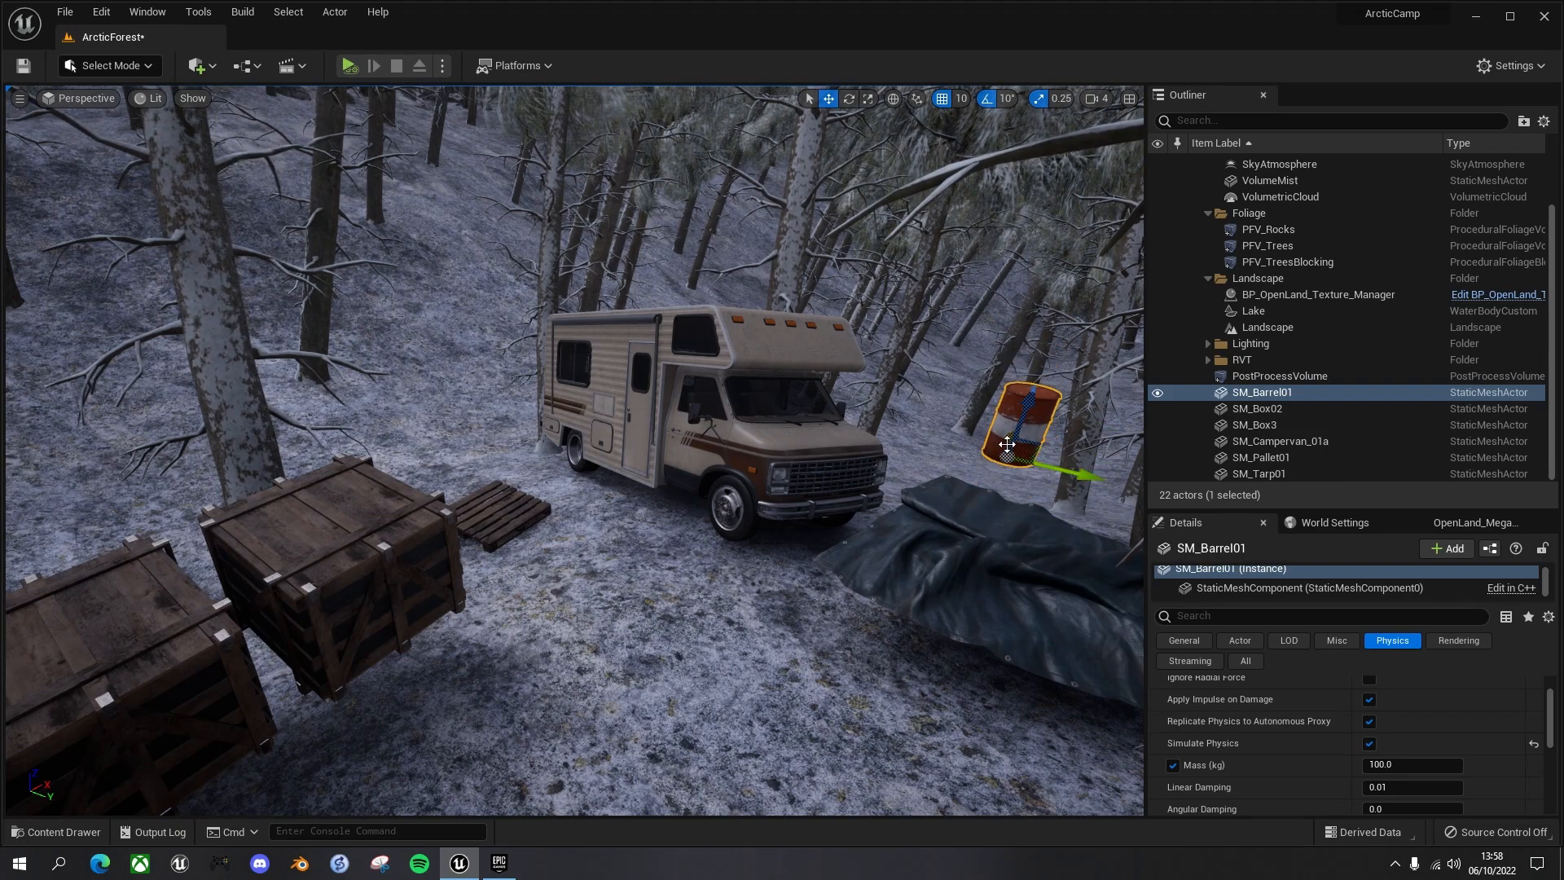
pyautogui.moveTo(1009, 435); pyautogui.dragTo(915, 577)
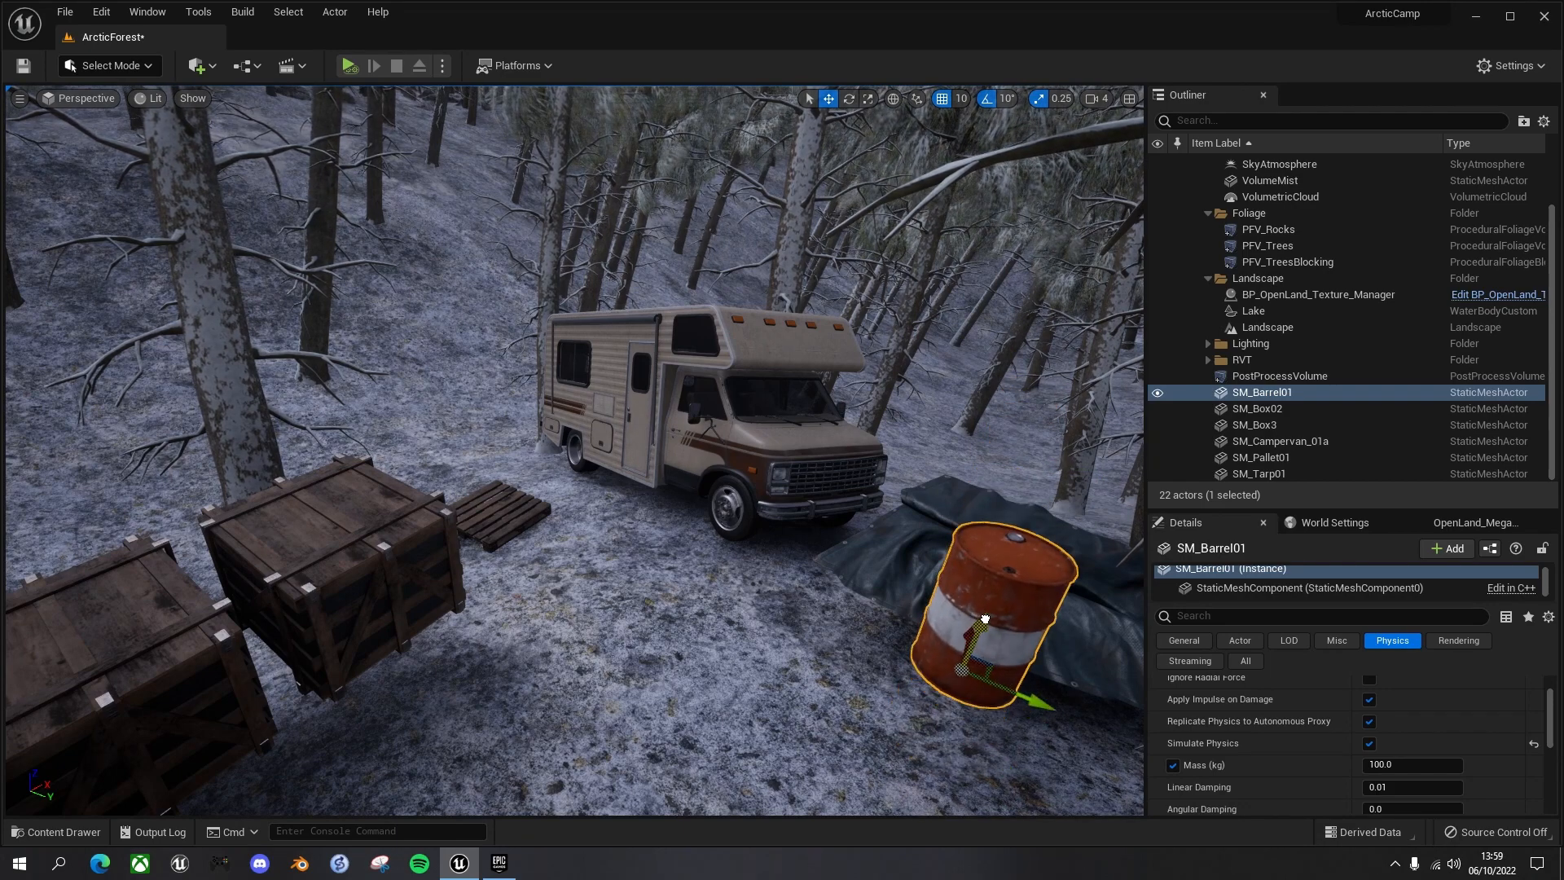
pyautogui.moveTo(985, 698); pyautogui.dragTo(924, 687)
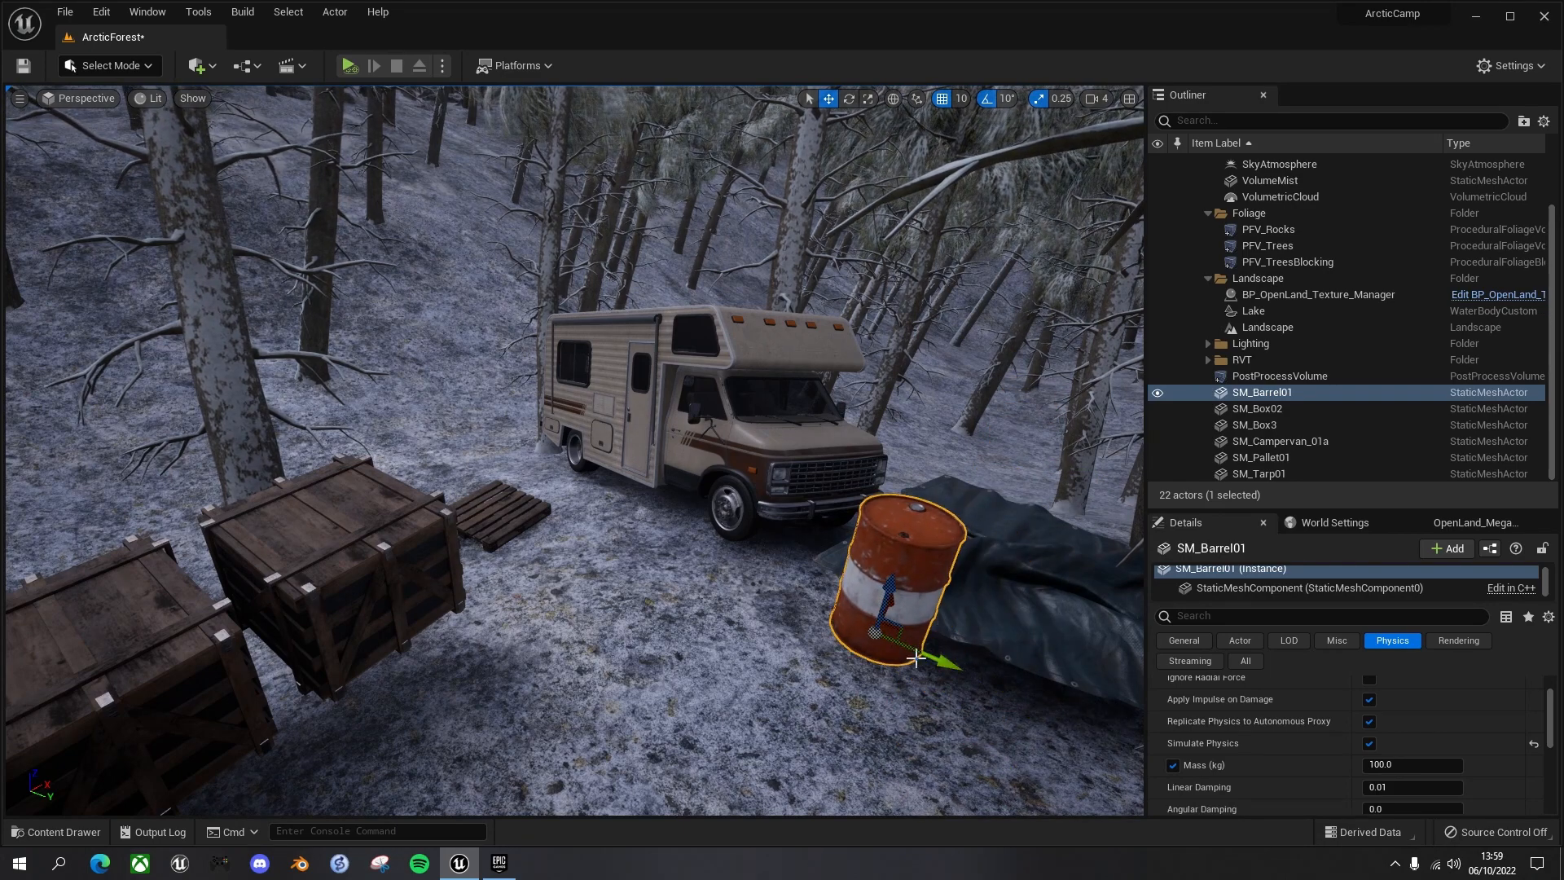
pyautogui.moveTo(887, 613)
pyautogui.mouseDown()
pyautogui.moveTo(904, 577)
pyautogui.moveTo(850, 625)
pyautogui.moveTo(884, 621)
pyautogui.mouseUp()
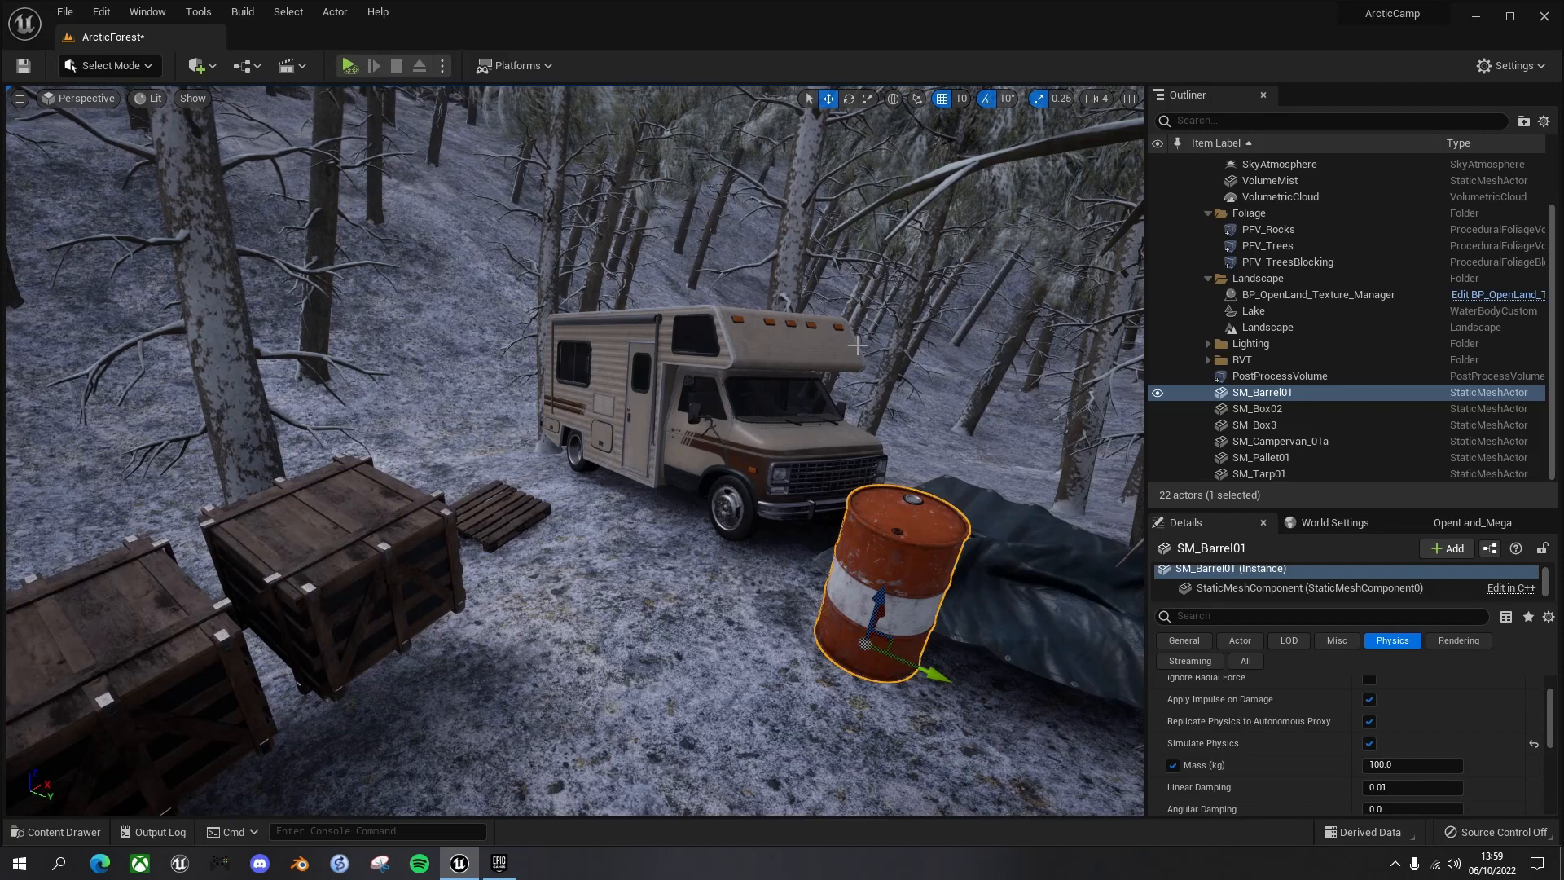
# Step: Simulate the level until the props settle, keep the simulated positions of both crates, the barrel and the tarp, and stop the simulation
pyautogui.click(442, 65)
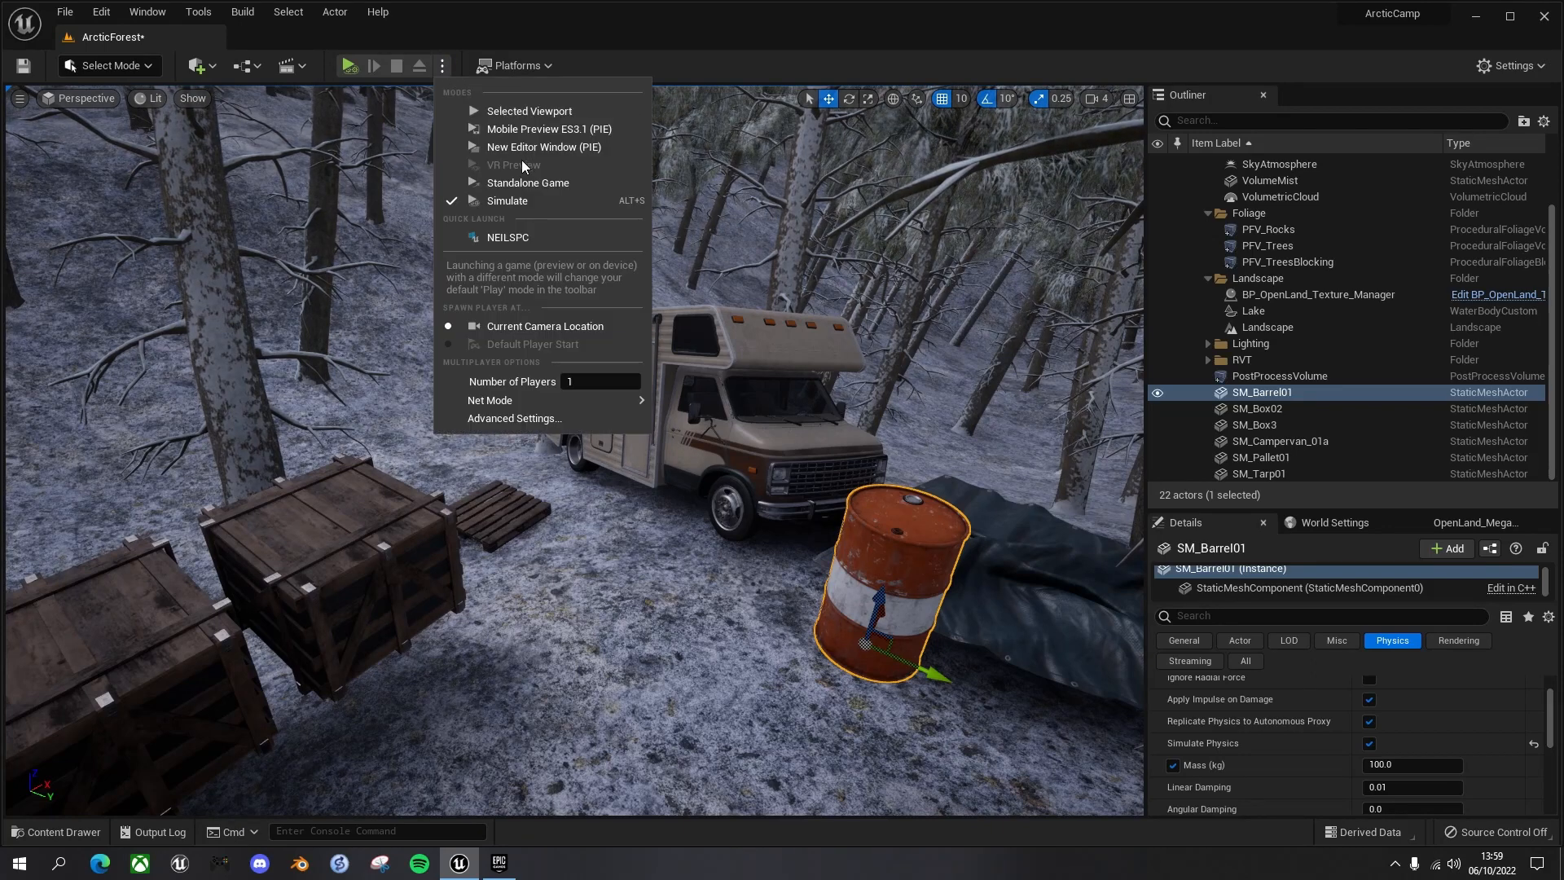
pyautogui.click(521, 200)
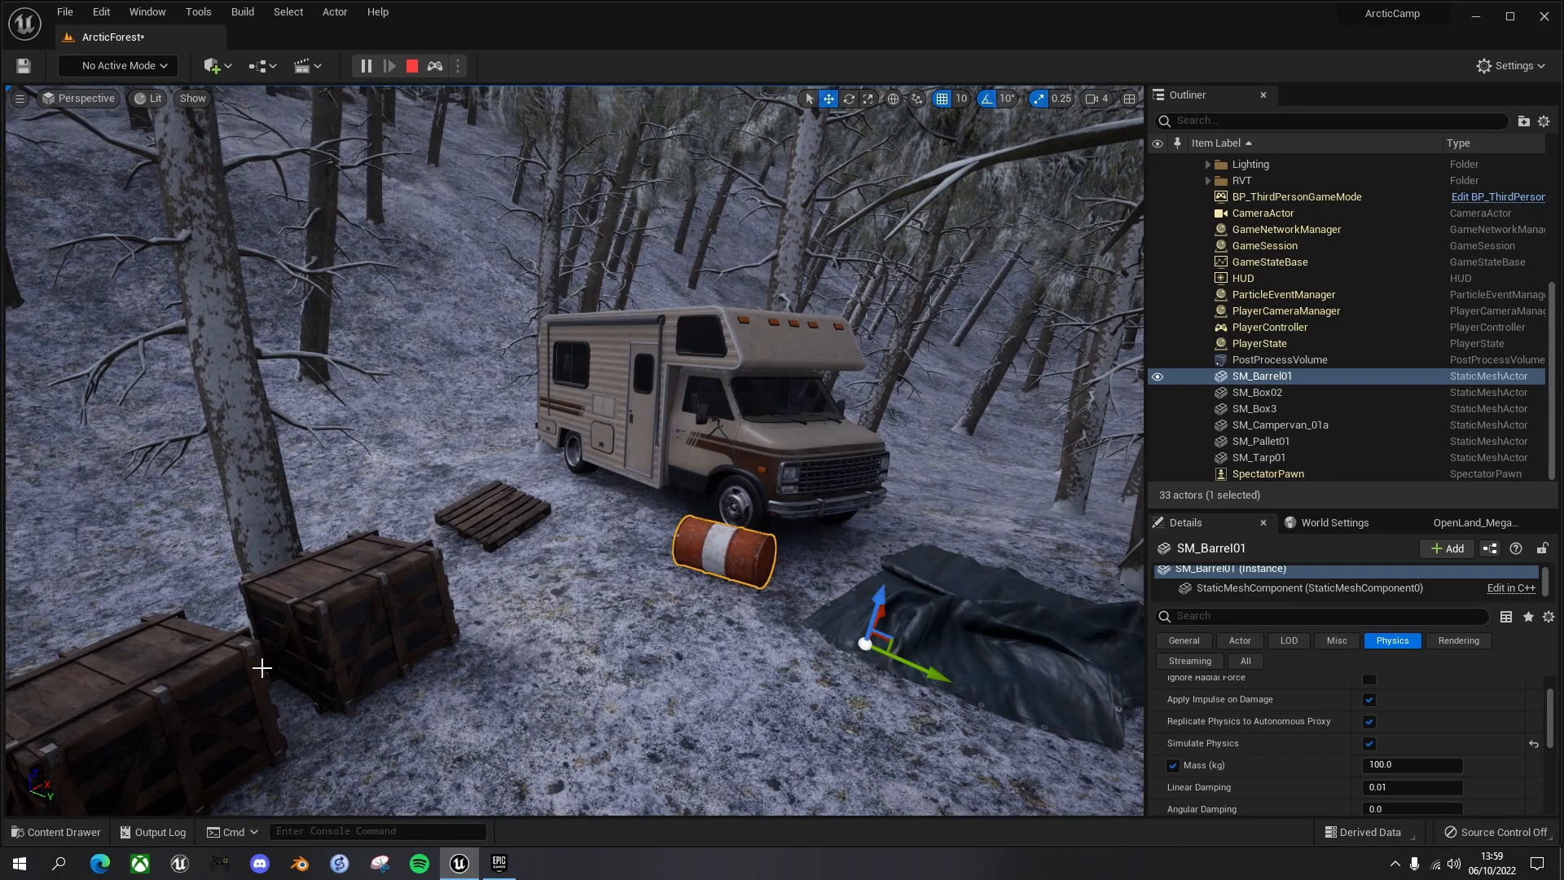
pyautogui.click(194, 671)
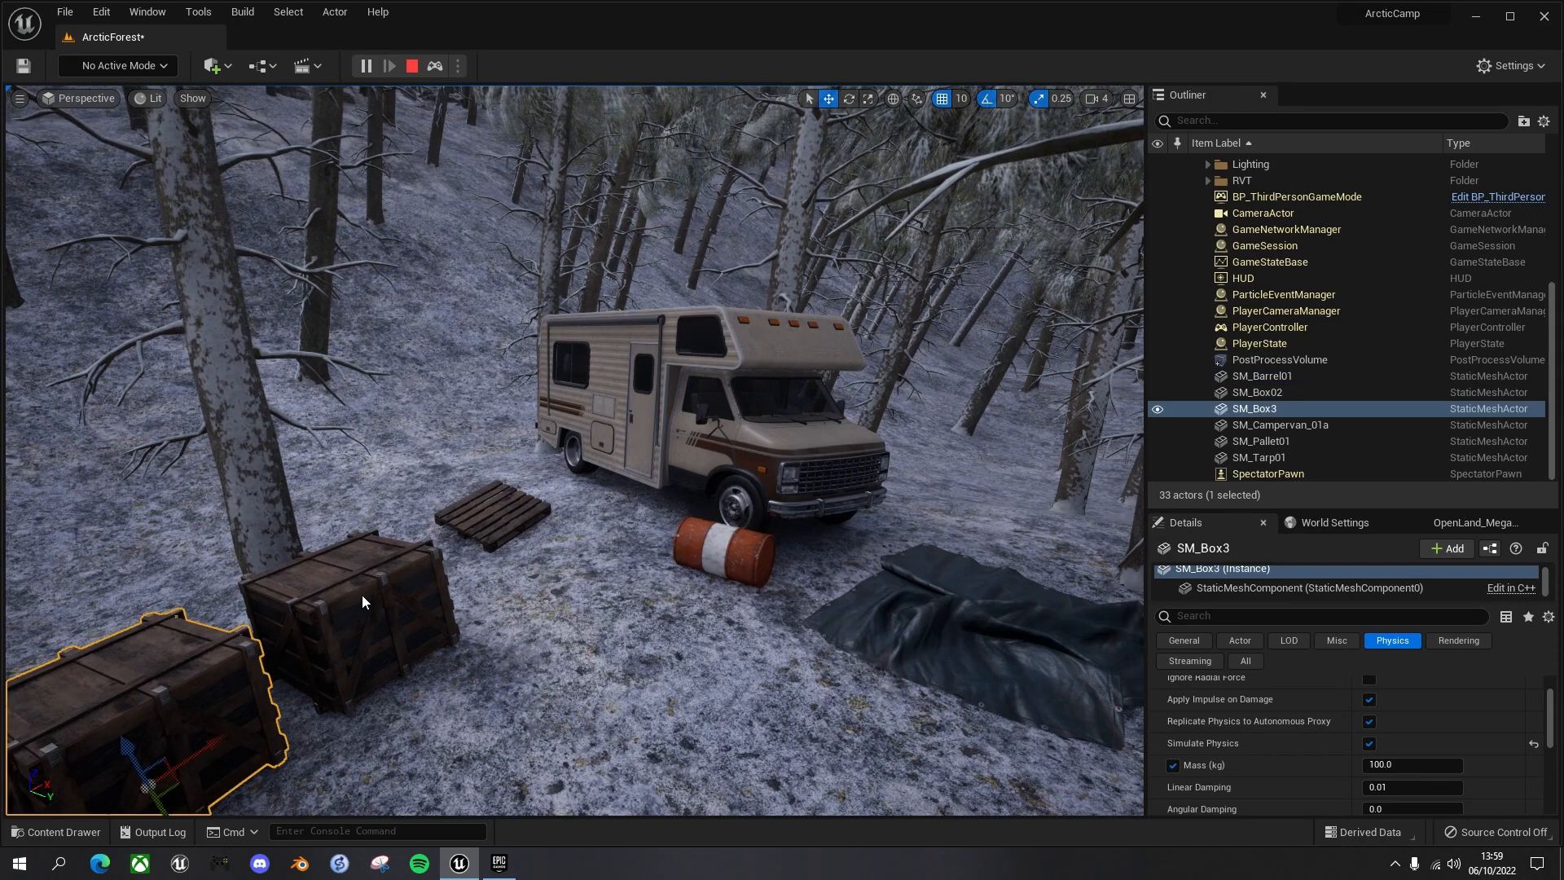
pyautogui.keyDown('ctrl'); pyautogui.click(363, 595); pyautogui.keyUp('ctrl')
pyautogui.keyDown('ctrl'); pyautogui.click(733, 558); pyautogui.keyUp('ctrl')
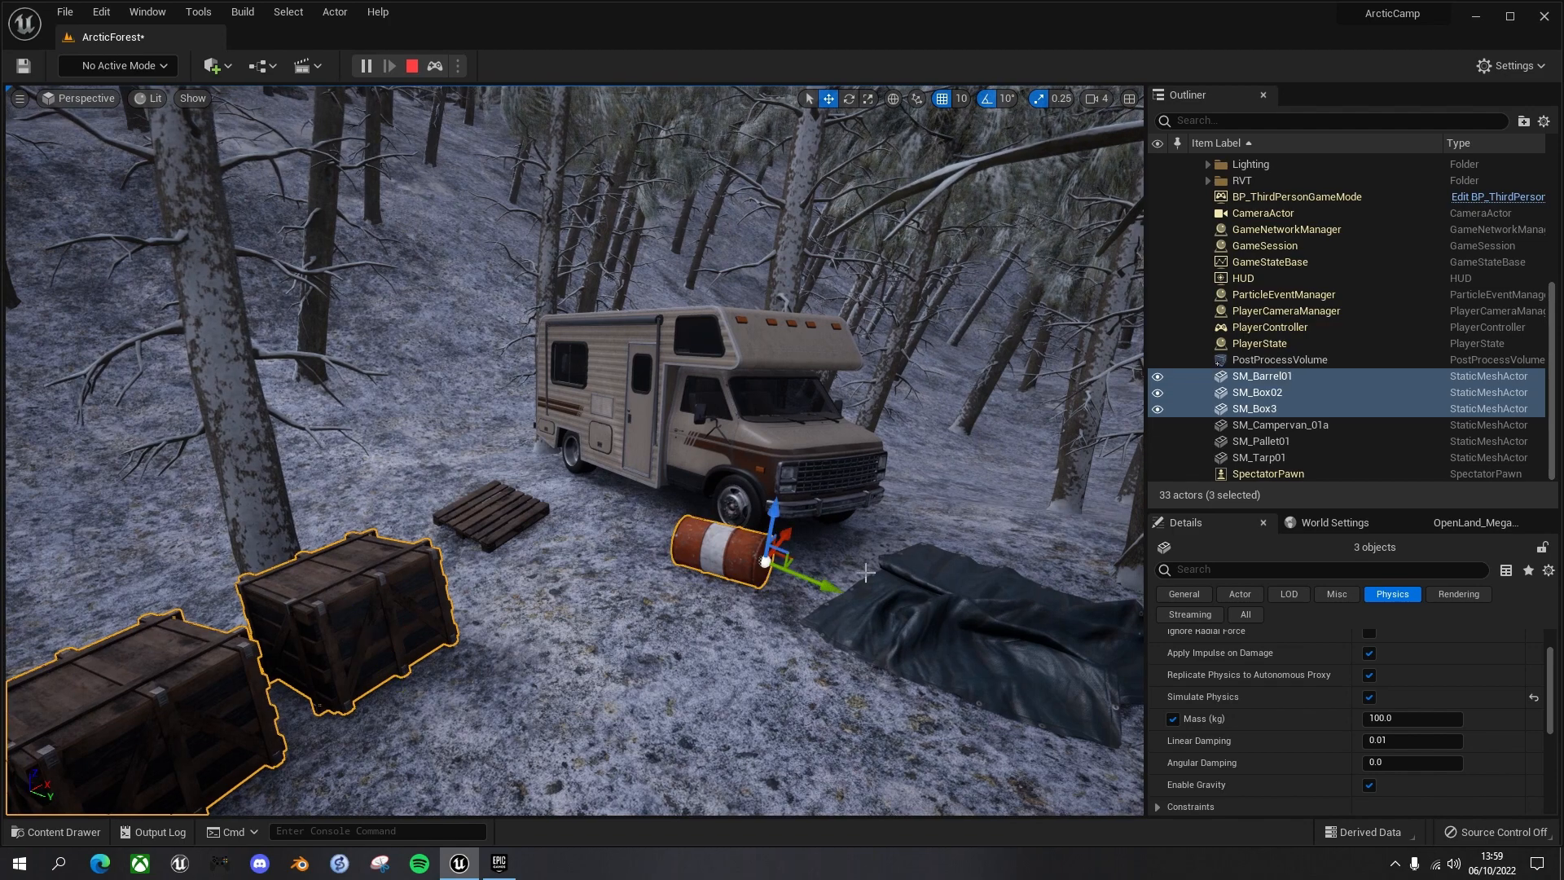
pyautogui.keyDown('ctrl'); pyautogui.click(988, 631); pyautogui.keyUp('ctrl')
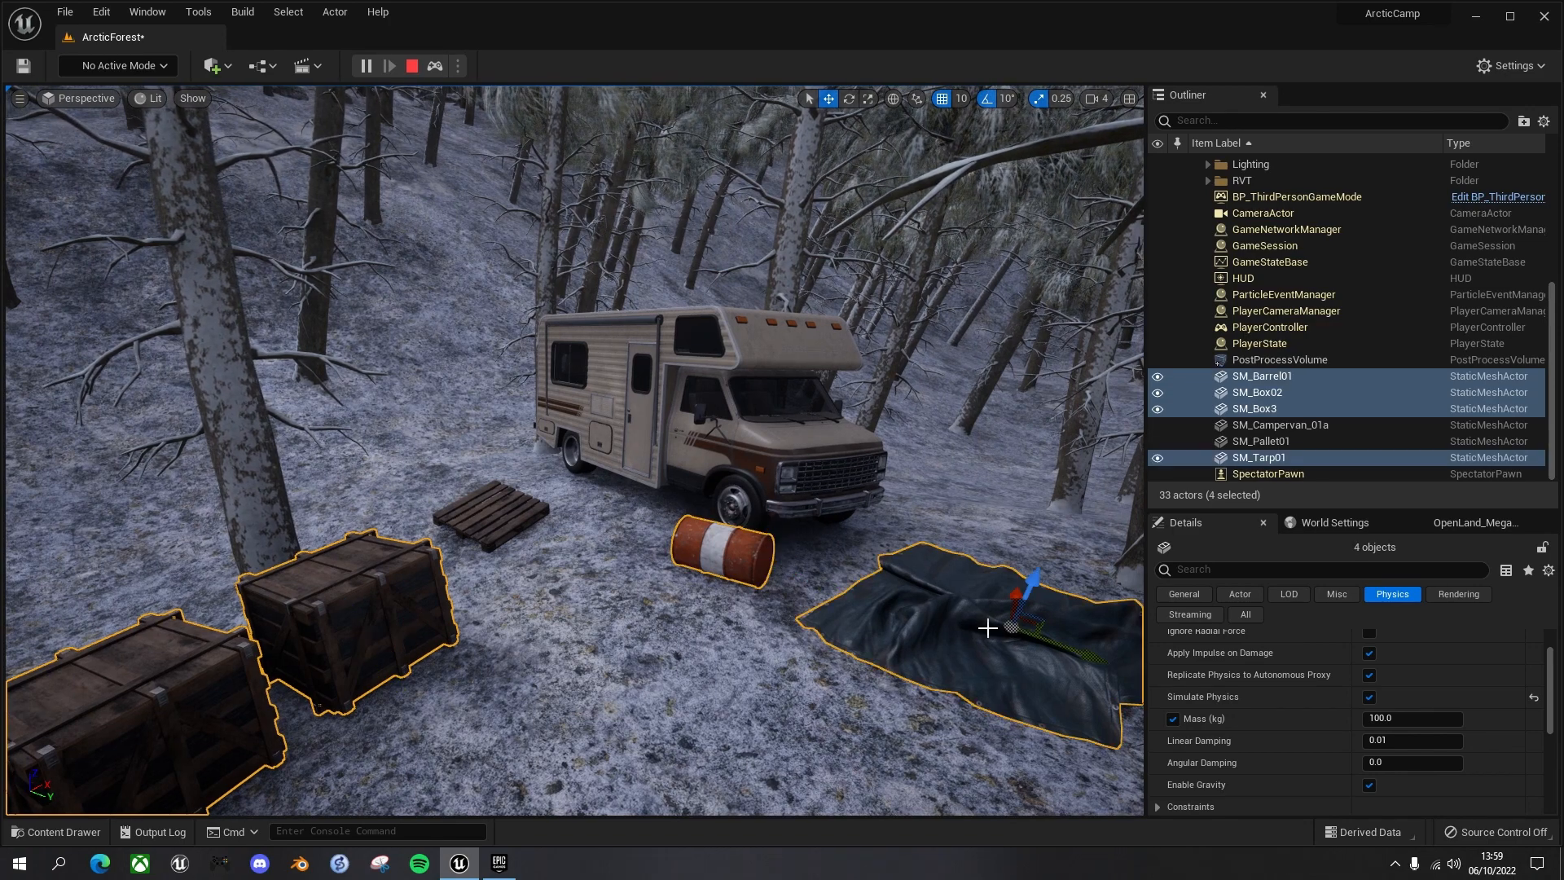
pyautogui.press('k')
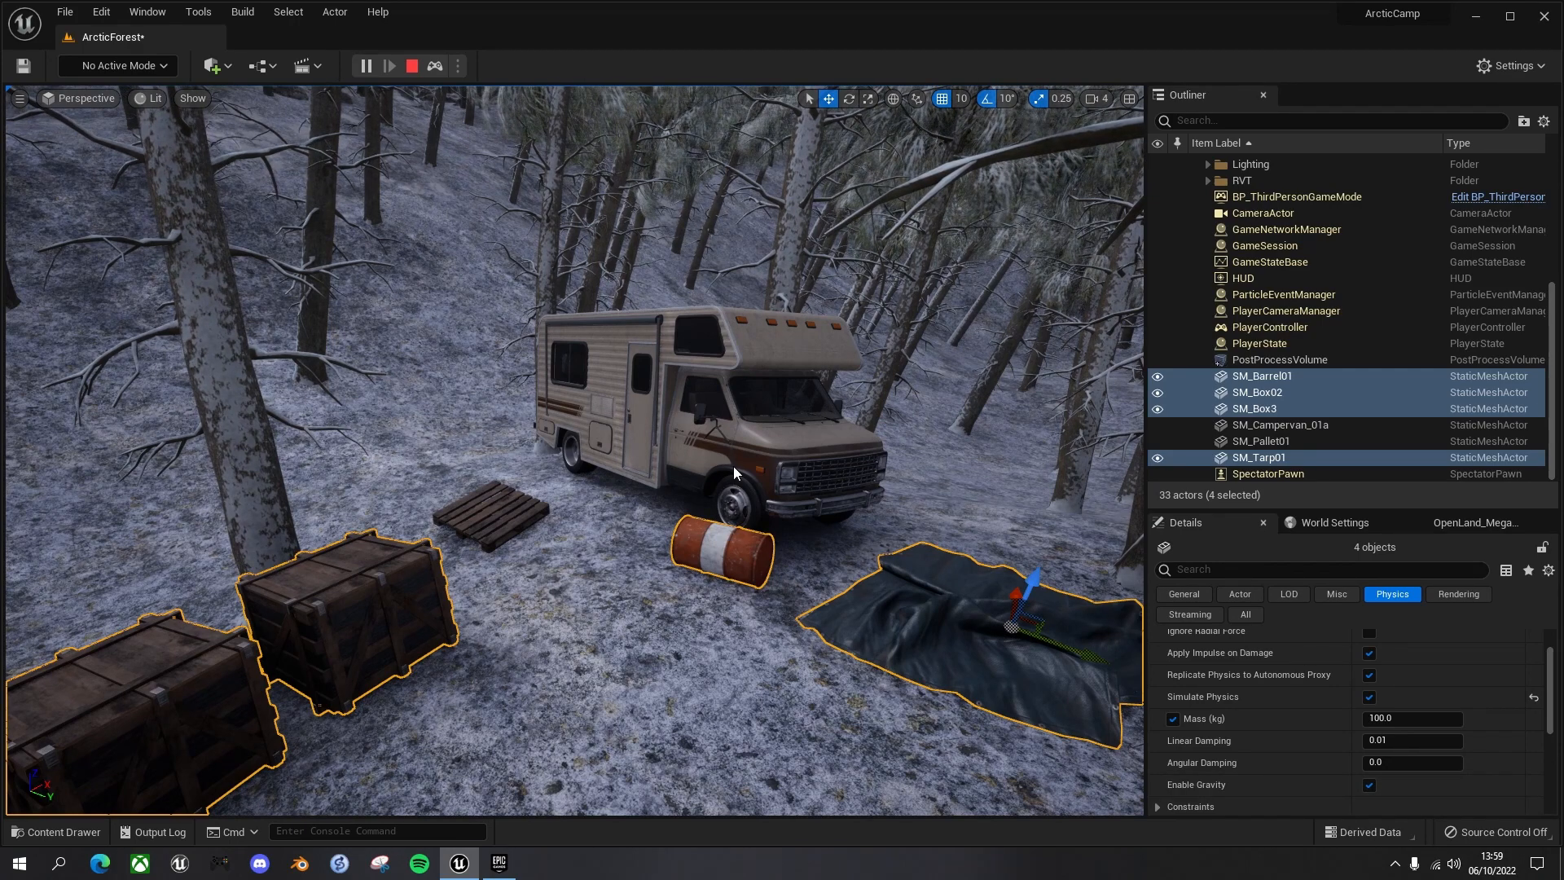
pyautogui.press('Escape')
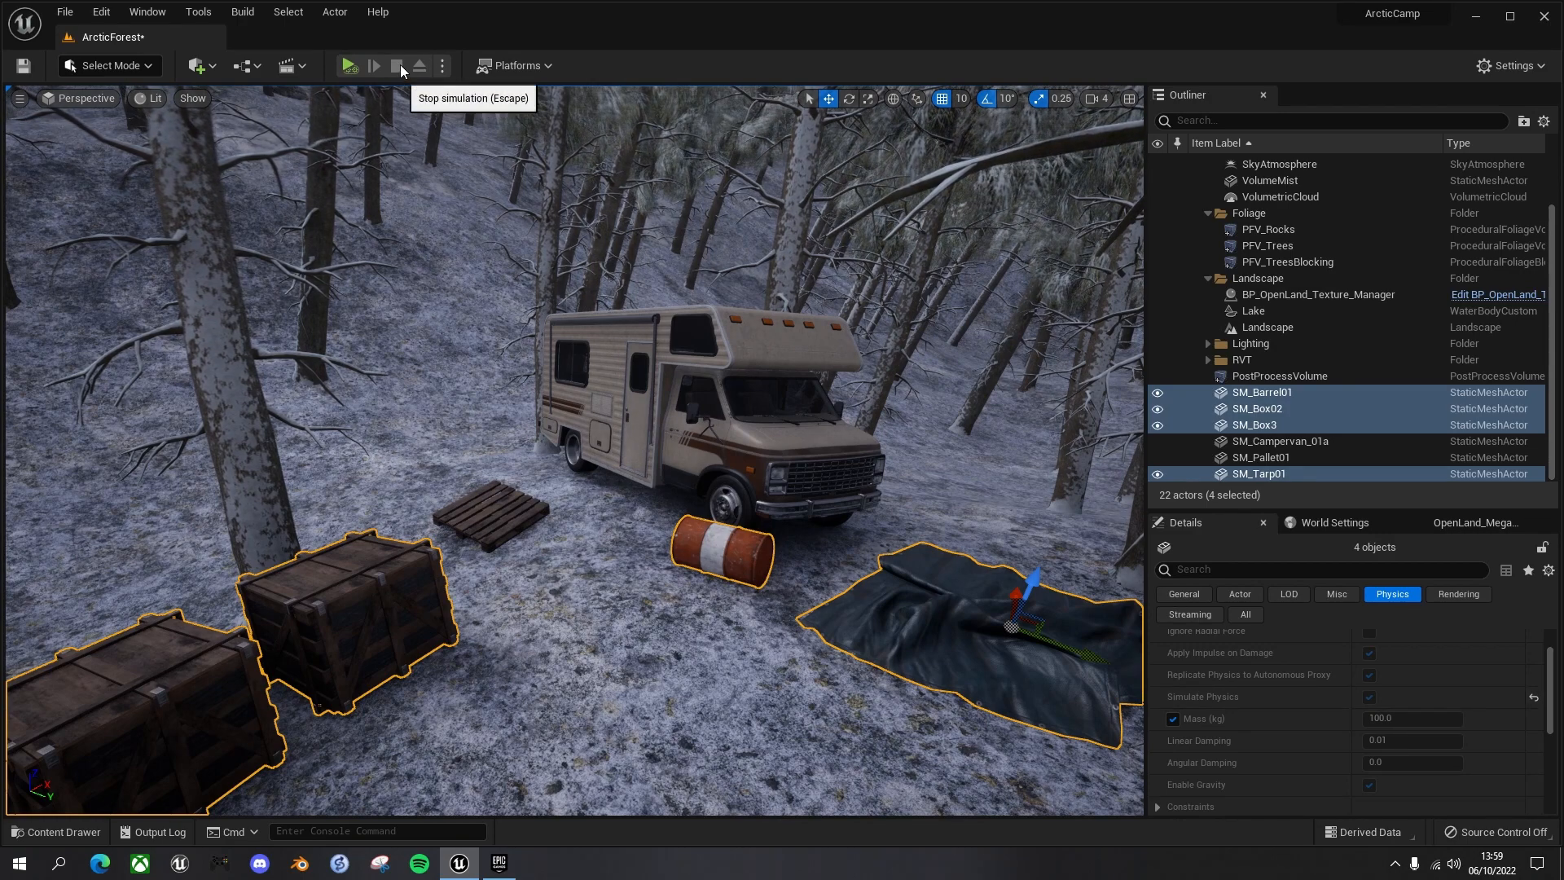
# Step: Turn off Simulate Physics on each crate, the barrel, the tarp and the campervan
pyautogui.click(123, 688)
pyautogui.click(1372, 743)
pyautogui.click(257, 587)
pyautogui.click(1369, 743)
pyautogui.click(1373, 744)
pyautogui.click(718, 537)
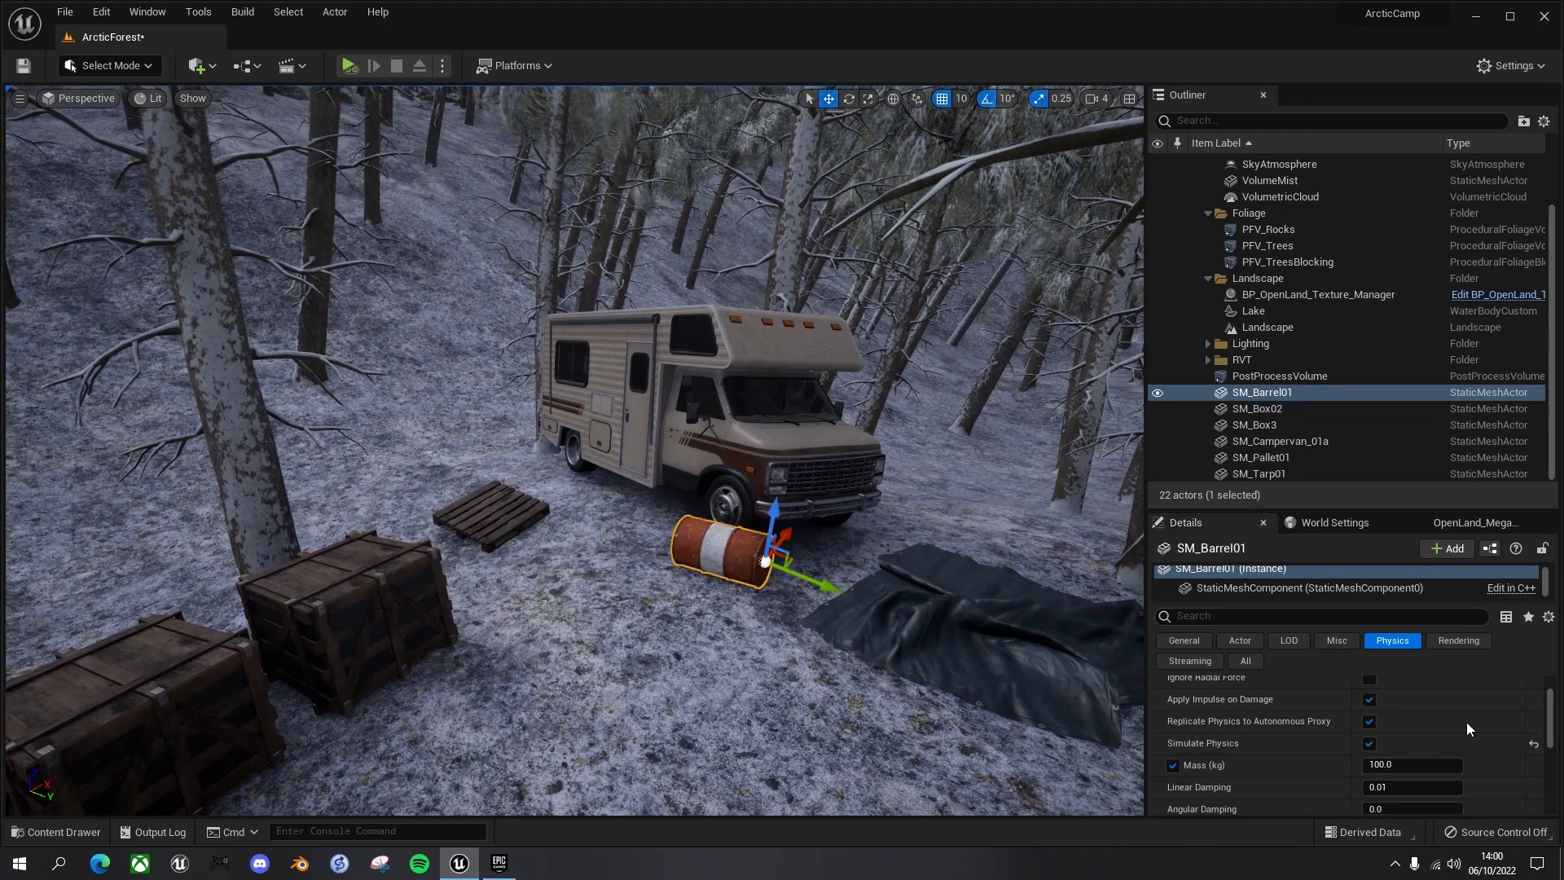
pyautogui.click(1004, 604)
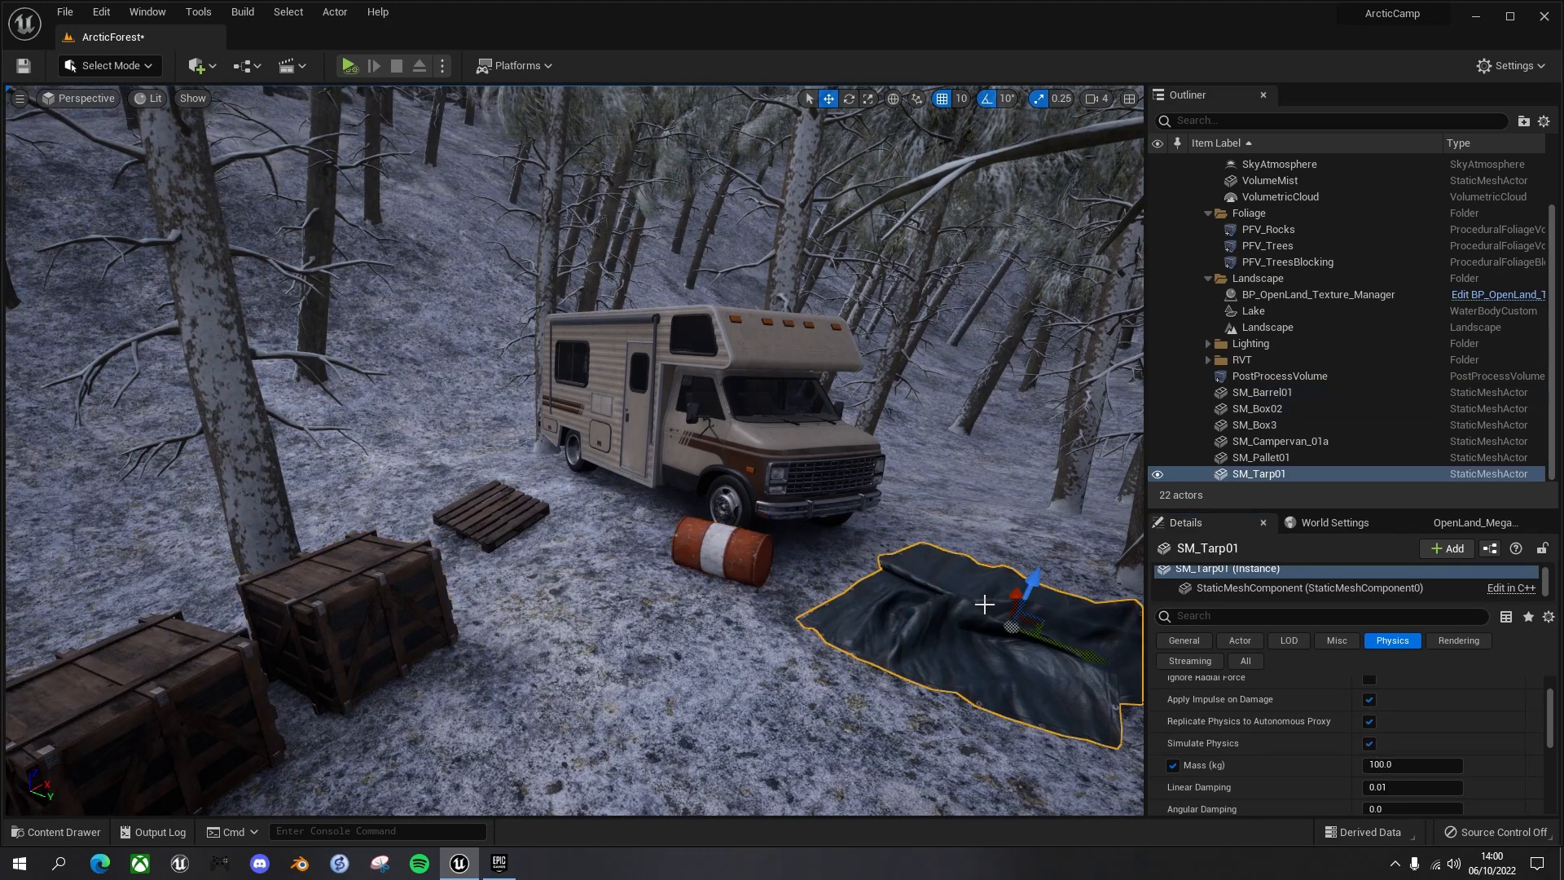
pyautogui.click(1370, 743)
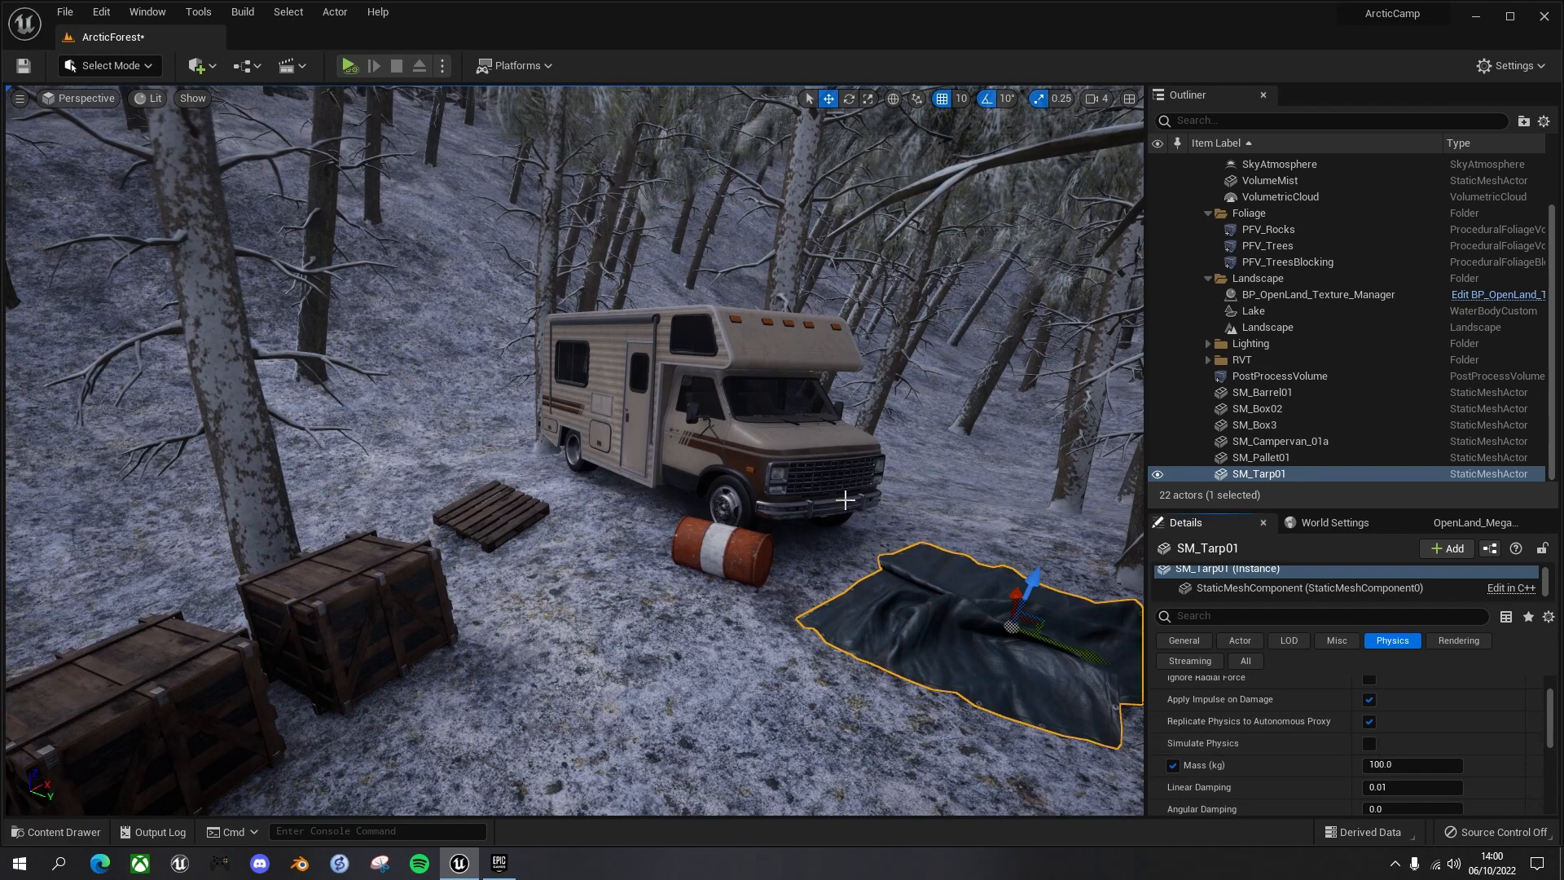
pyautogui.click(706, 365)
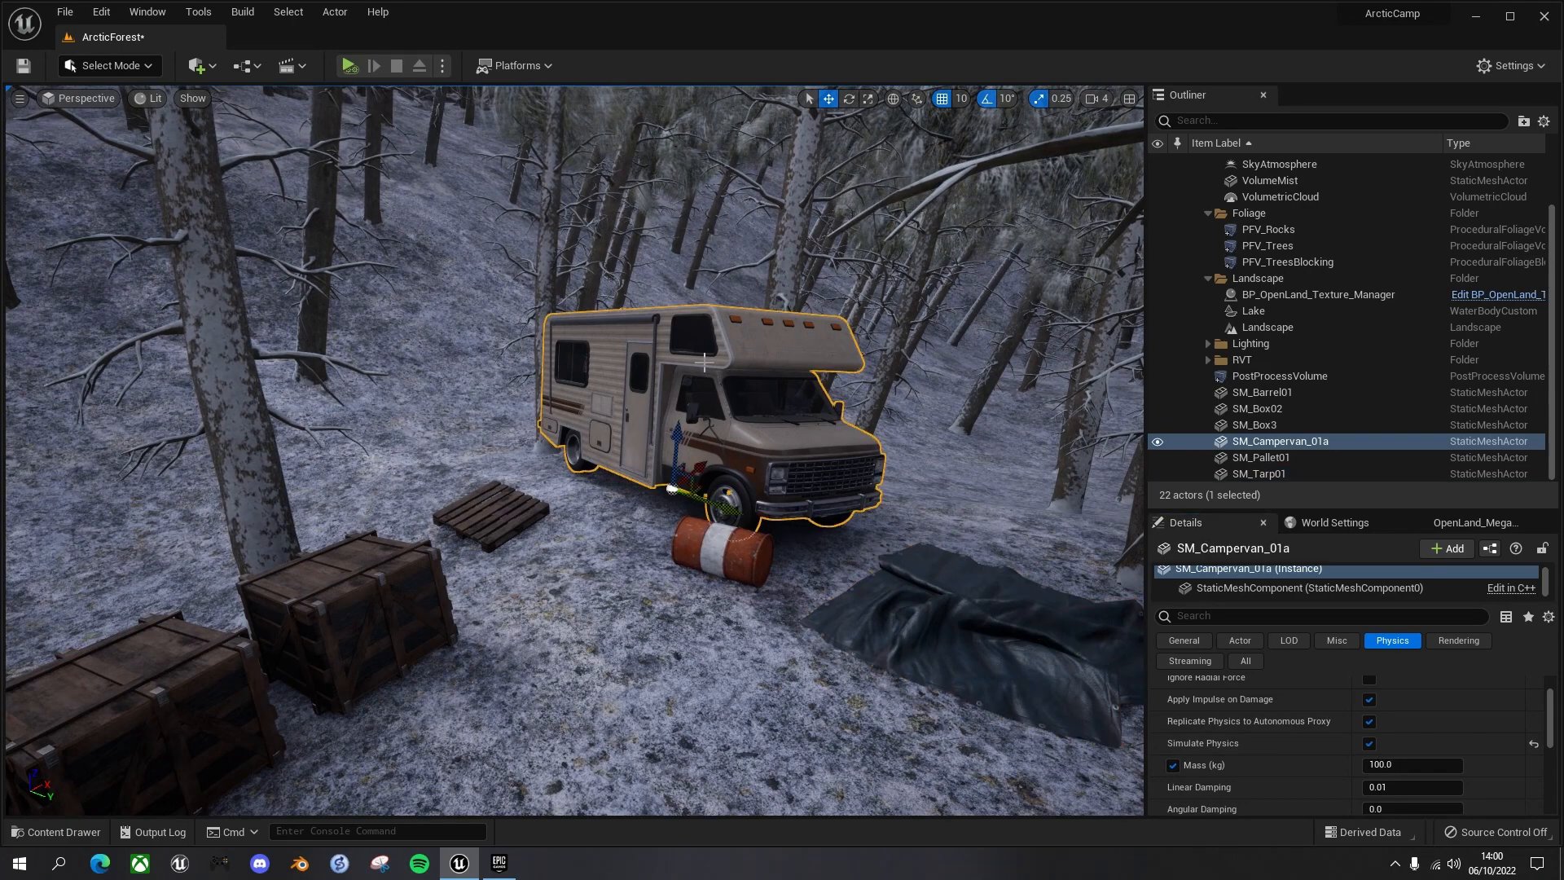
pyautogui.click(1370, 743)
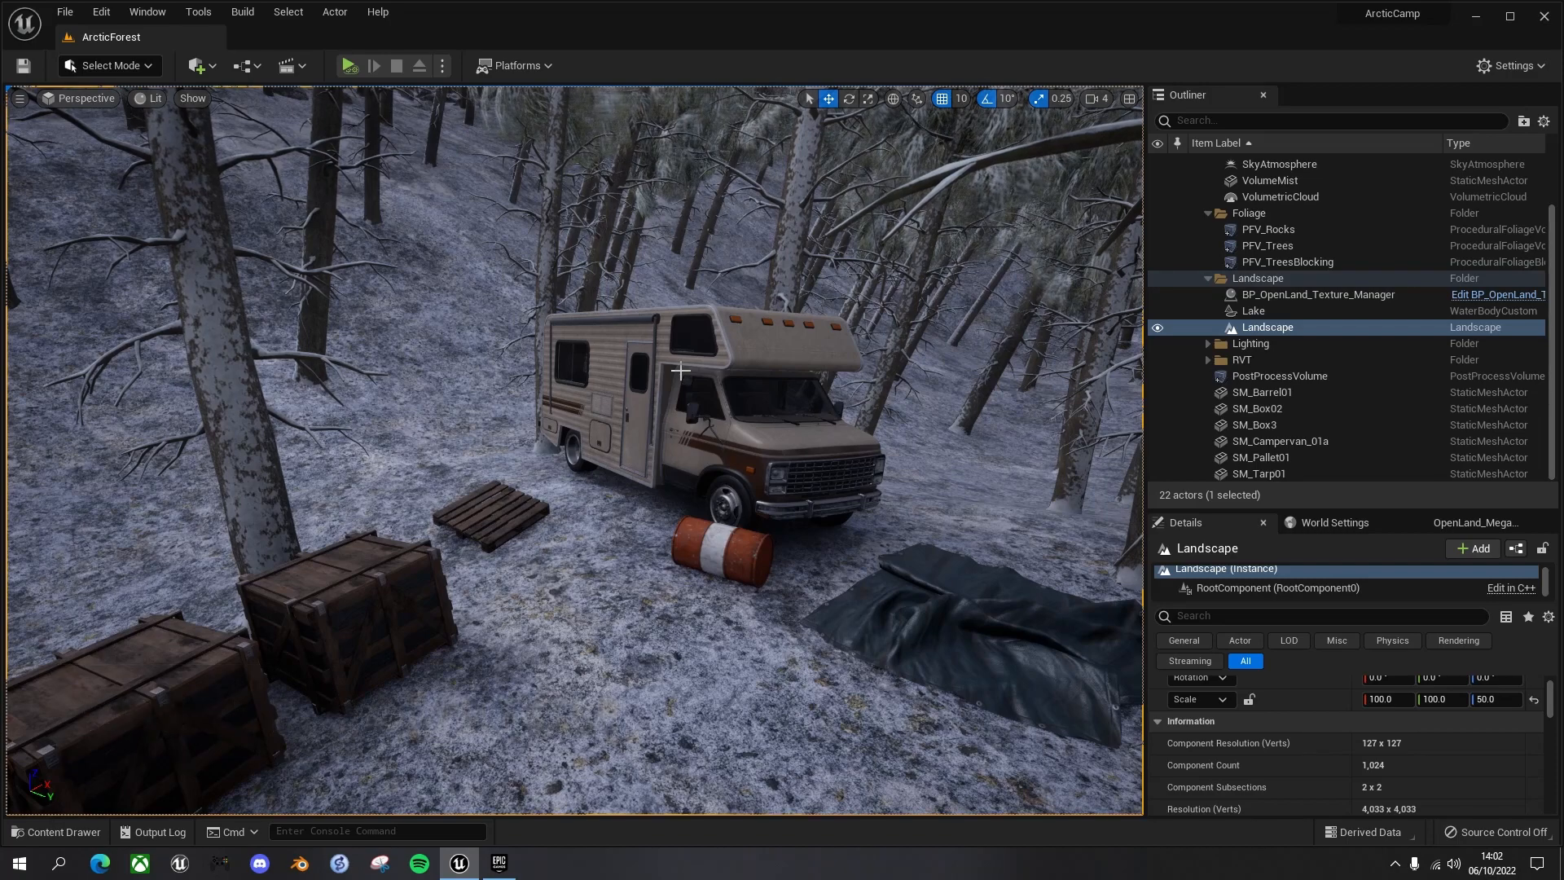
# Step: Add the Starter Content pack to the project
pyautogui.hotkey('ctrl', 'space')
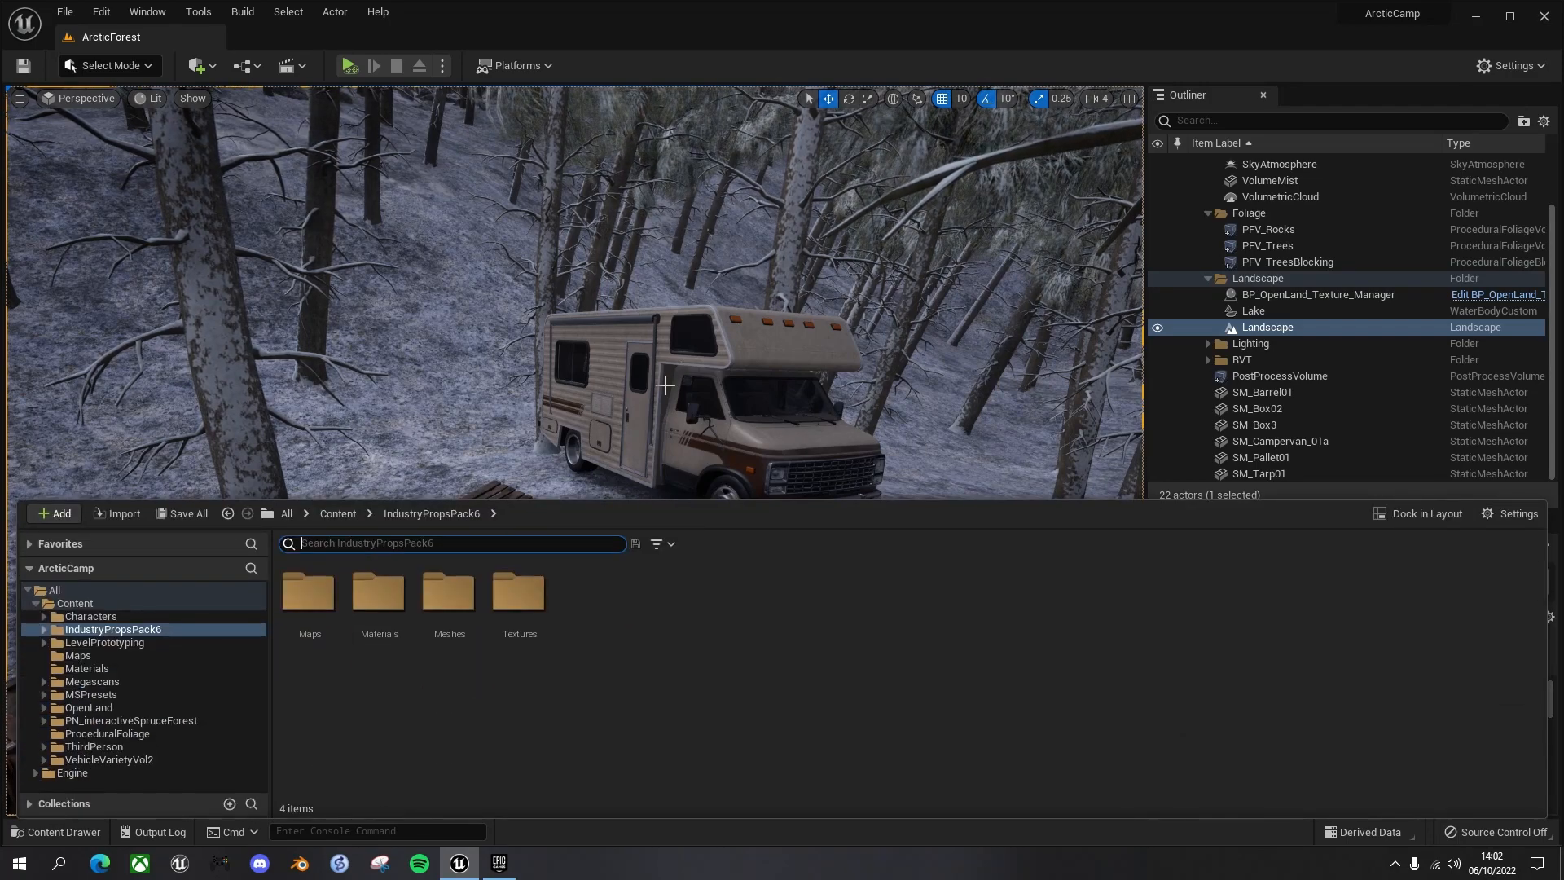
pyautogui.click(69, 517)
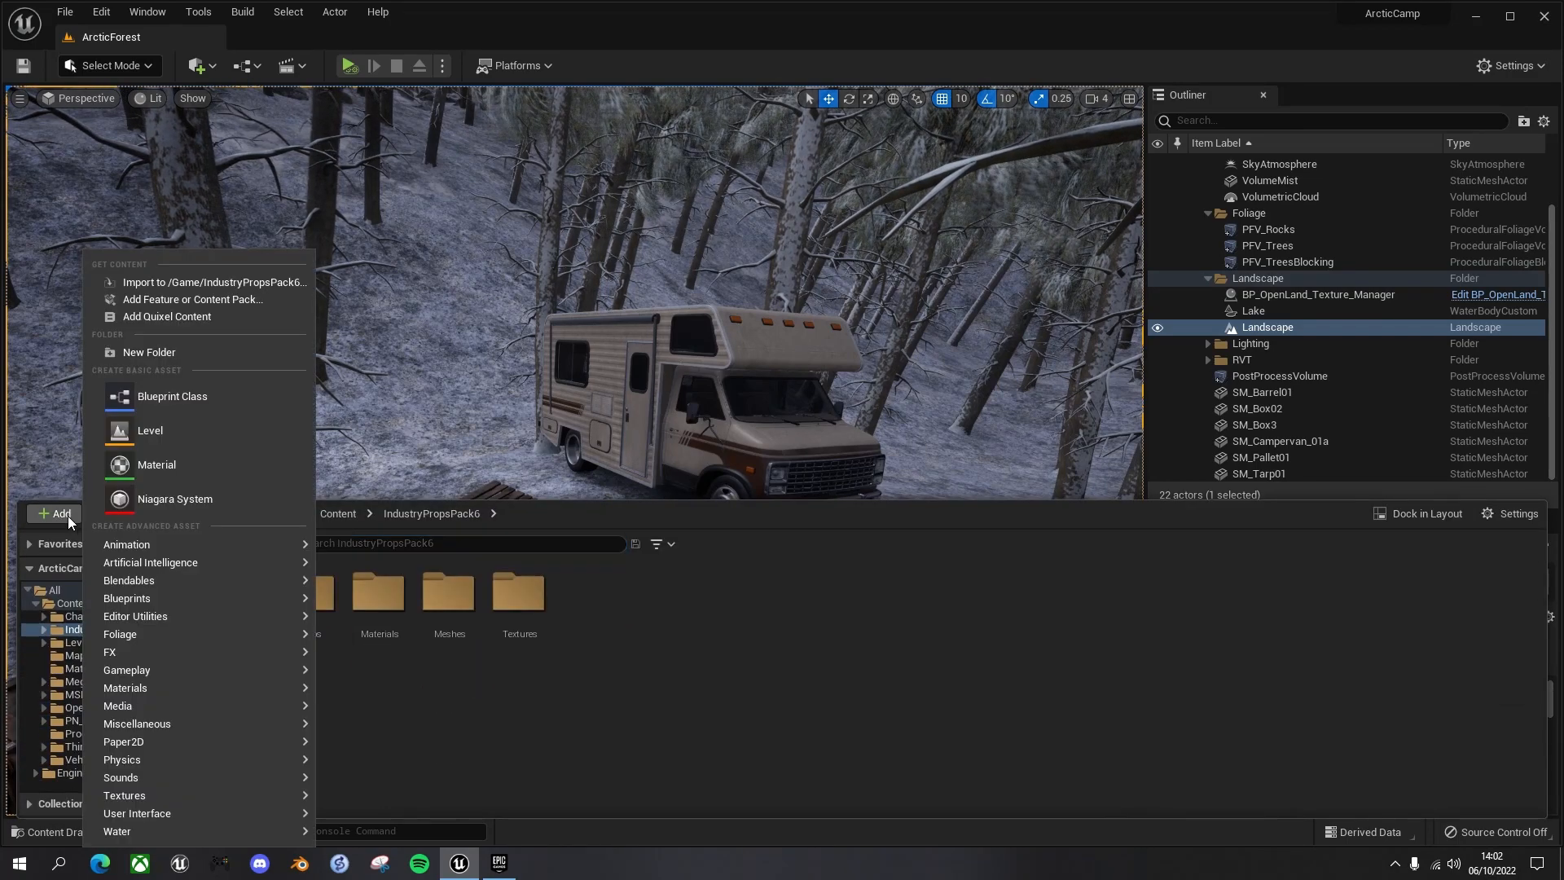
pyautogui.click(202, 299)
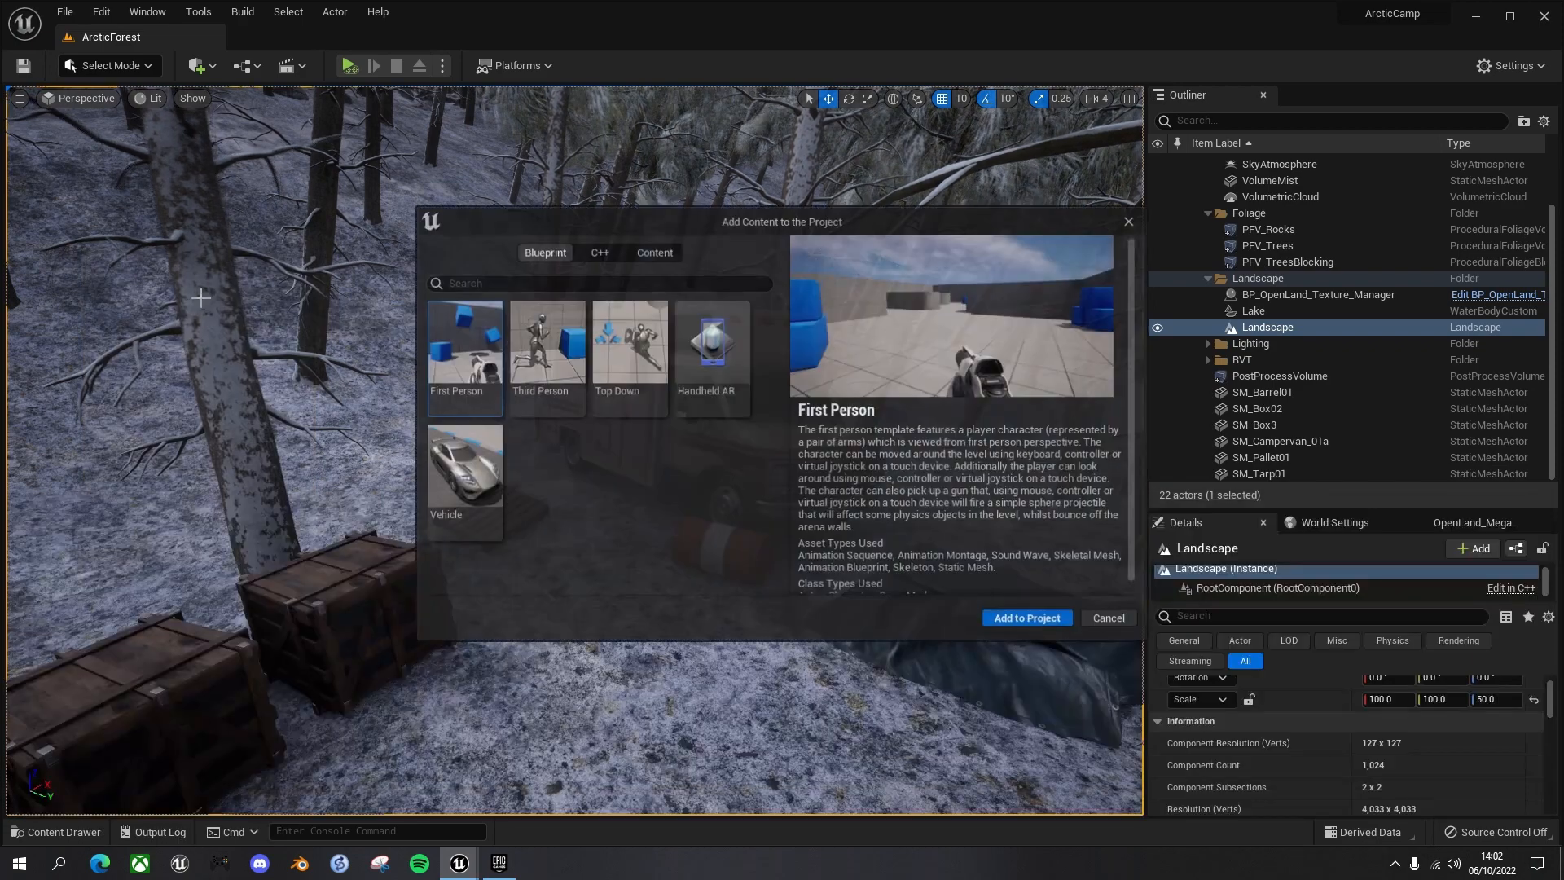
pyautogui.click(657, 253)
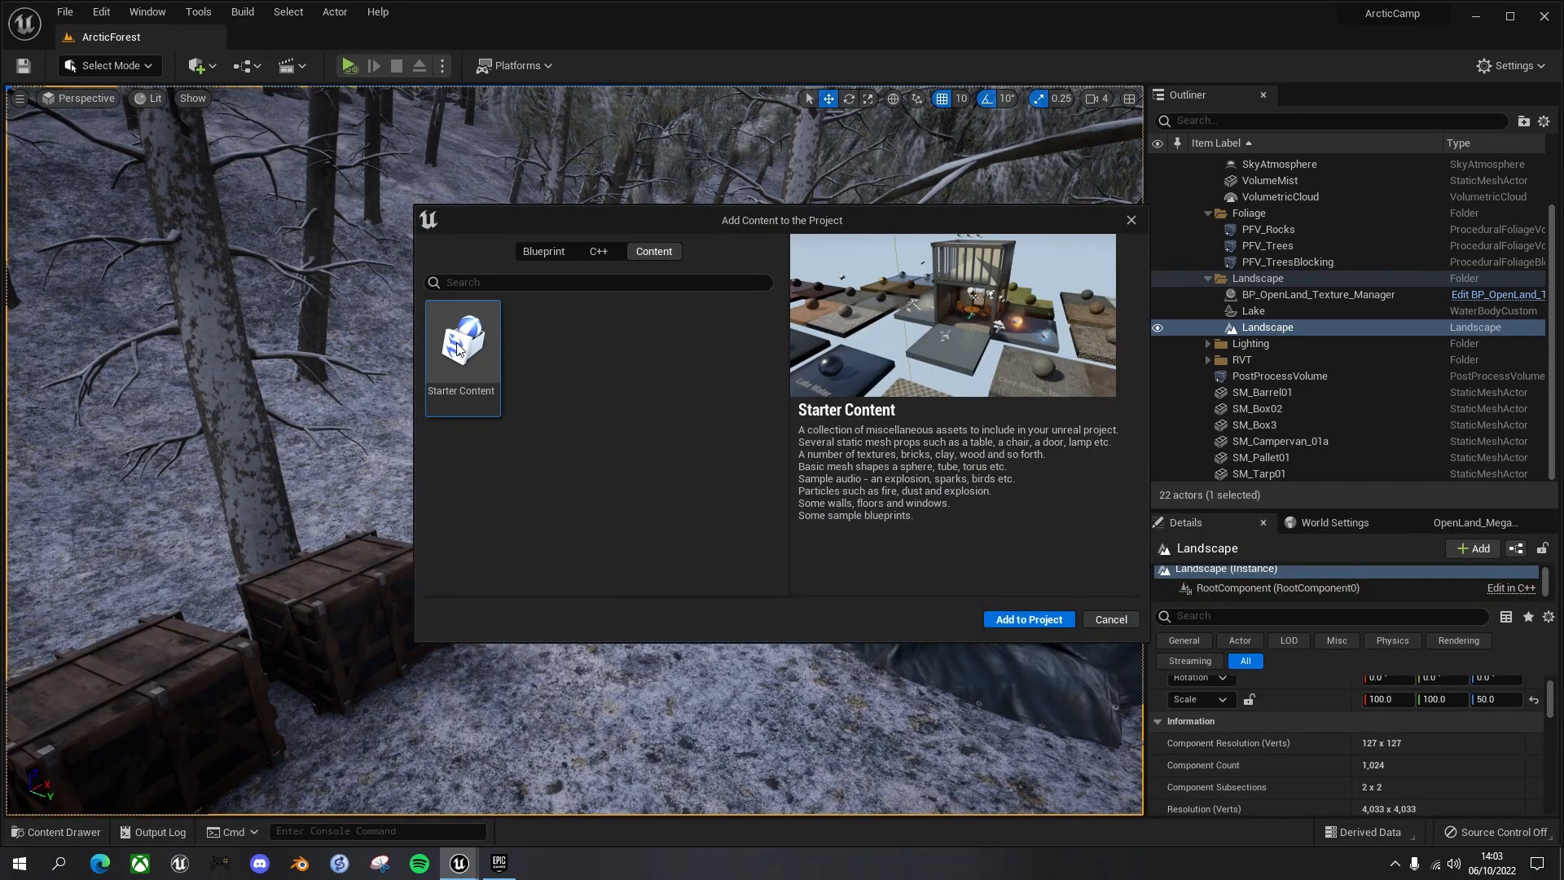
pyautogui.click(1029, 619)
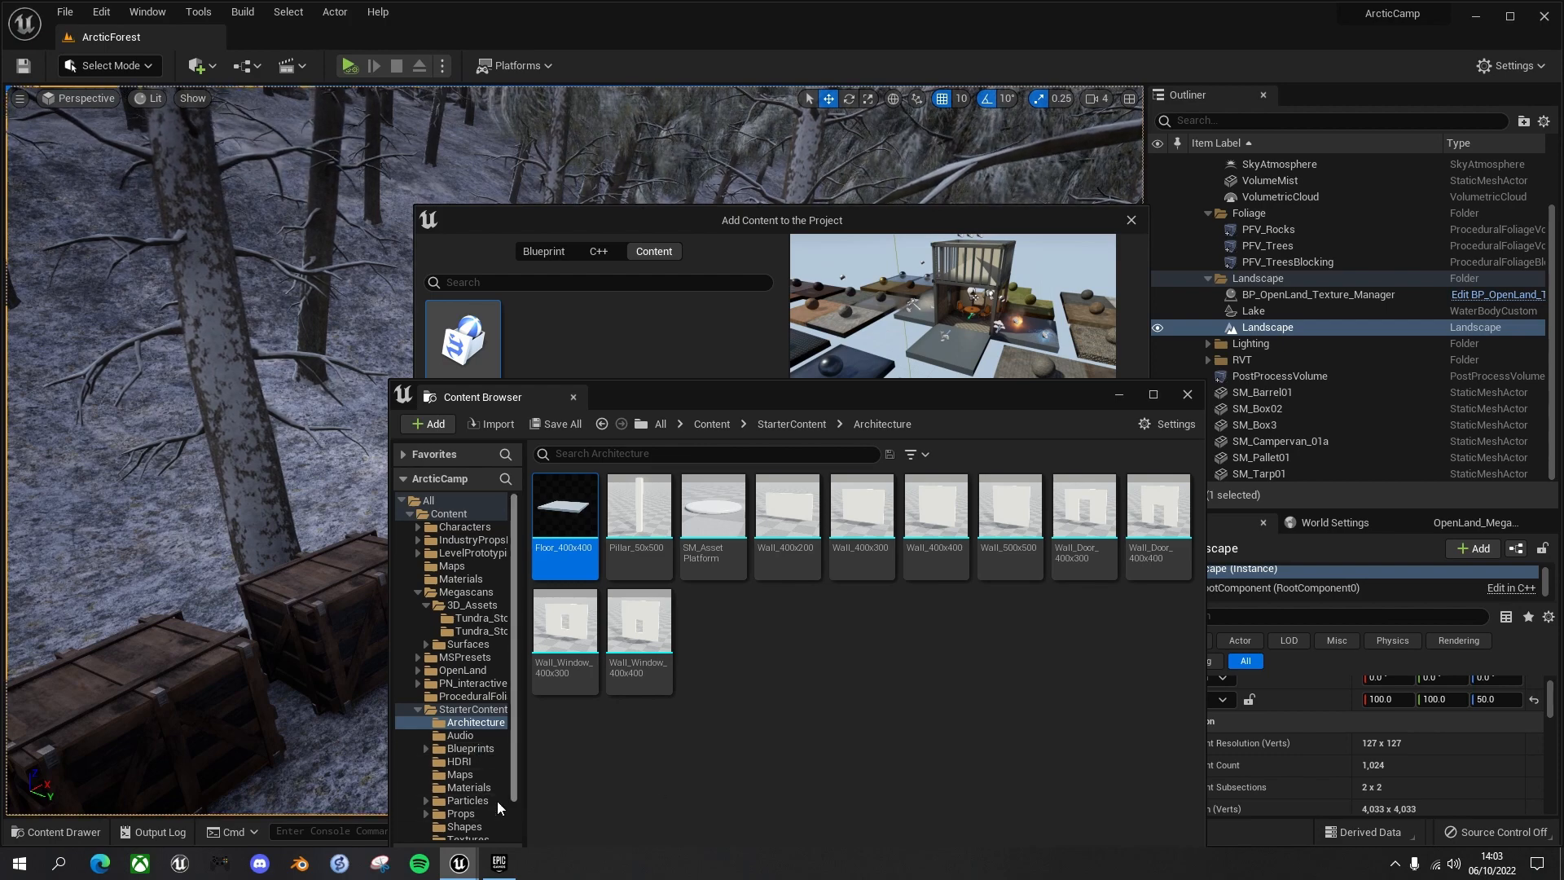
# Step: Place the P_Fire particle effect from StarterContent's Particles folder in the level and move it onto the wooden pallet
pyautogui.click(463, 801)
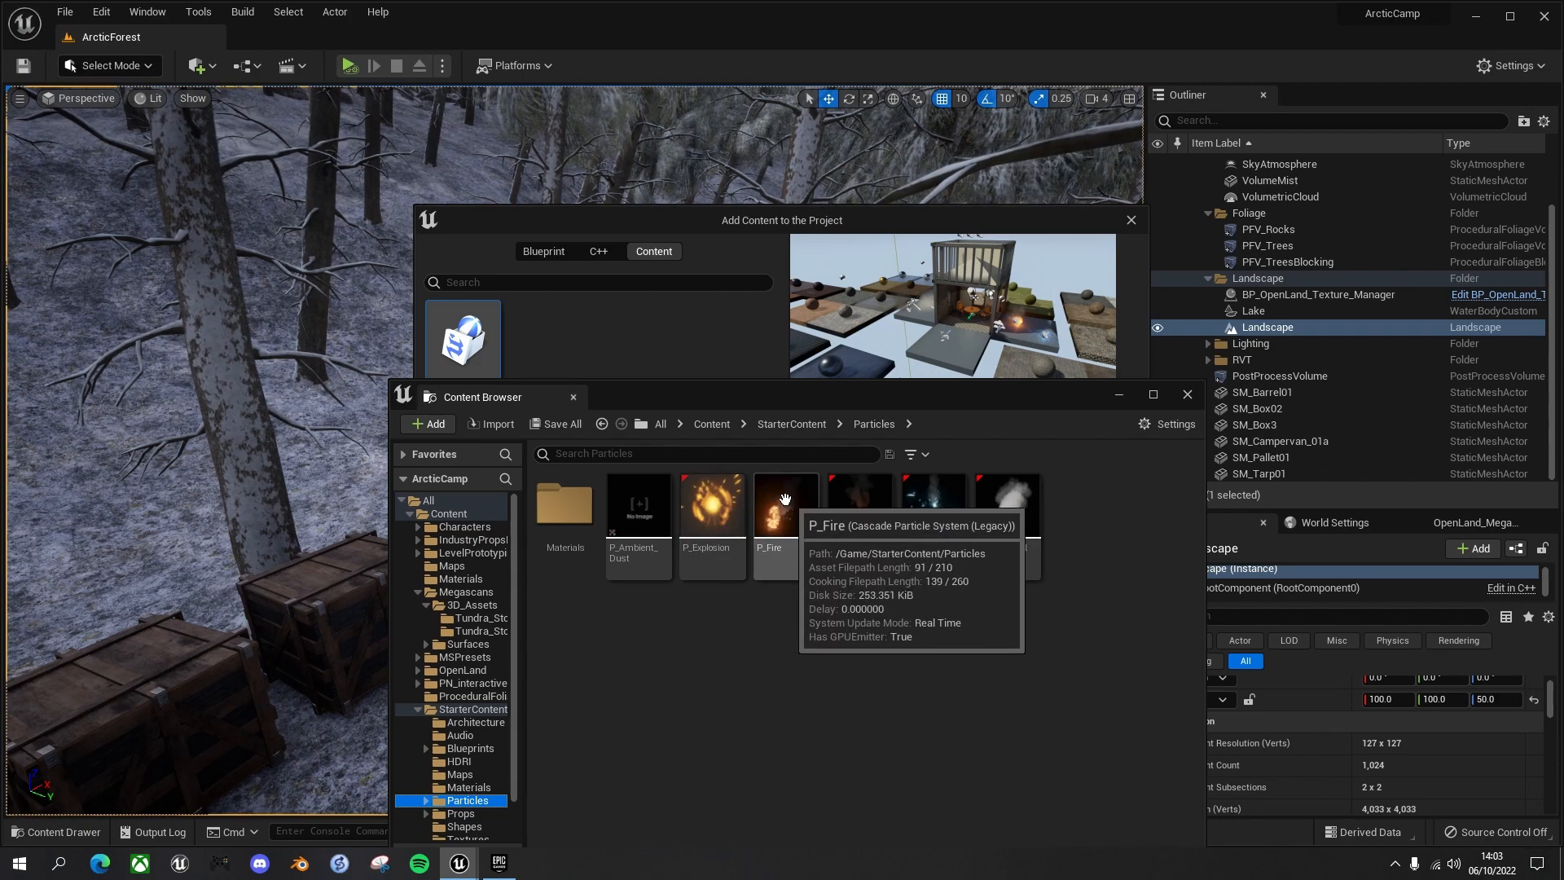
pyautogui.moveTo(785, 503); pyautogui.dragTo(342, 461)
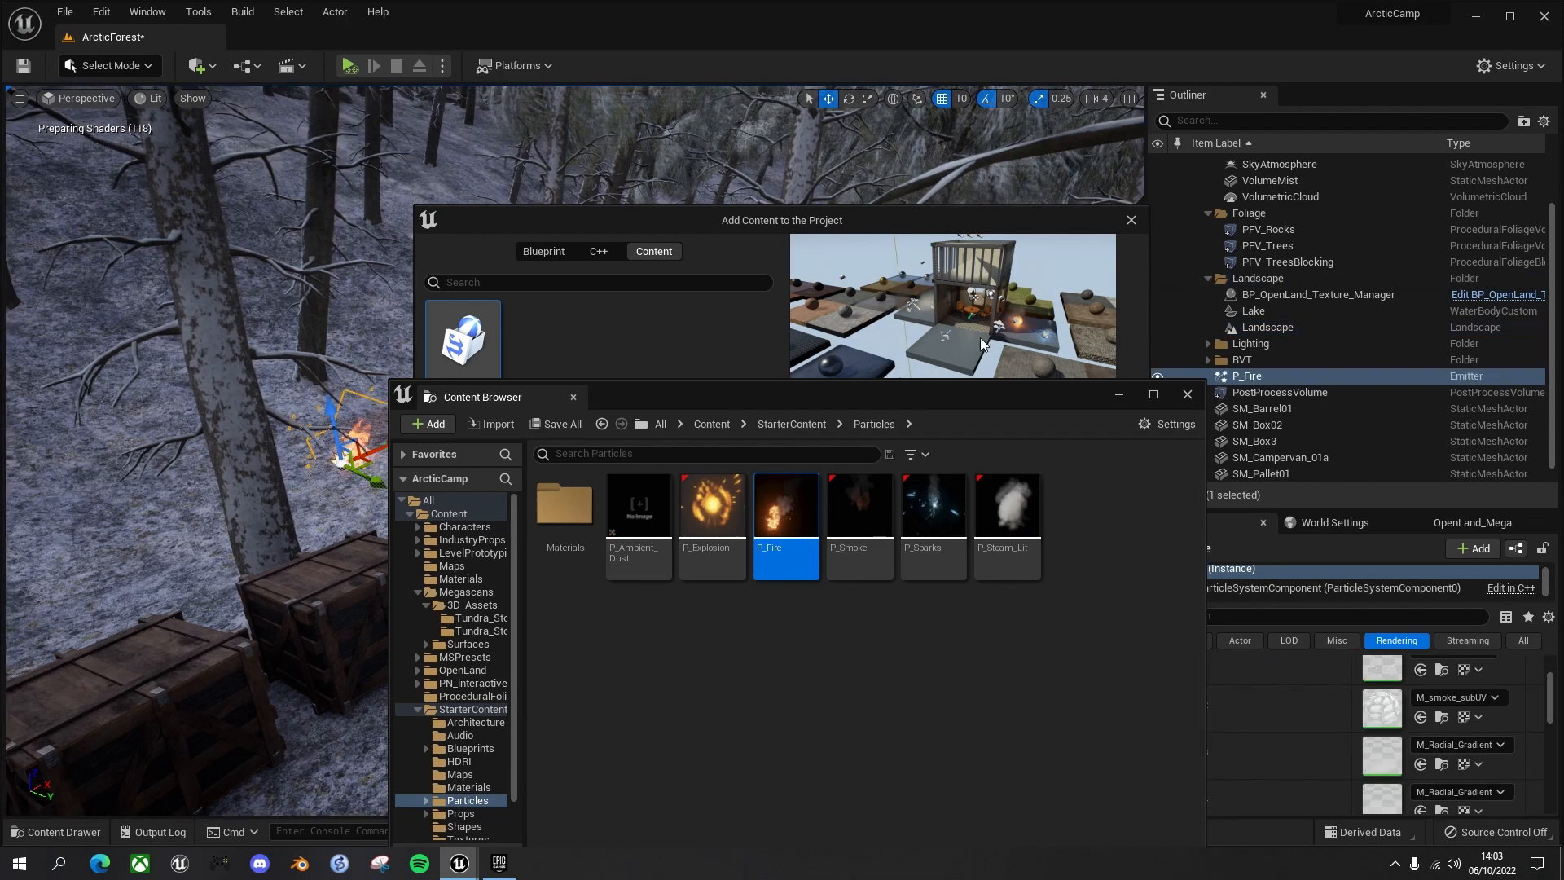
pyautogui.click(1187, 392)
pyautogui.click(1131, 220)
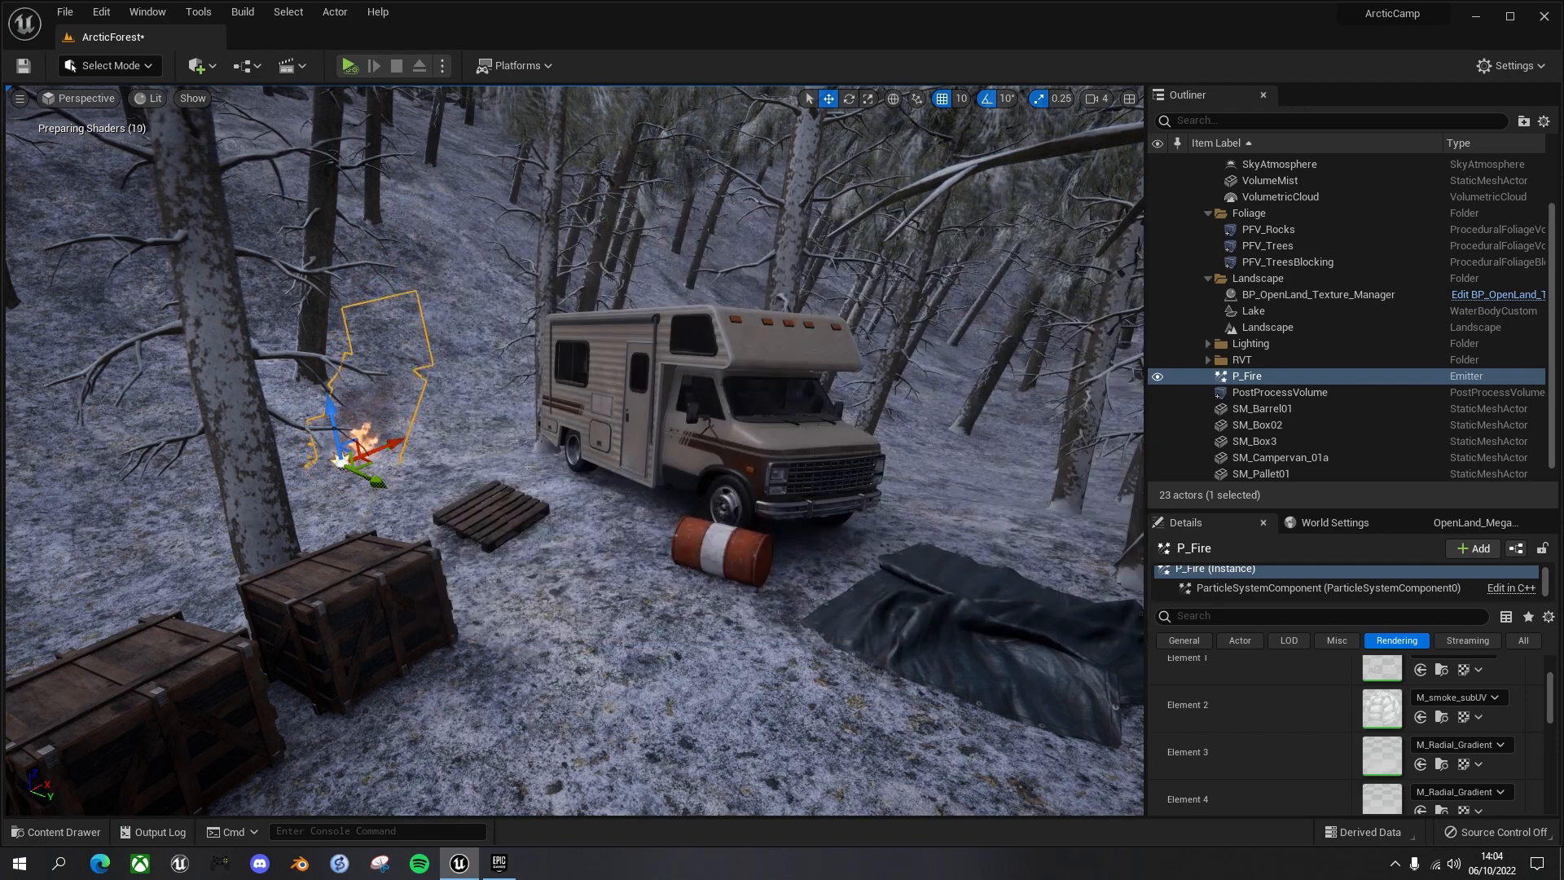
pyautogui.moveTo(363, 471); pyautogui.dragTo(512, 512)
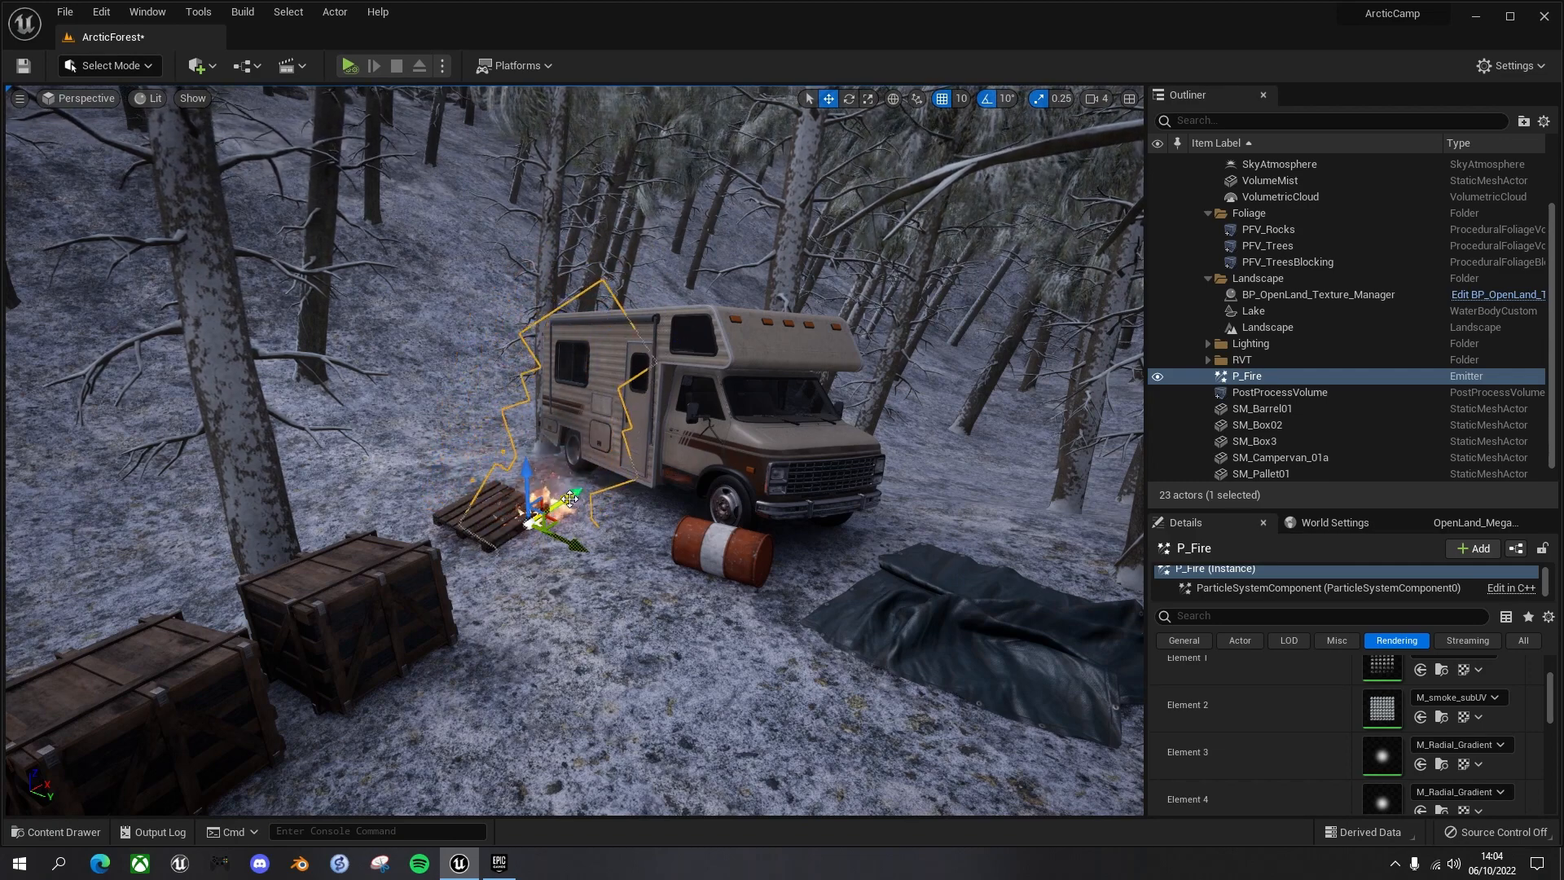
pyautogui.moveTo(557, 509); pyautogui.dragTo(515, 512)
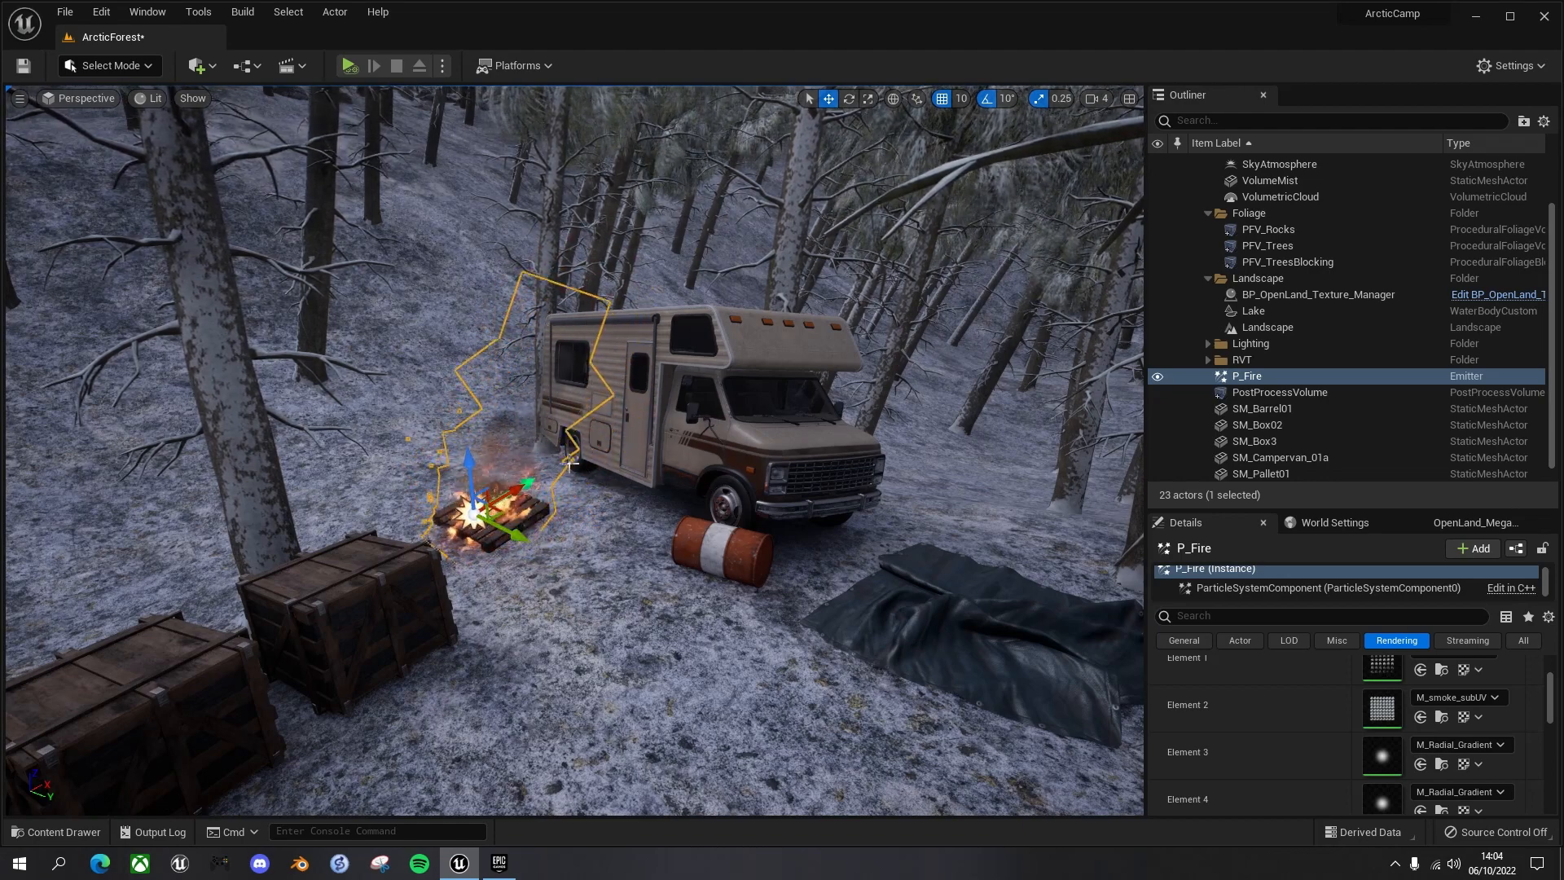
pyautogui.press('Escape')
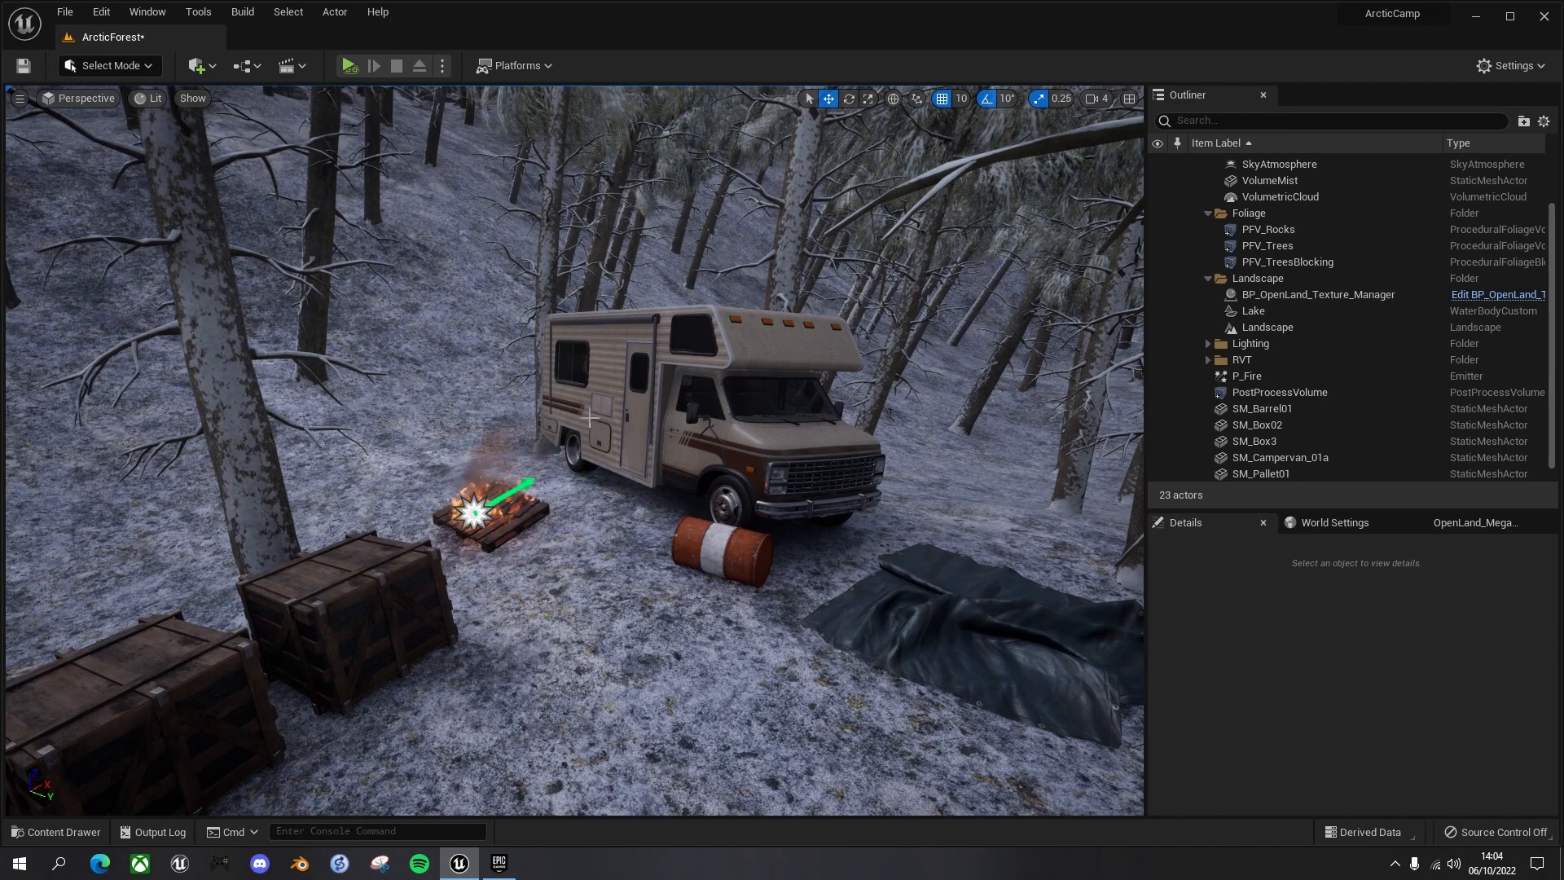
pyautogui.click(473, 512)
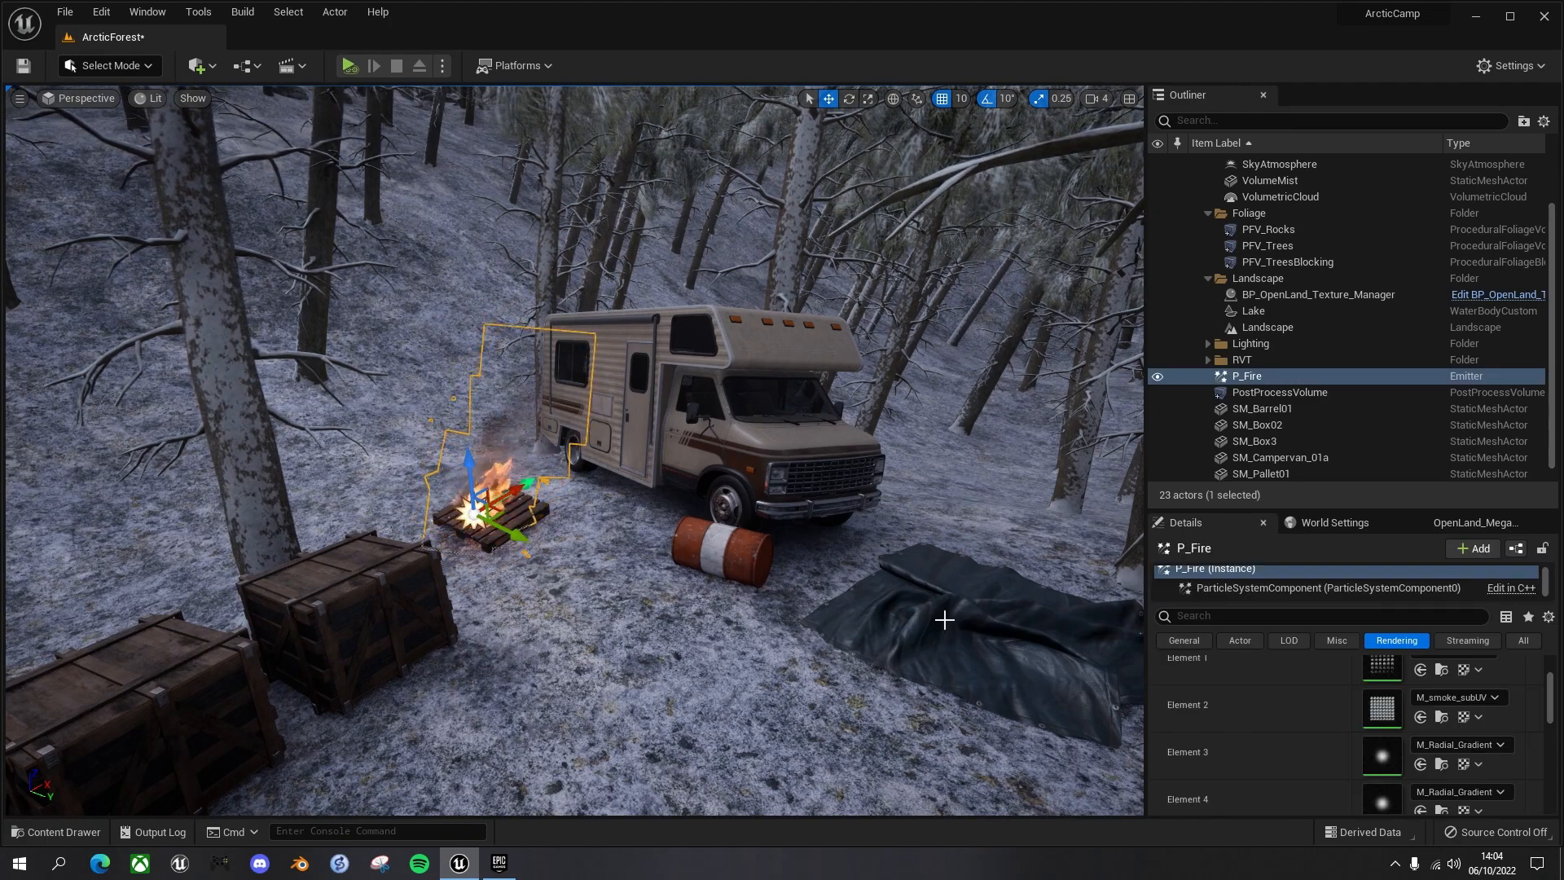
pyautogui.click(685, 560)
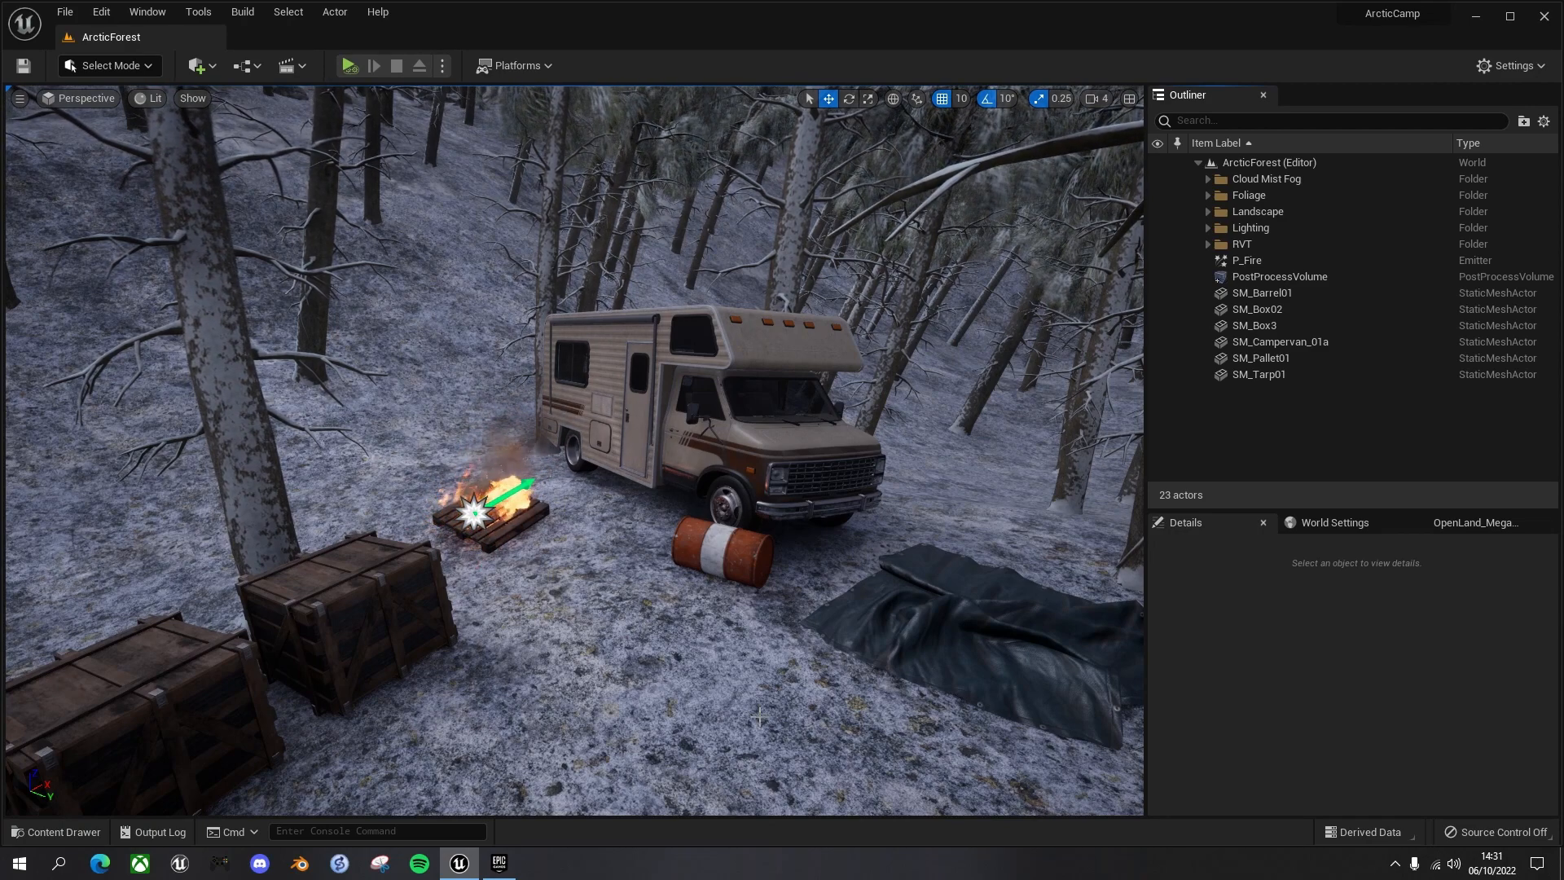
# Step: Switch to landscape painting, assign SandAlpha_LayerInfo to the SandAlpha layer and make that layer the paint target
pyautogui.click(145, 64)
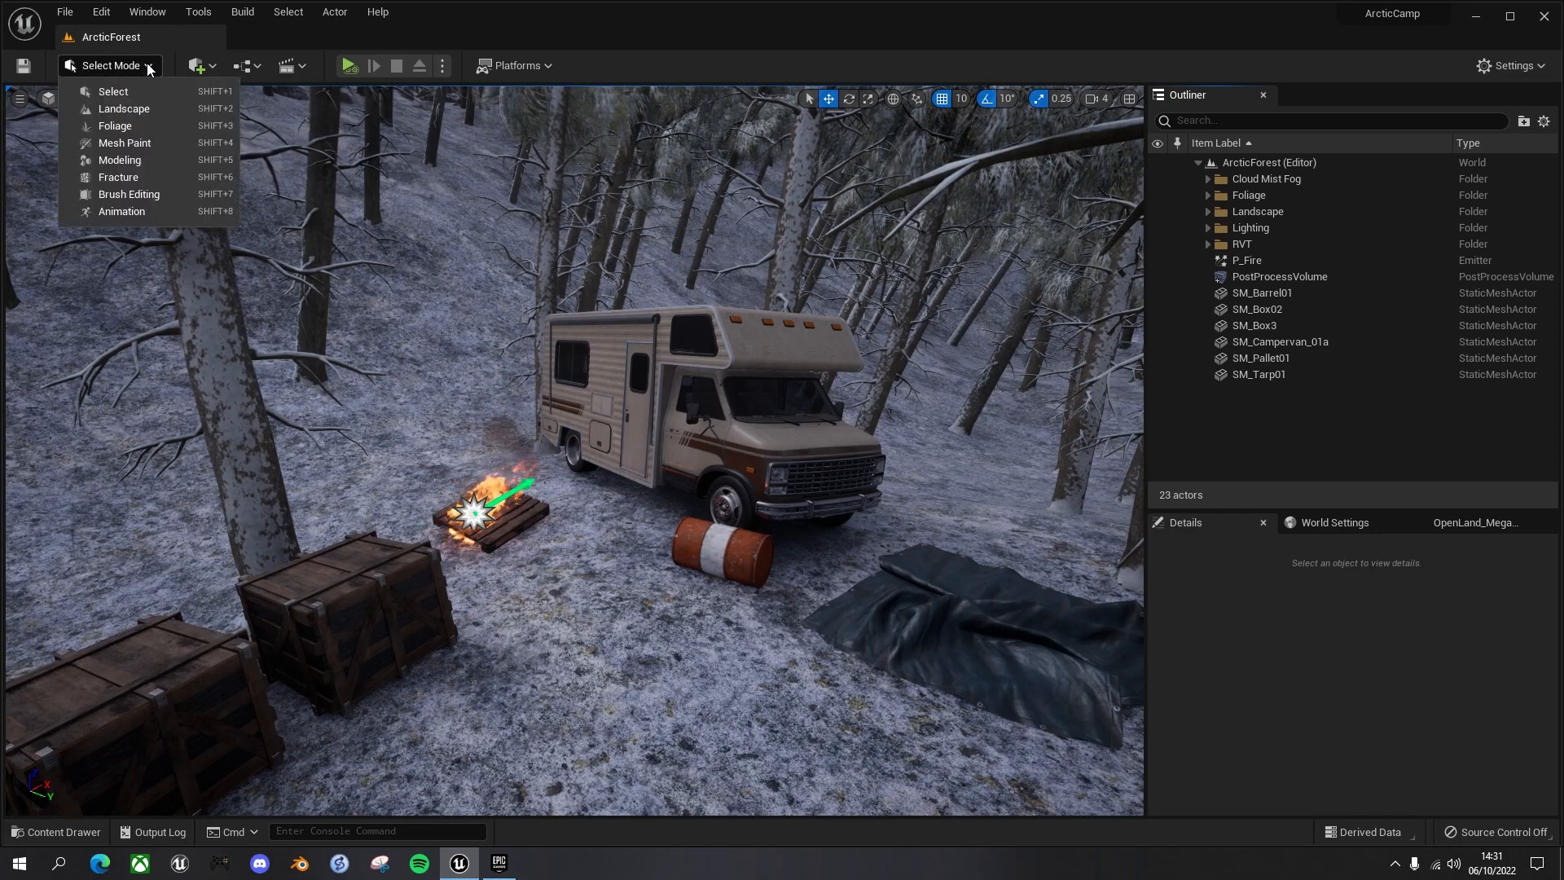
pyautogui.click(146, 109)
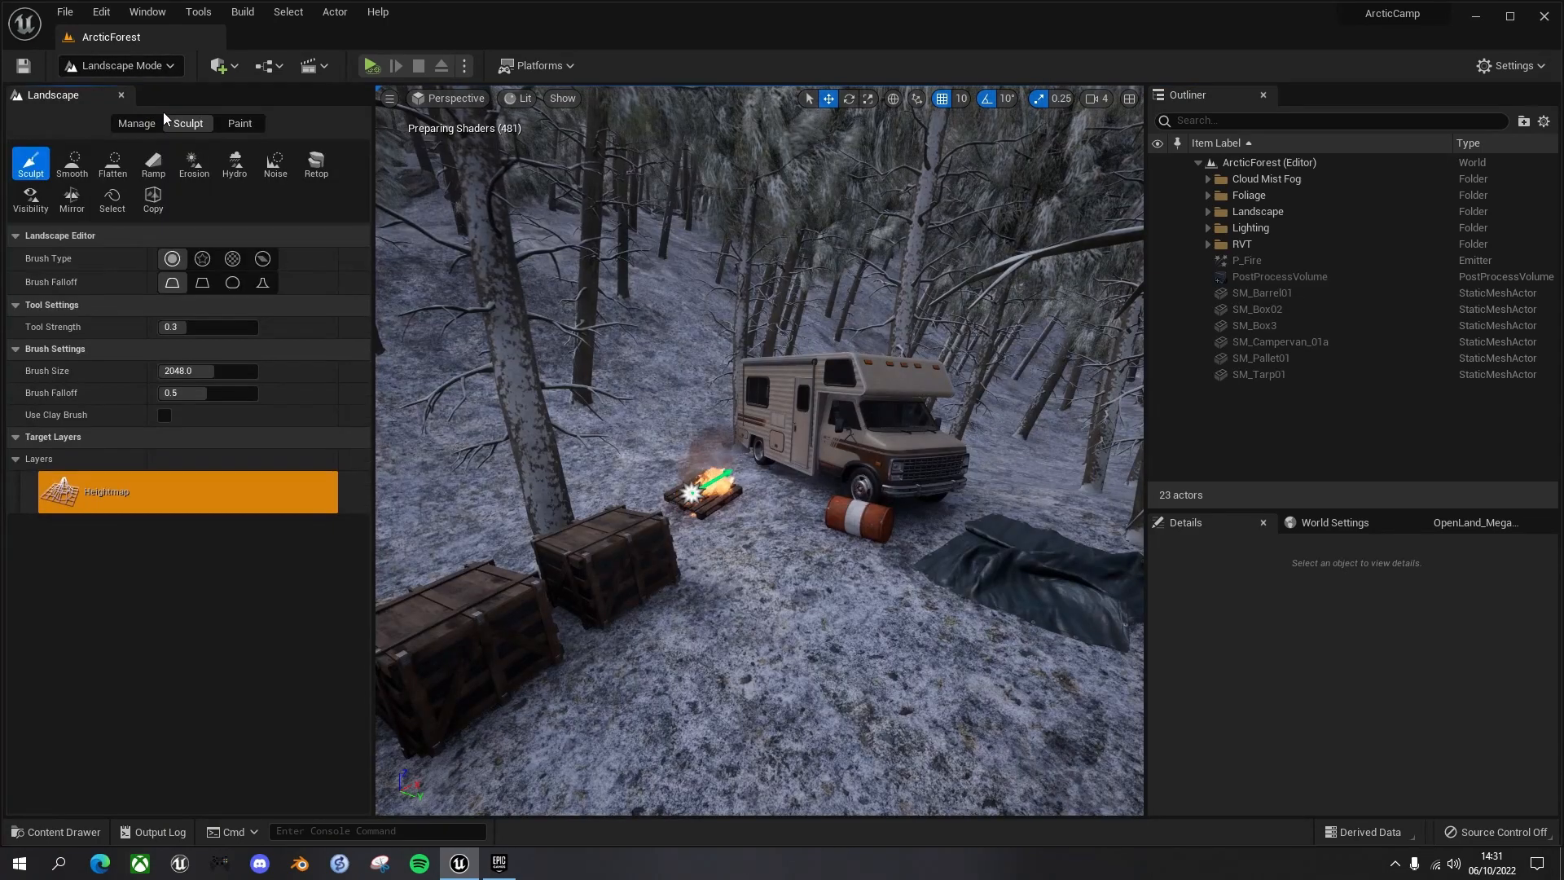
pyautogui.click(239, 125)
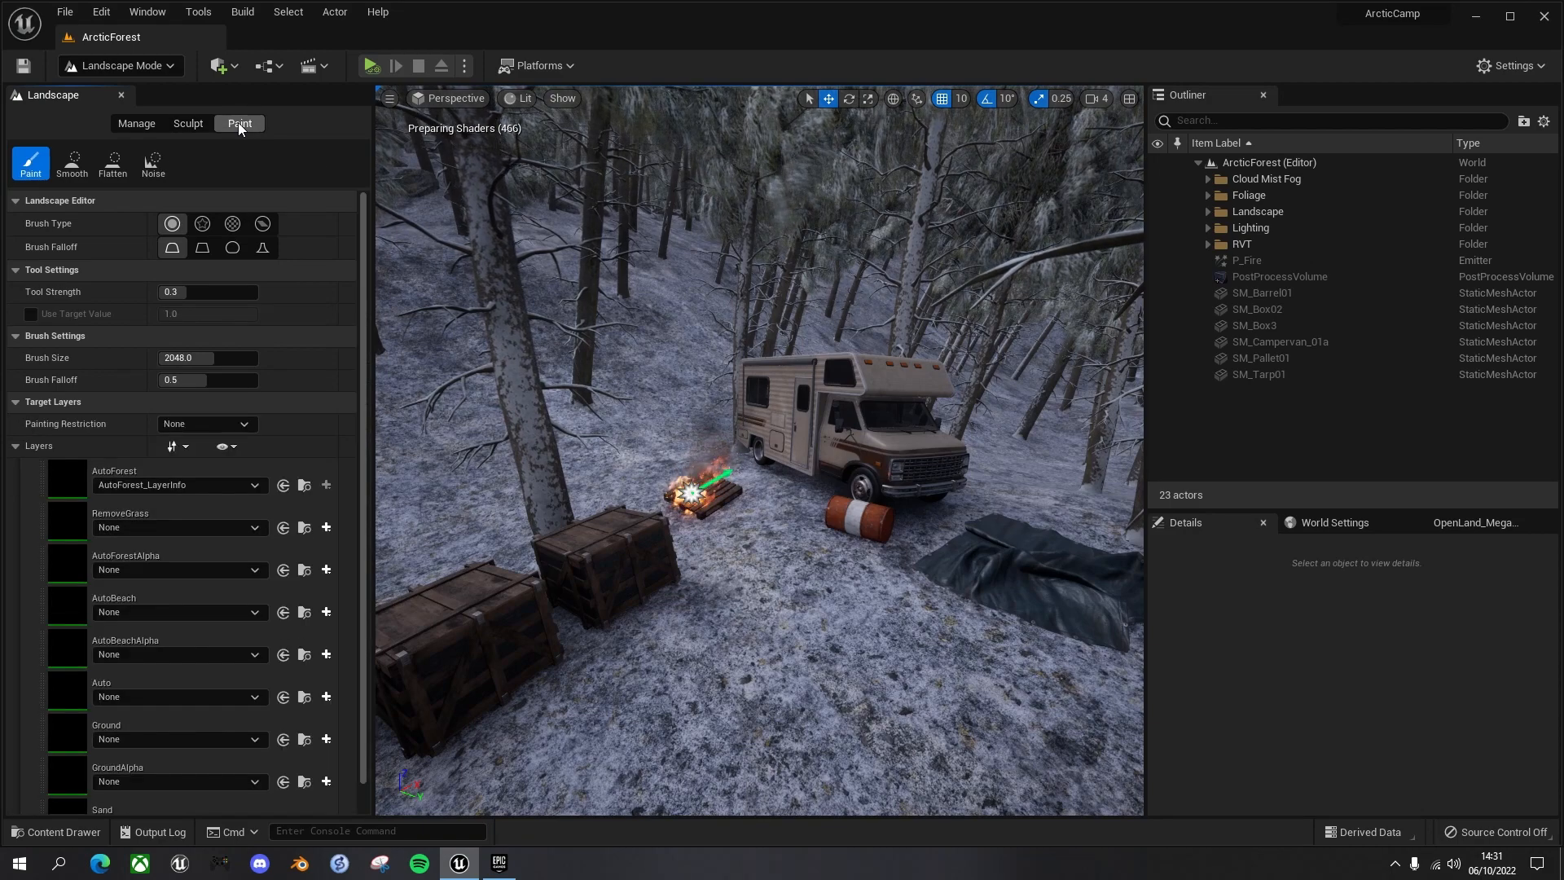
pyautogui.moveTo(365, 311); pyautogui.dragTo(326, 529)
pyautogui.scroll(-3, 228, 542)
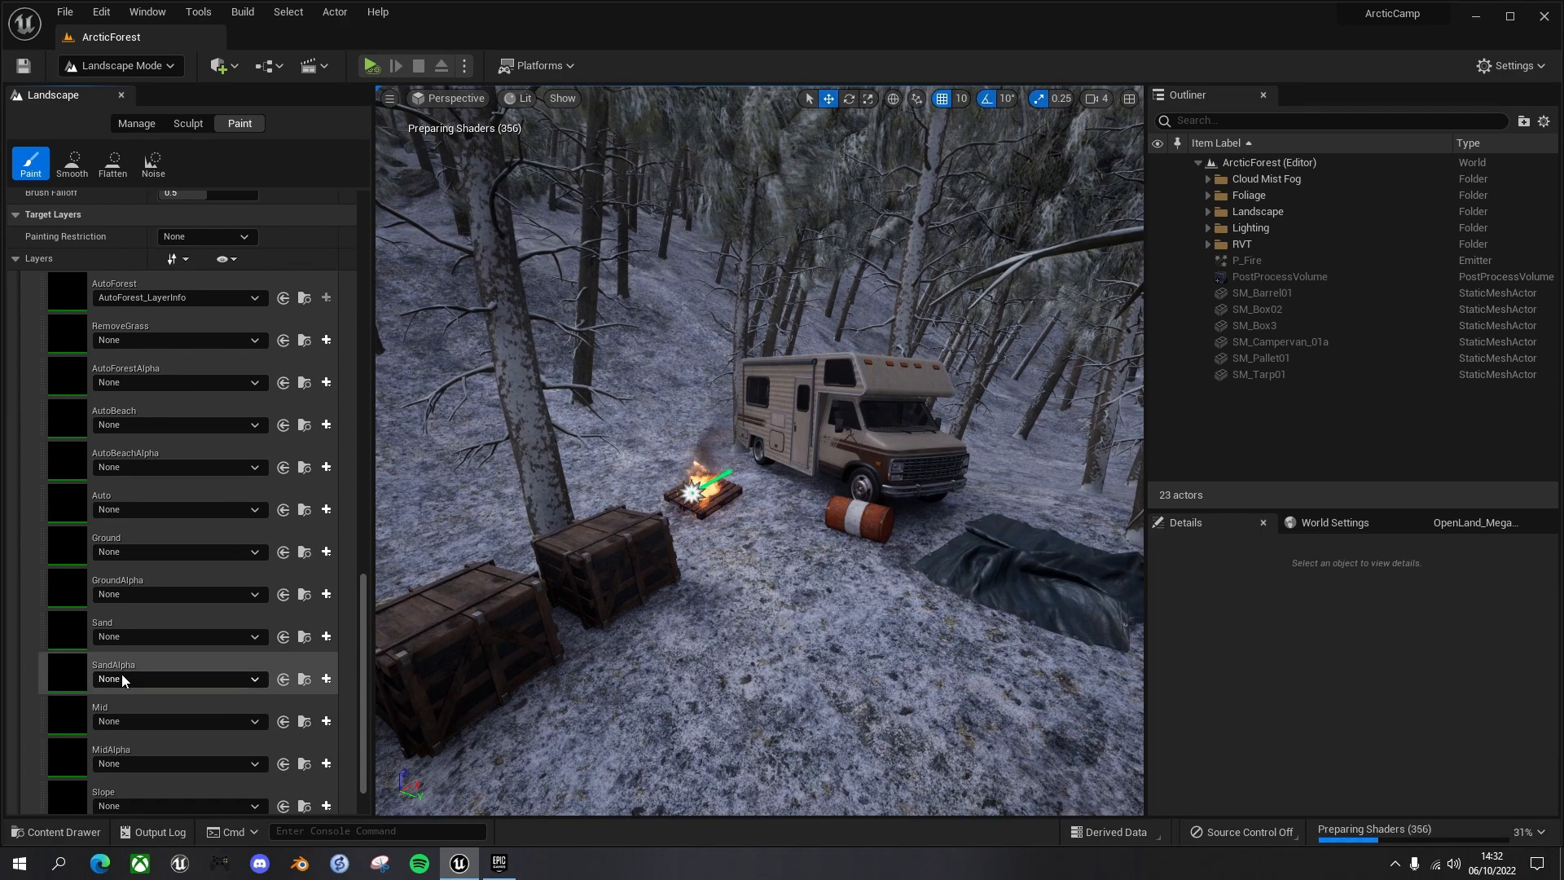
pyautogui.click(251, 681)
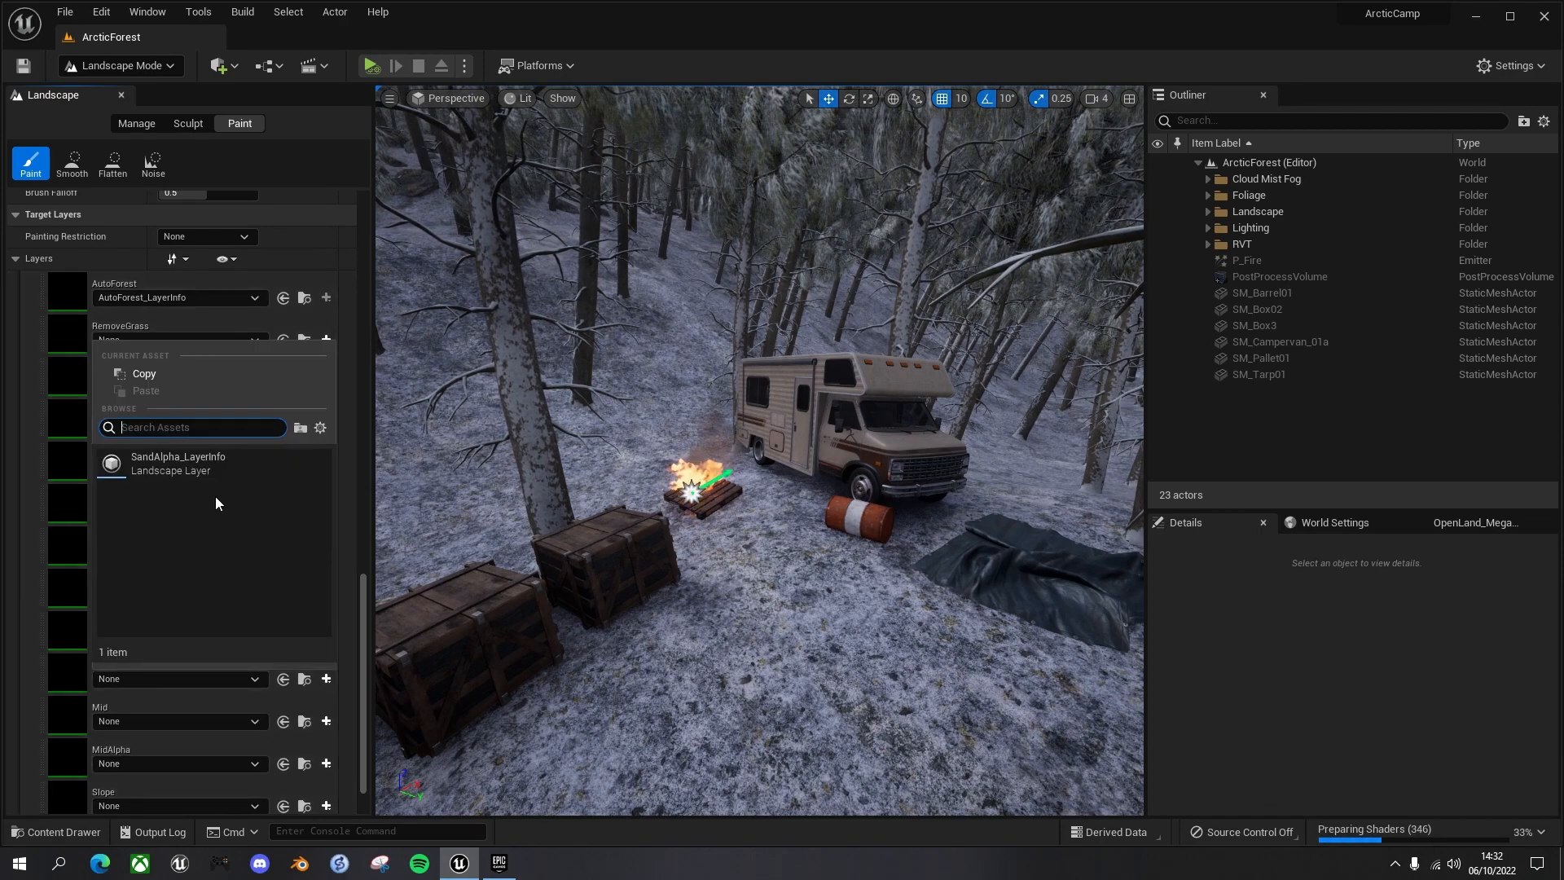
pyautogui.click(193, 457)
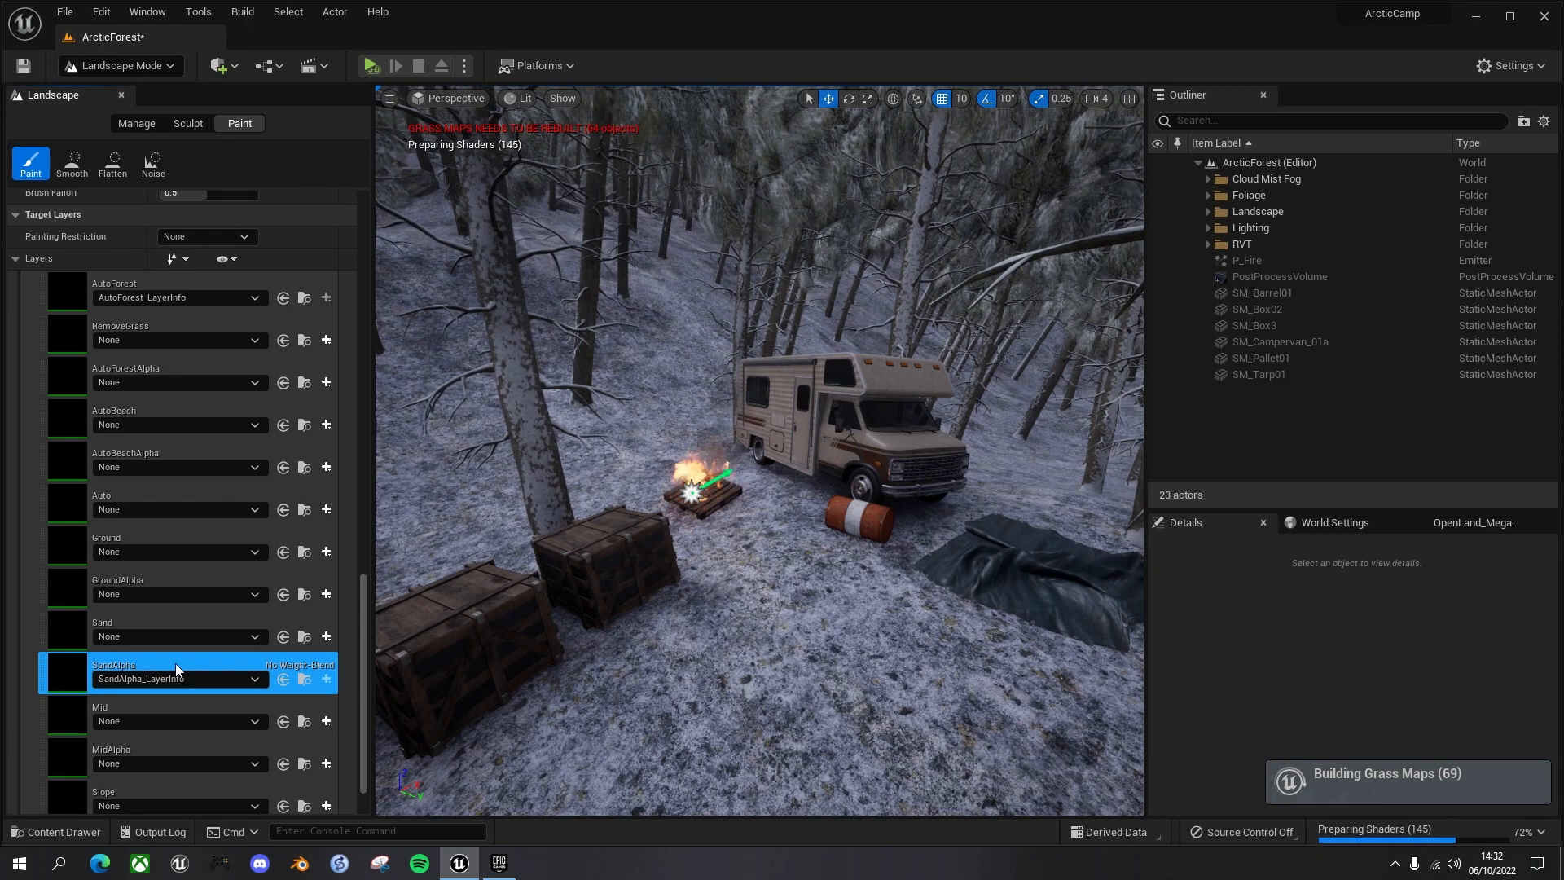
pyautogui.click(212, 673)
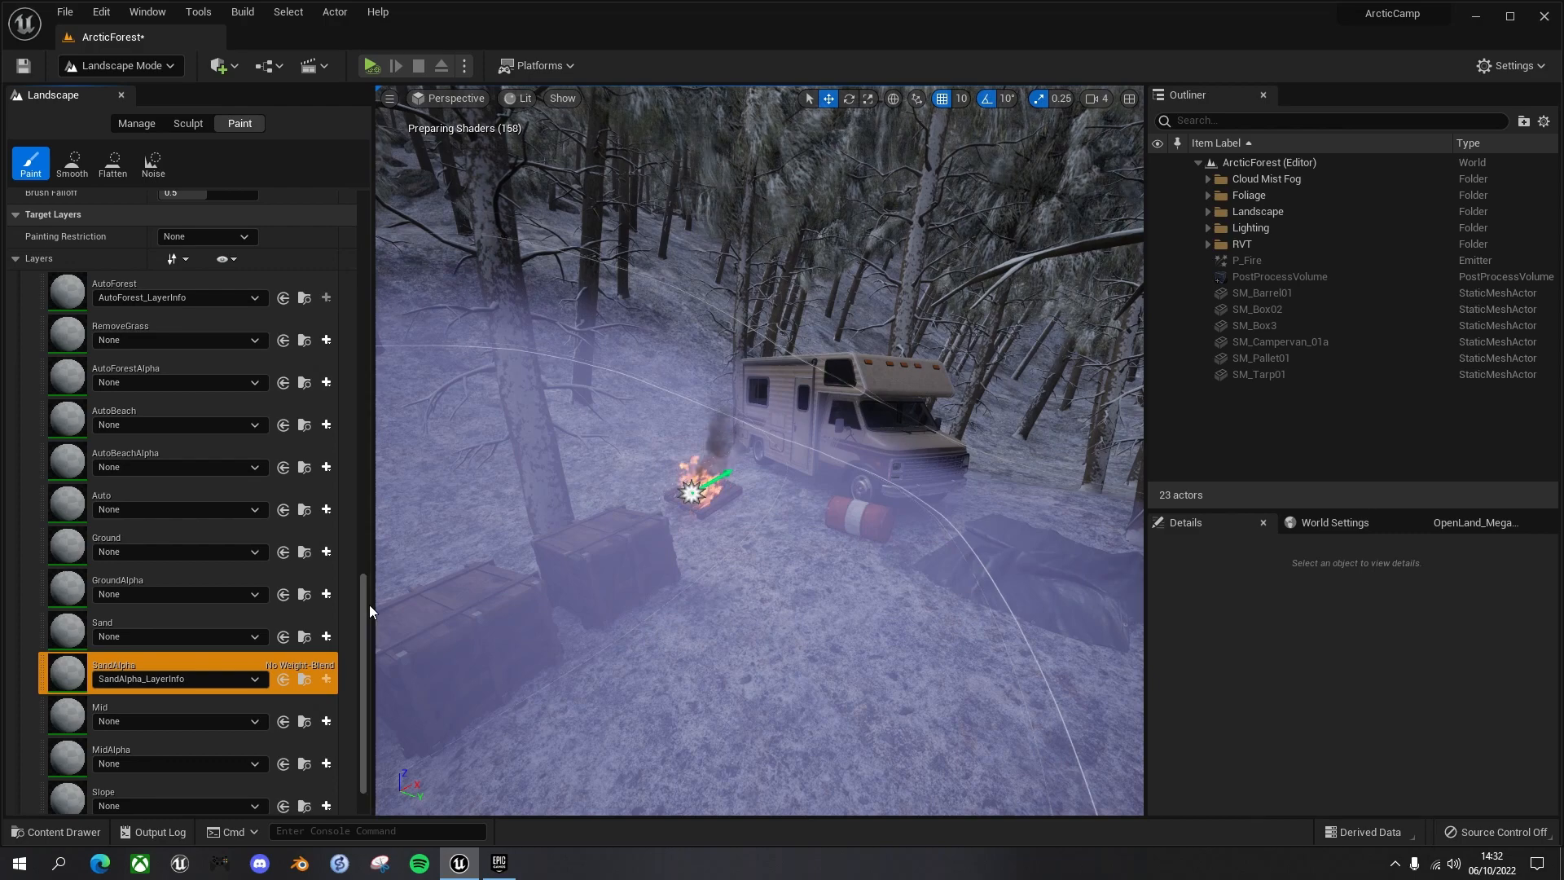
# Step: Set the landscape paint brush size to 200 and raise its falloff to about 0.99
pyautogui.moveTo(365, 604)
pyautogui.mouseDown()
pyautogui.moveTo(380, 276)
pyautogui.moveTo(360, 185)
pyautogui.mouseUp()
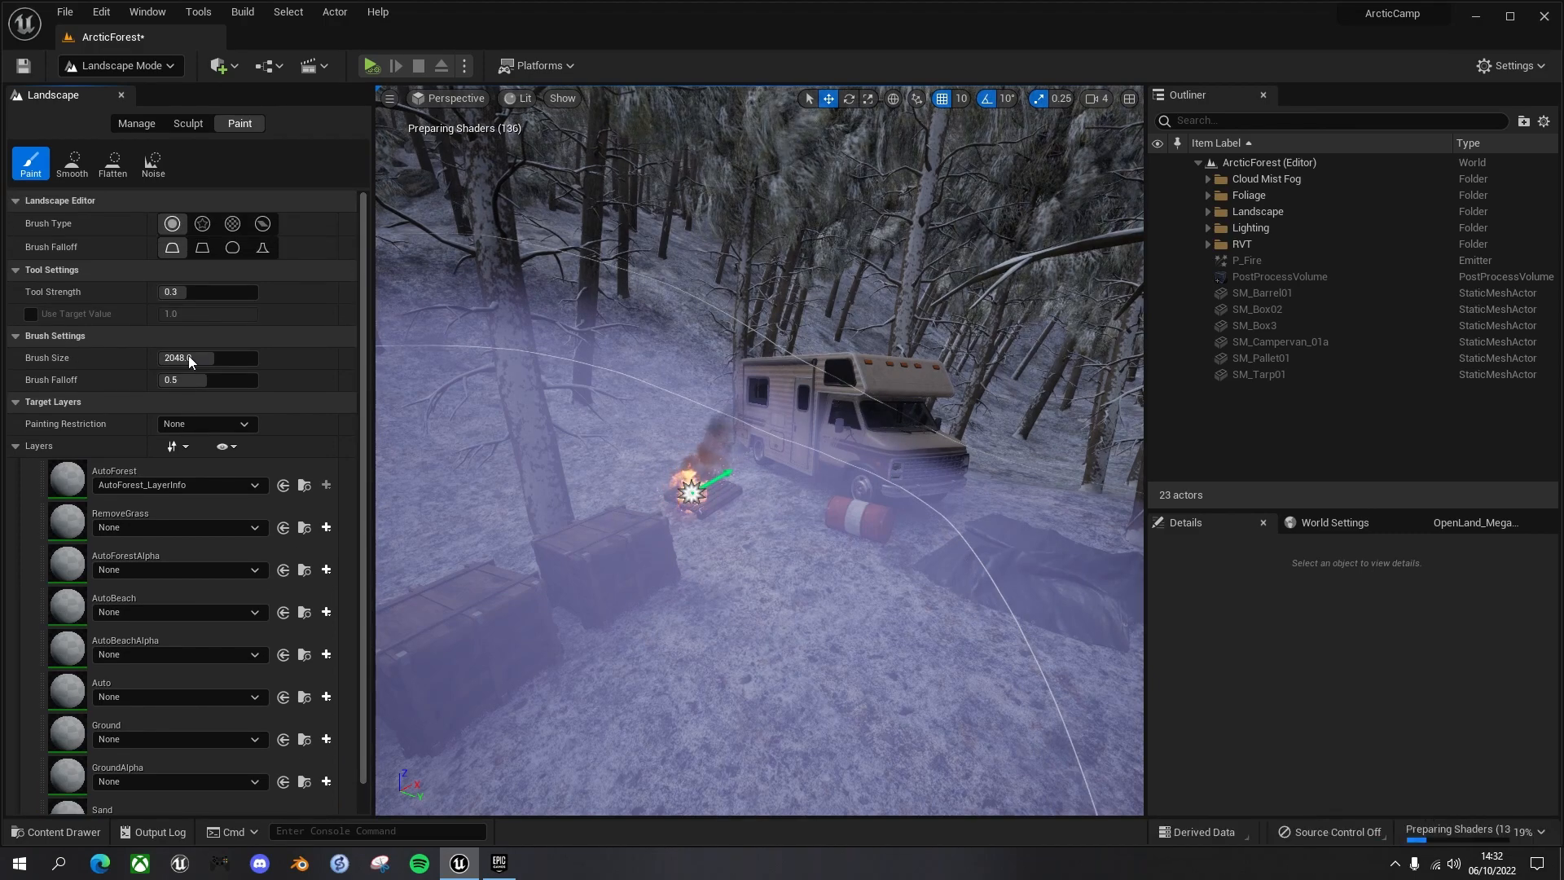
pyautogui.click(189, 357)
pyautogui.write('50')
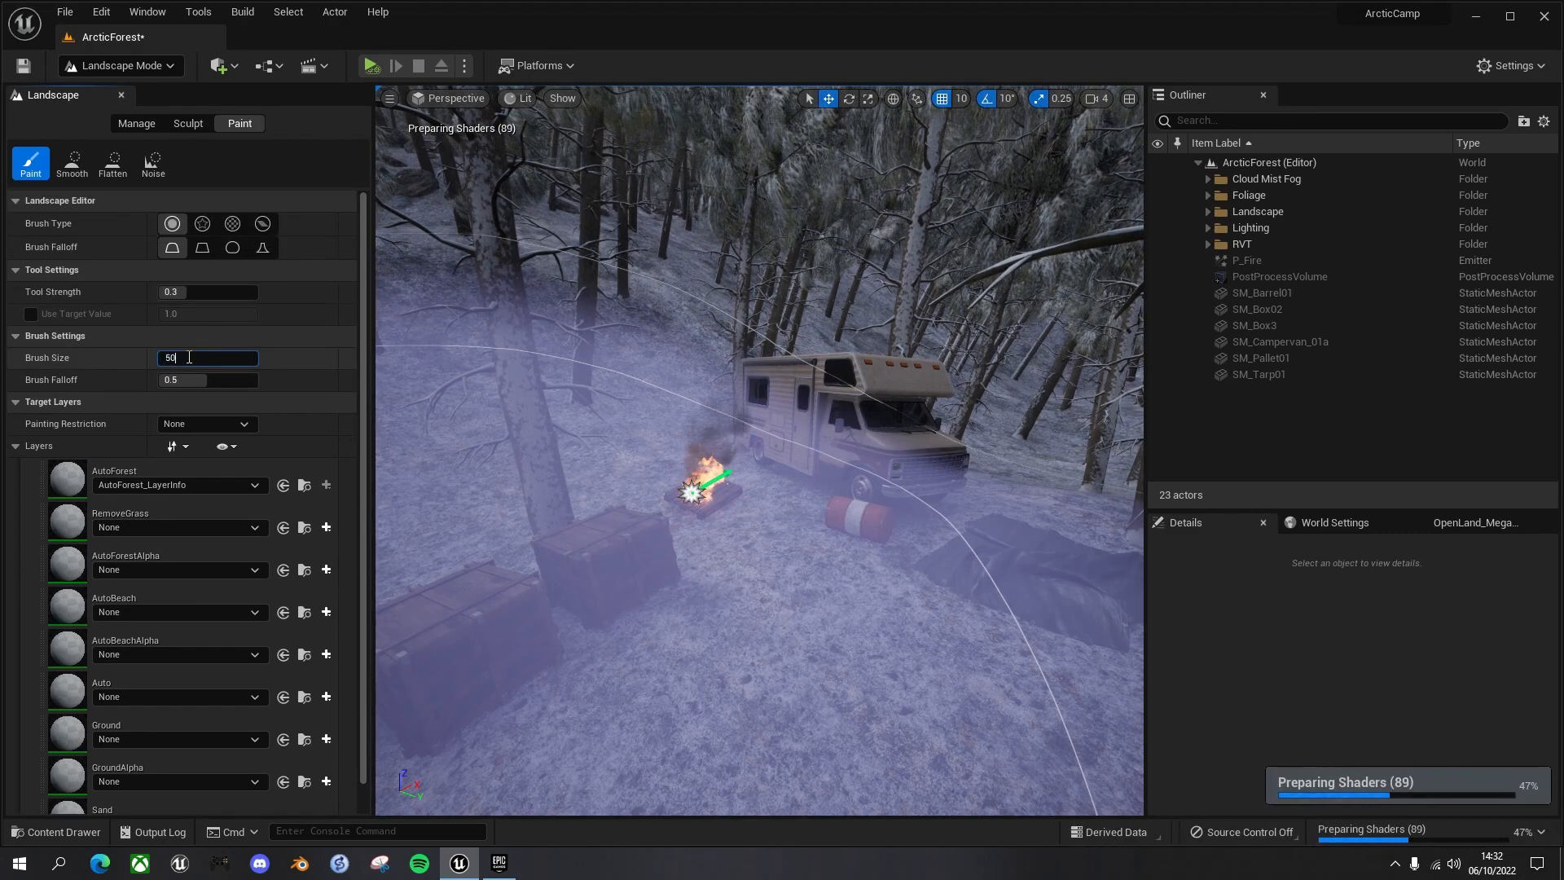
pyautogui.write('0')
pyautogui.press('Return')
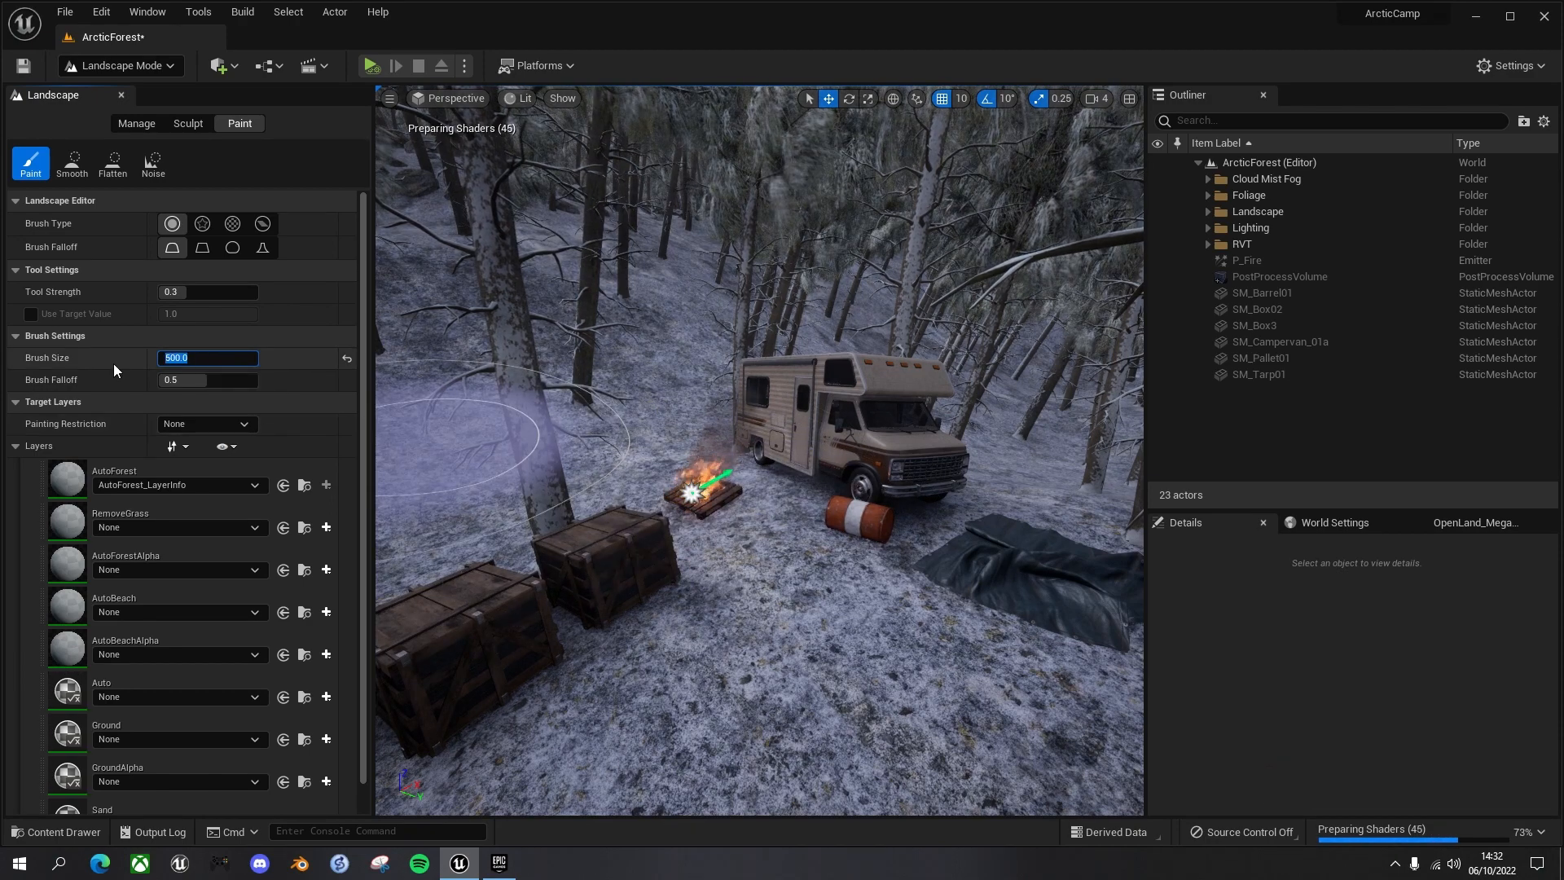
pyautogui.write('200')
pyautogui.press('Return')
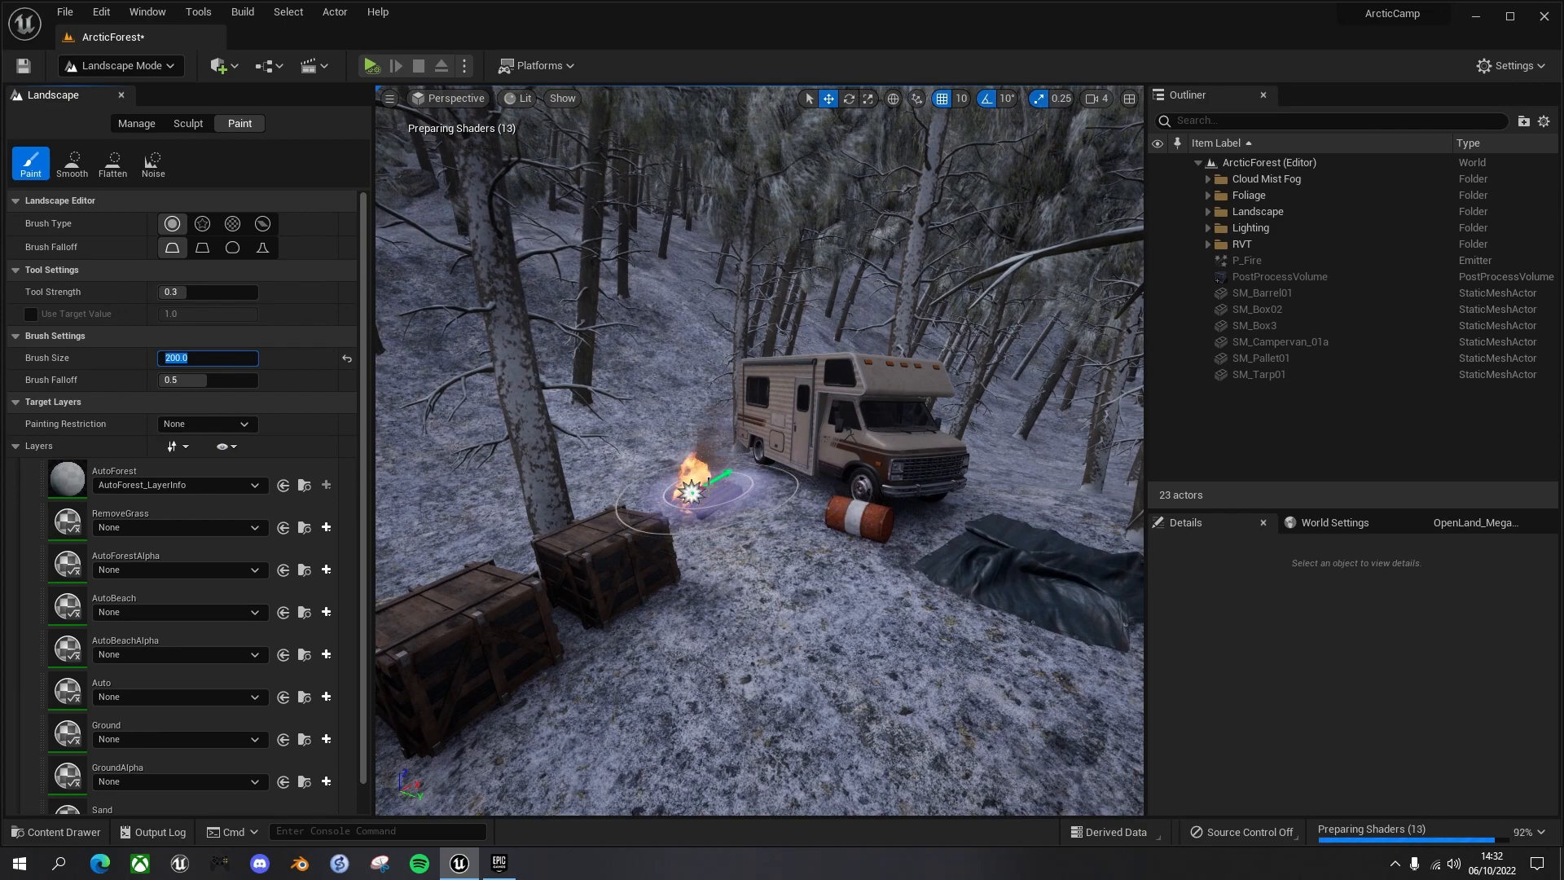
pyautogui.moveTo(206, 381); pyautogui.dragTo(257, 380)
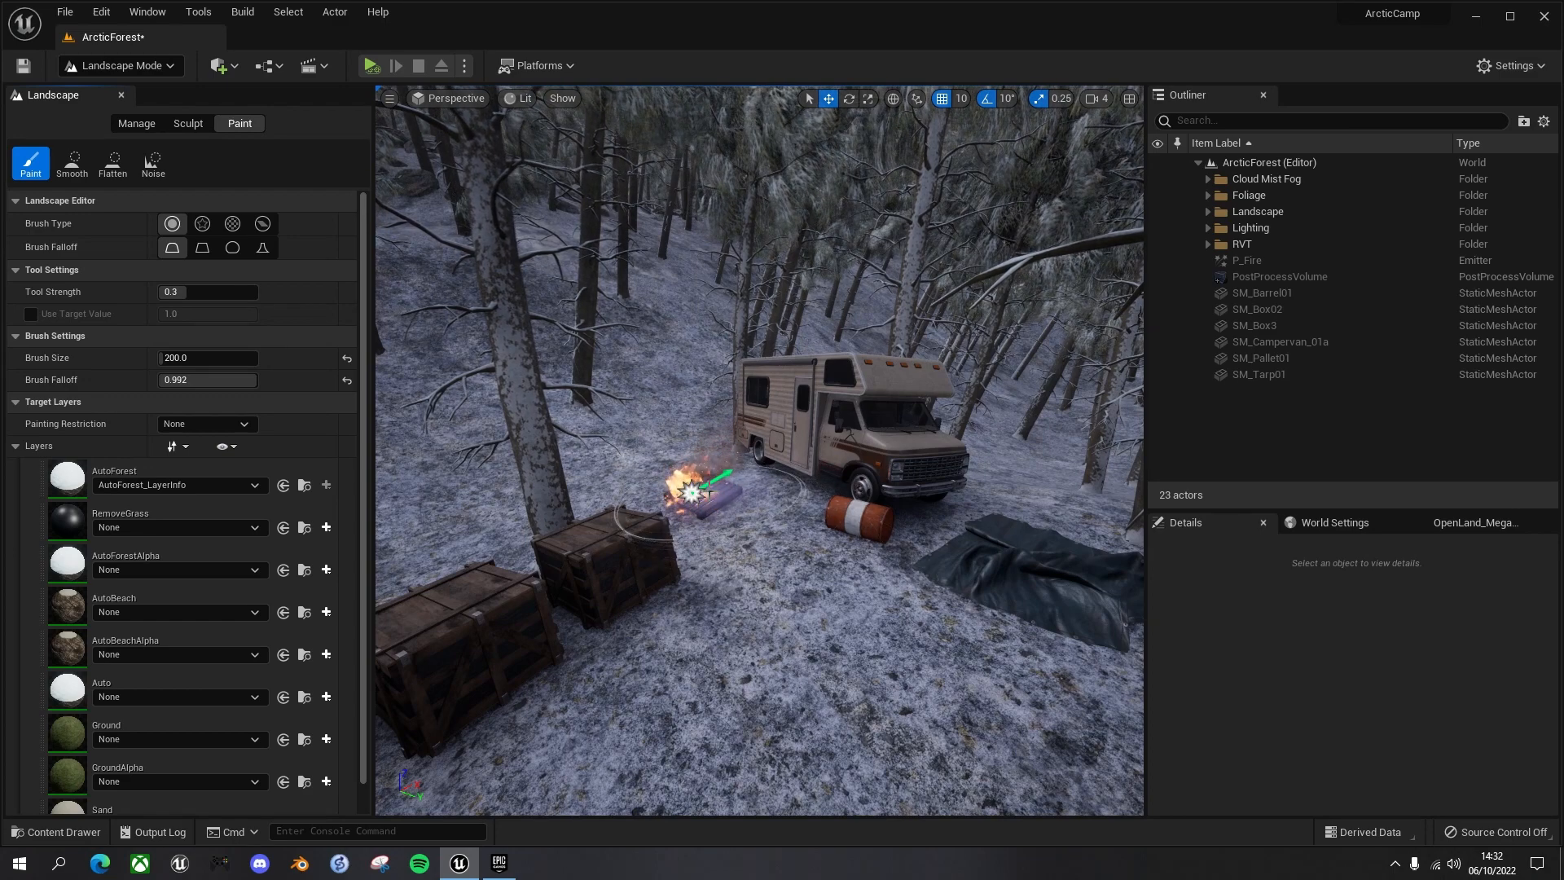
# Step: Try to paint the SandAlpha layer on the ground around the campfire, then return to Select mode
pyautogui.moveTo(706, 501); pyautogui.dragTo(721, 505)
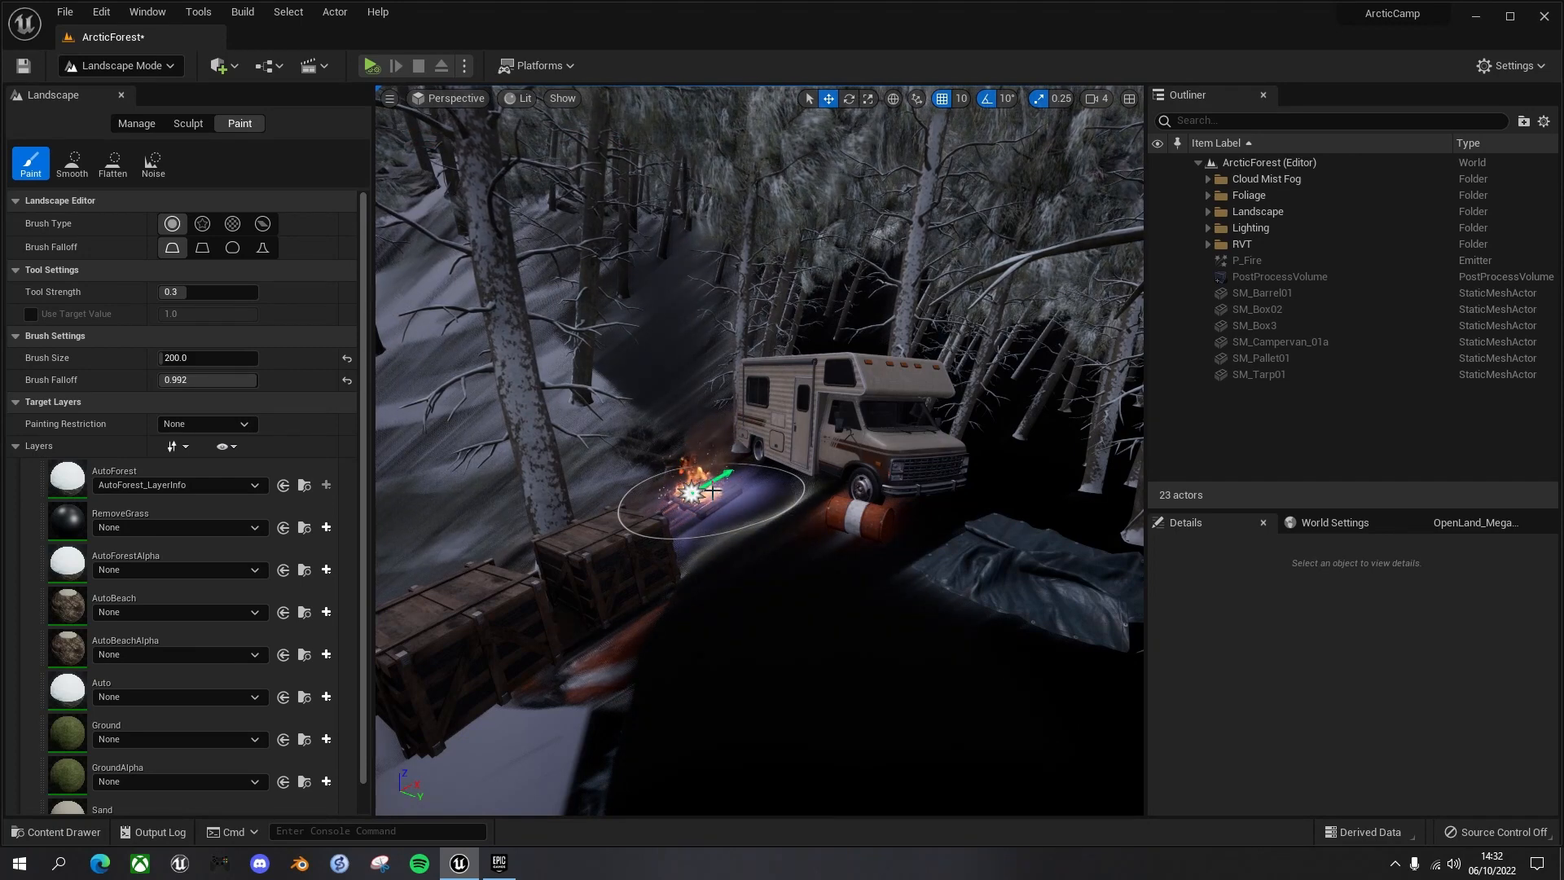
pyautogui.scroll(-4, 179, 652)
pyautogui.click(130, 697)
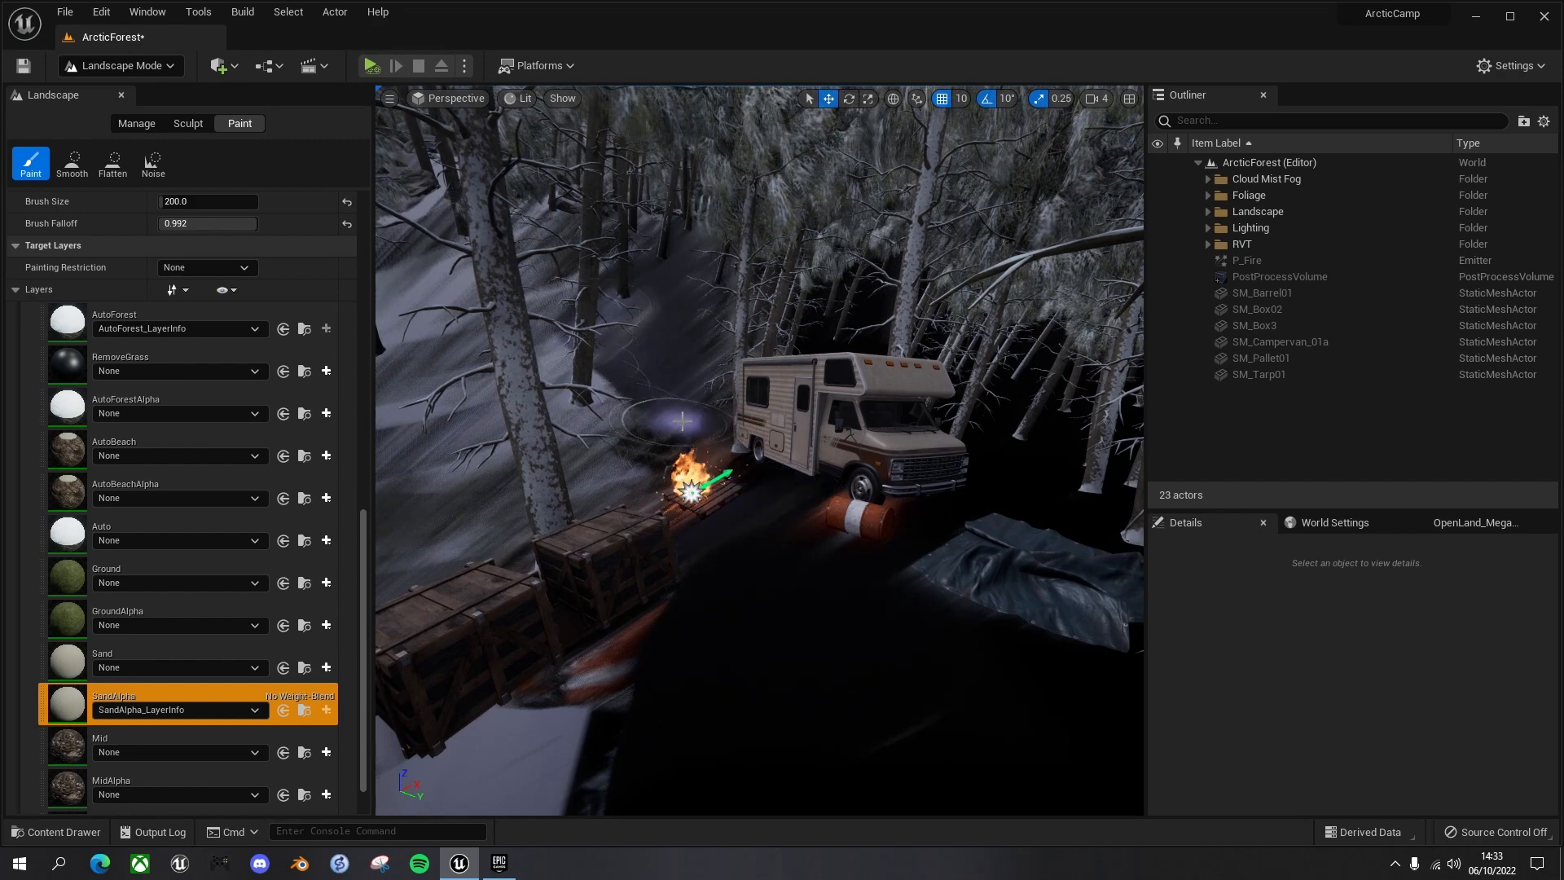
pyautogui.click(163, 65)
pyautogui.click(164, 87)
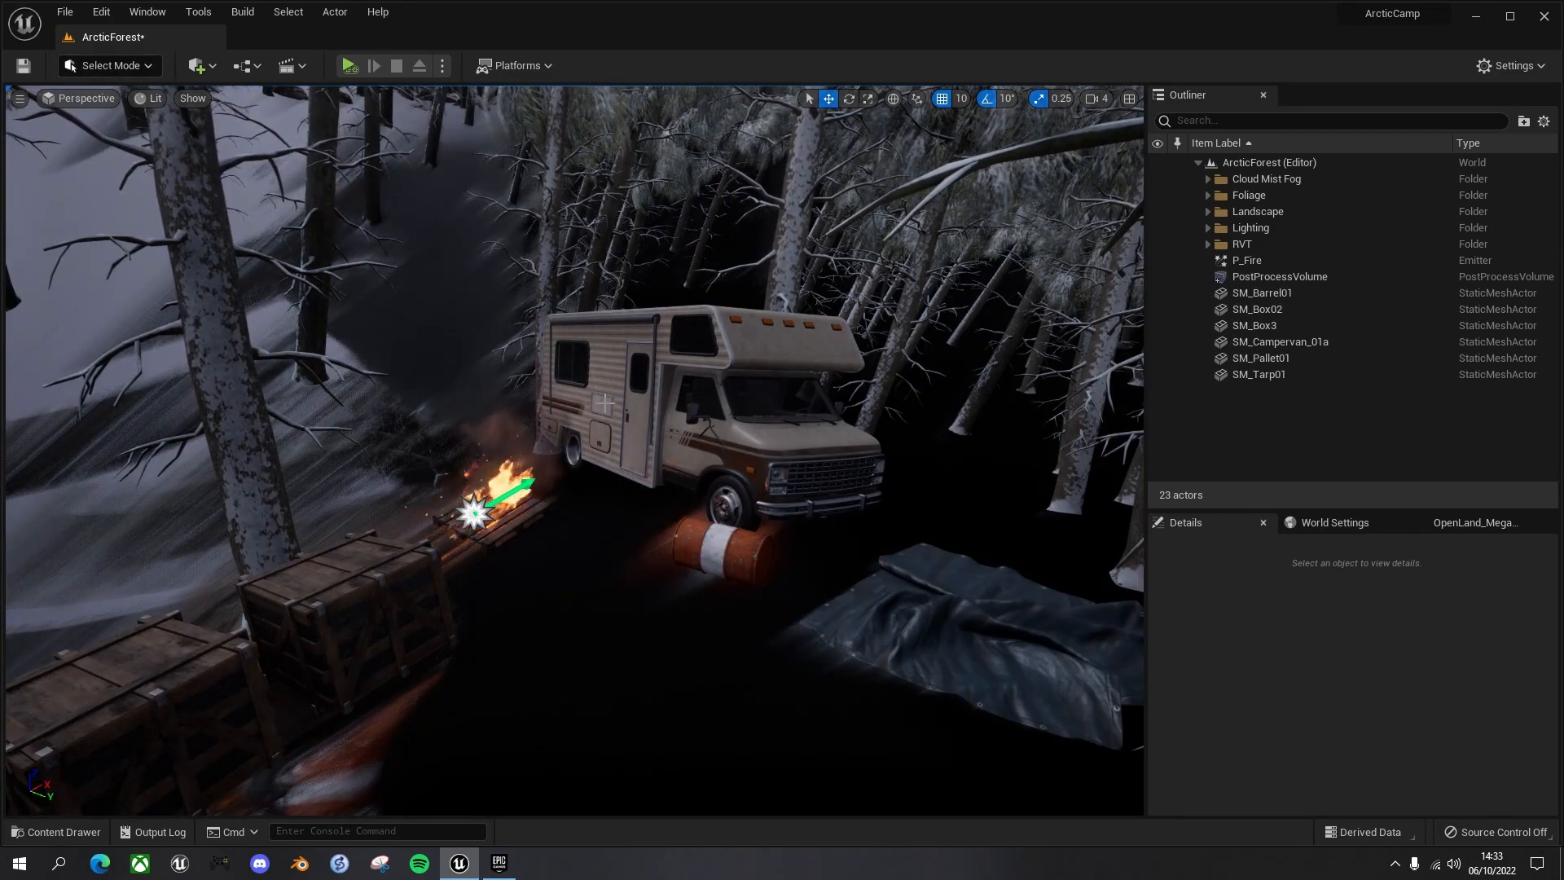
# Step: Save the level and reload ArcticForest from the project's Maps folder
pyautogui.hotkey('ctrl', 's')
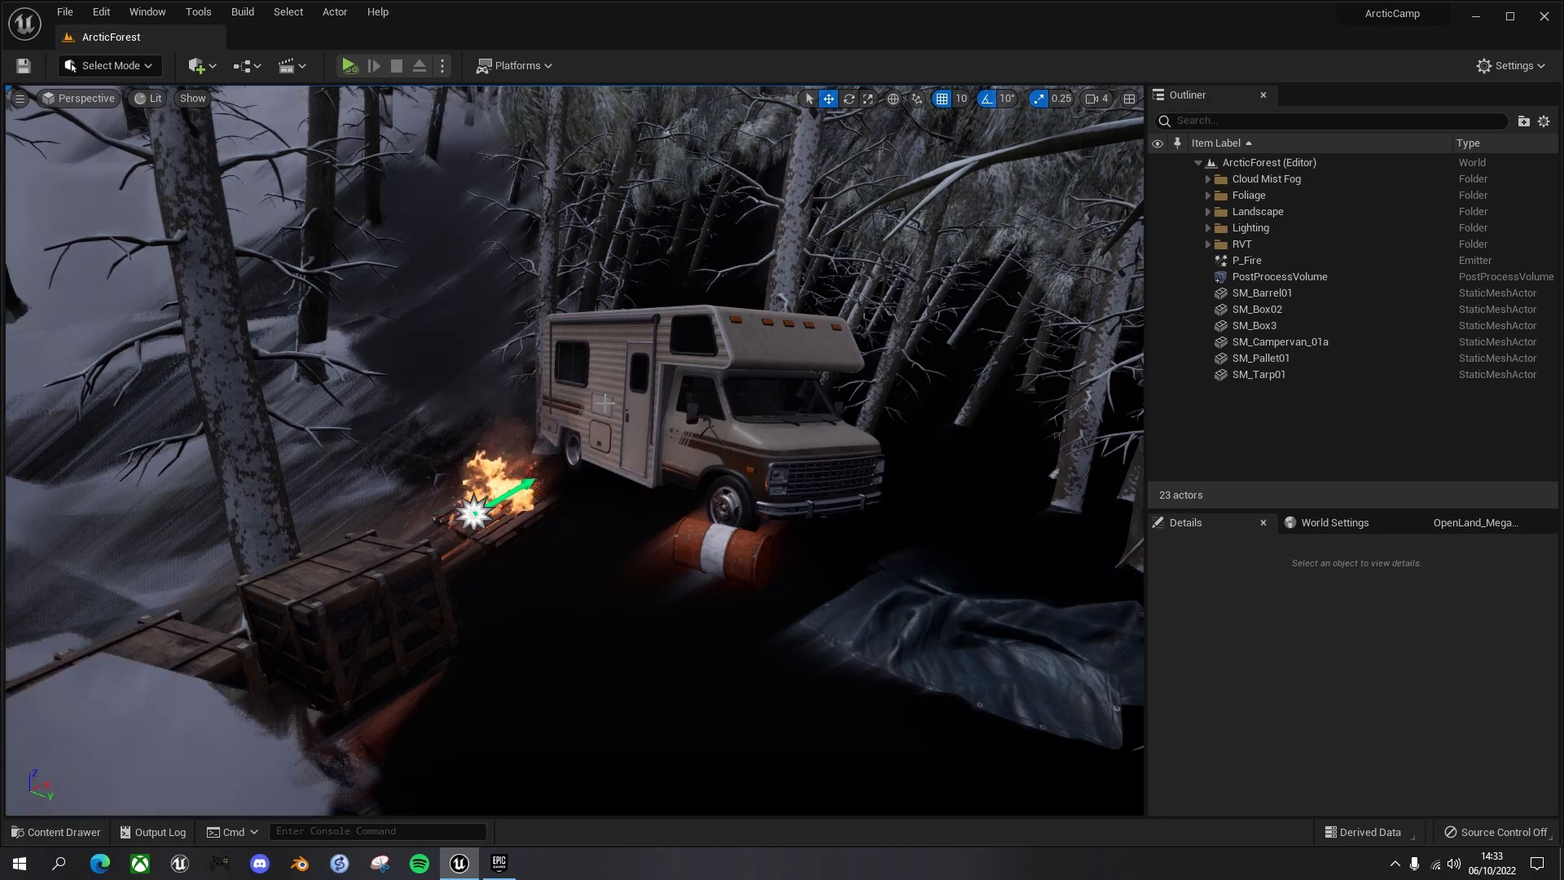
pyautogui.hotkey('ctrl', 'space')
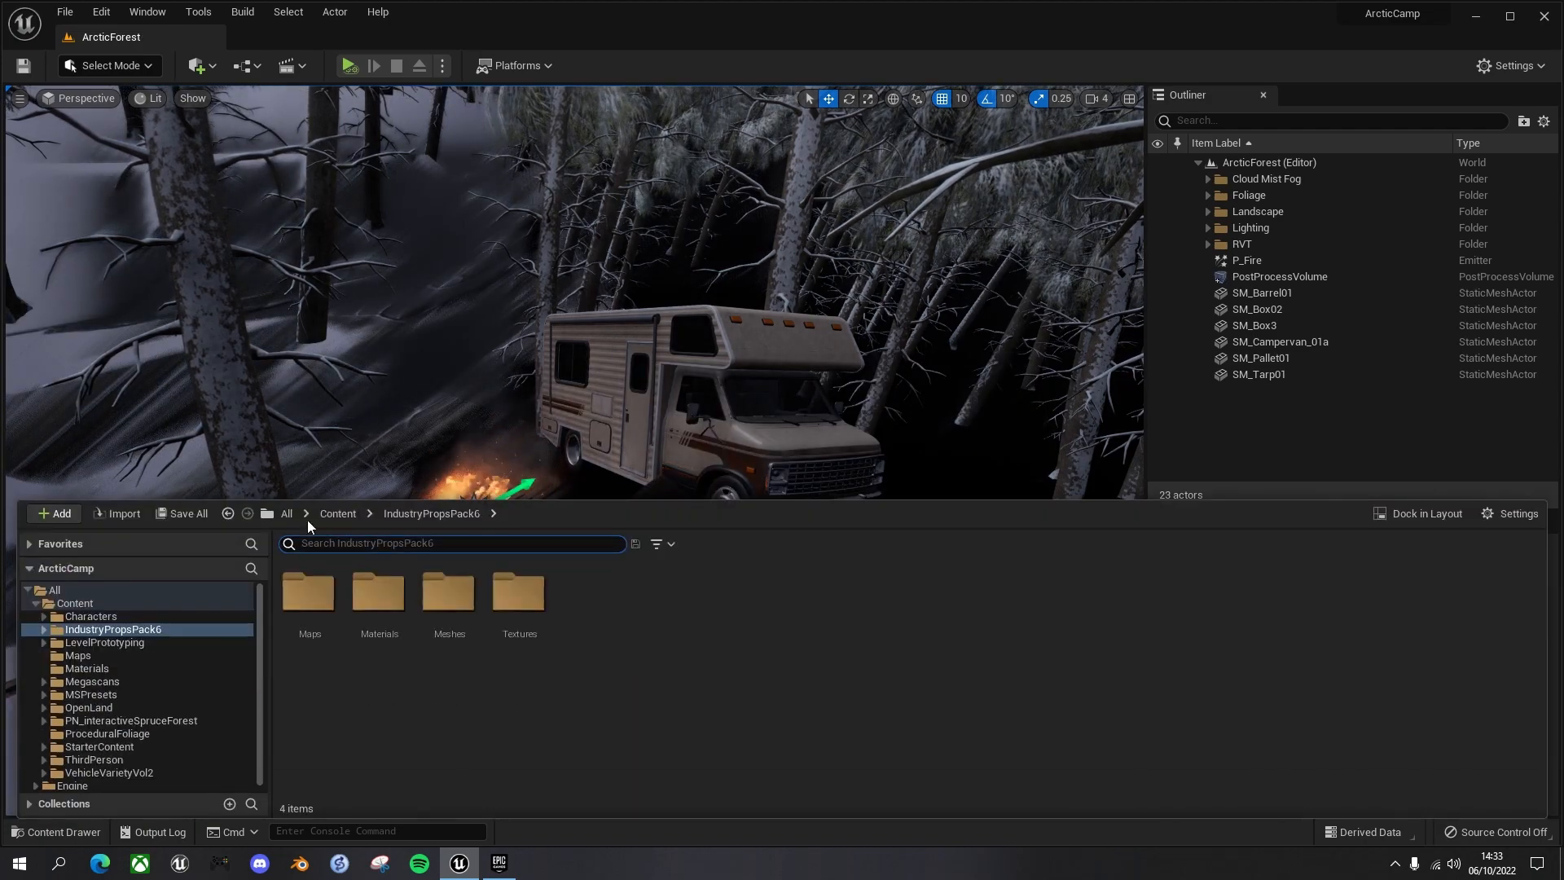
pyautogui.click(78, 655)
pyautogui.click(306, 644)
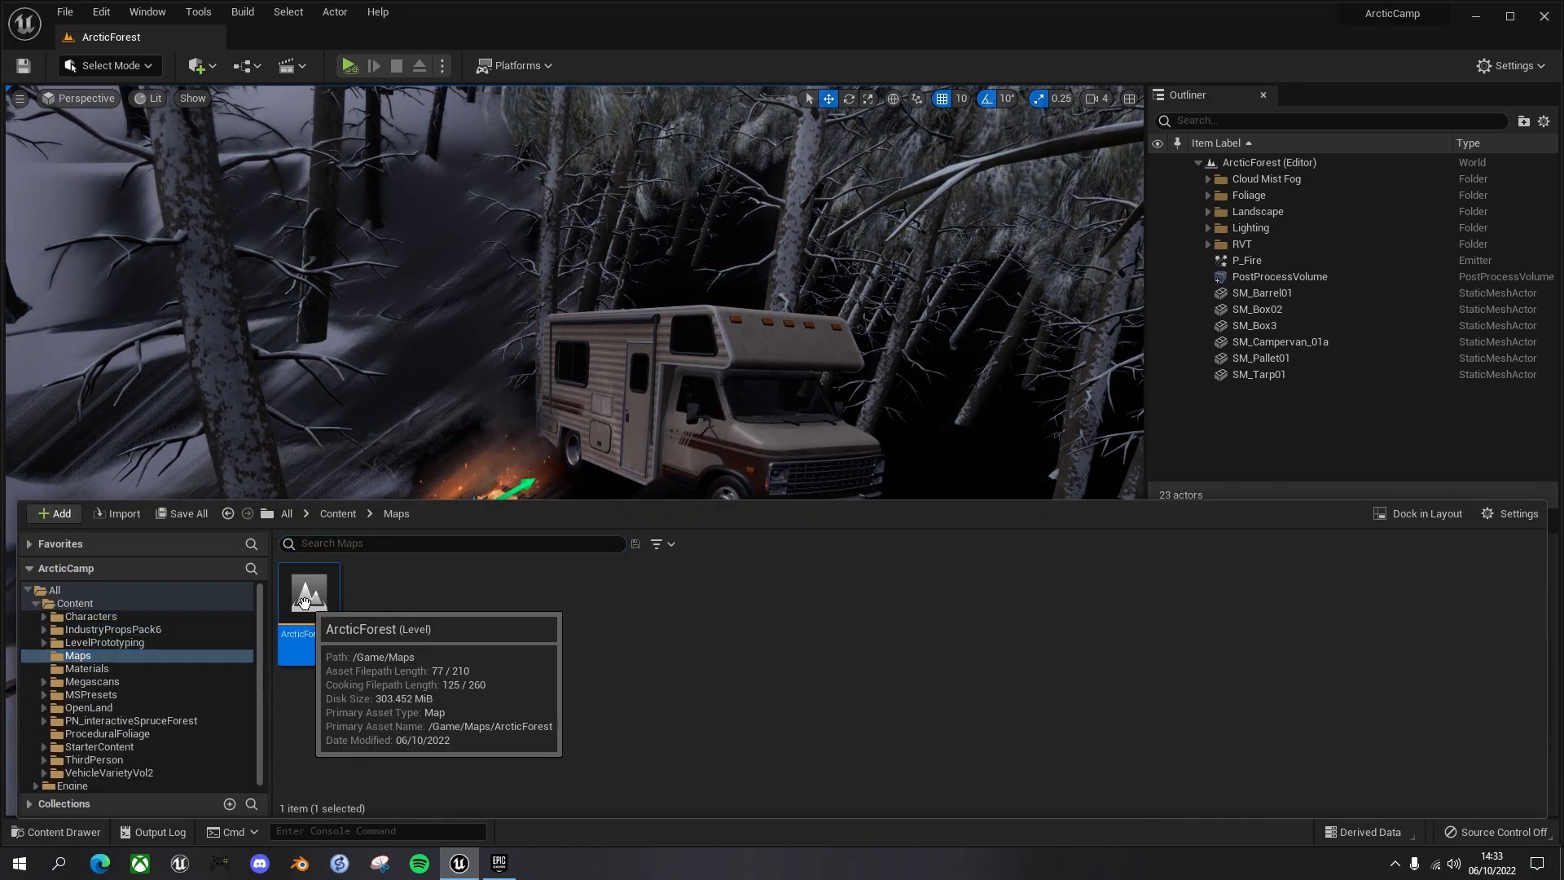
pyautogui.click(766, 362)
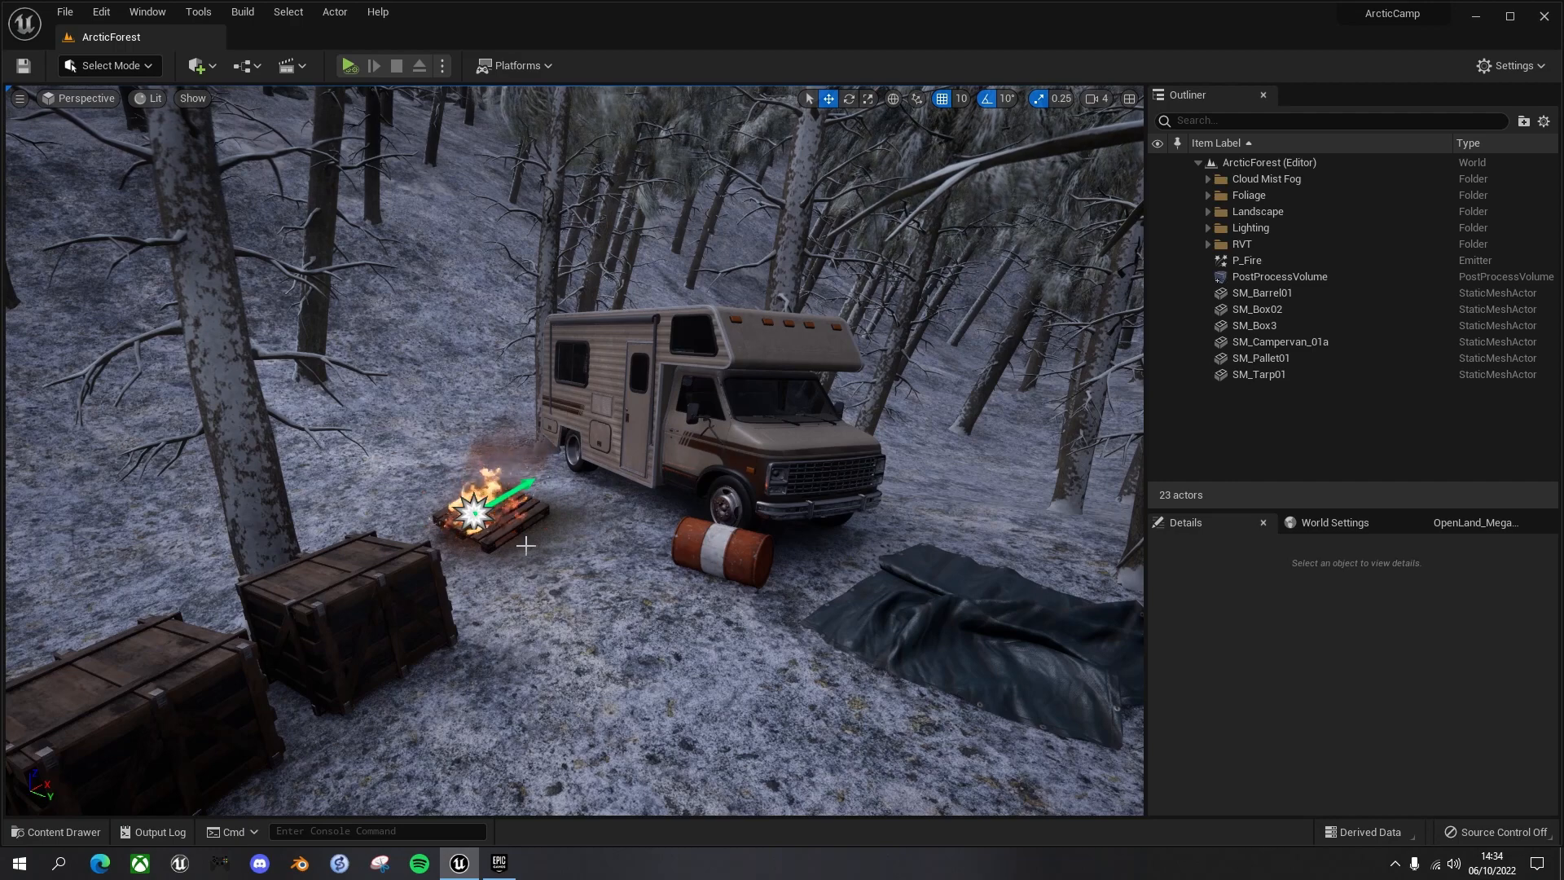
# Step: In landscape painting, paint the SandAlpha layer around the campfire and in front of the campervan with brush size 200 and falloff 1.0
pyautogui.click(137, 67)
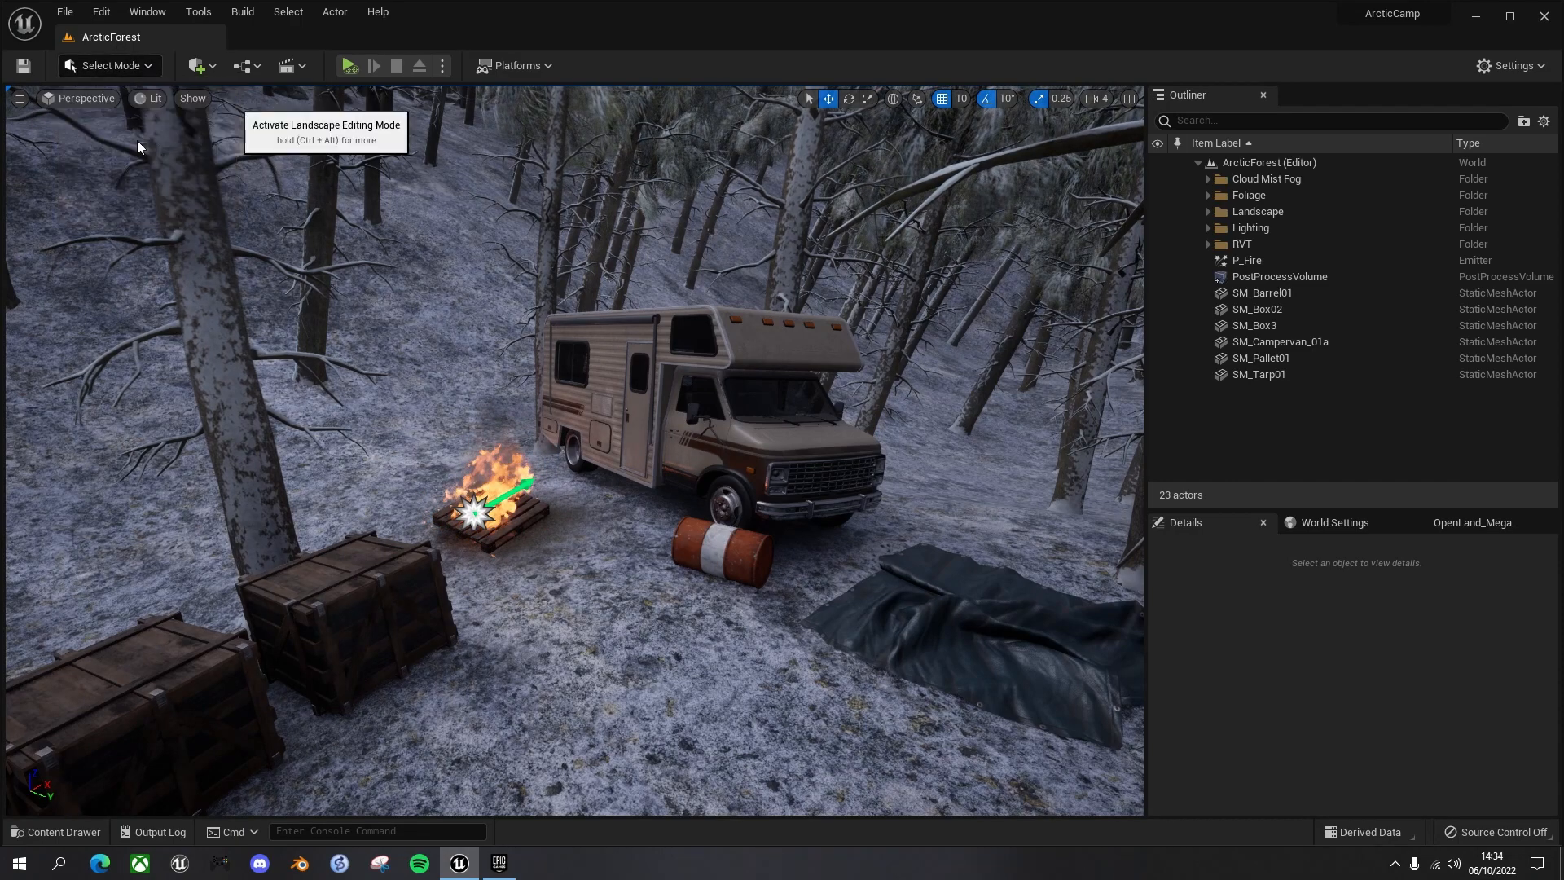
pyautogui.click(121, 104)
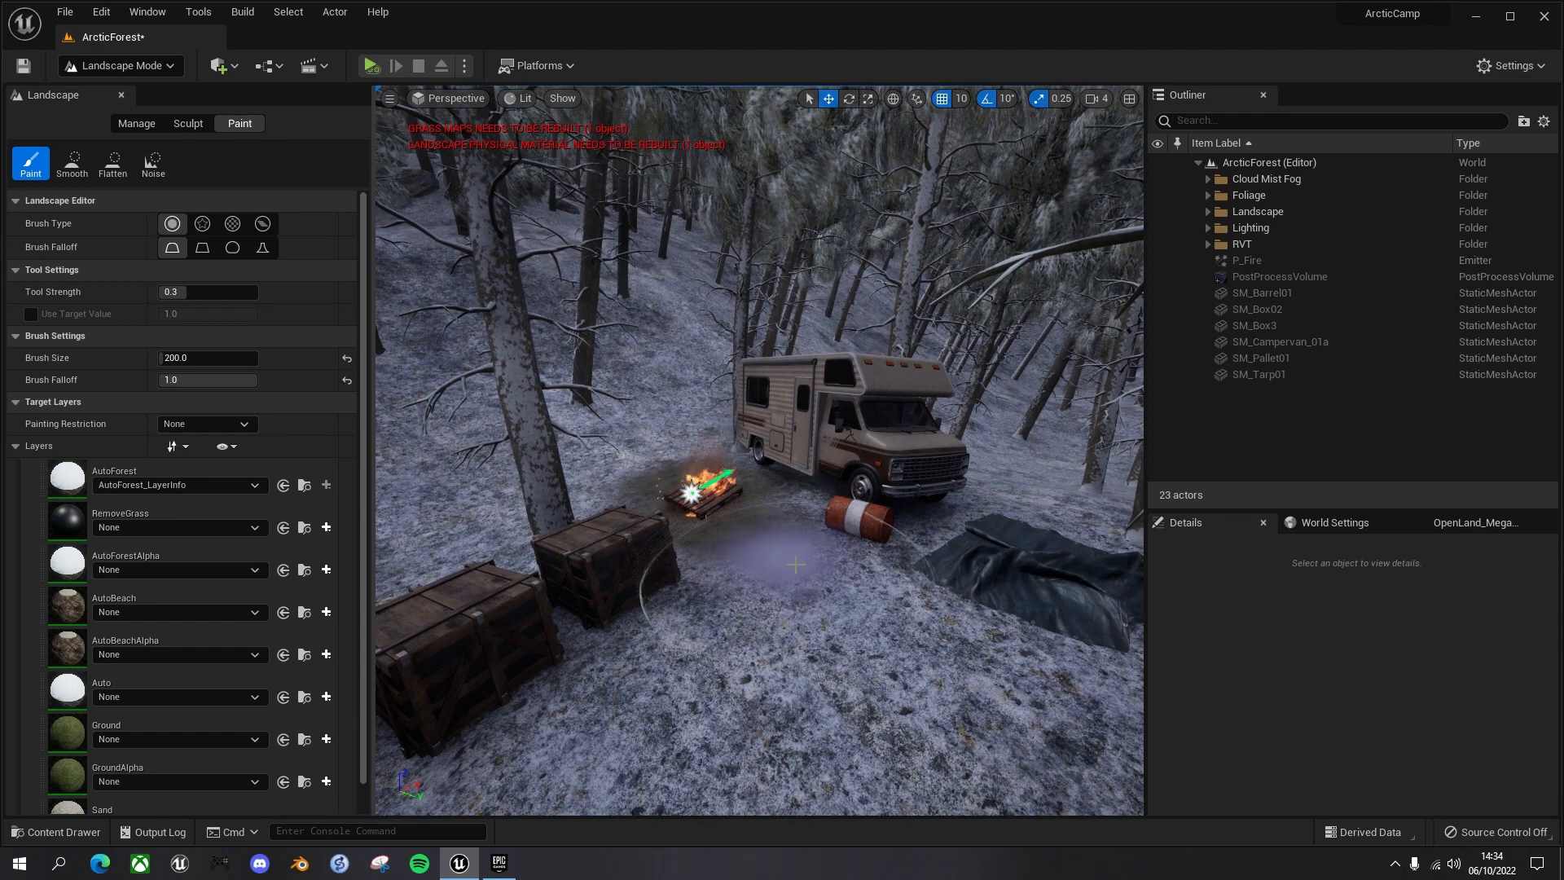
pyautogui.moveTo(812, 588)
pyautogui.mouseDown()
pyautogui.moveTo(847, 637)
pyautogui.moveTo(839, 662)
pyautogui.moveTo(888, 598)
pyautogui.mouseUp()
# Step: Paint two SandAlpha dirt tracks leading away from the campsite, one past the tarp into the forest and one past the crates
pyautogui.moveTo(896, 600)
pyautogui.mouseDown(button='right')
pyautogui.moveTo(905, 611)
pyautogui.moveTo(896, 601)
pyautogui.mouseUp(button='right')
pyautogui.press('s')
pyautogui.press('d')
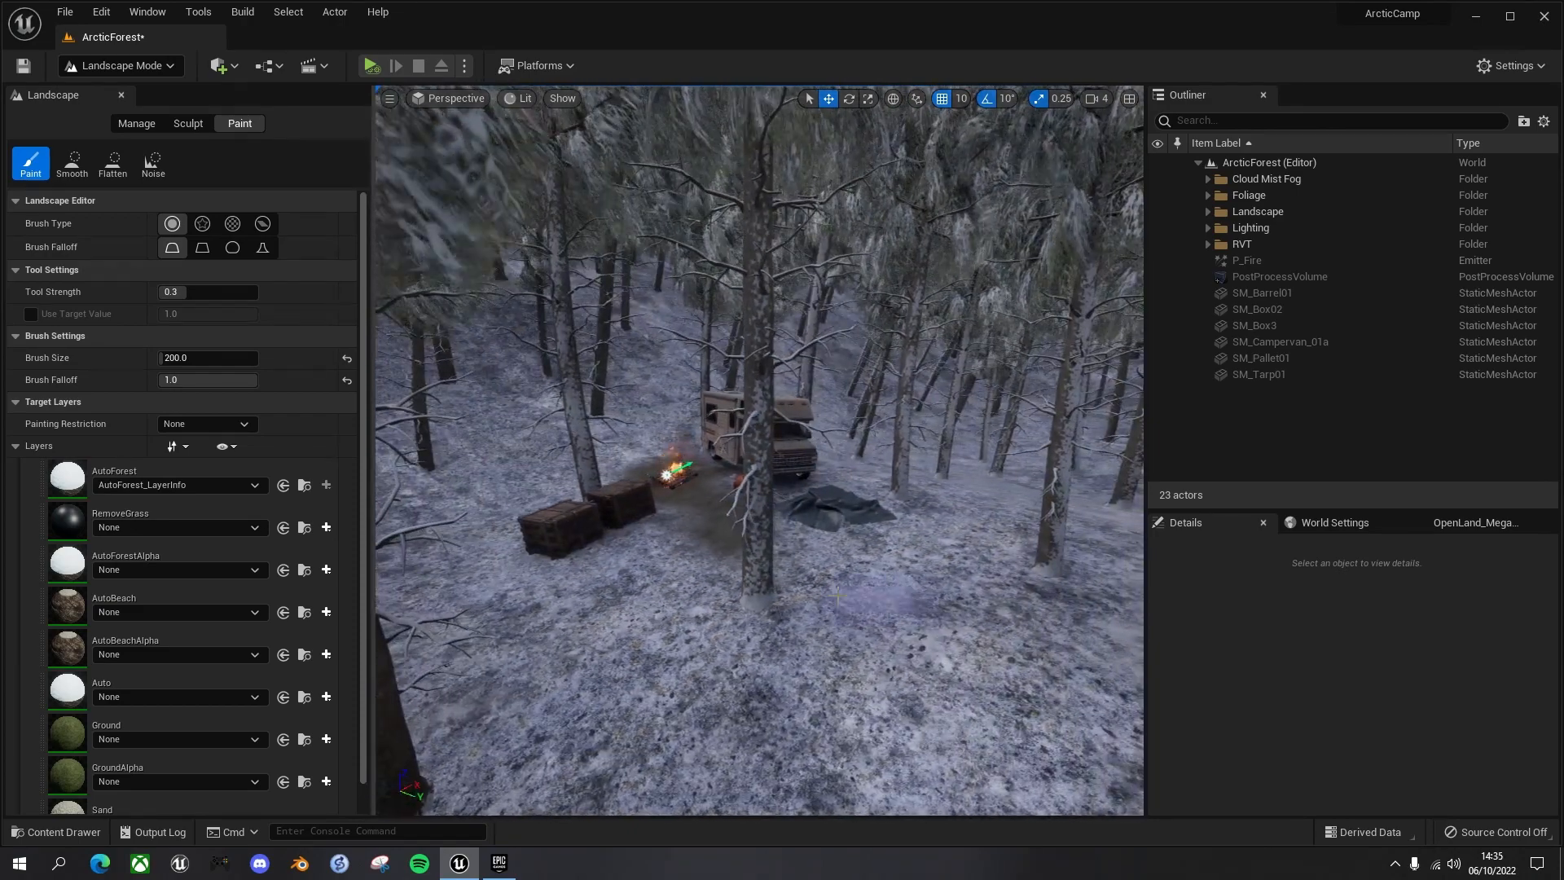
pyautogui.moveTo(756, 526)
pyautogui.mouseDown()
pyautogui.moveTo(819, 561)
pyautogui.moveTo(774, 563)
pyautogui.moveTo(797, 566)
pyautogui.mouseUp()
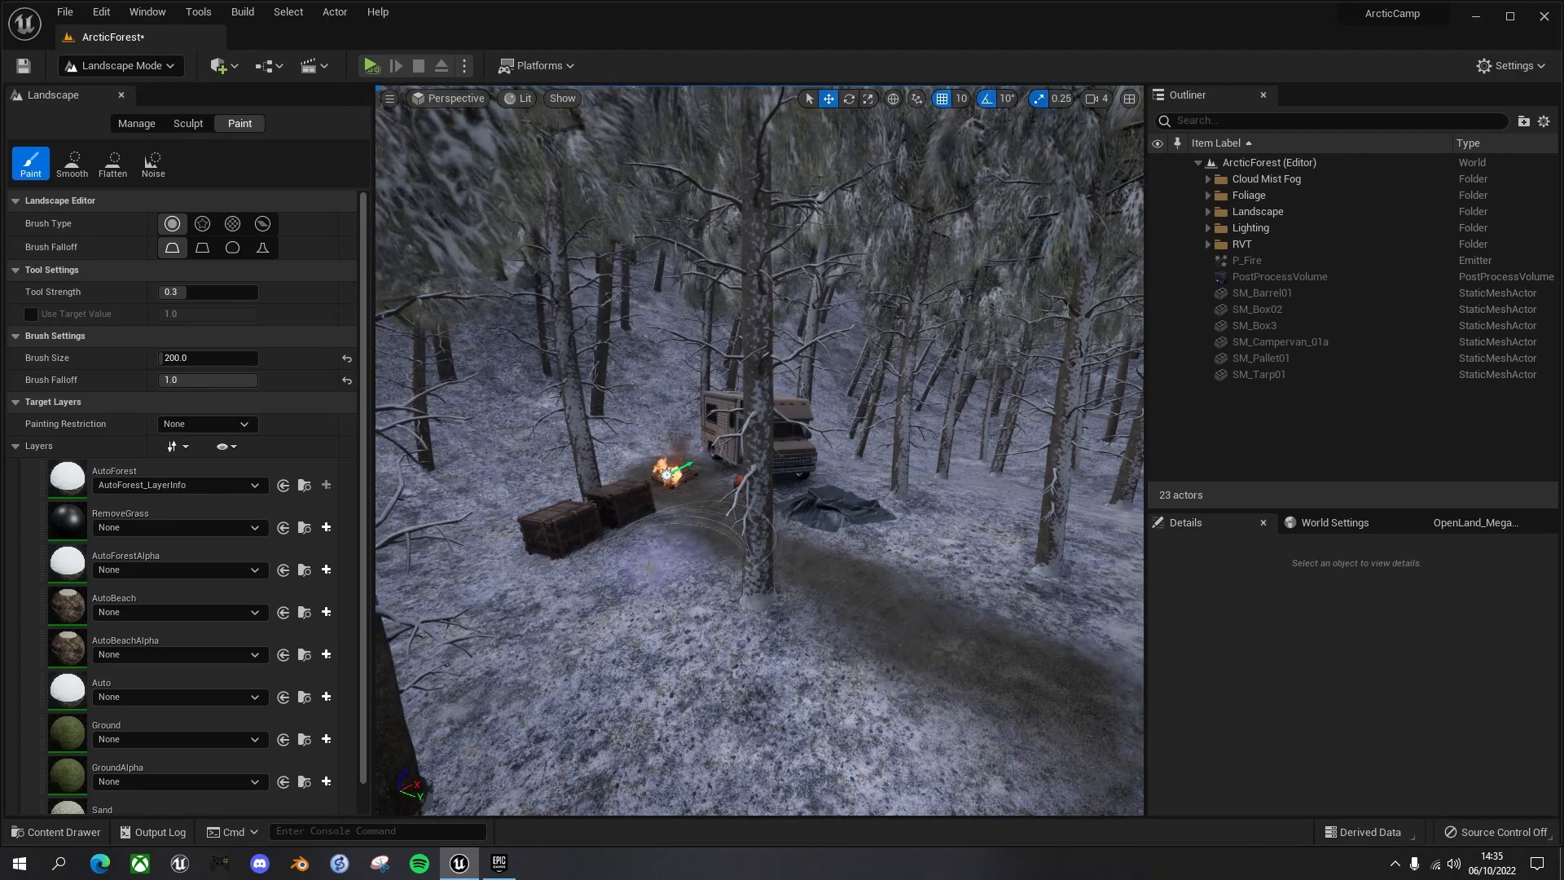
pyautogui.moveTo(680, 540); pyautogui.dragTo(423, 644)
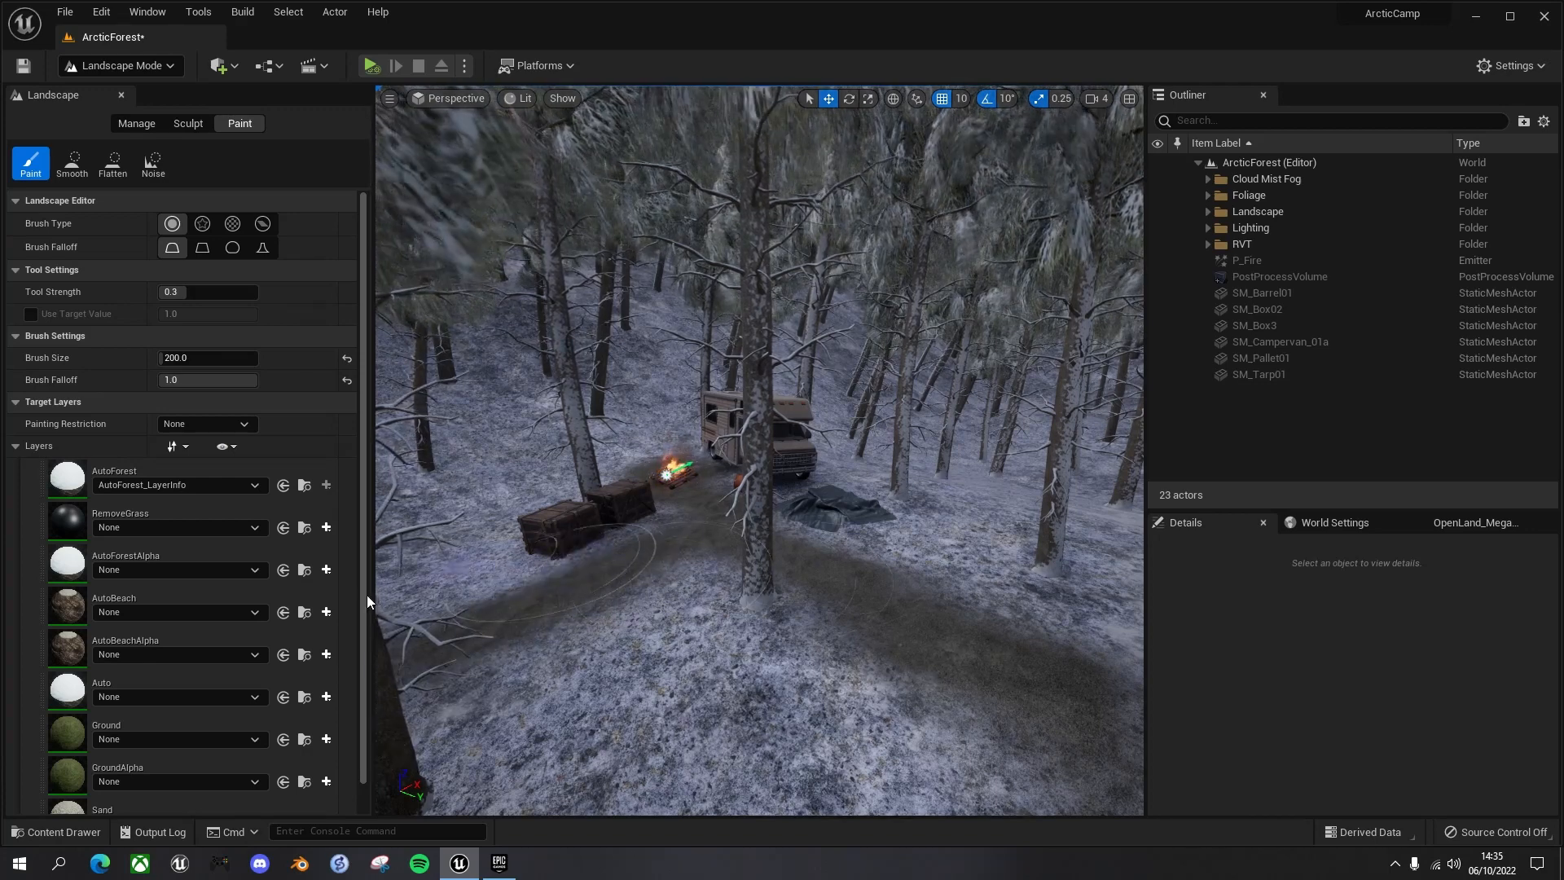
# Step: Fill in the outer end of the track past the tarp and the junction beside the crates with more SandAlpha strokes
pyautogui.moveTo(1059, 654); pyautogui.dragTo(1129, 716)
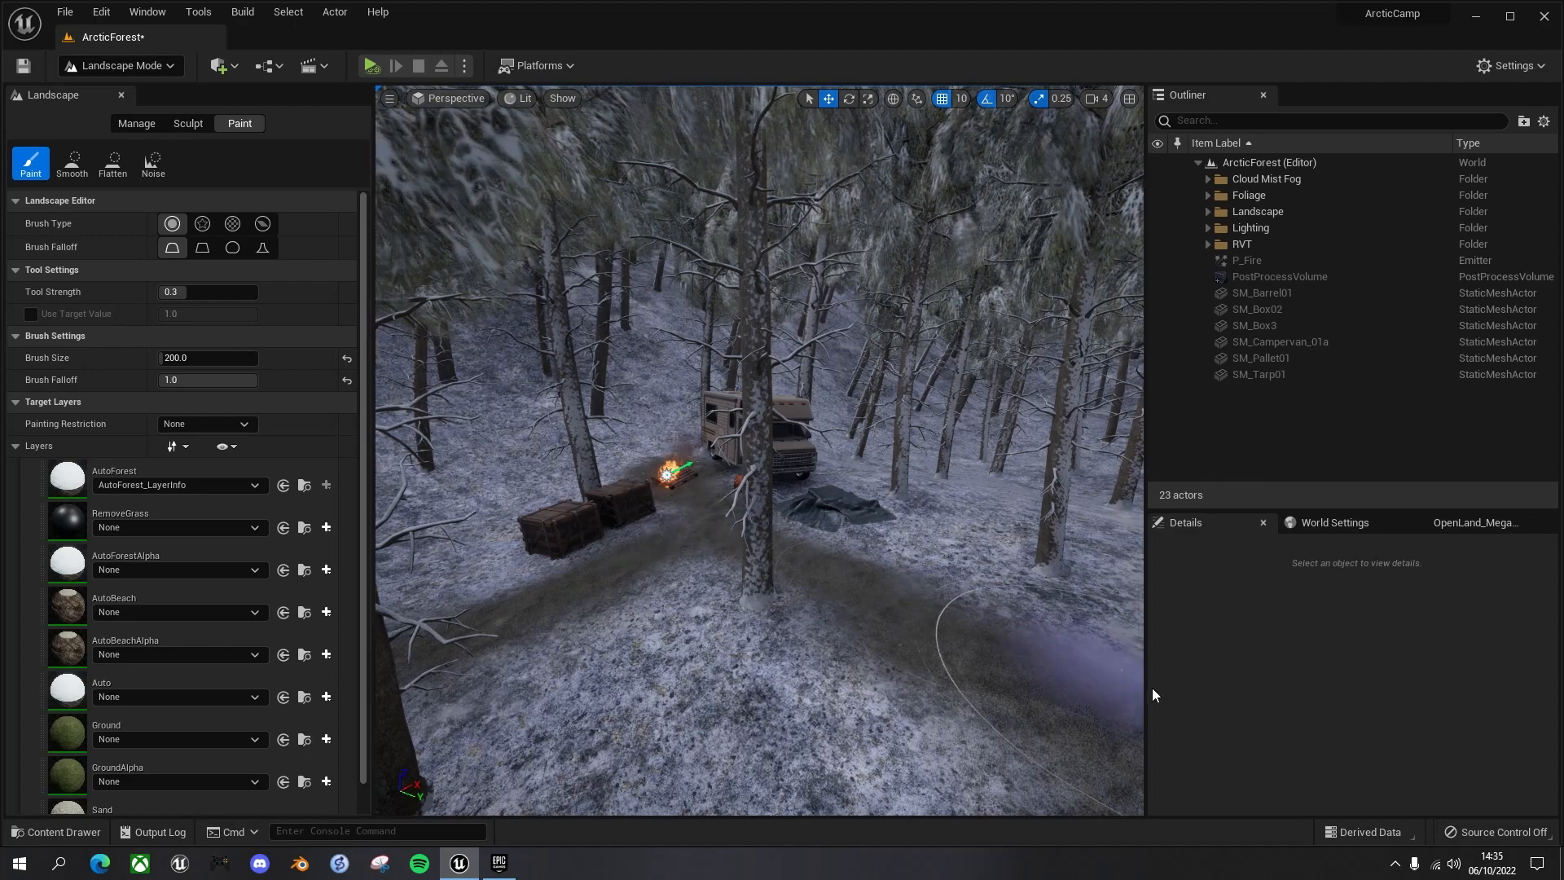
pyautogui.moveTo(1007, 670)
pyautogui.mouseDown()
pyautogui.moveTo(1093, 723)
pyautogui.moveTo(1051, 693)
pyautogui.mouseUp()
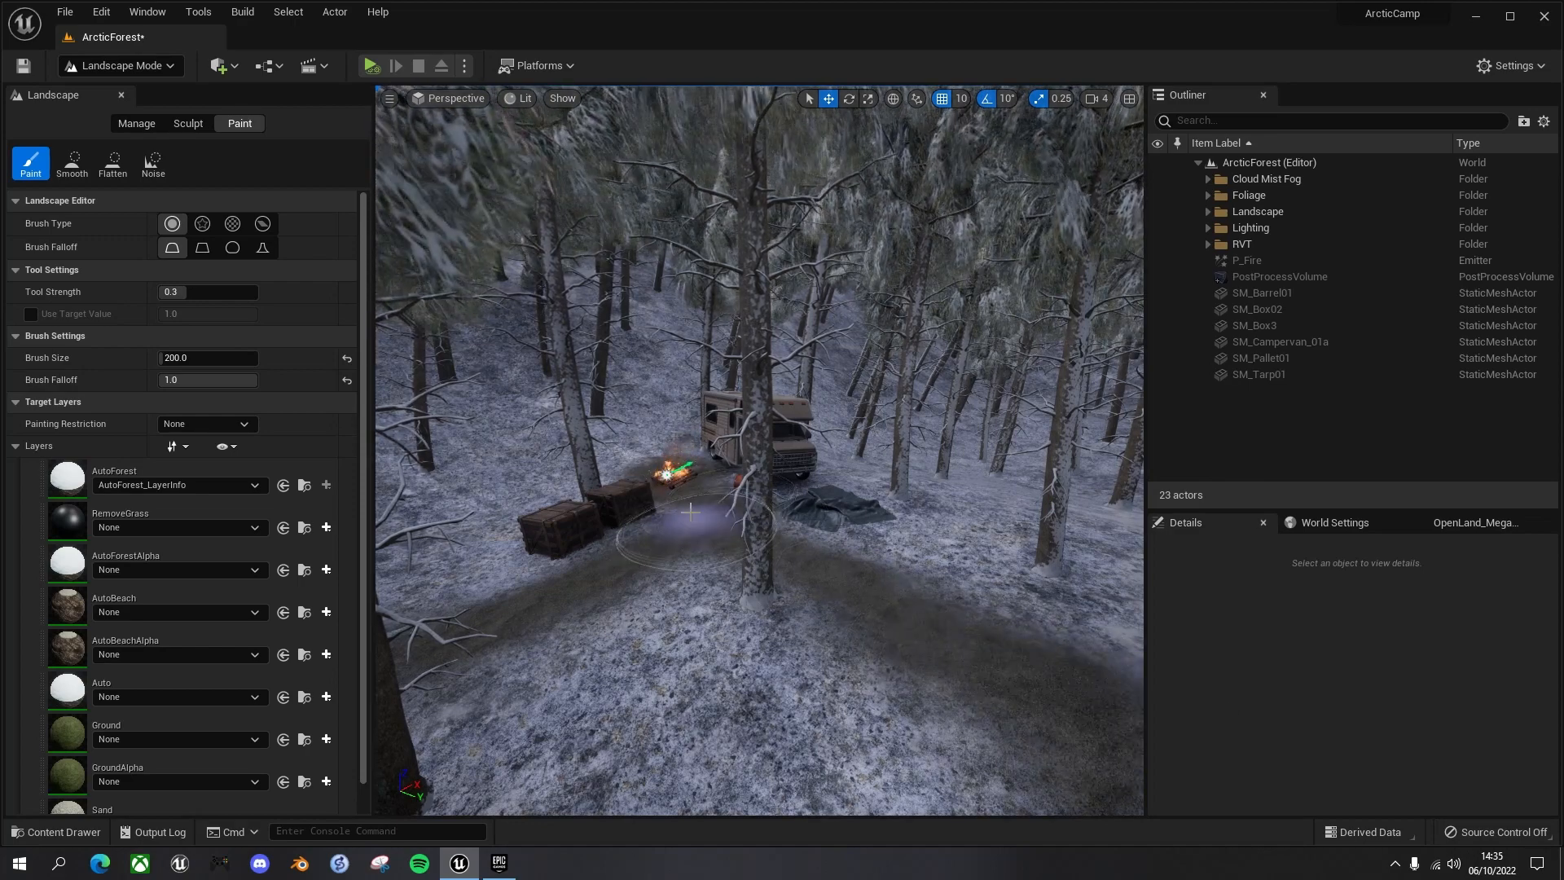
pyautogui.click(726, 516)
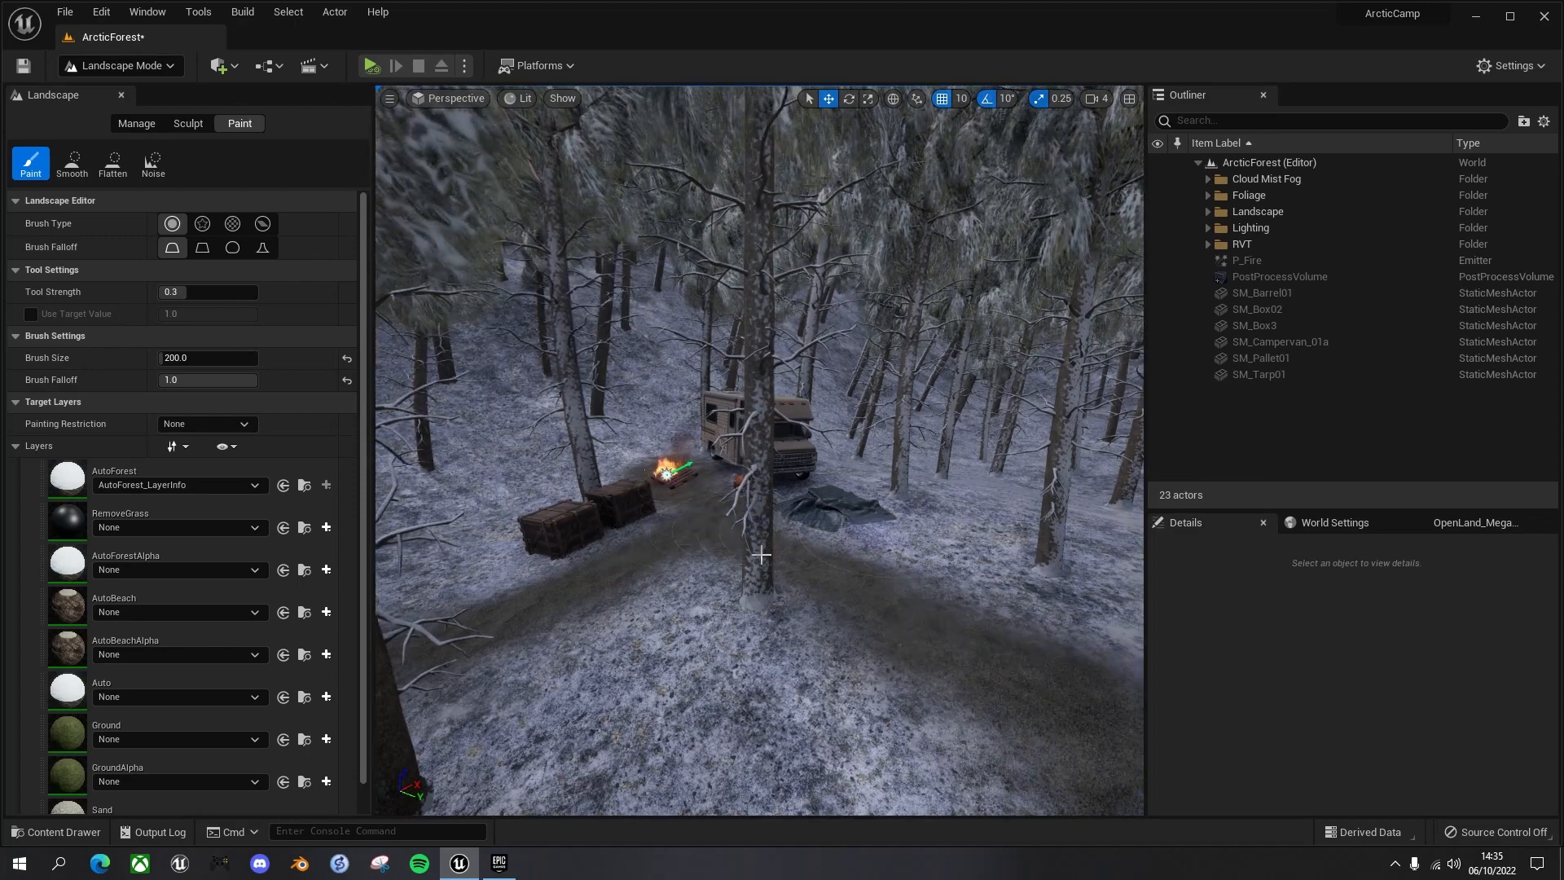
pyautogui.moveTo(680, 544); pyautogui.dragTo(626, 548)
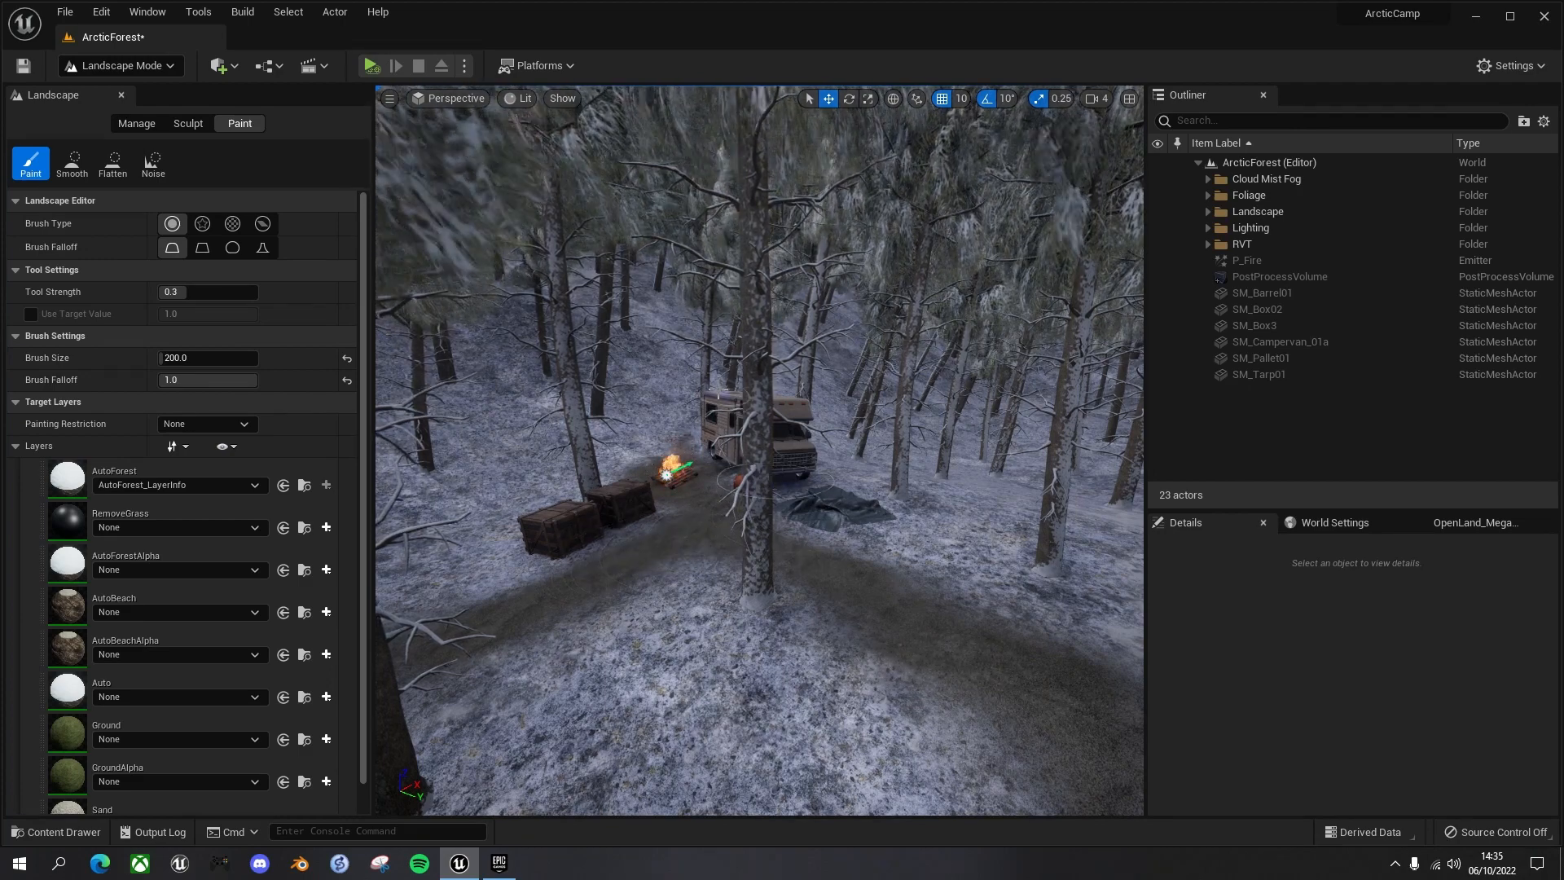
# Step: Return to Select mode and save the level with the painted tracks
pyautogui.click(169, 67)
pyautogui.click(139, 86)
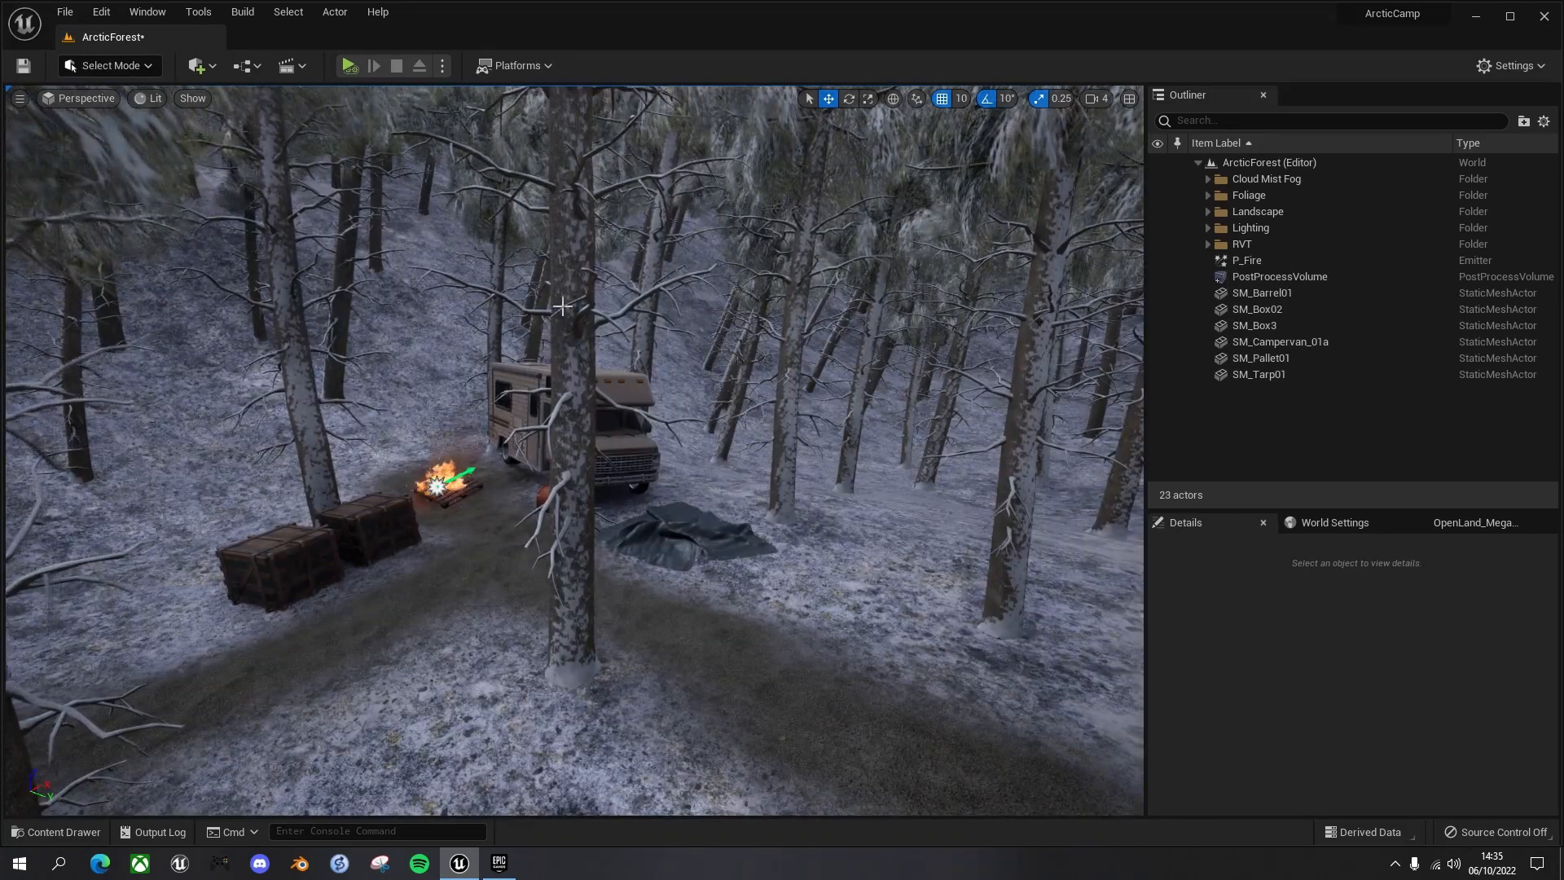
pyautogui.hotkey('ctrl', 's')
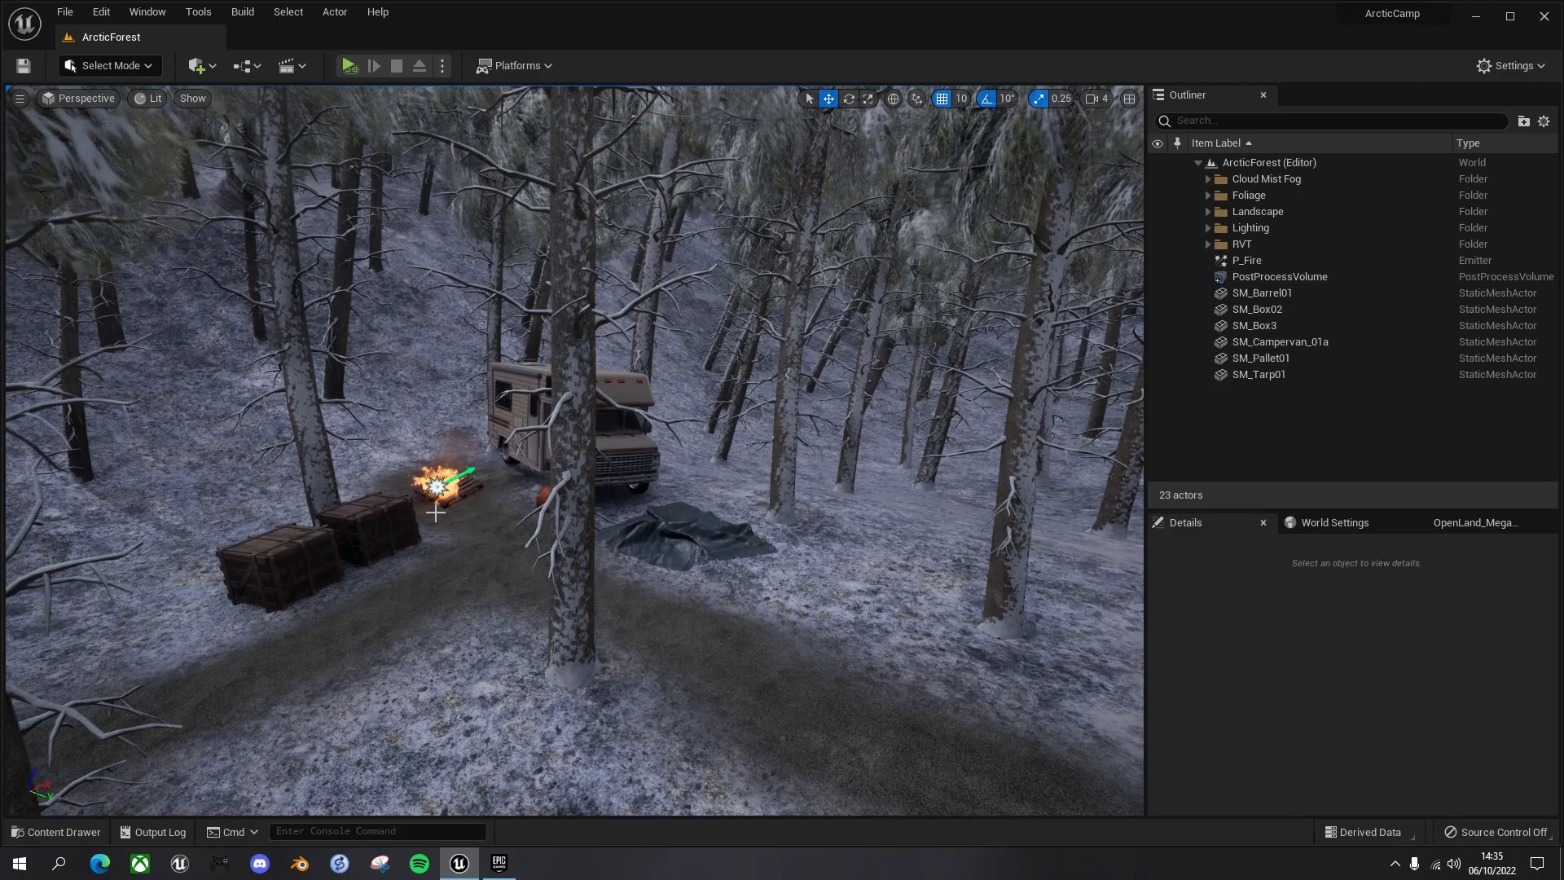
pyautogui.moveTo(473, 554); pyautogui.dragTo(460, 632, button='right')
pyautogui.press('w')
pyautogui.press('a')
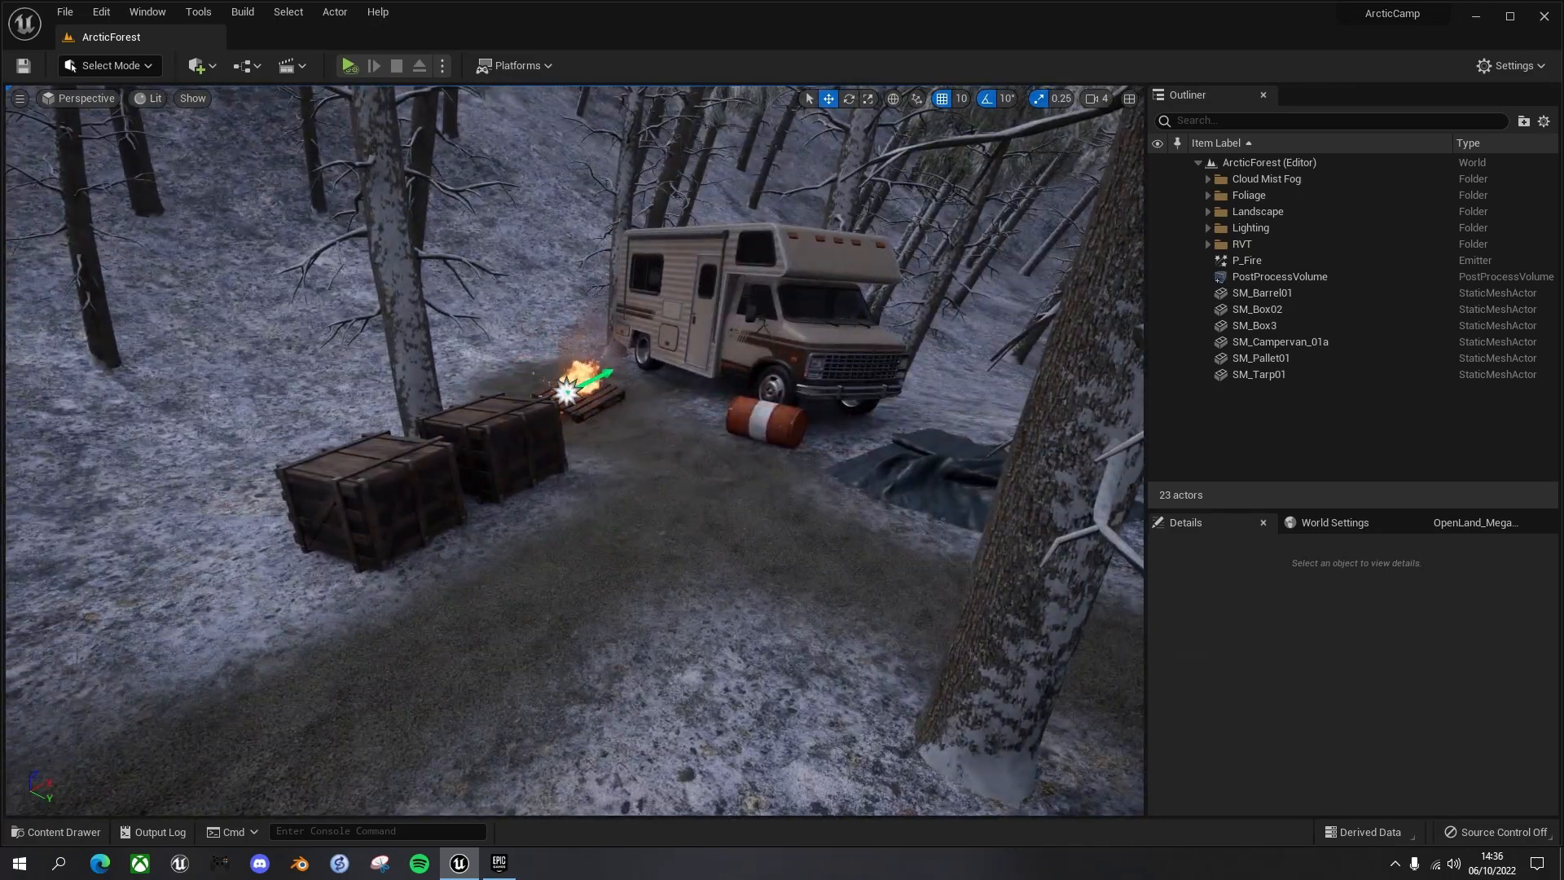
pyautogui.press('w')
pyautogui.moveTo(510, 514); pyautogui.dragTo(510, 514, button='right')
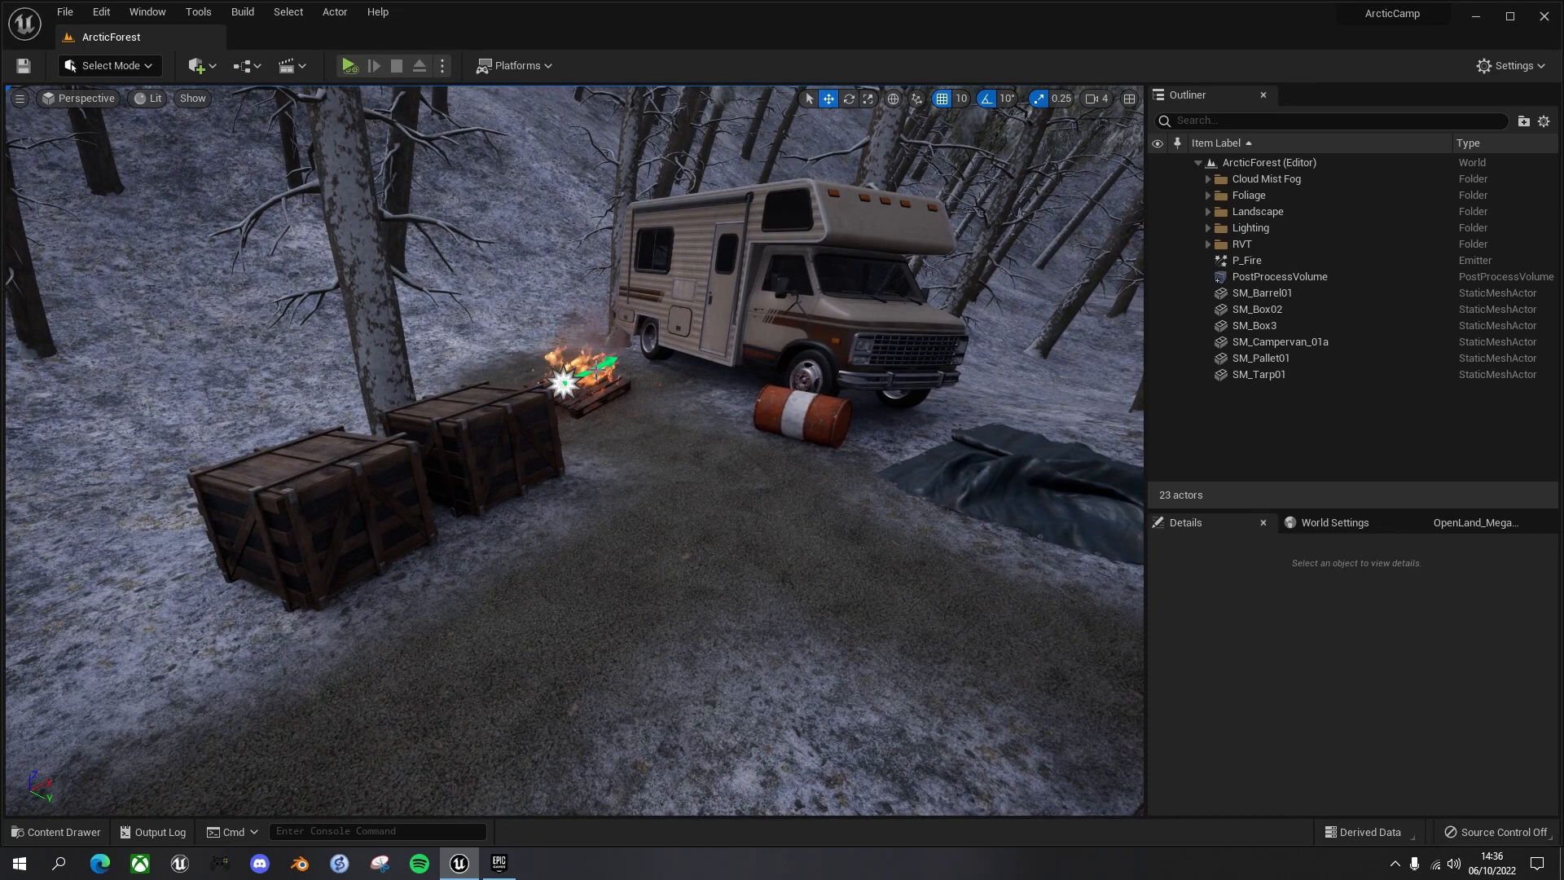
# Step: Open Quixel Bridge and search its library for Rocky Forest Floor
pyautogui.click(560, 272)
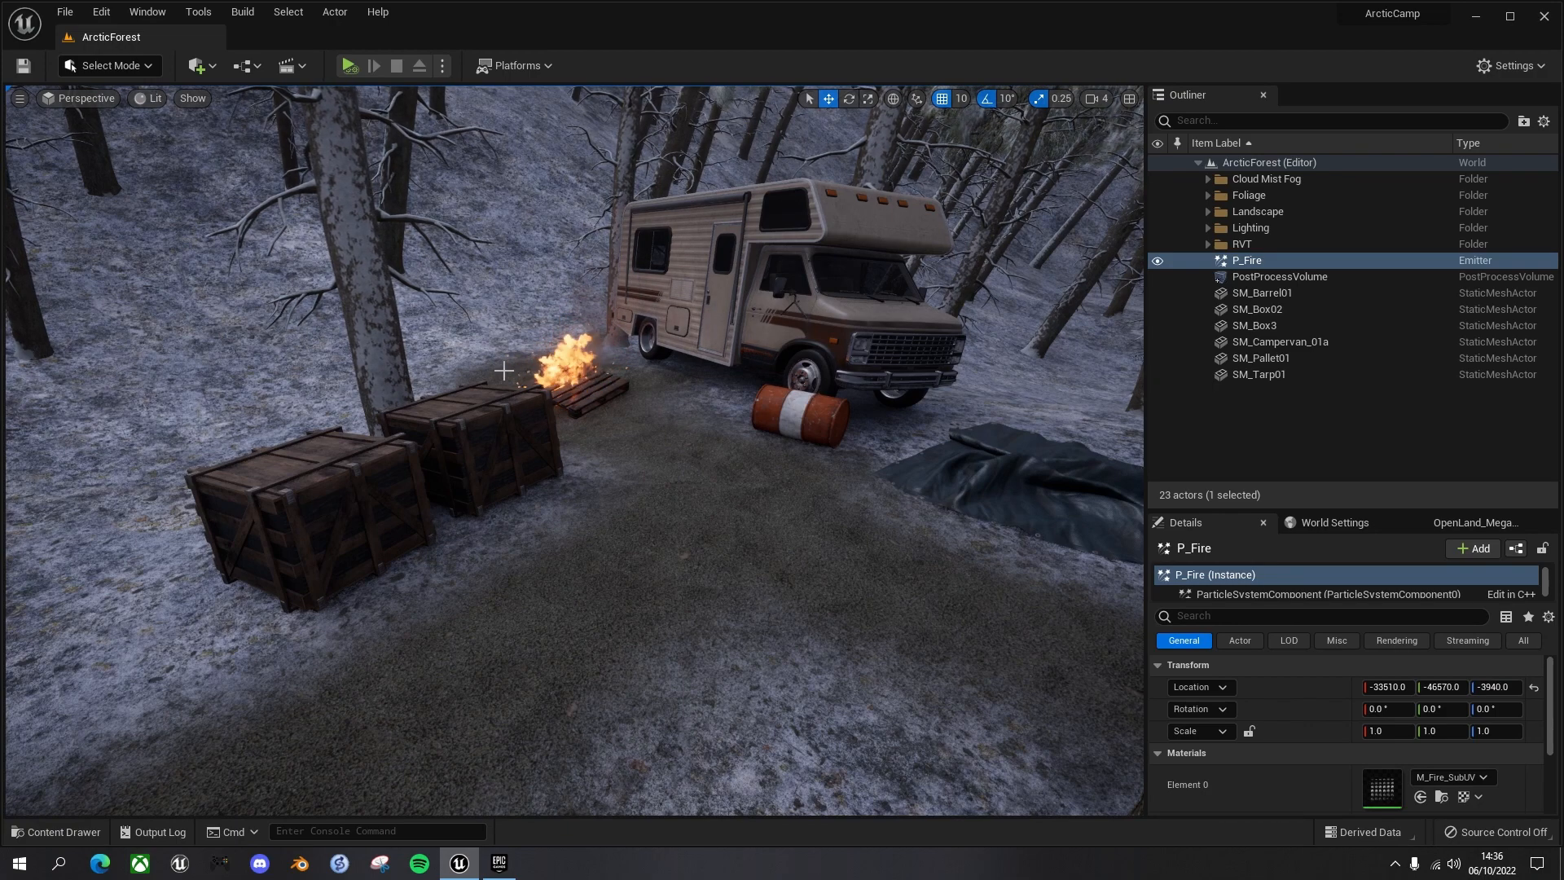
pyautogui.click(212, 67)
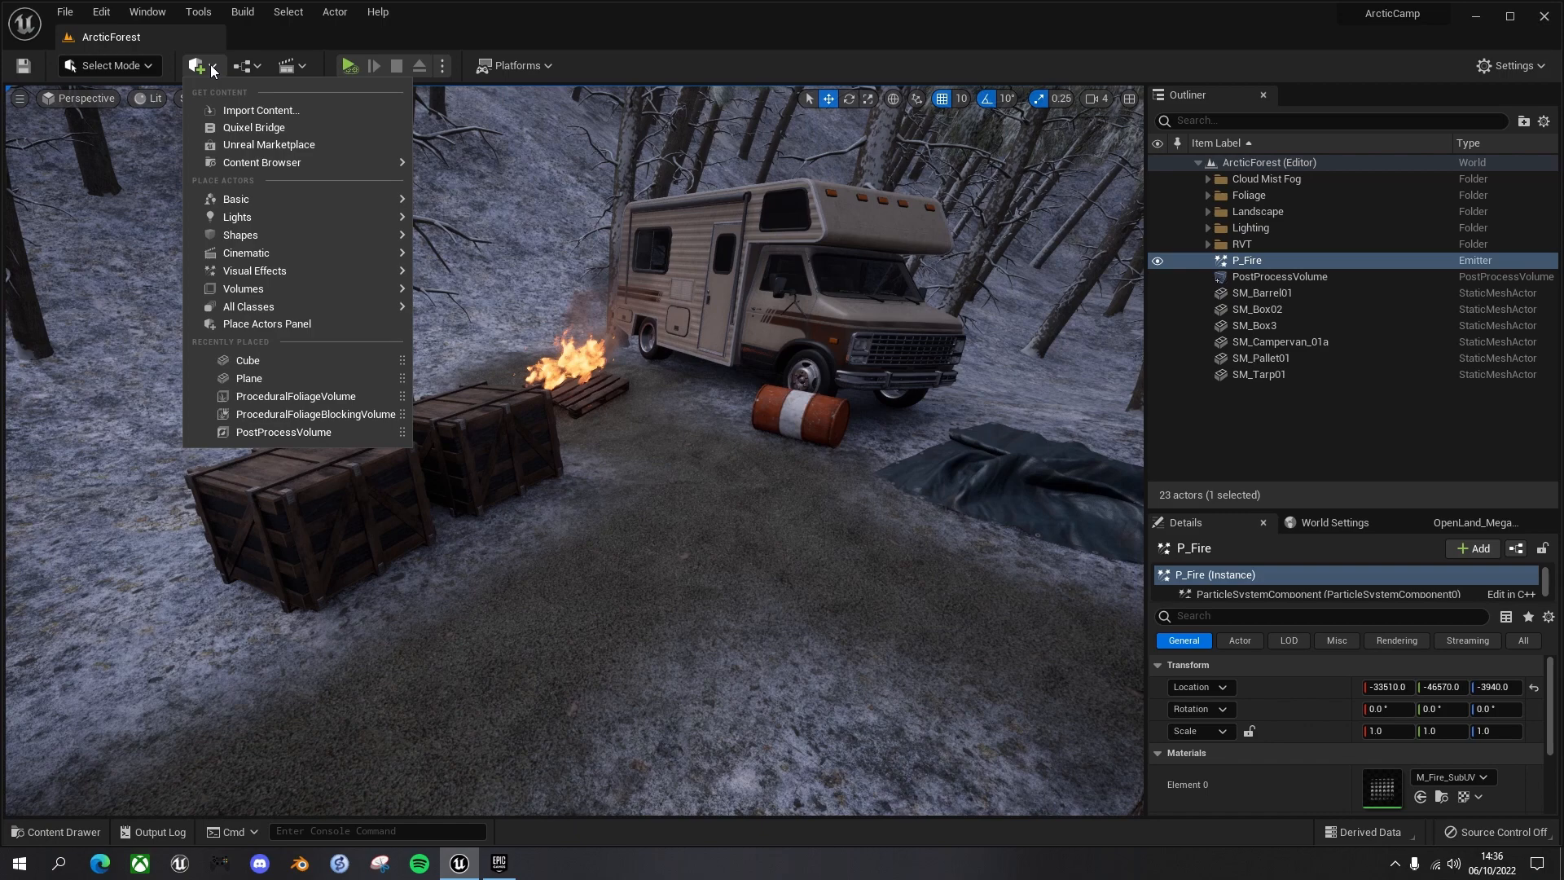
pyautogui.click(252, 130)
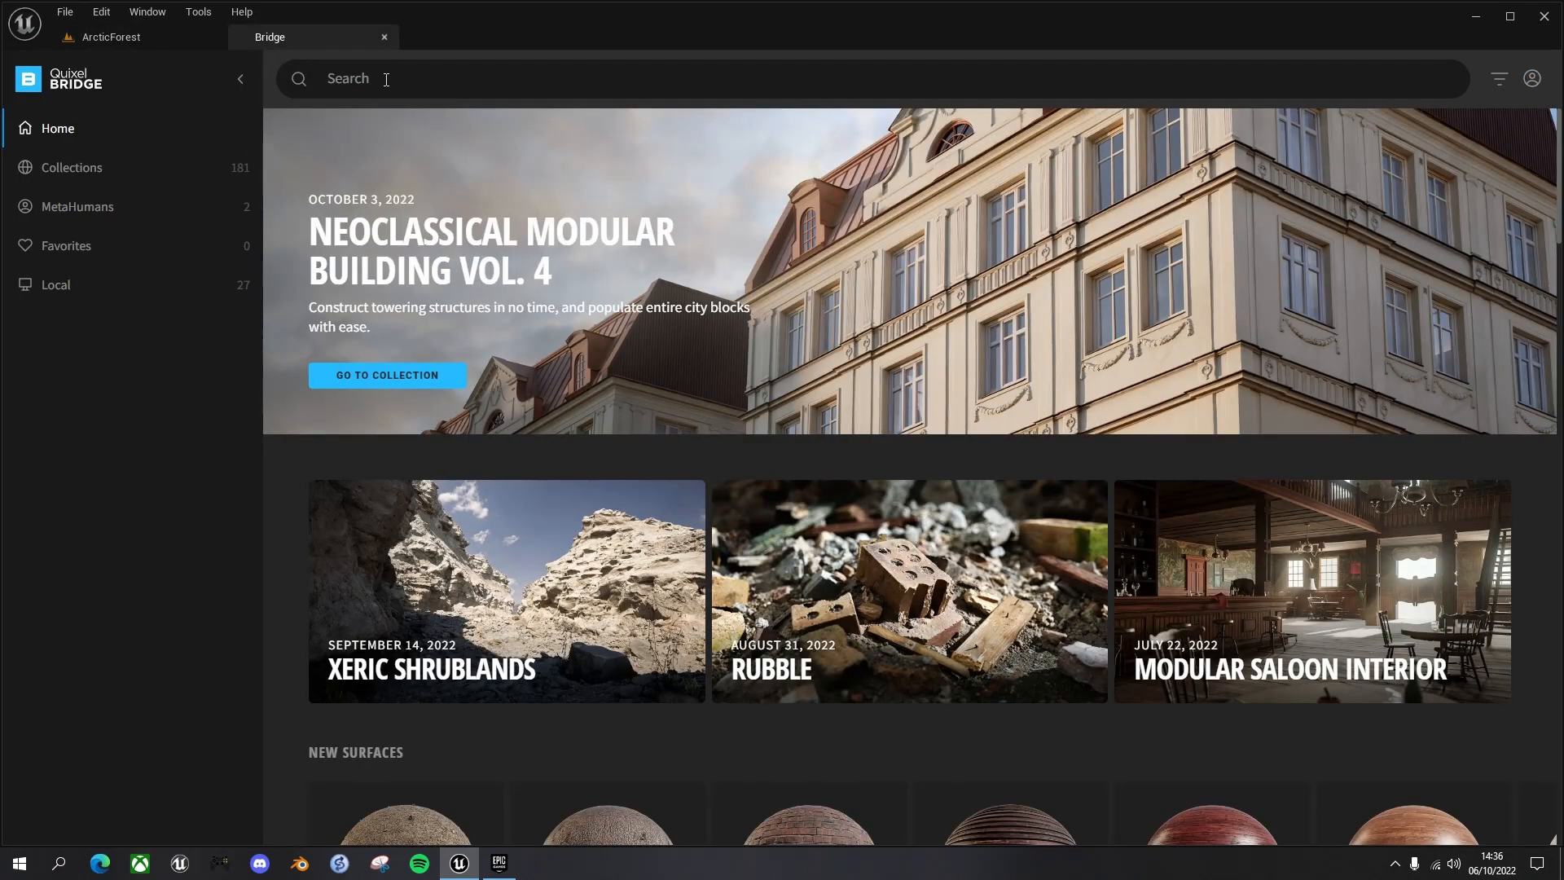
pyautogui.click(387, 80)
pyautogui.write('rockey')
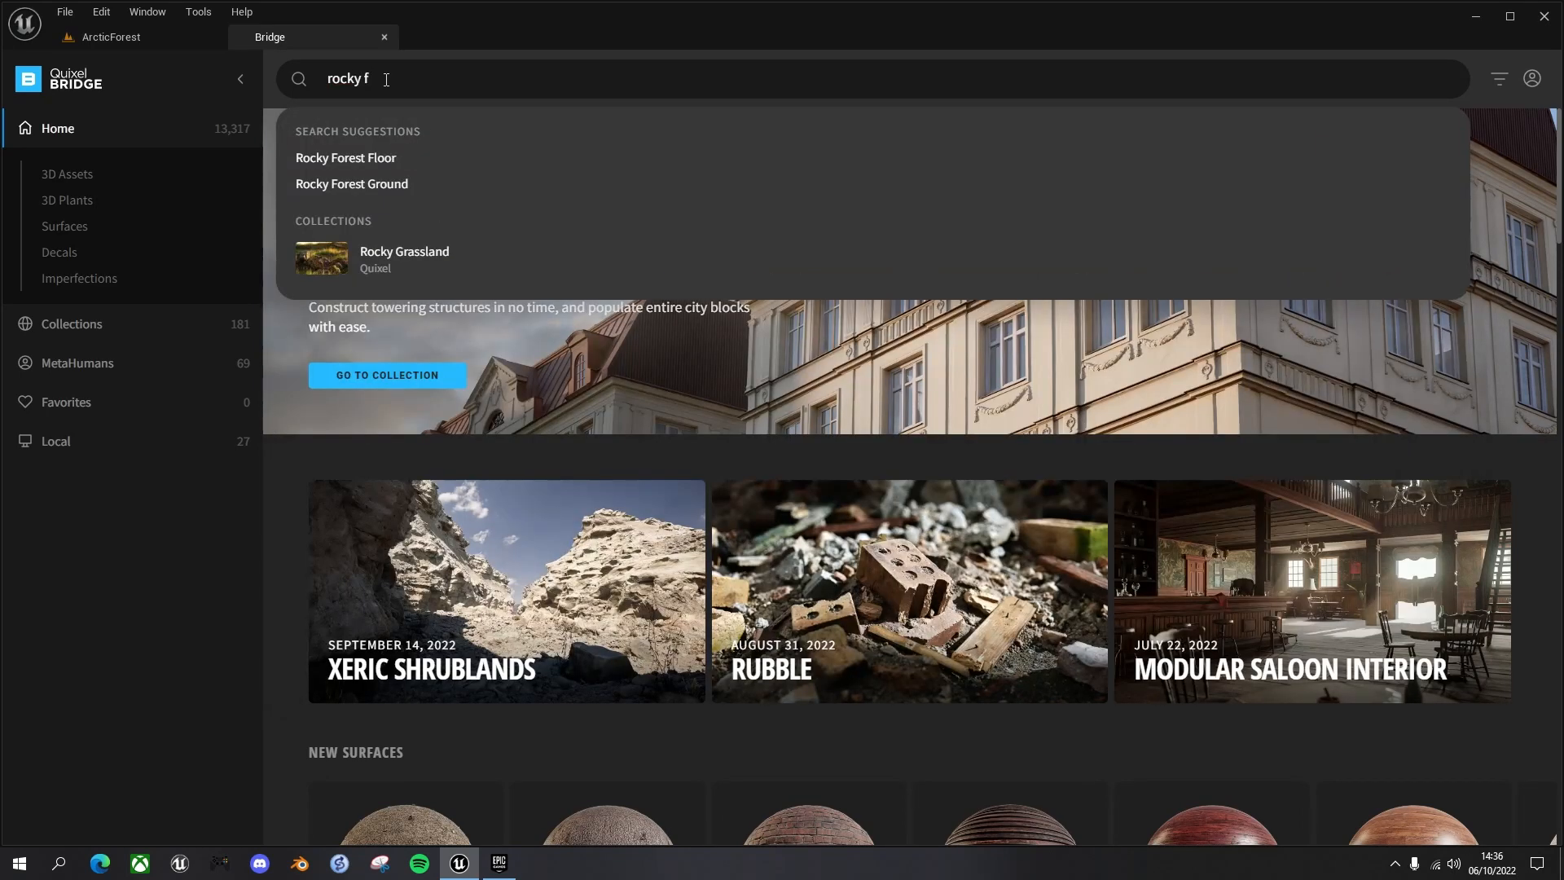
pyautogui.click(395, 157)
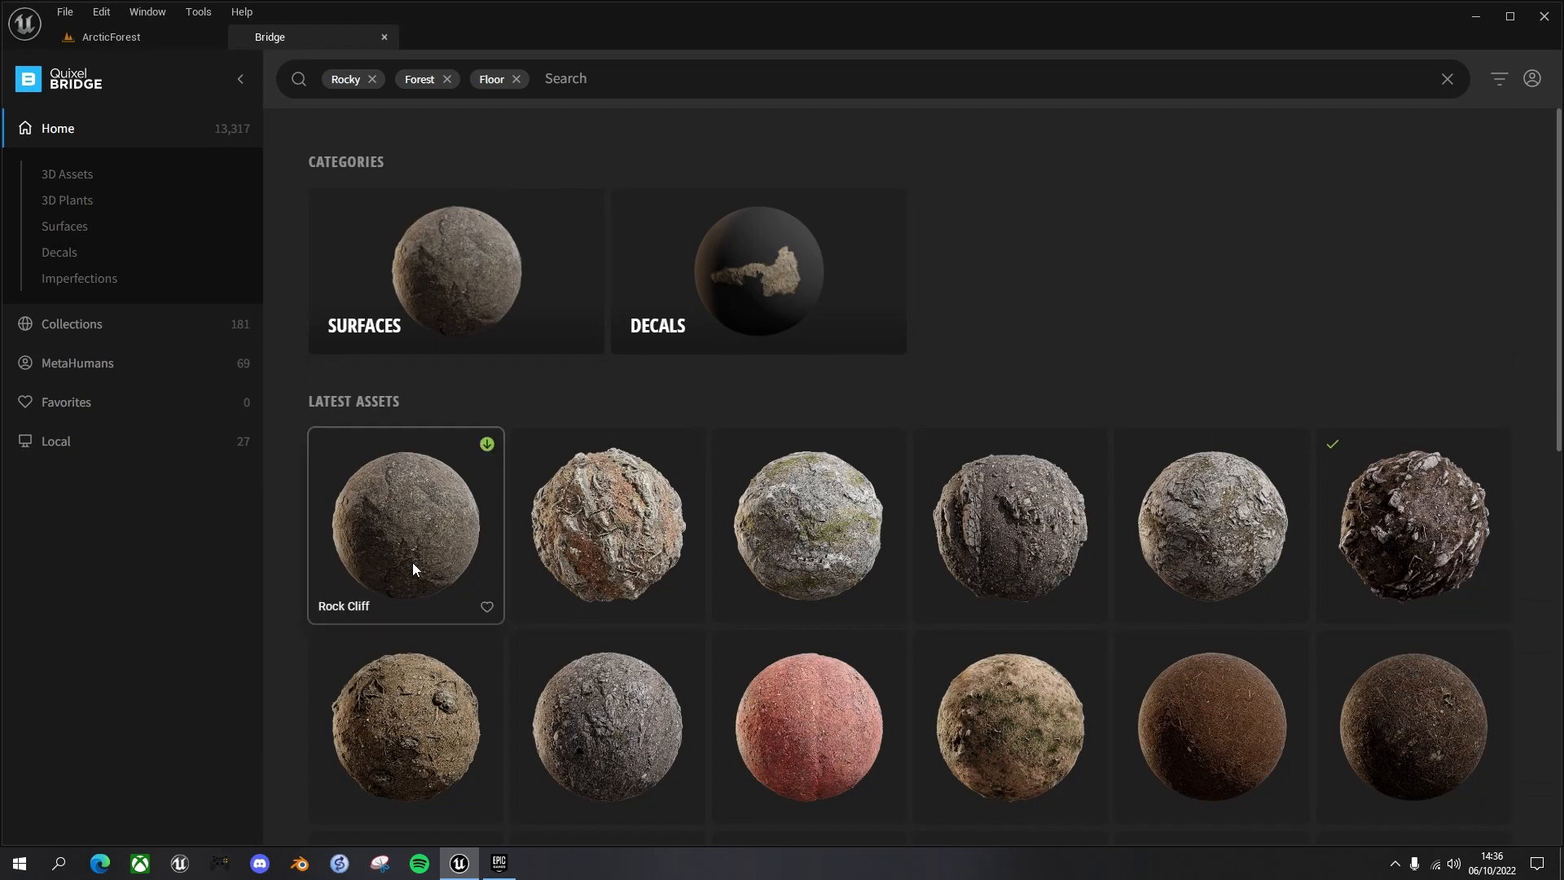
# Step: Add the already downloaded Rocky Forest Floor surface to the project at High Quality
pyautogui.scroll(-2, 414, 558)
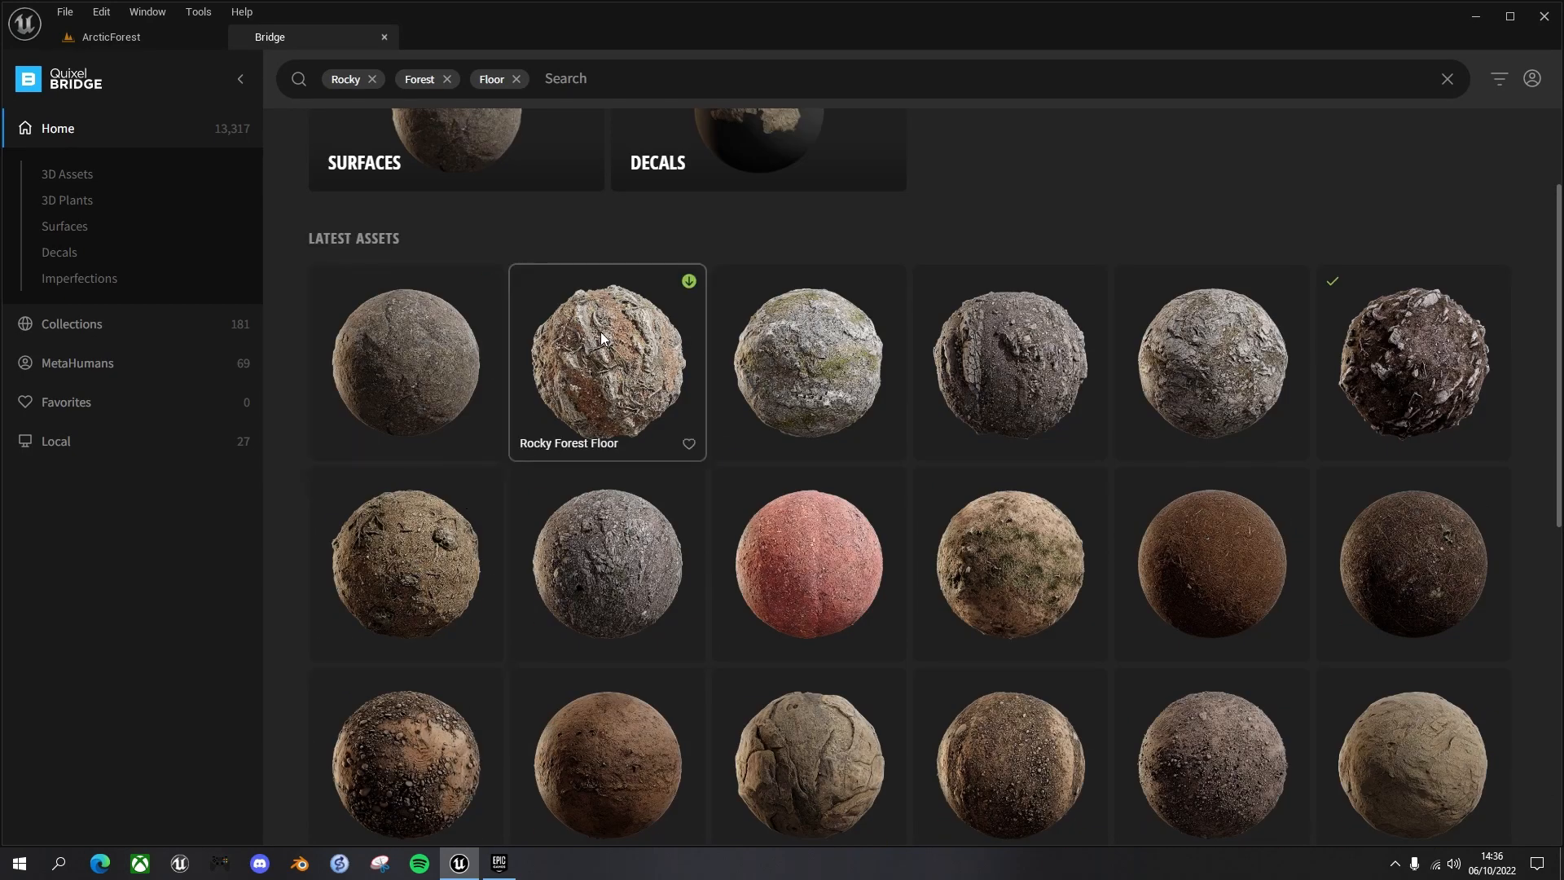
pyautogui.click(1414, 349)
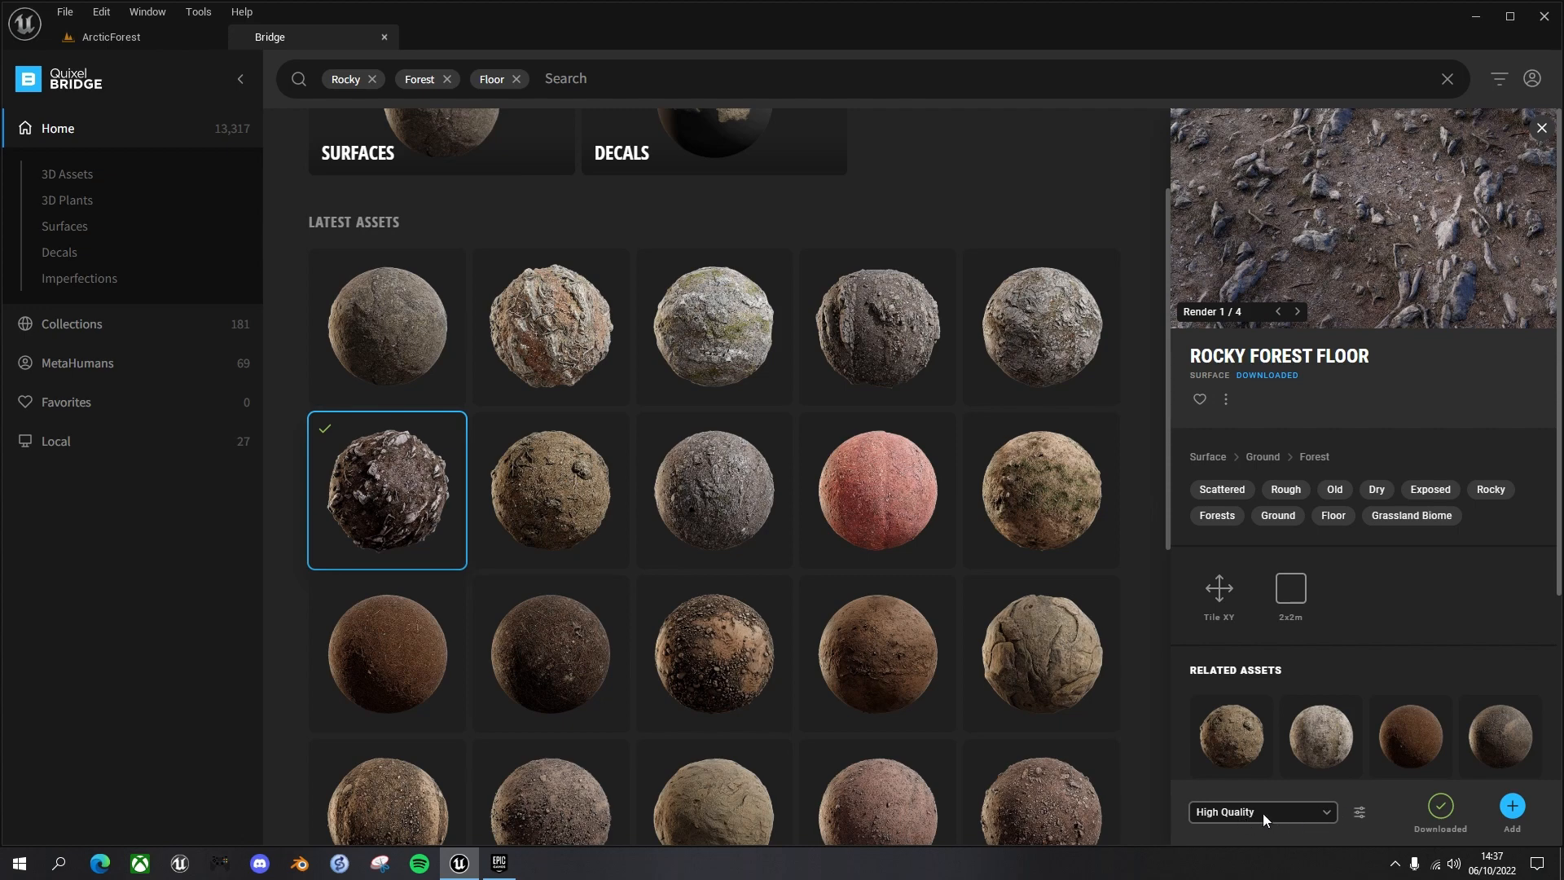
pyautogui.click(1513, 809)
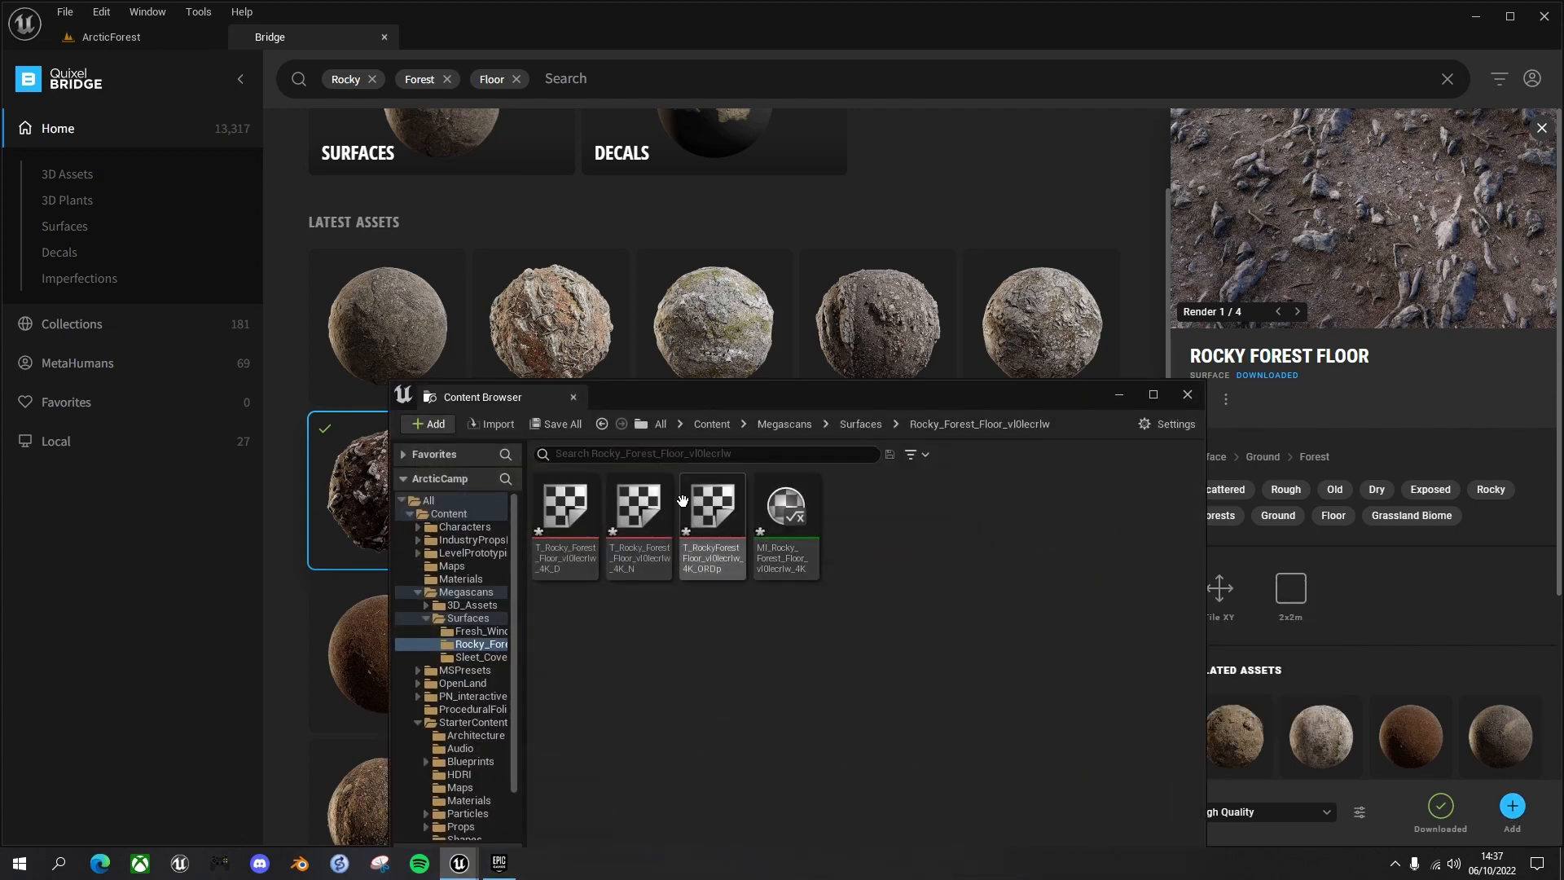
# Step: Convert the three Rocky Forest Floor virtual textures (D, N and ORDp) to regular textures, then return to the ArcticForest level
pyautogui.moveTo(781, 507)
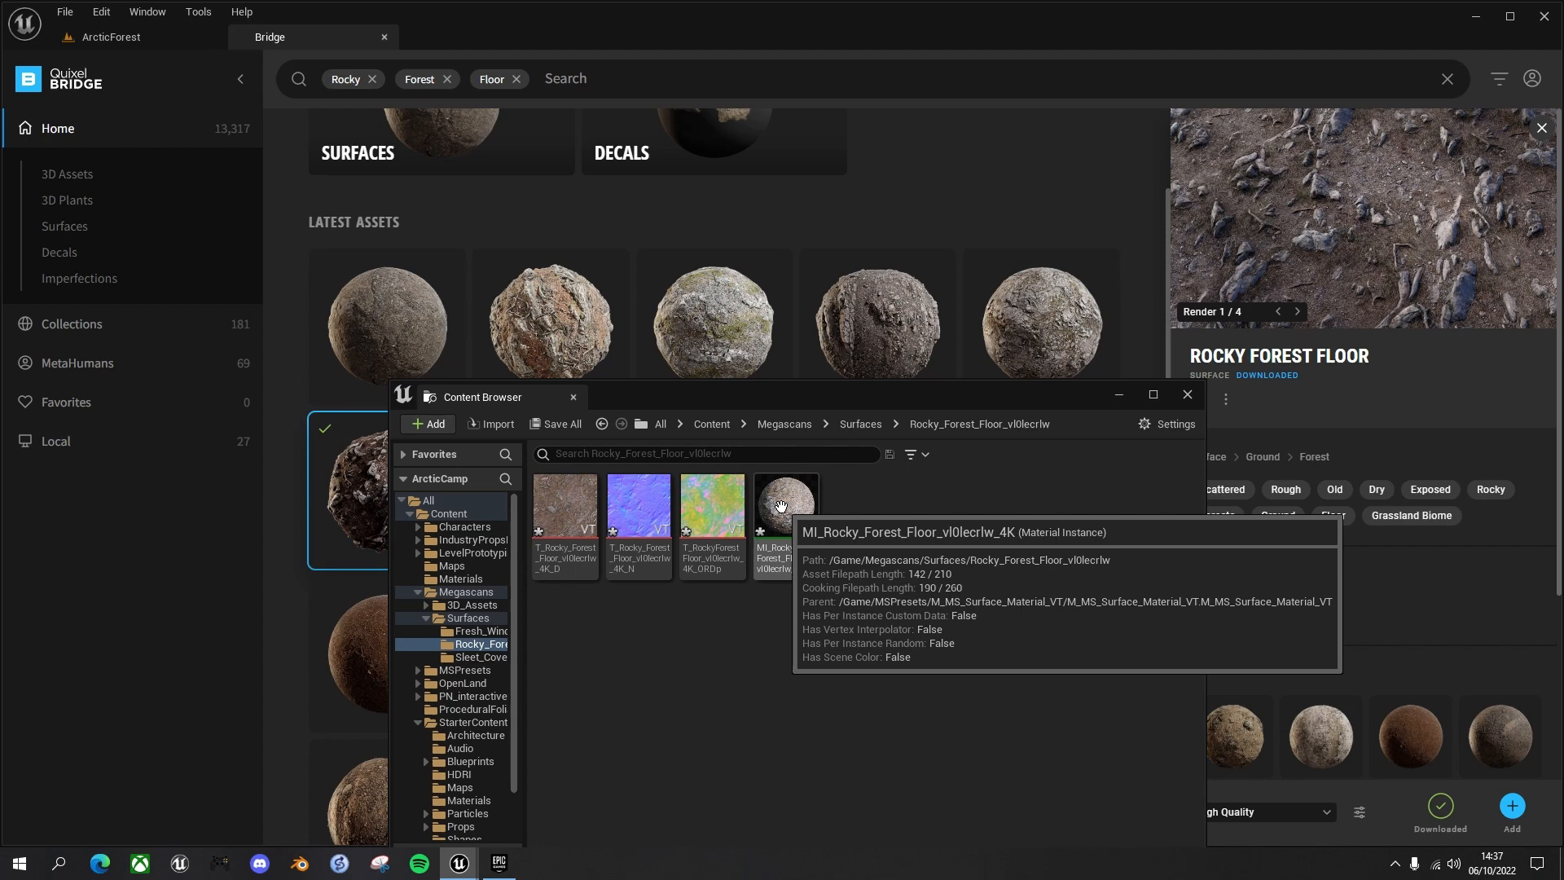
pyautogui.moveTo(868, 391); pyautogui.dragTo(792, 258)
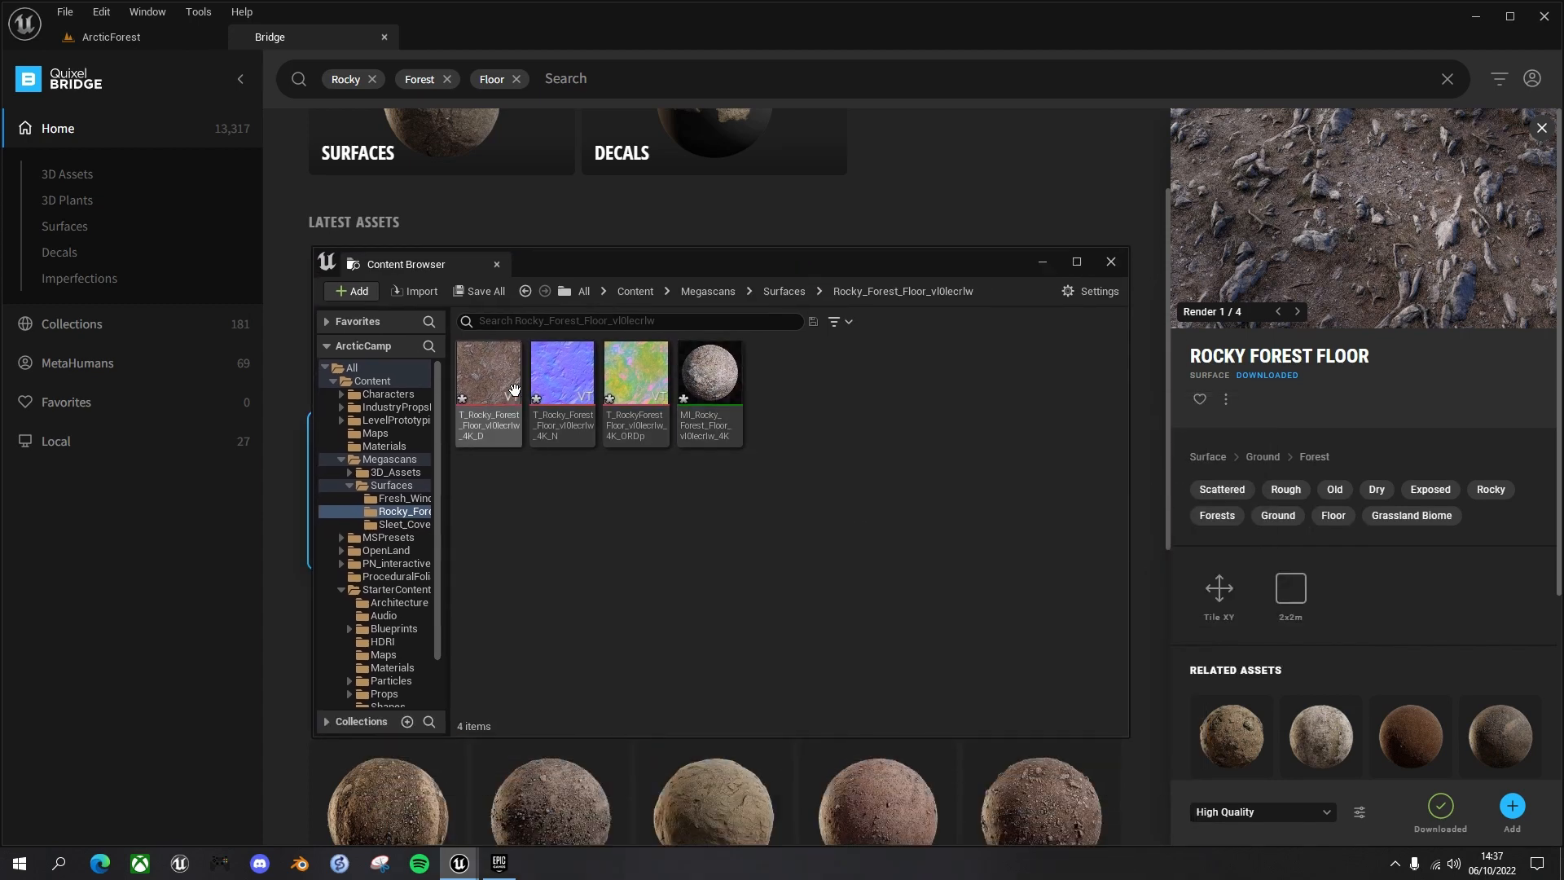
pyautogui.moveTo(507, 403)
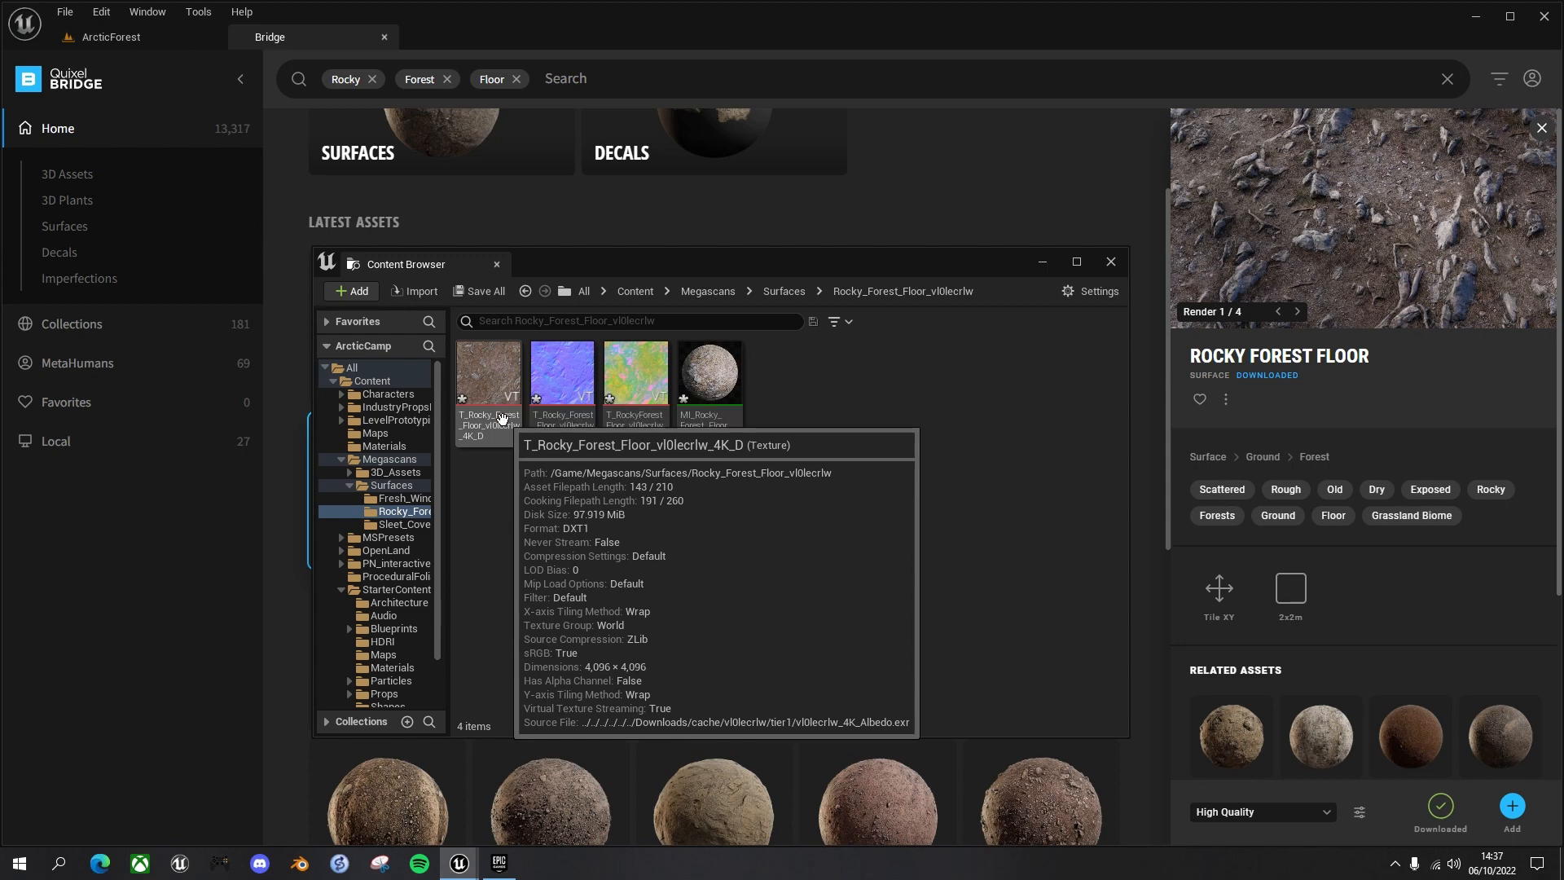
pyautogui.moveTo(635, 375)
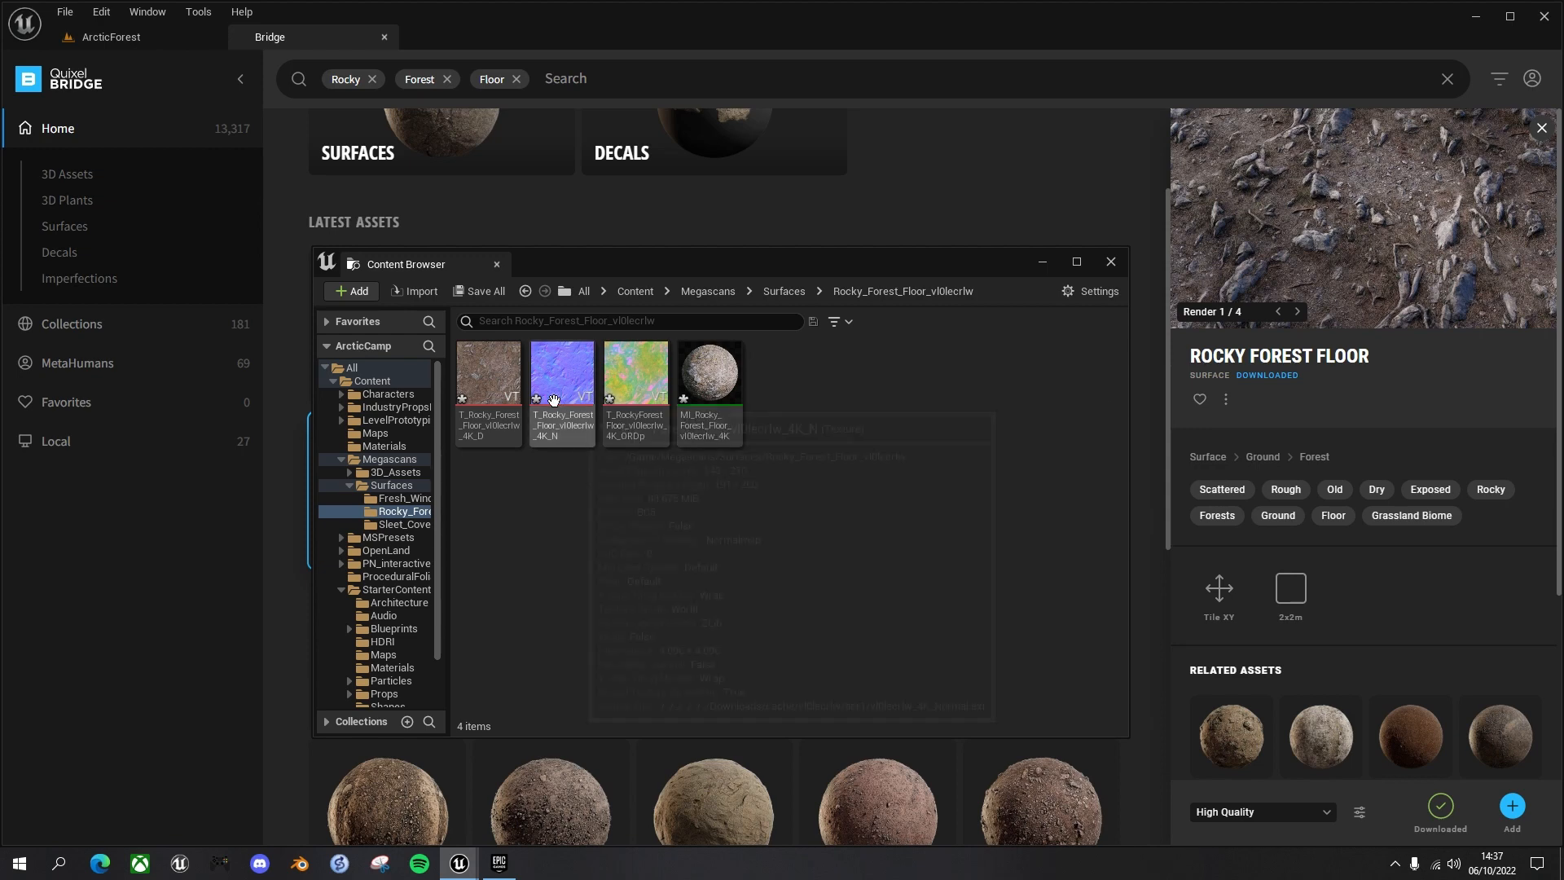
pyautogui.click(496, 395)
pyautogui.keyDown('shift'); pyautogui.click(631, 383); pyautogui.keyUp('shift')
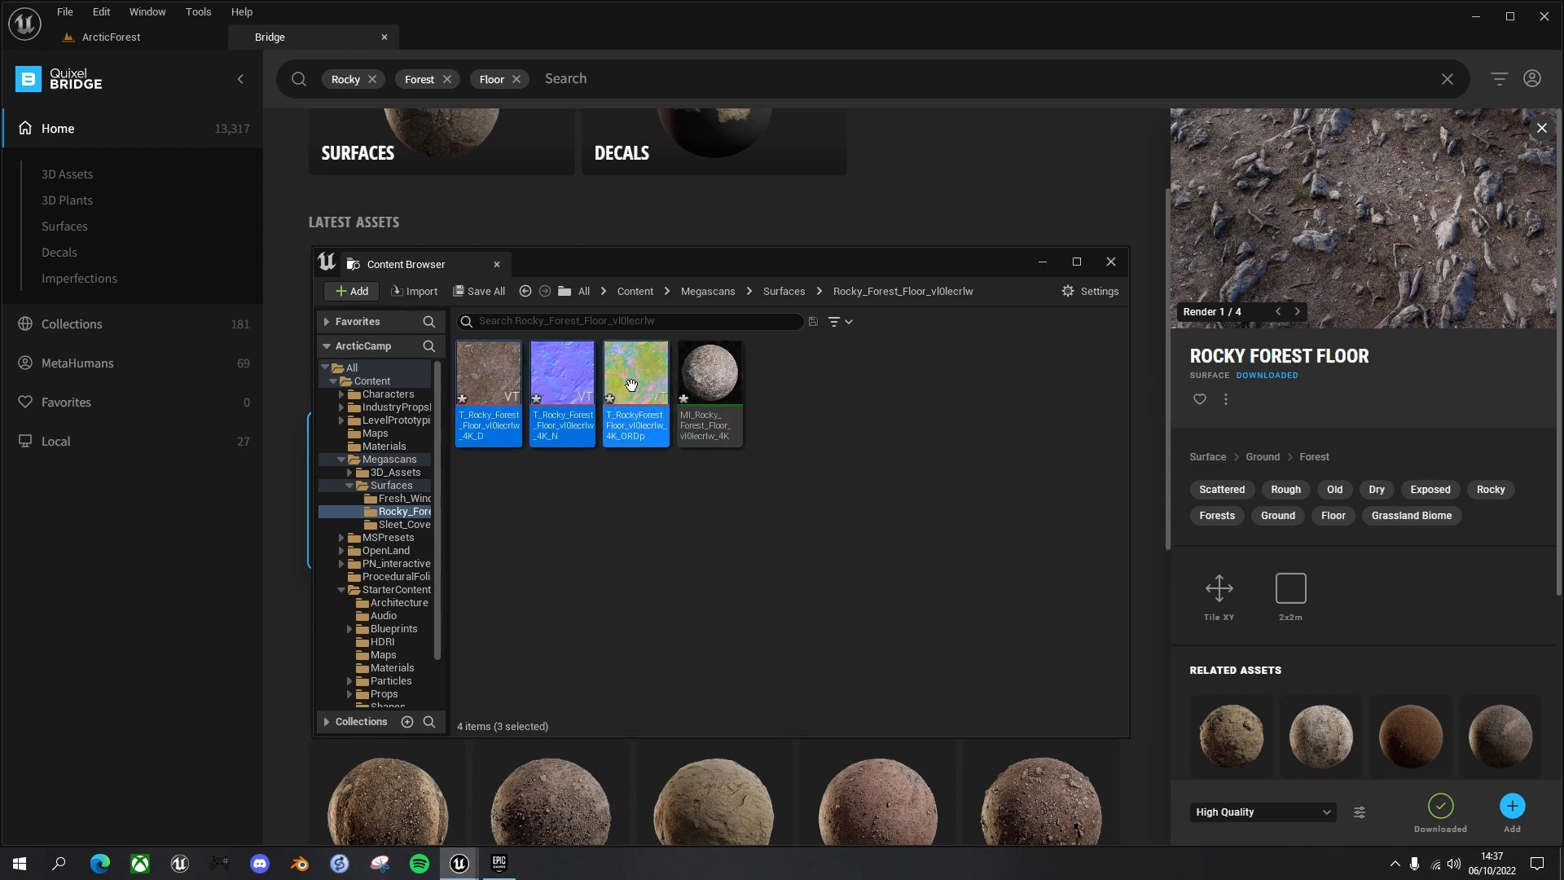
pyautogui.rightClick(633, 387)
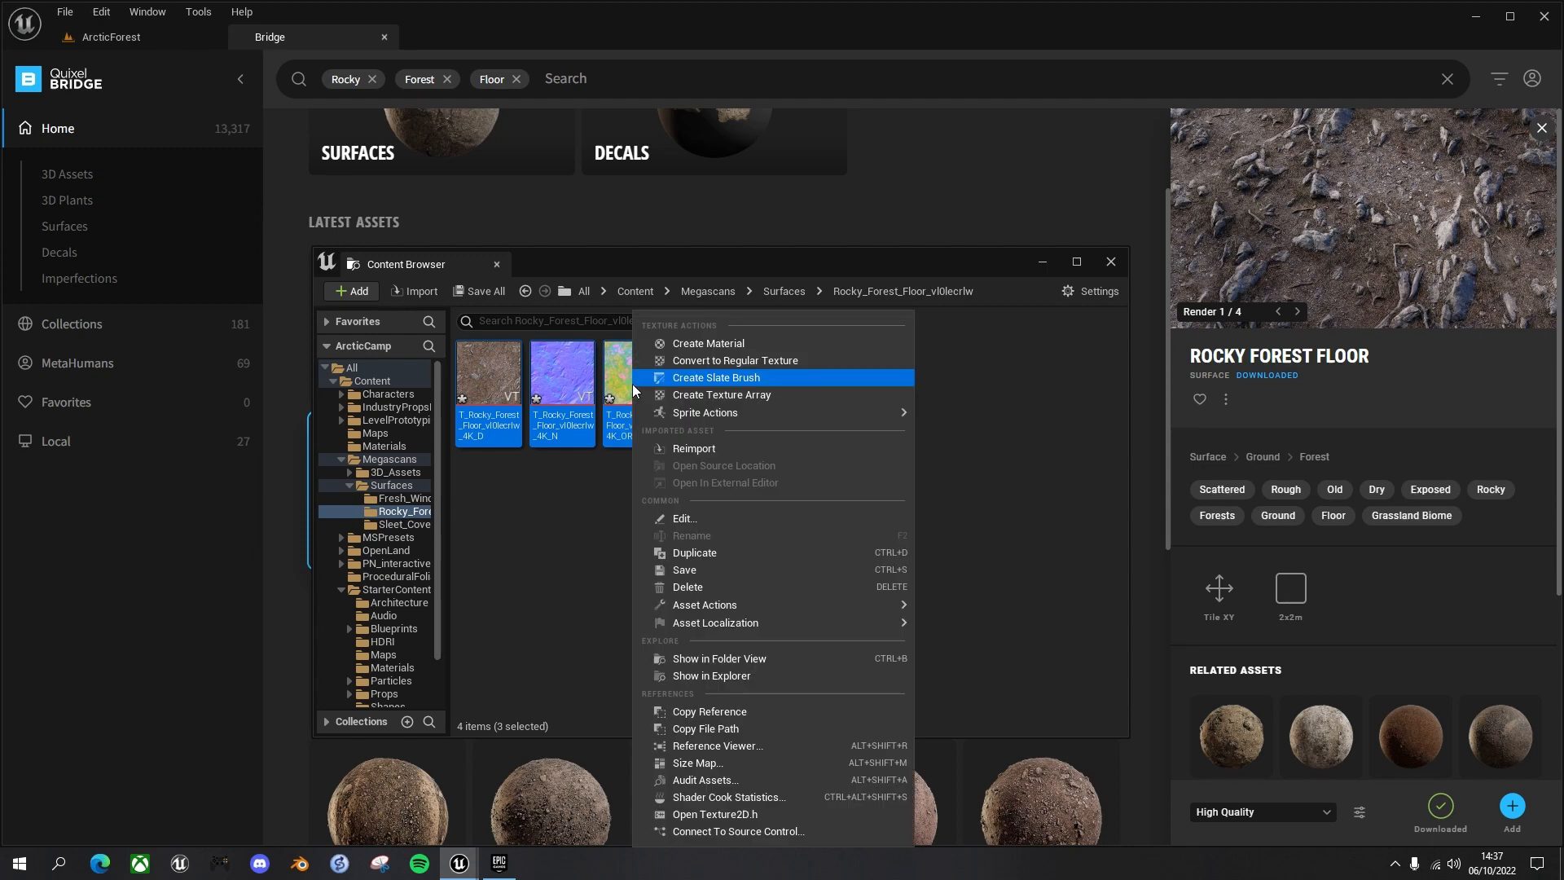
pyautogui.click(734, 360)
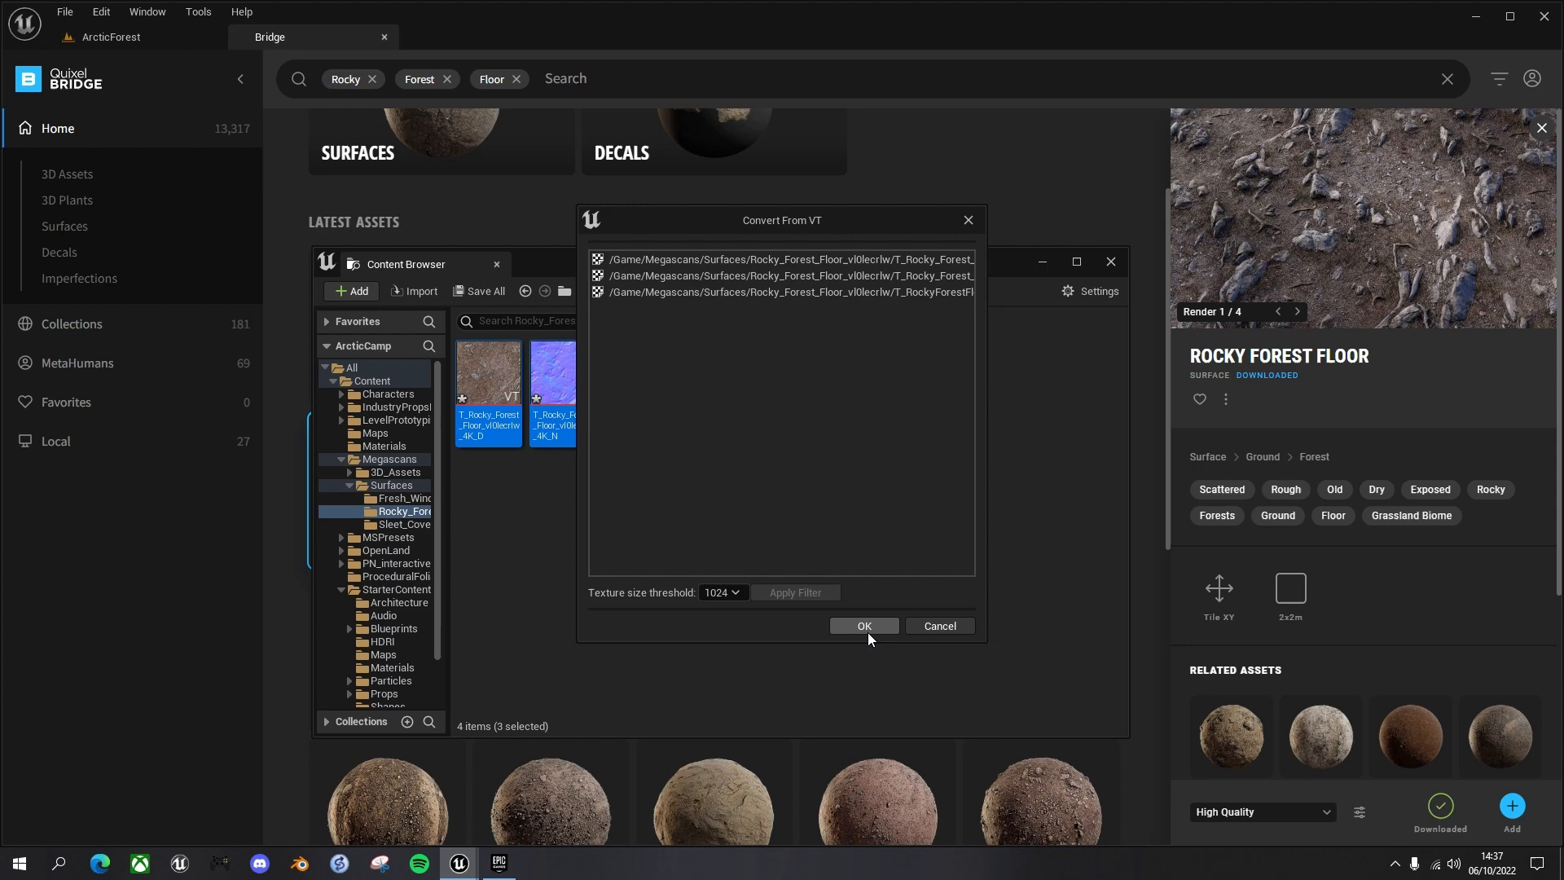
pyautogui.click(864, 626)
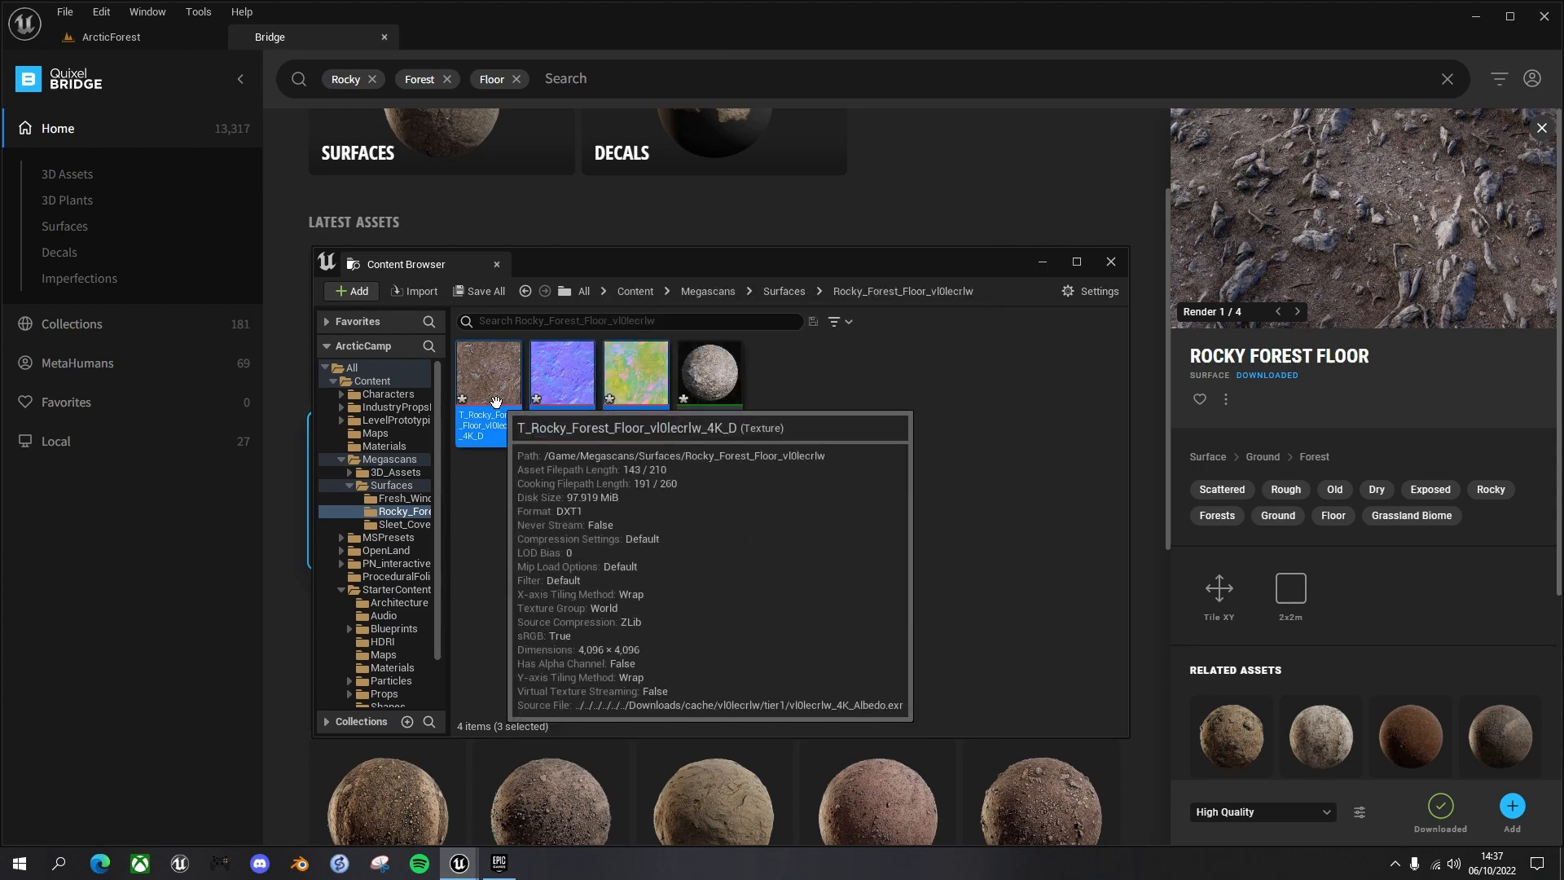
pyautogui.moveTo(630, 379)
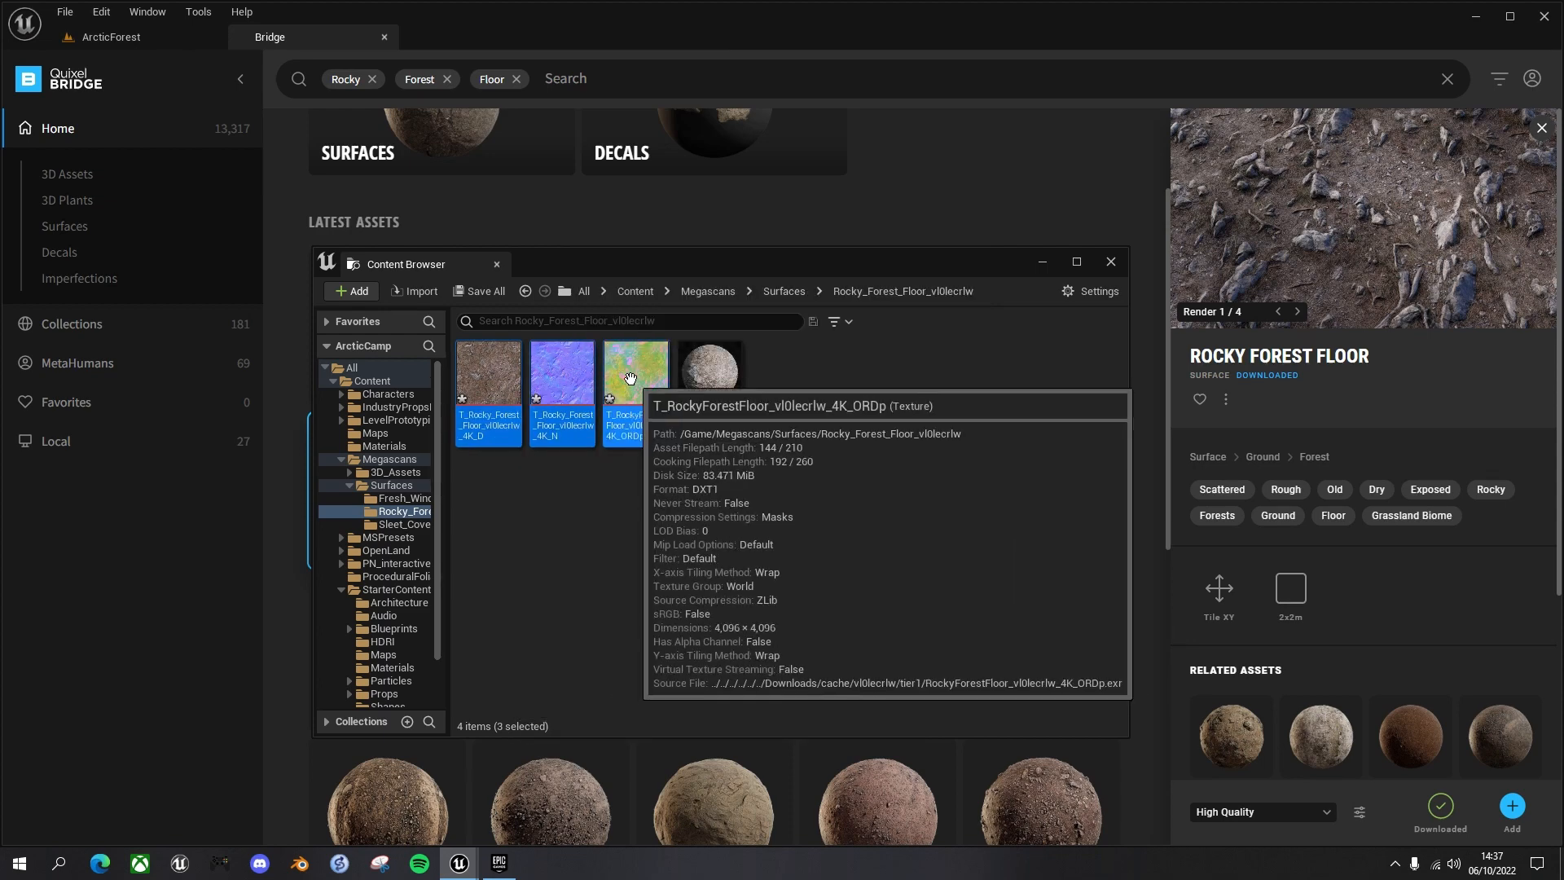
pyautogui.click(1111, 261)
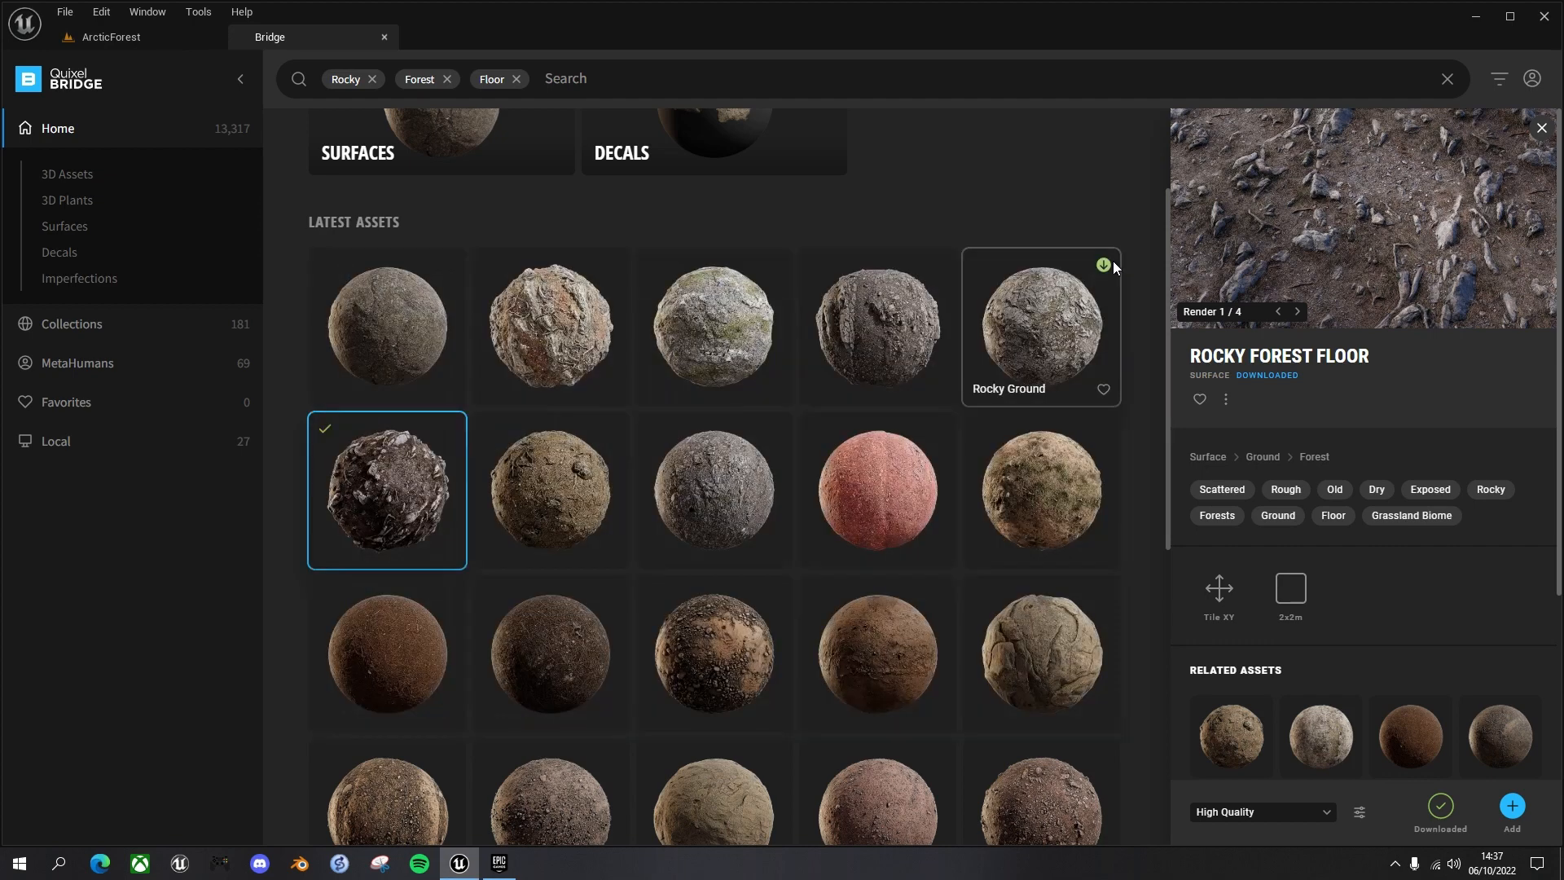
pyautogui.click(384, 37)
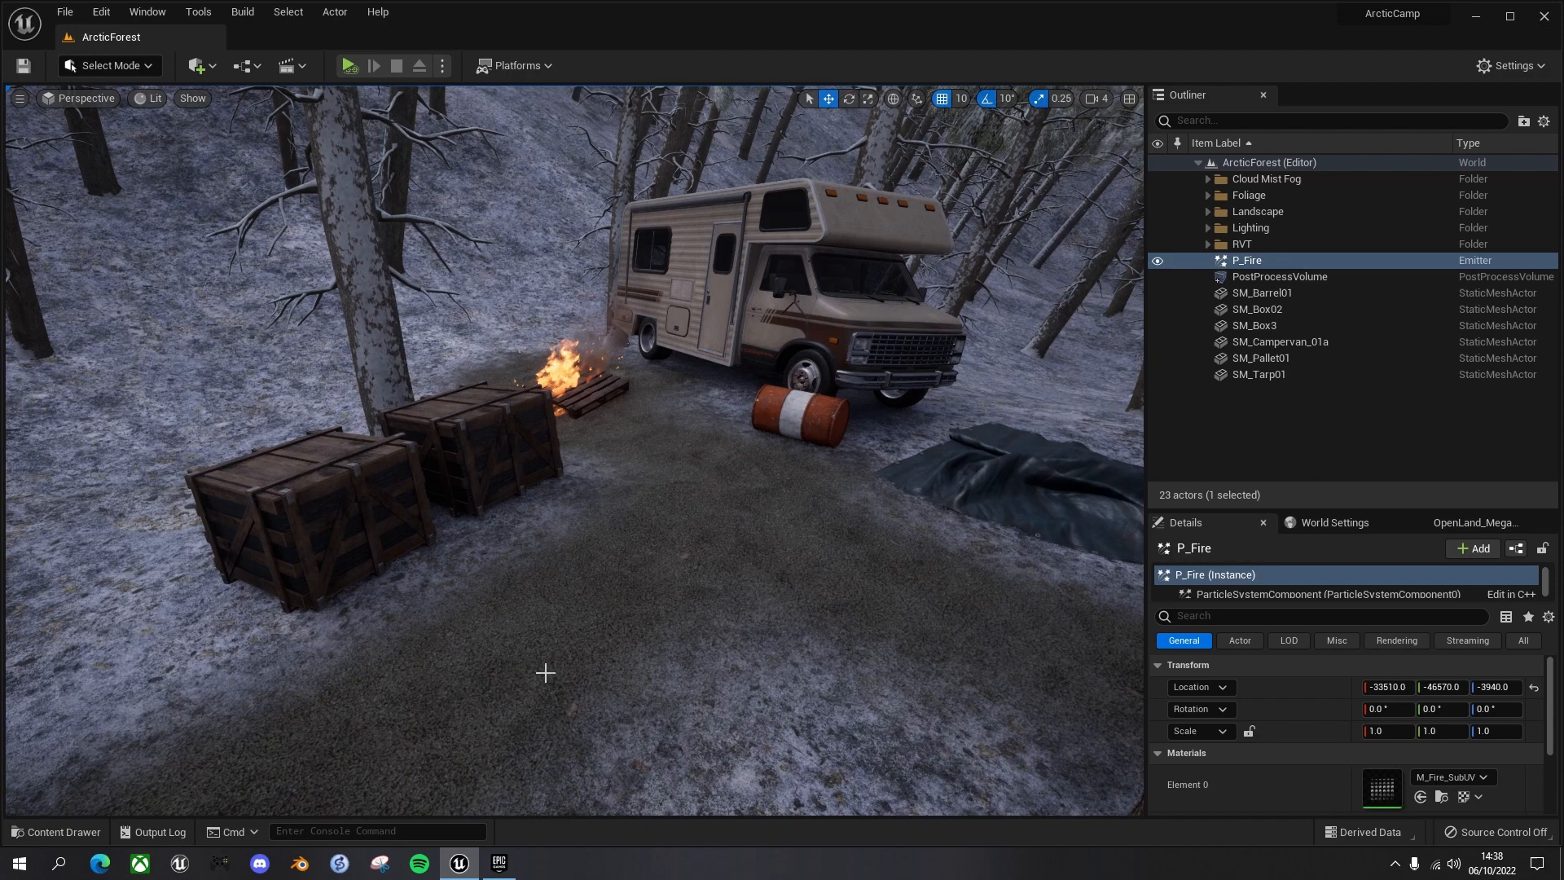
# Step: Locate the OpenLand Megascan Texture widget in the OpenLand Widgets folder and check its run option
pyautogui.hotkey('ctrl', 'space')
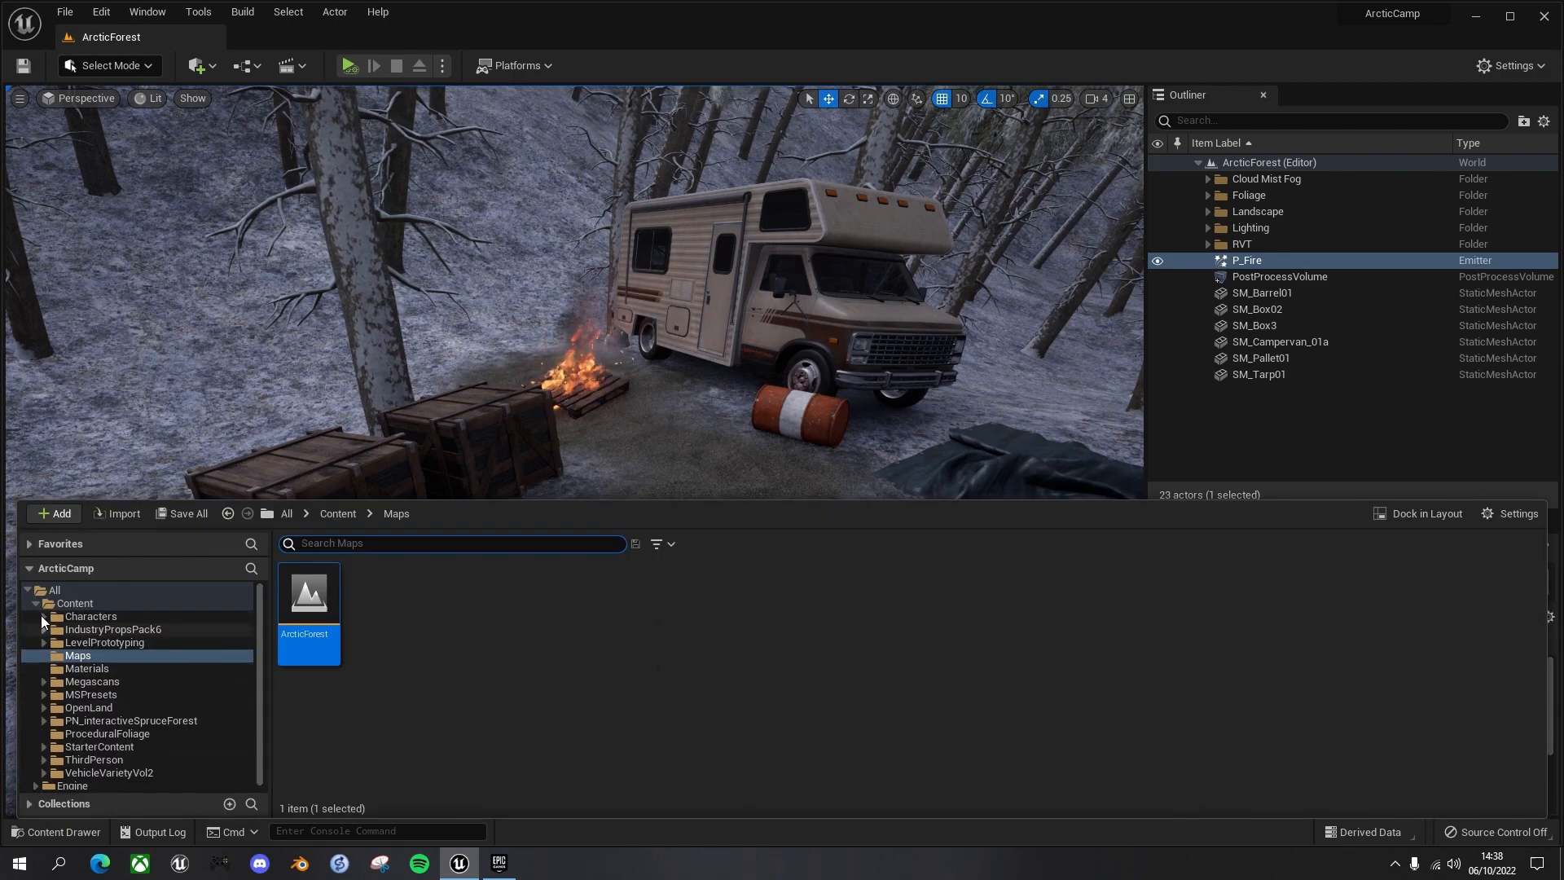
pyautogui.click(44, 707)
pyautogui.scroll(-2, 116, 741)
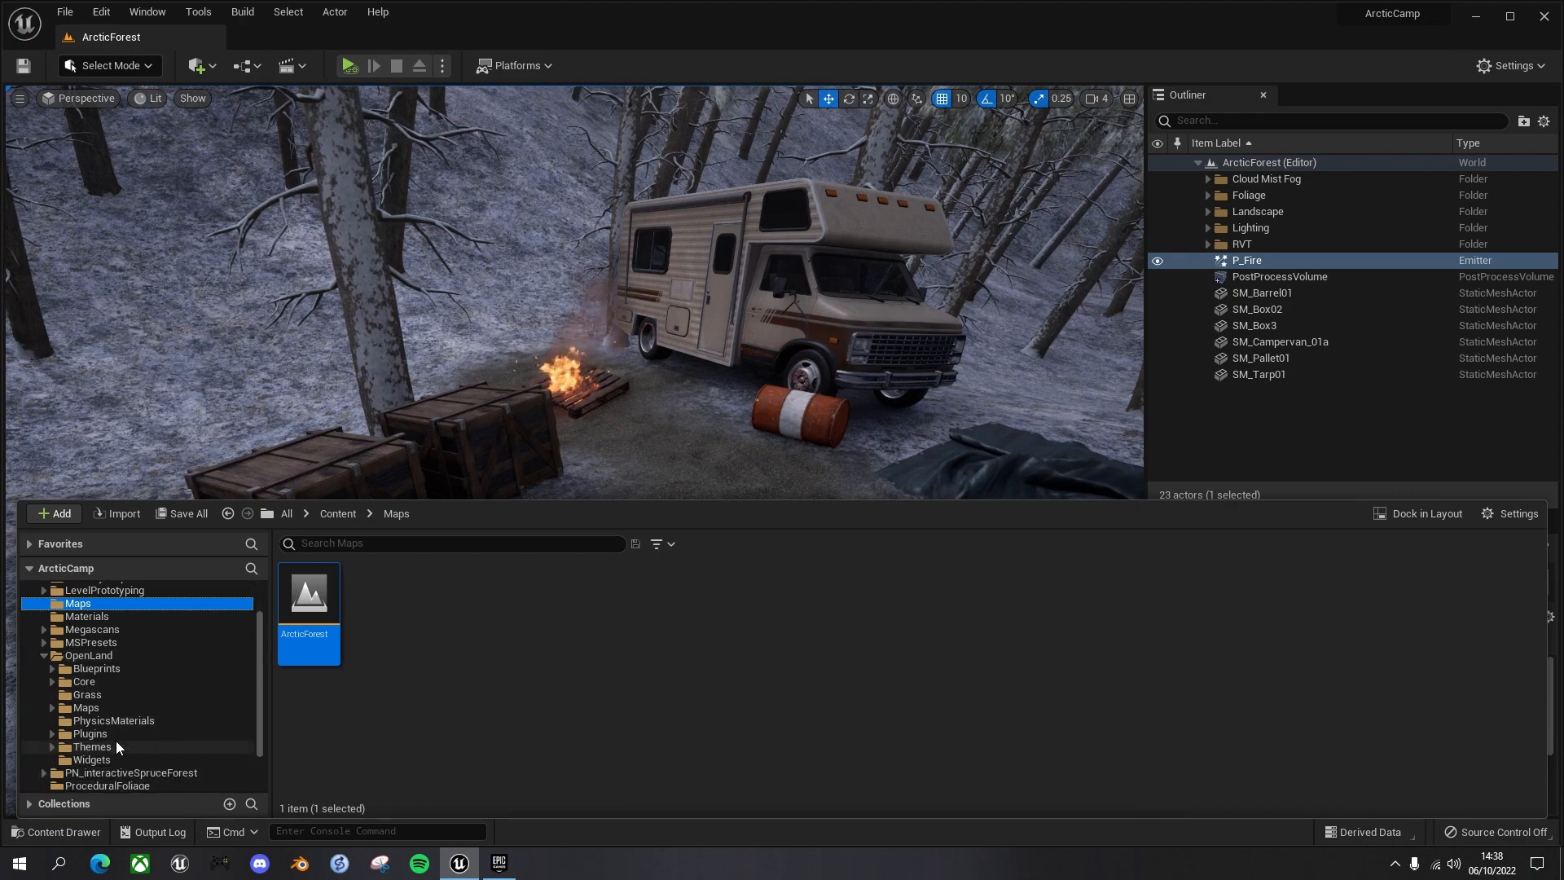
pyautogui.click(94, 760)
pyautogui.moveTo(542, 615)
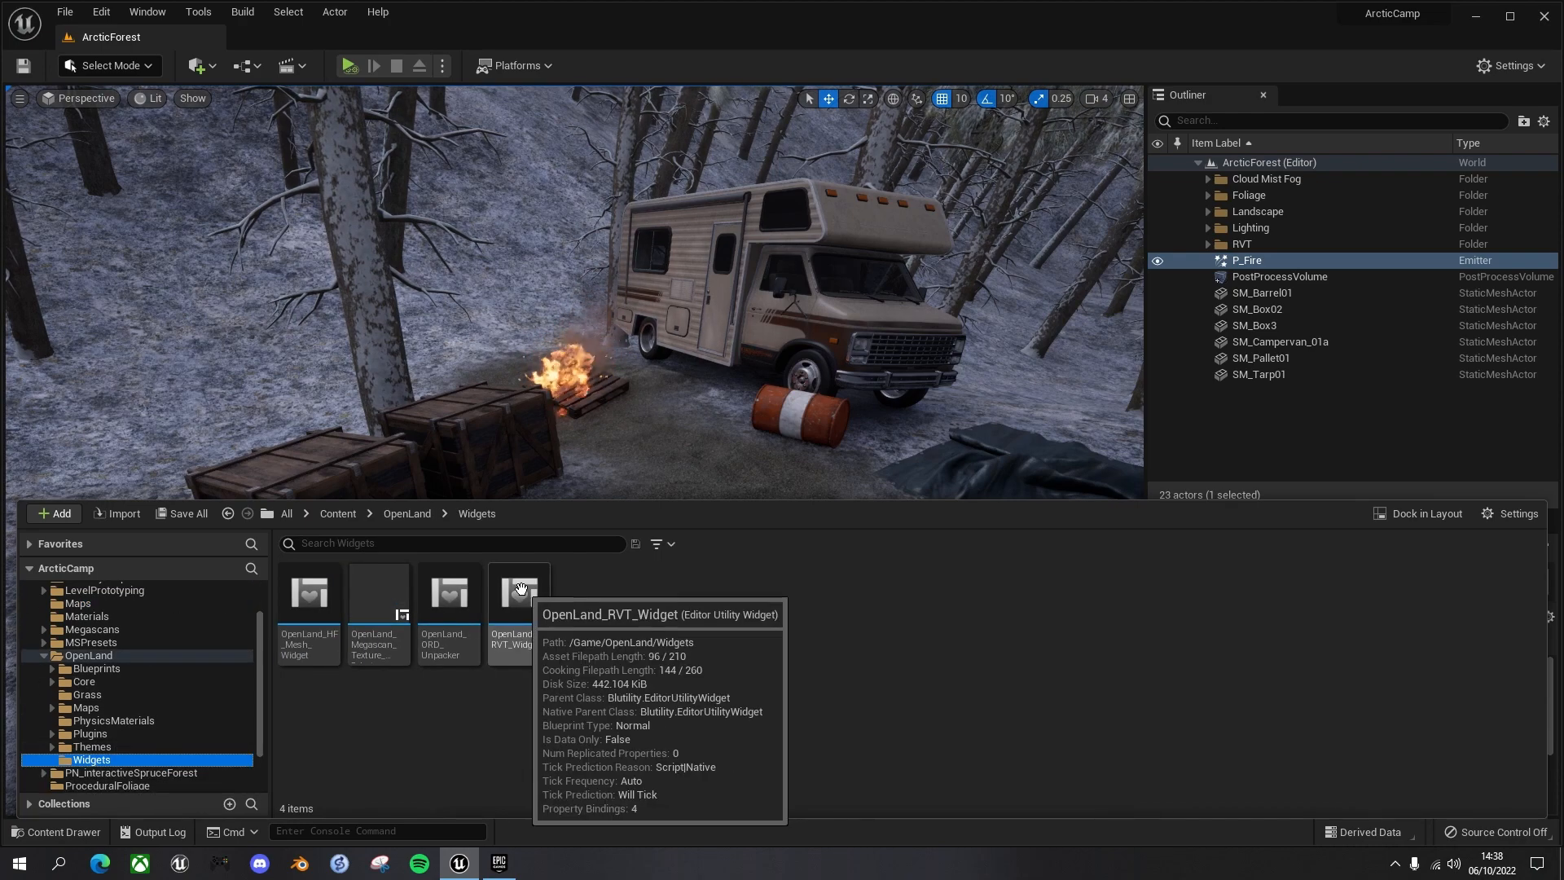
pyautogui.rightClick(381, 607)
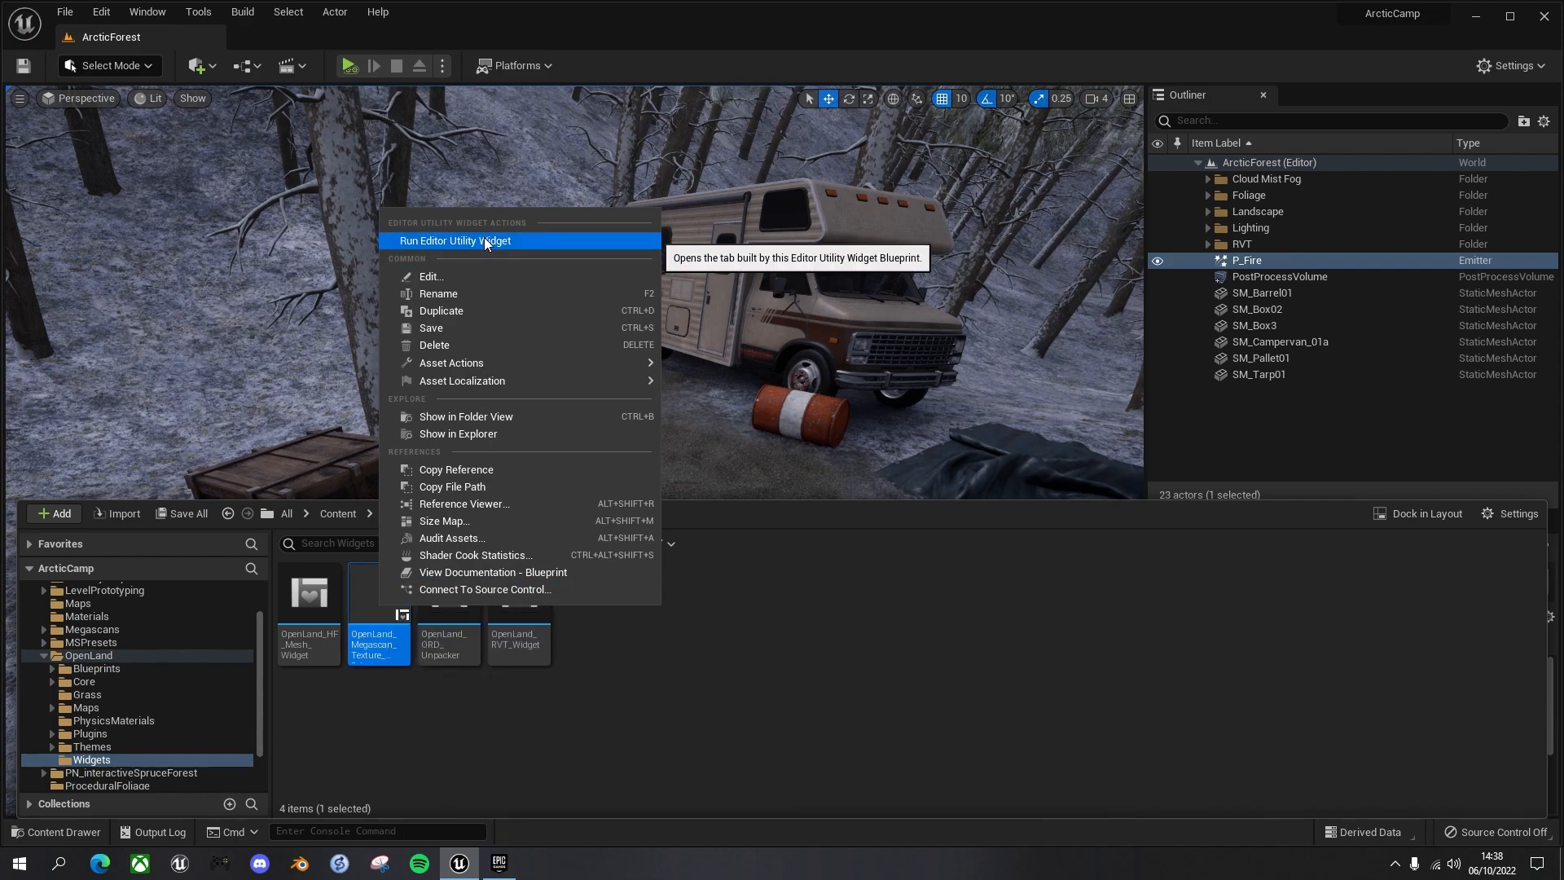
pyautogui.click(848, 556)
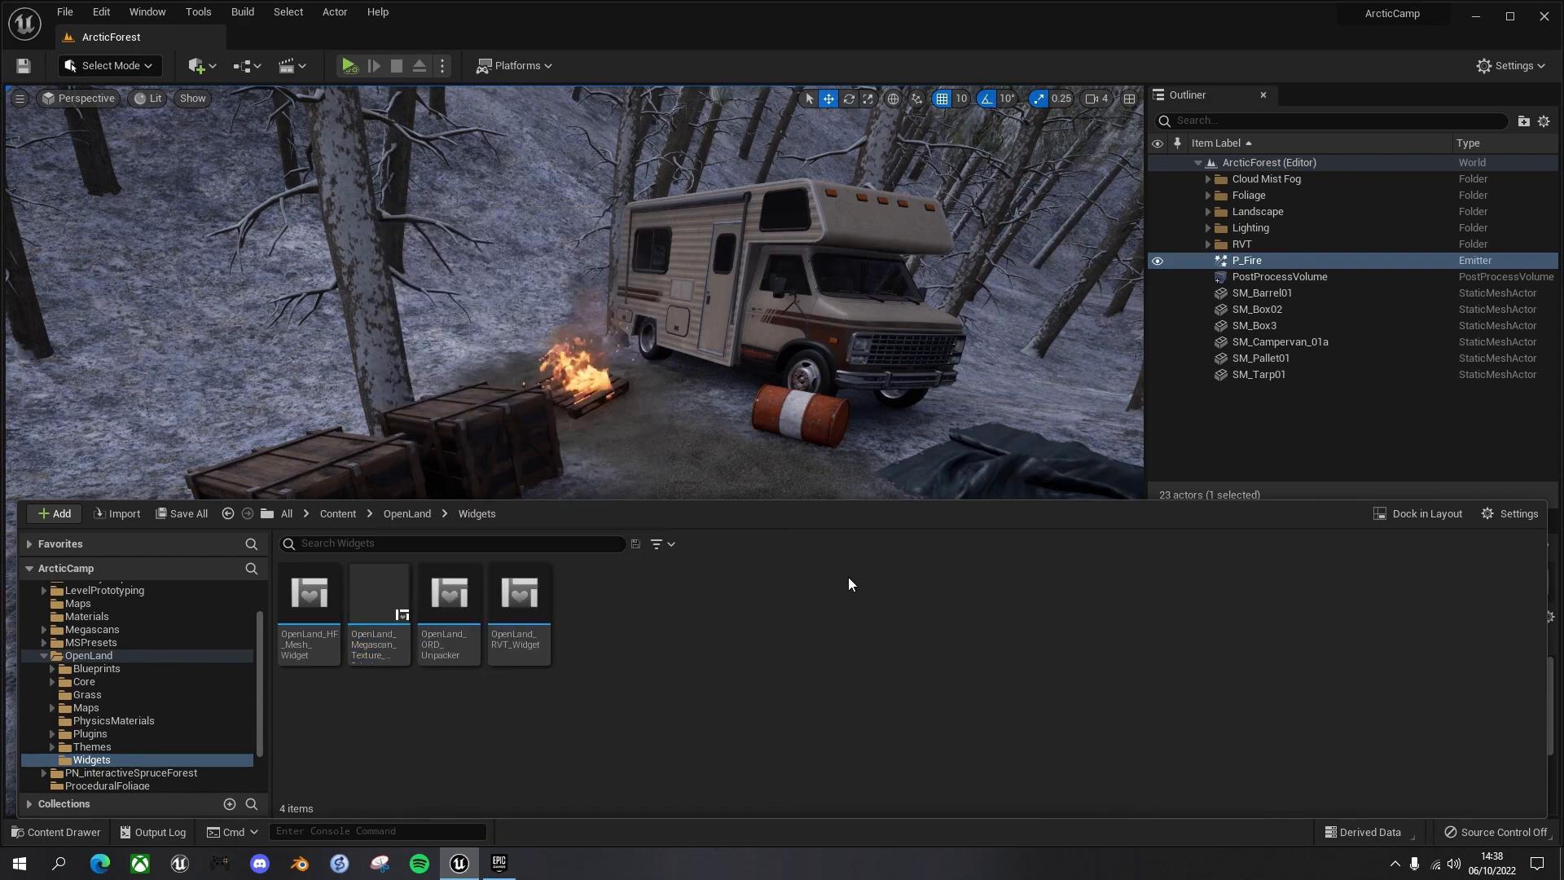
pyautogui.hotkey('ctrl', 'space')
# Step: In OpenLand's Megascan Texture Selector, assign the Rocky_Forest_Floor texture to the Sand material layer
pyautogui.click(1481, 517)
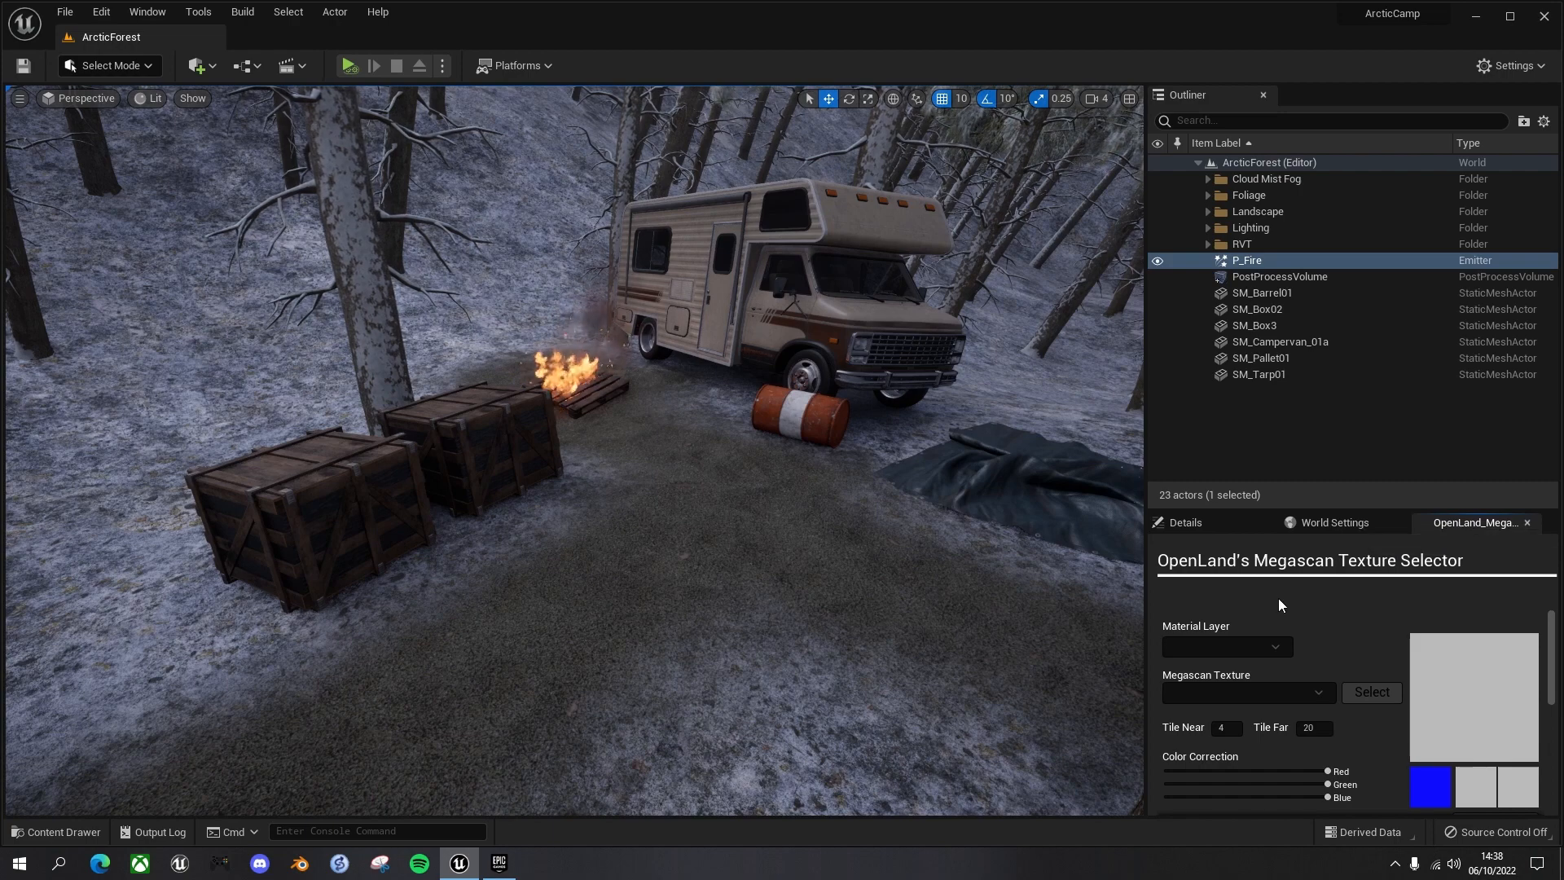
pyautogui.moveTo(1309, 507); pyautogui.dragTo(1313, 414)
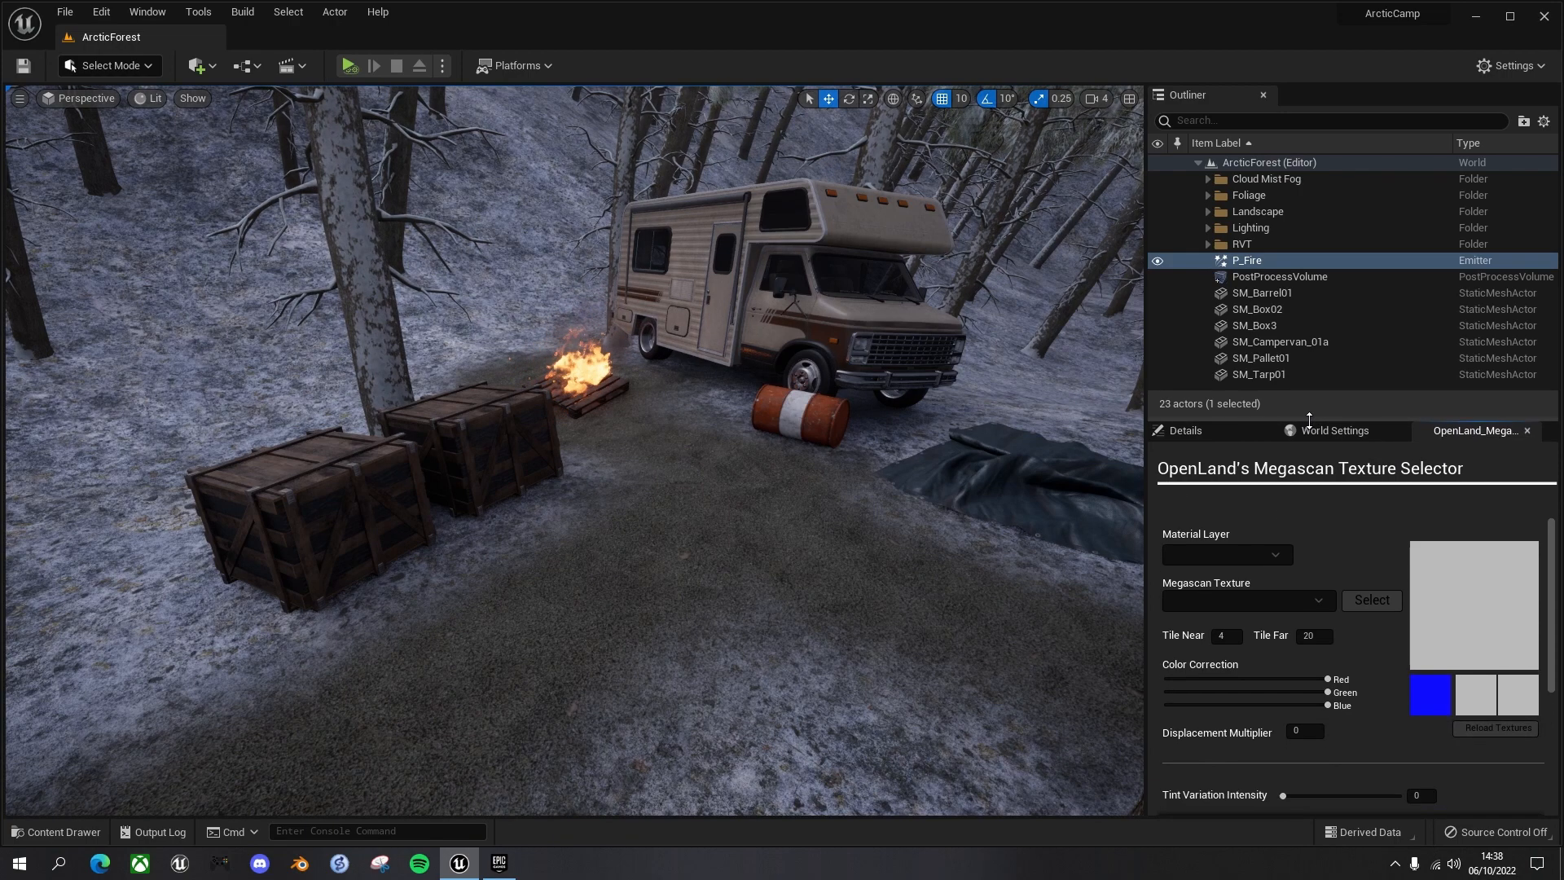
pyautogui.click(1277, 560)
pyautogui.click(1201, 656)
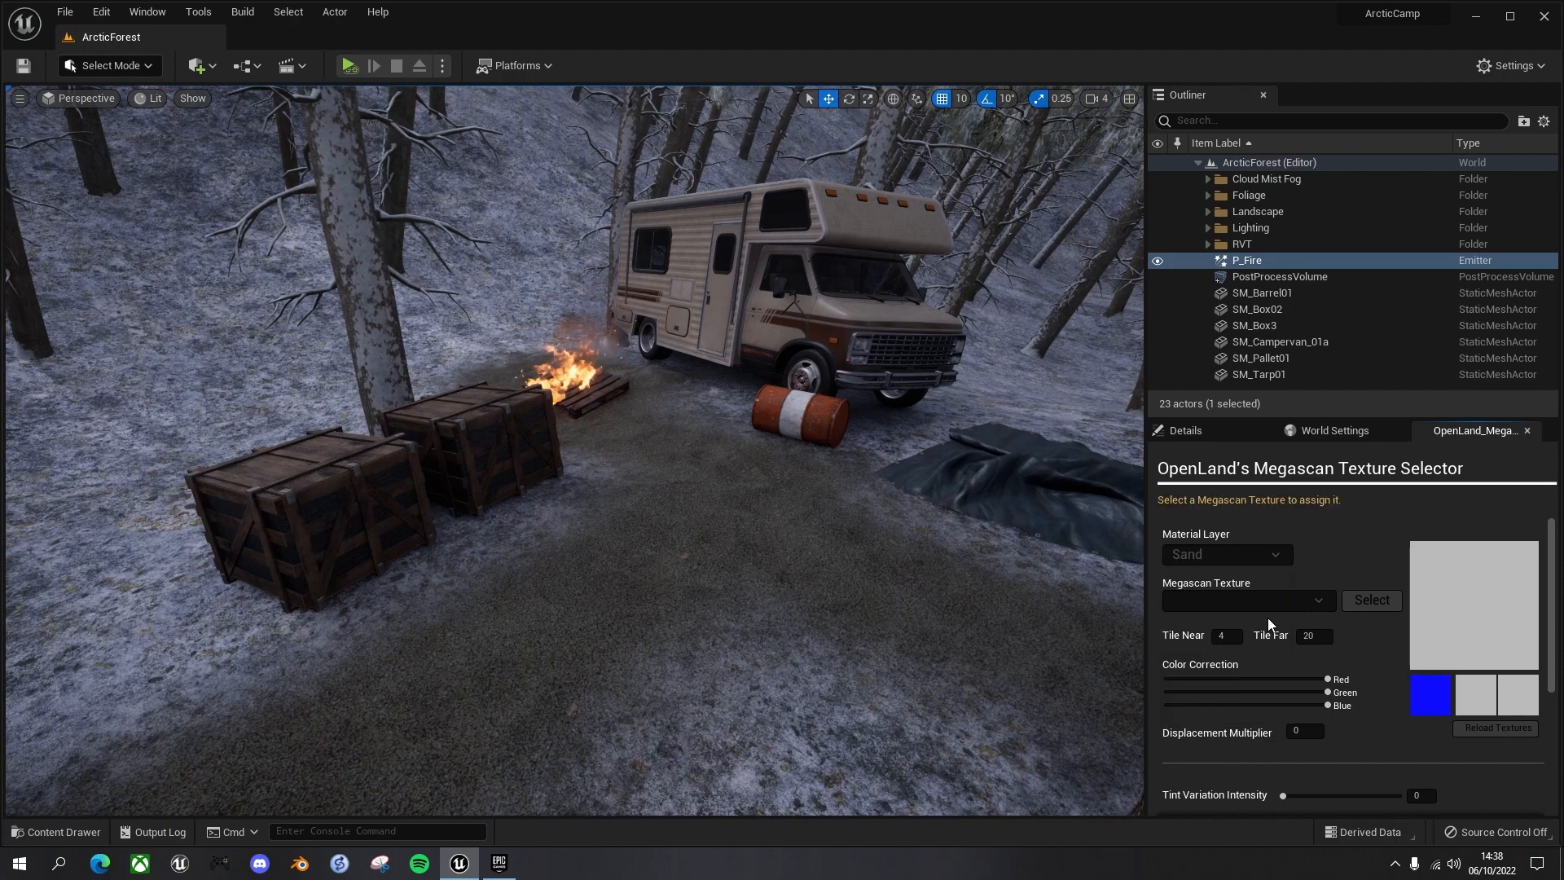
pyautogui.click(1320, 601)
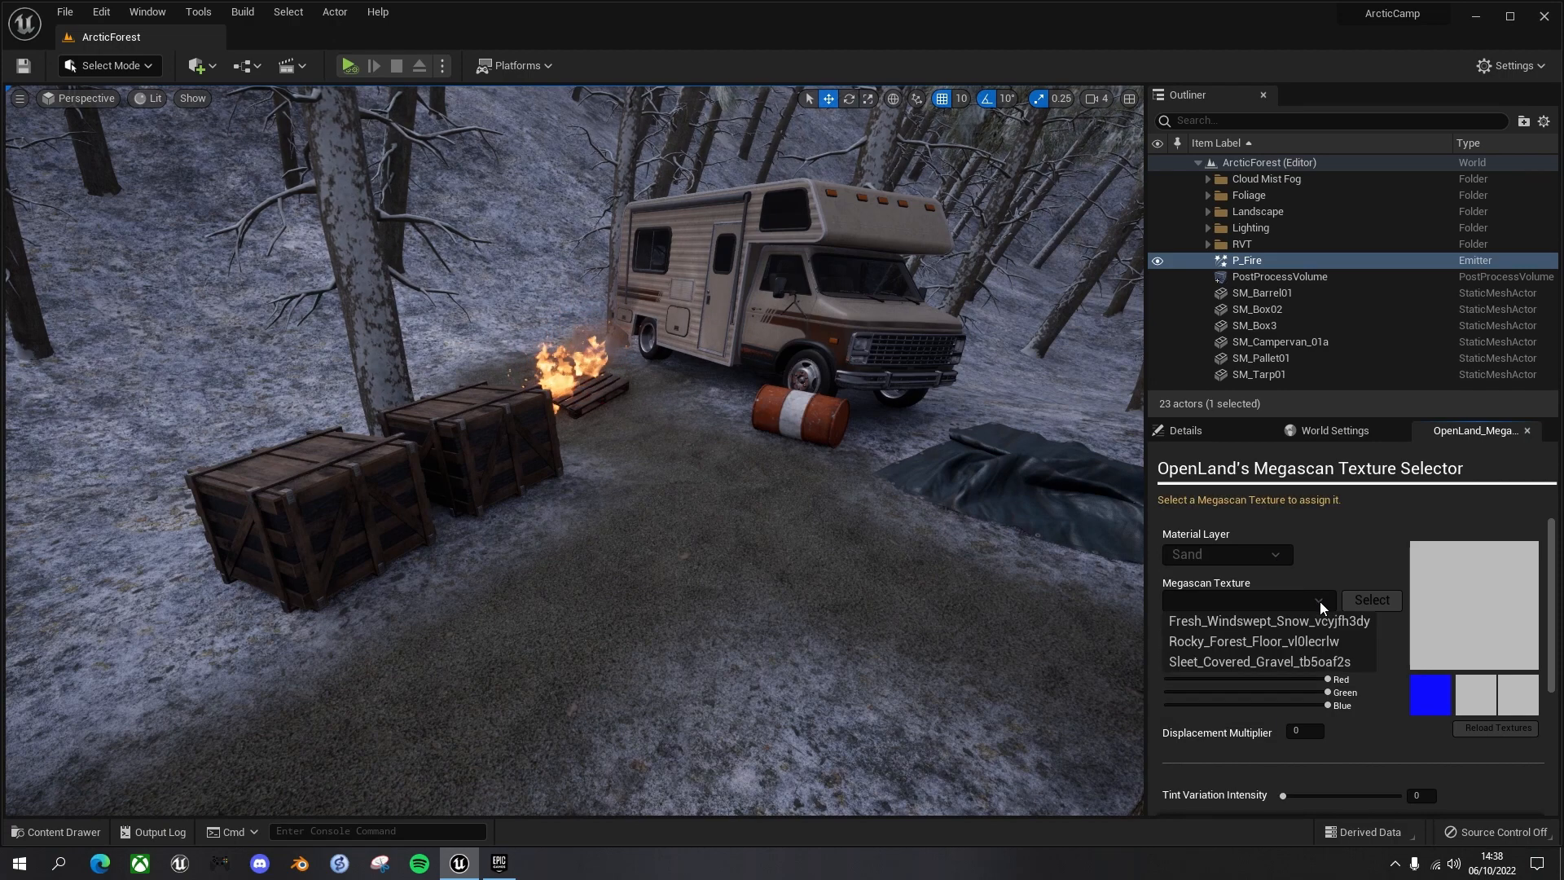
pyautogui.click(1229, 641)
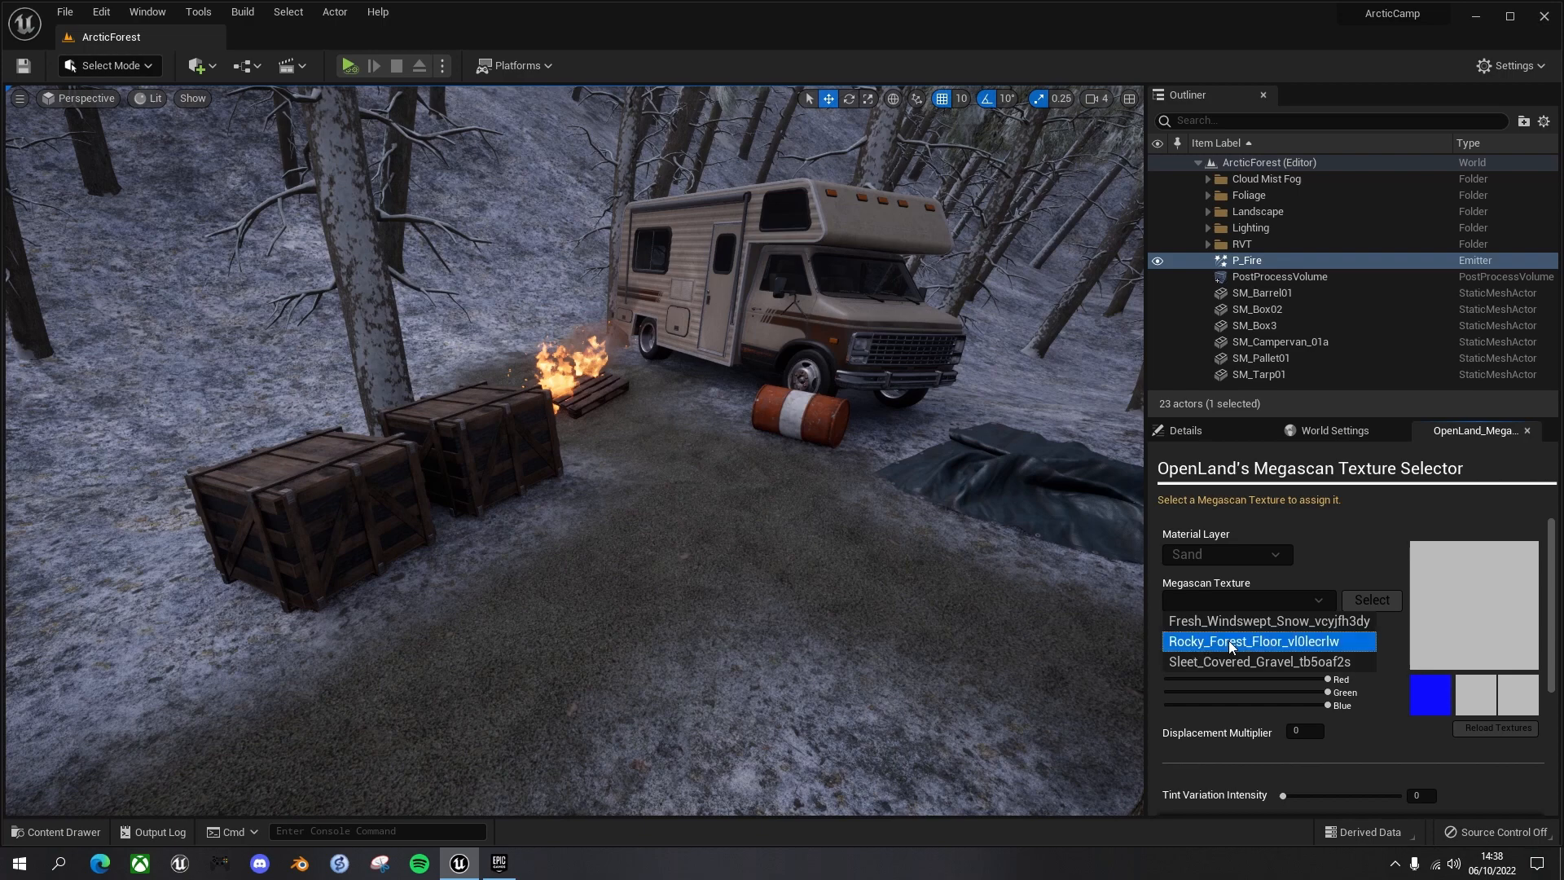
pyautogui.click(1230, 643)
pyautogui.click(1372, 600)
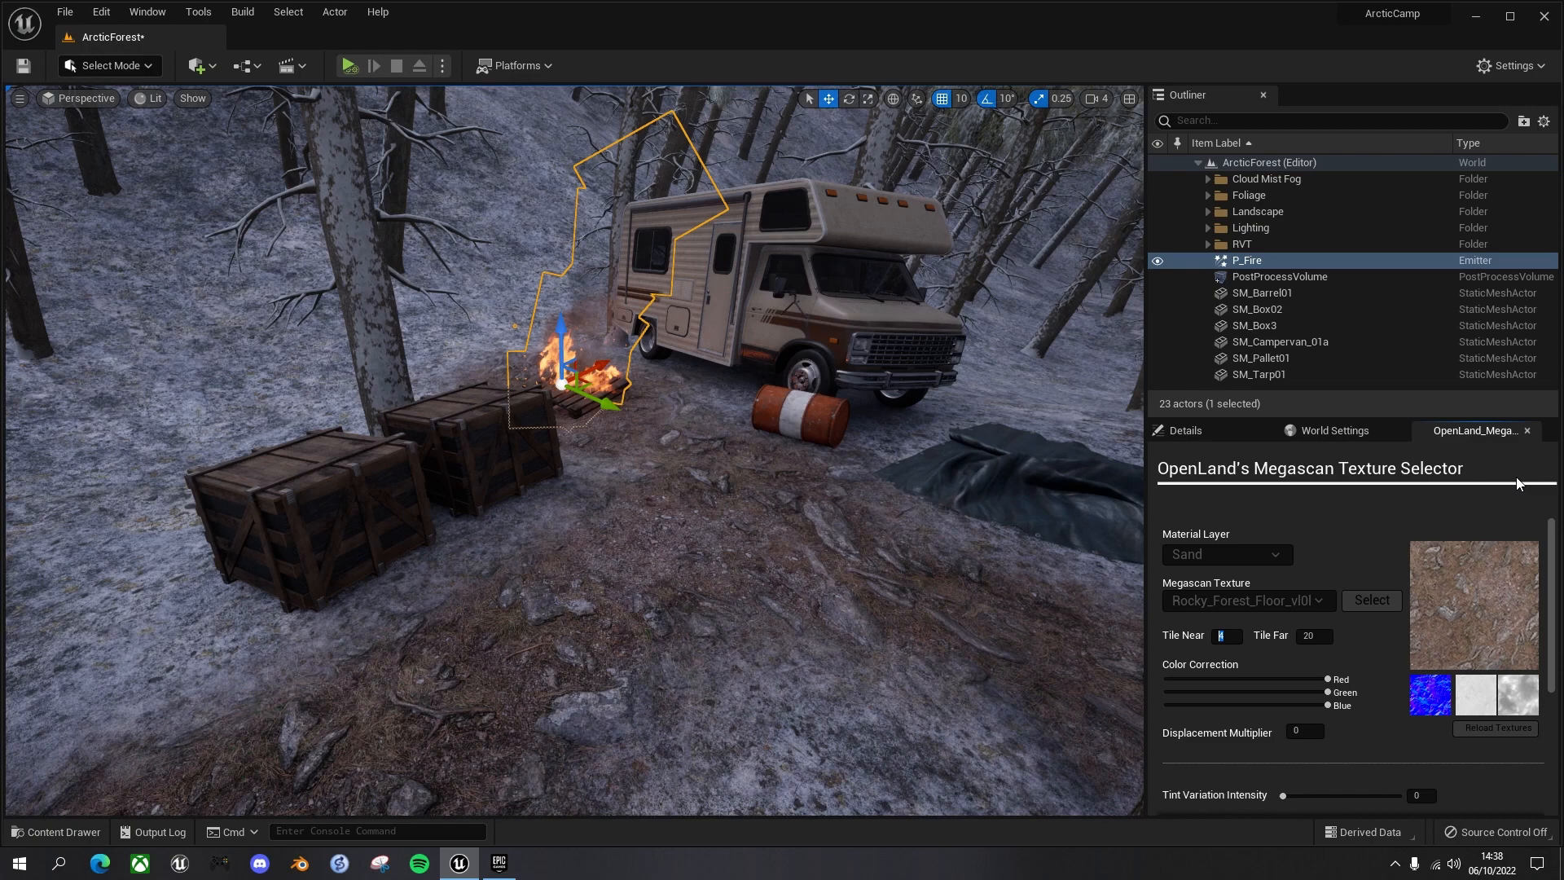
# Step: Set the Sand layer's Tile Near to 1 and its Tint Variation Intensity to 0.87
pyautogui.write('1')
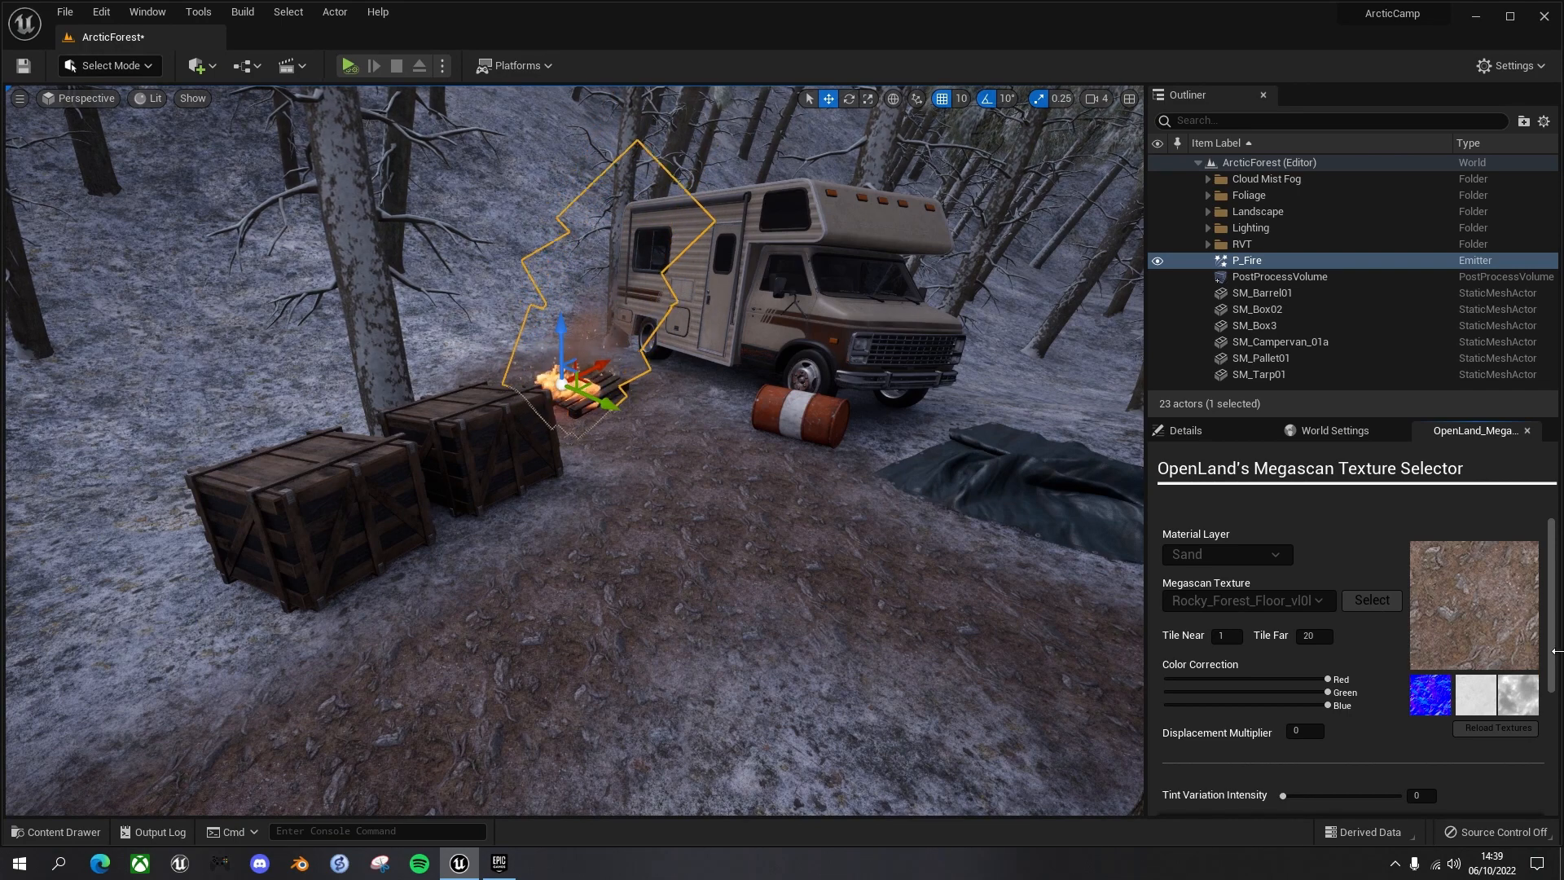
pyautogui.scroll(-2, 1309, 709)
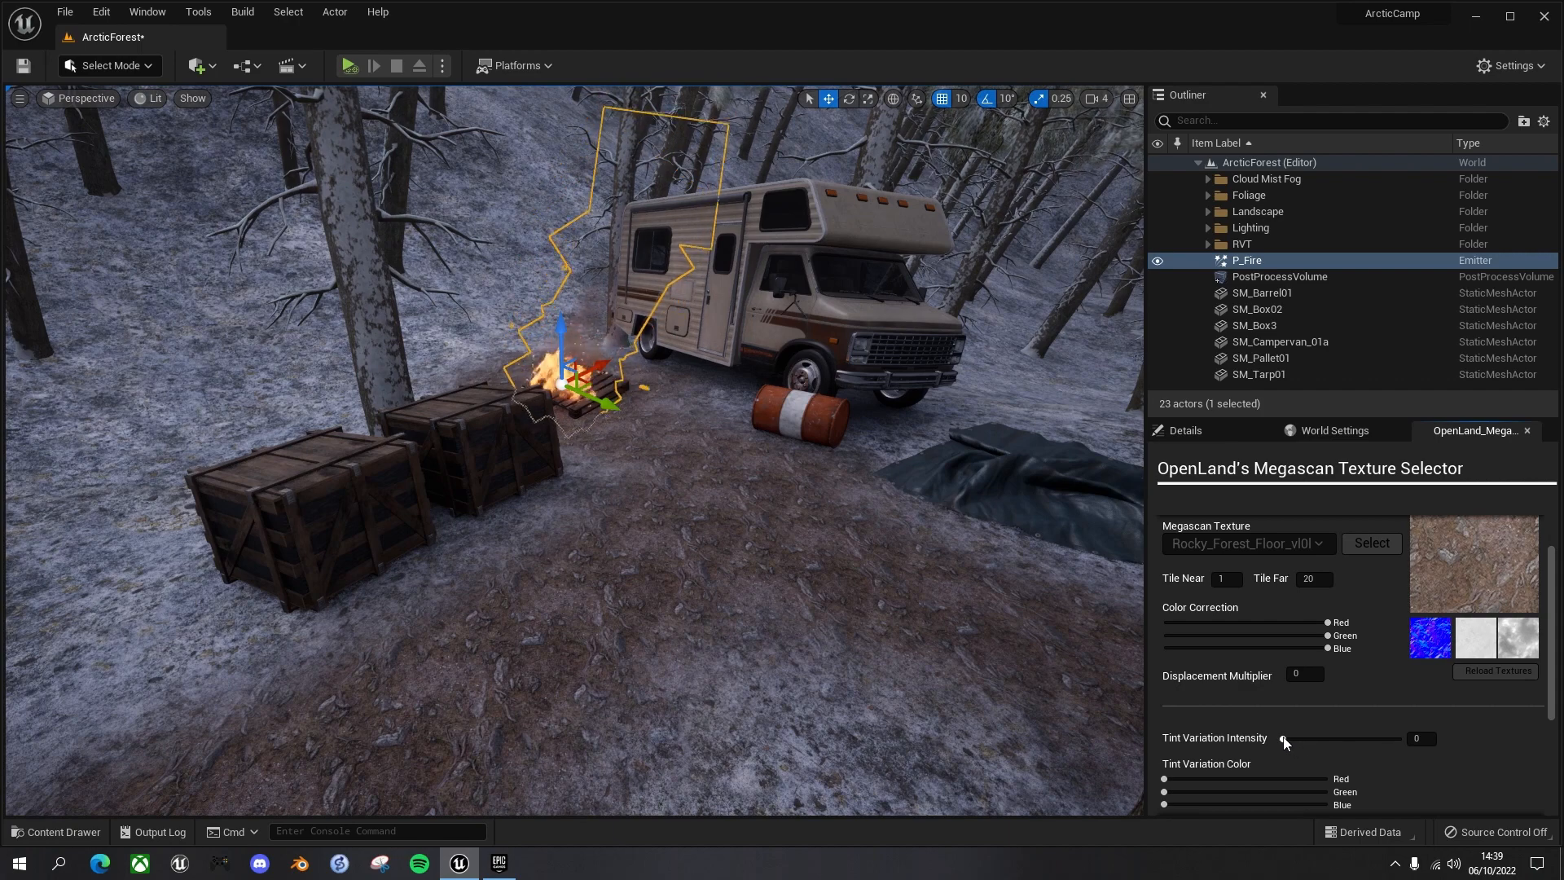
pyautogui.moveTo(1285, 739); pyautogui.dragTo(1379, 746)
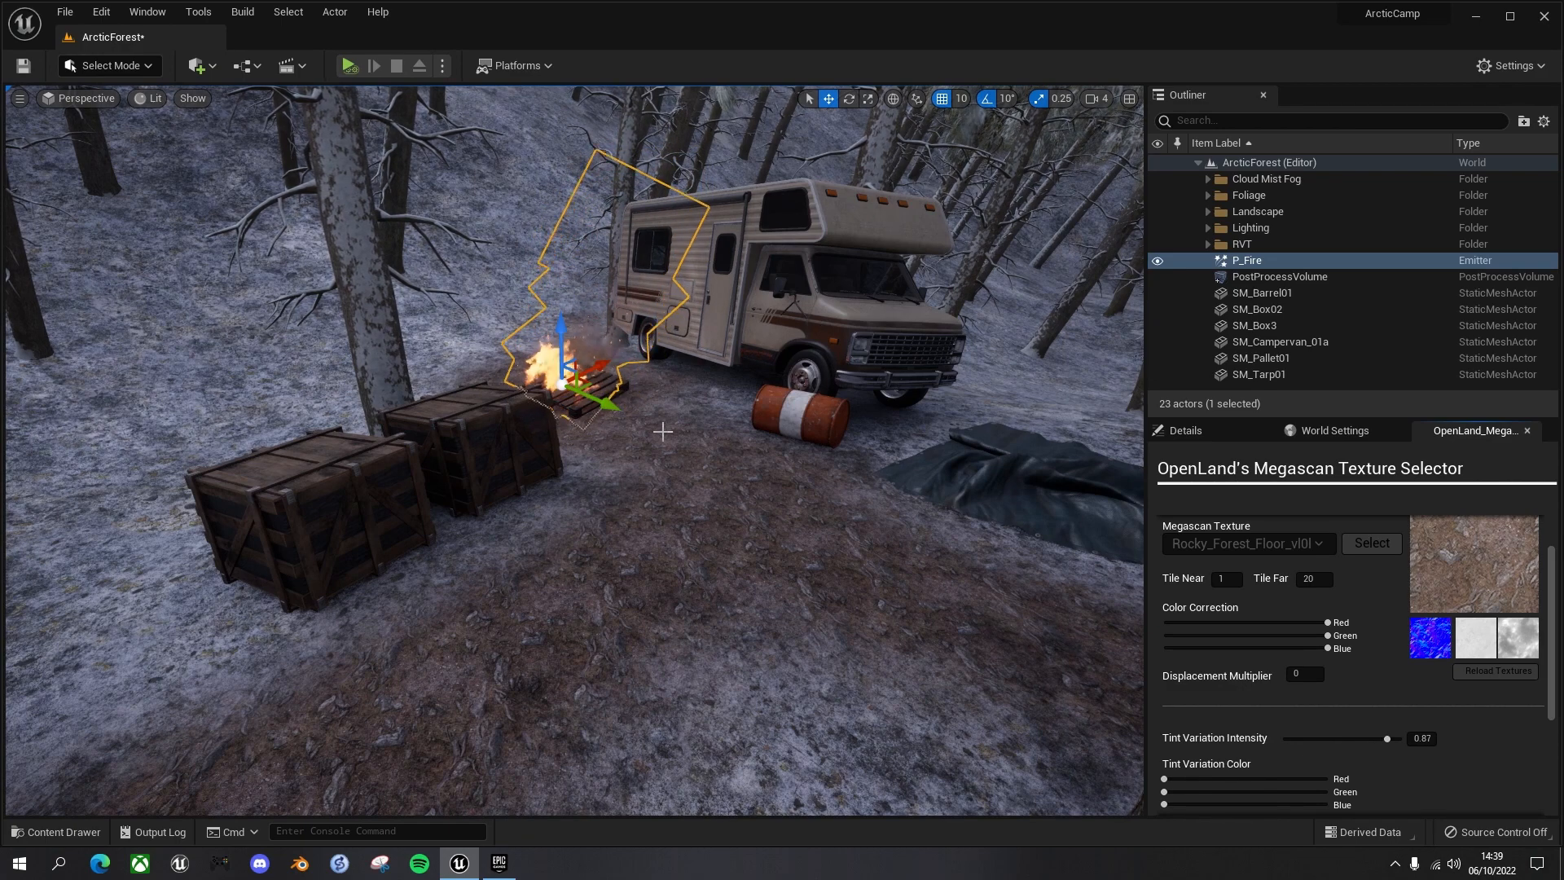
# Step: Check the retextured dirt tracks from farther back across the campsite and save the level
pyautogui.press('s')
pyautogui.moveTo(843, 567)
pyautogui.mouseDown(button='right')
pyautogui.moveTo(844, 583)
pyautogui.moveTo(828, 563)
pyautogui.moveTo(817, 572)
pyautogui.mouseUp(button='right')
pyautogui.press('d')
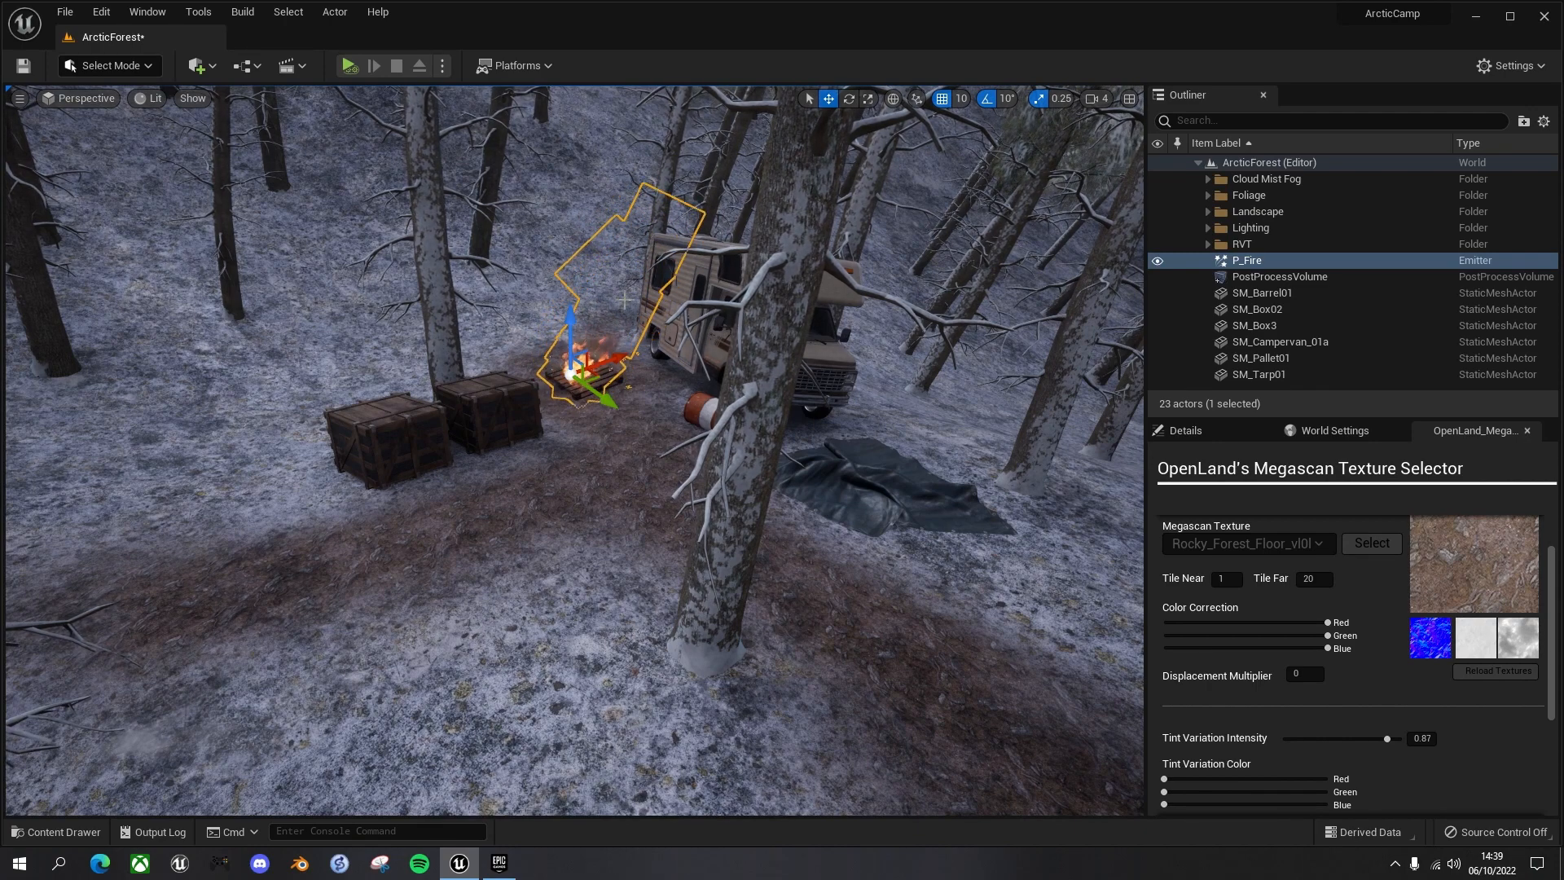
pyautogui.hotkey('ctrl', 's')
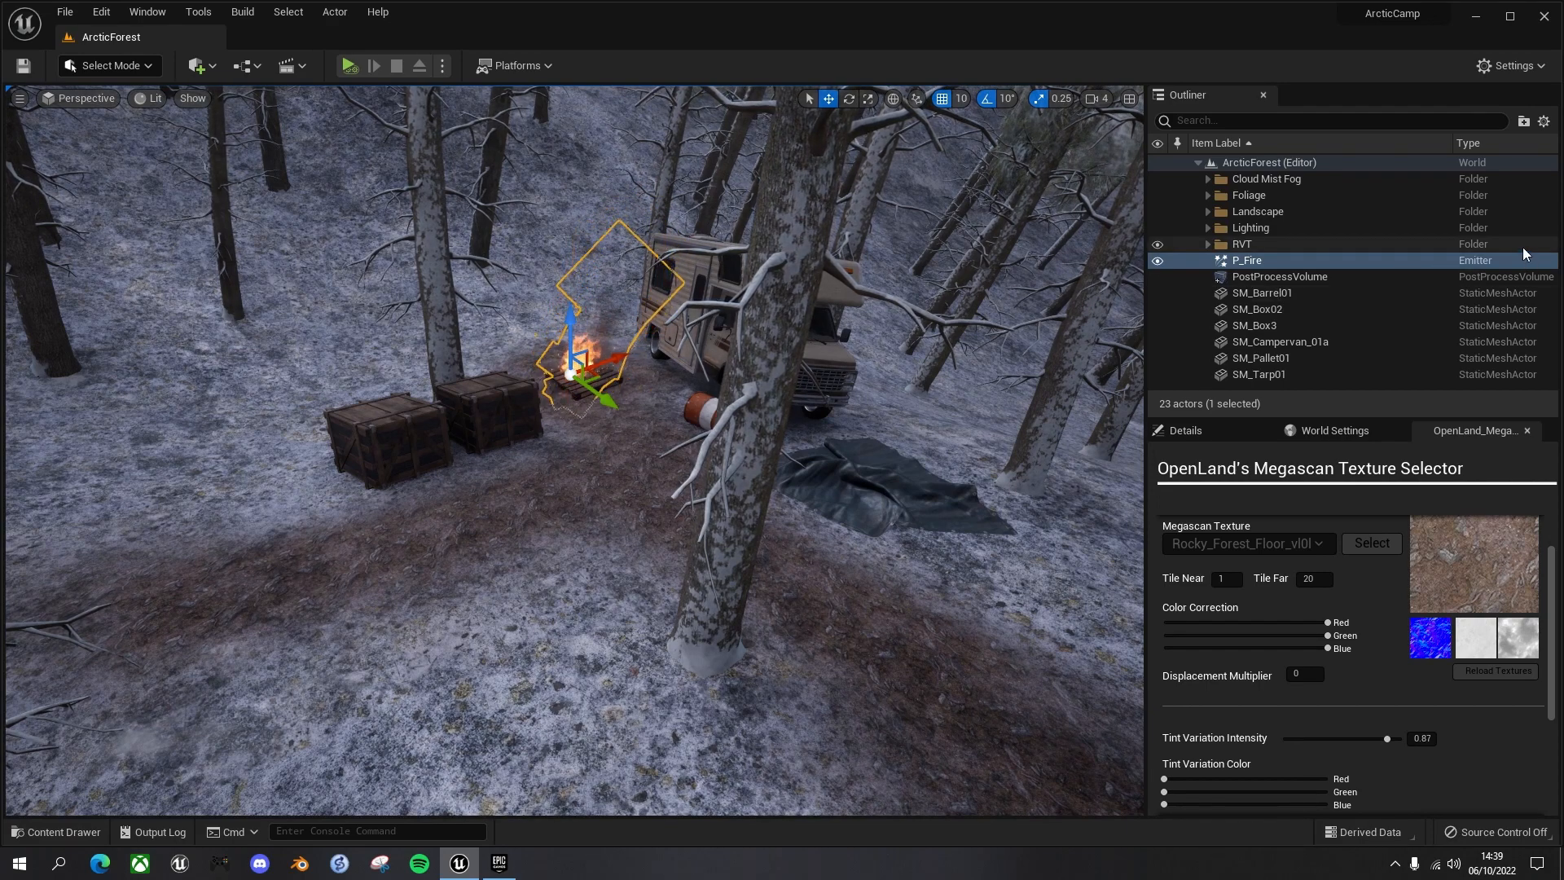
# Step: Move P_Fire and the barrel, box, campervan, pallet and tarp meshes into a new Outliner folder named Campsite, and collapse it
pyautogui.click(1256, 291)
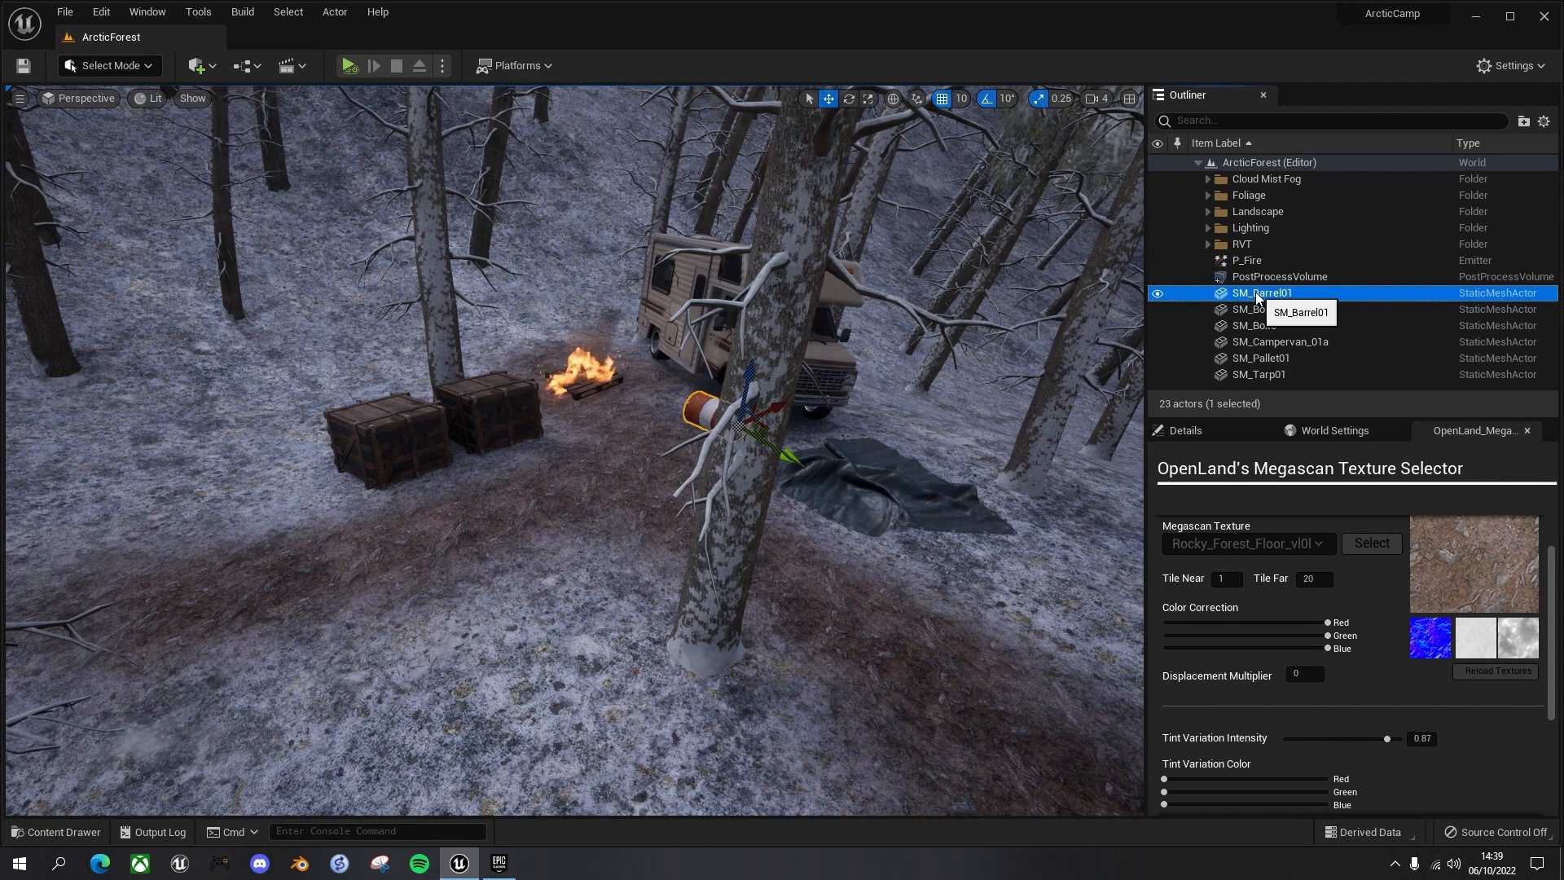
pyautogui.keyDown('shift'); pyautogui.click(1252, 376); pyautogui.keyUp('shift')
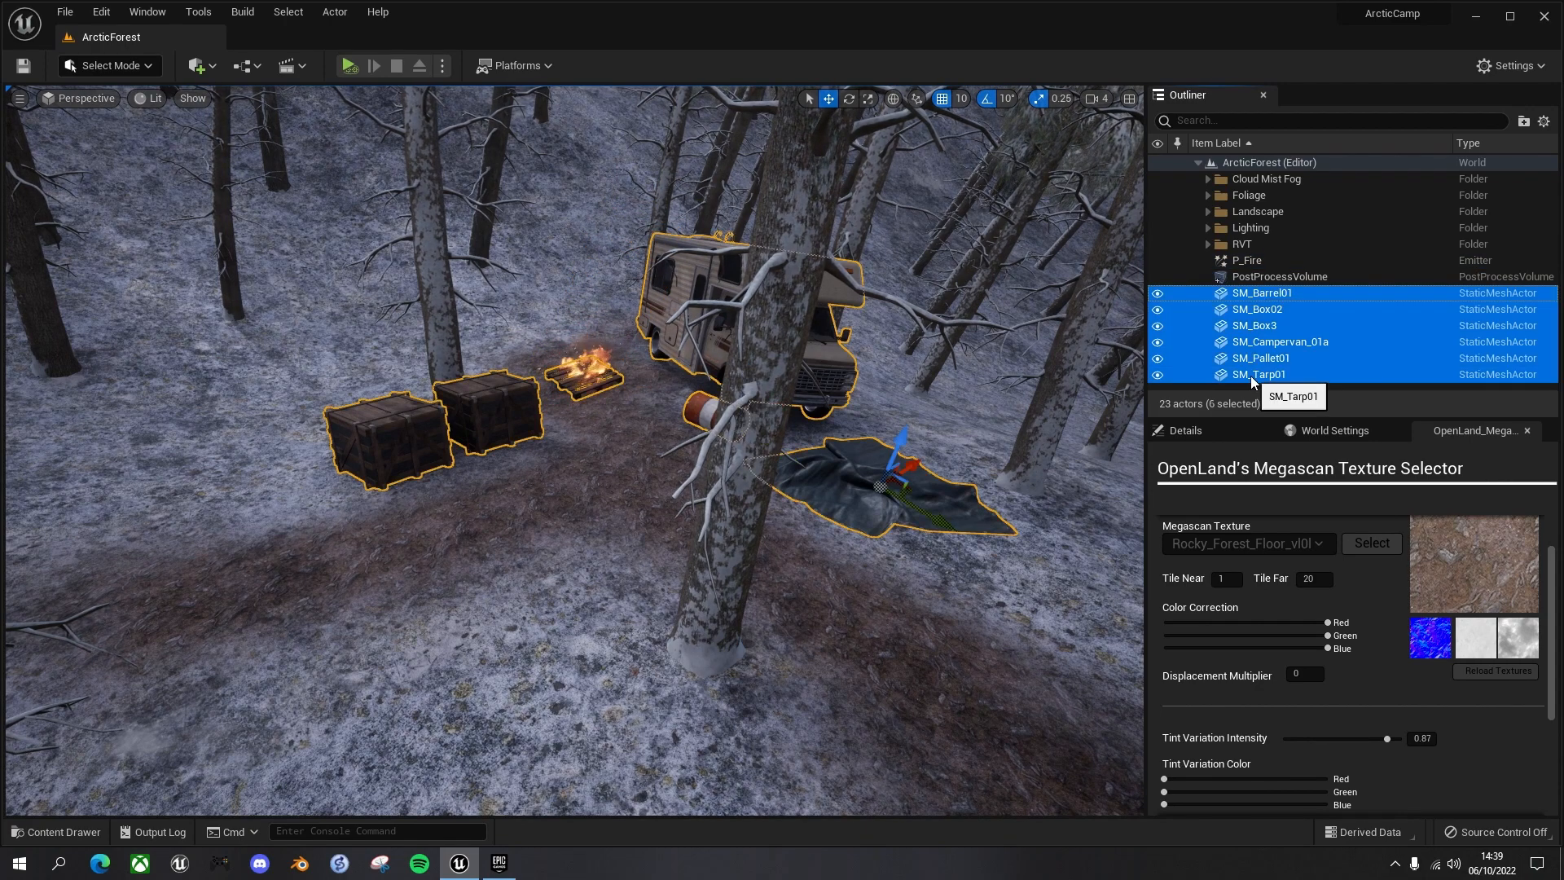
pyautogui.keyDown('ctrl'); pyautogui.click(1251, 264); pyautogui.keyUp('ctrl')
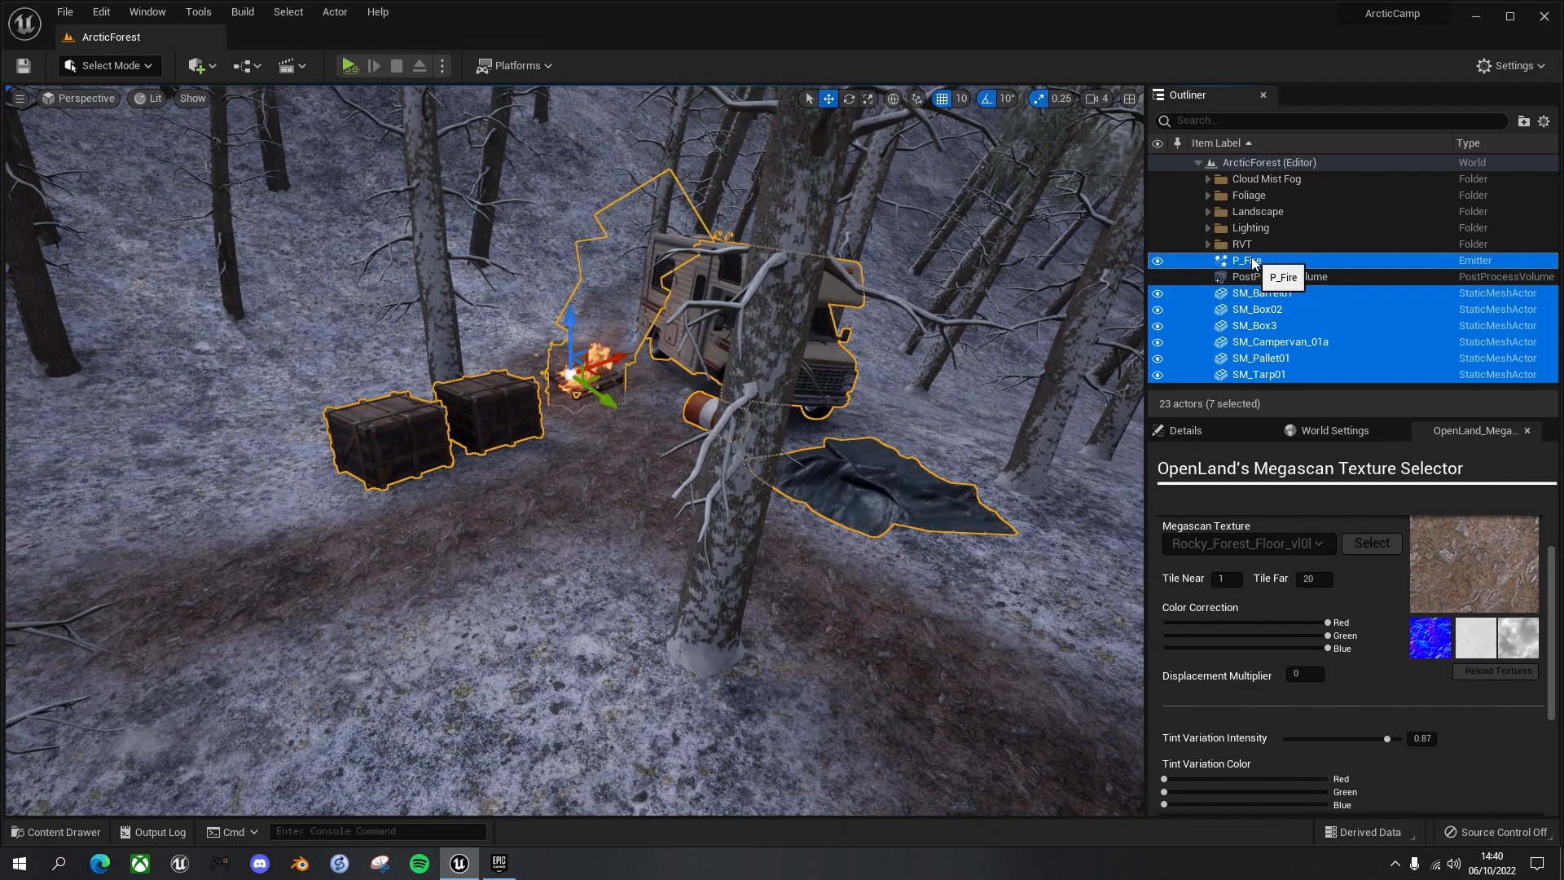
pyautogui.rightClick(1253, 260)
pyautogui.moveTo(1320, 630)
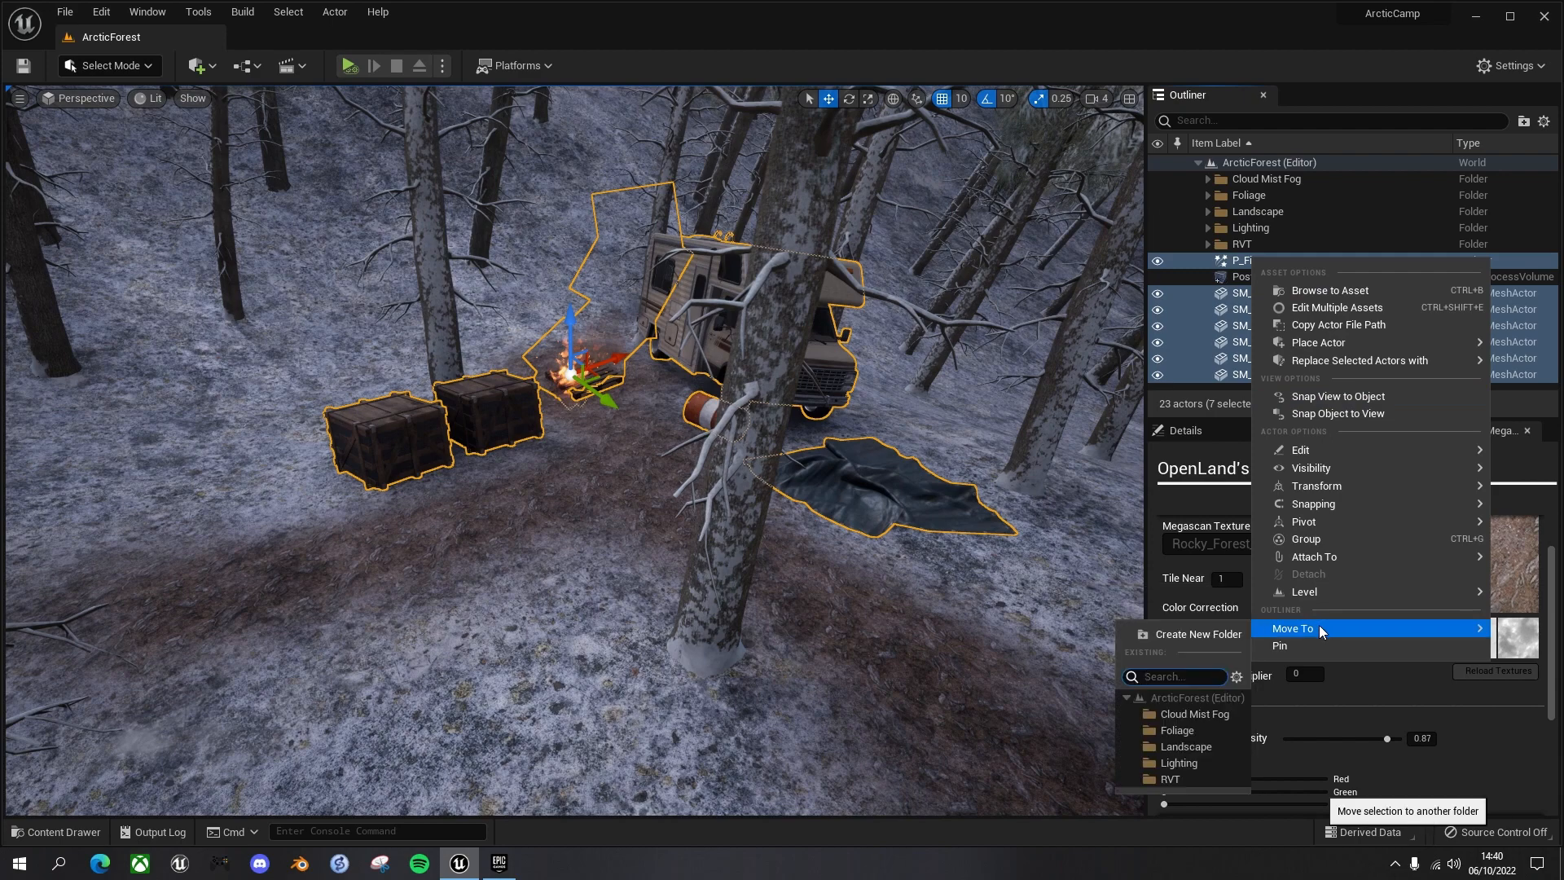
pyautogui.click(1198, 636)
pyautogui.write('Campsite')
pyautogui.press('Return')
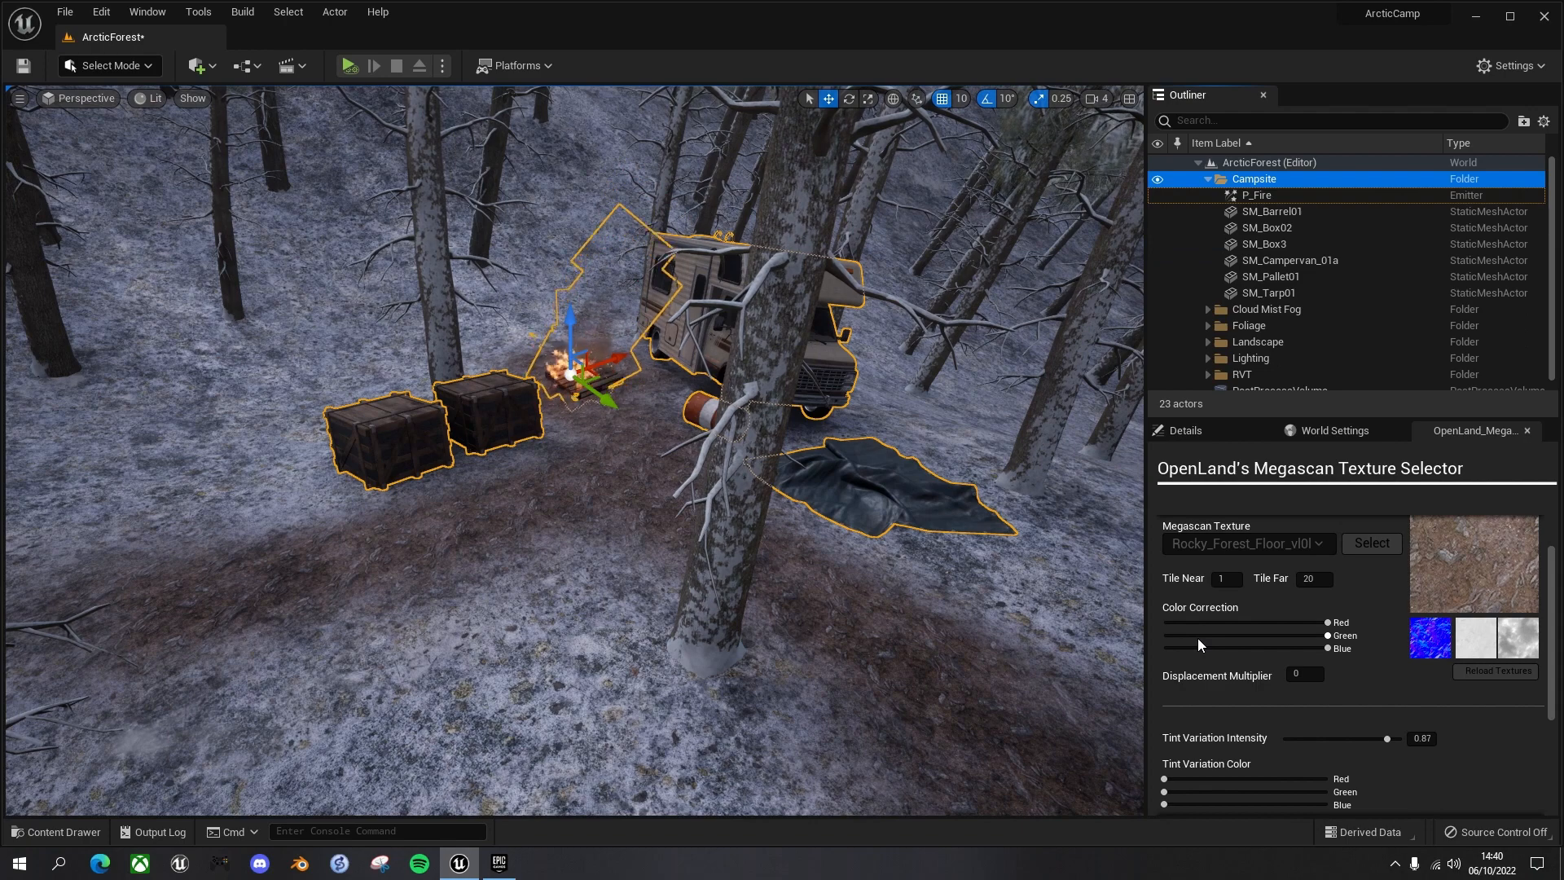
pyautogui.click(1209, 179)
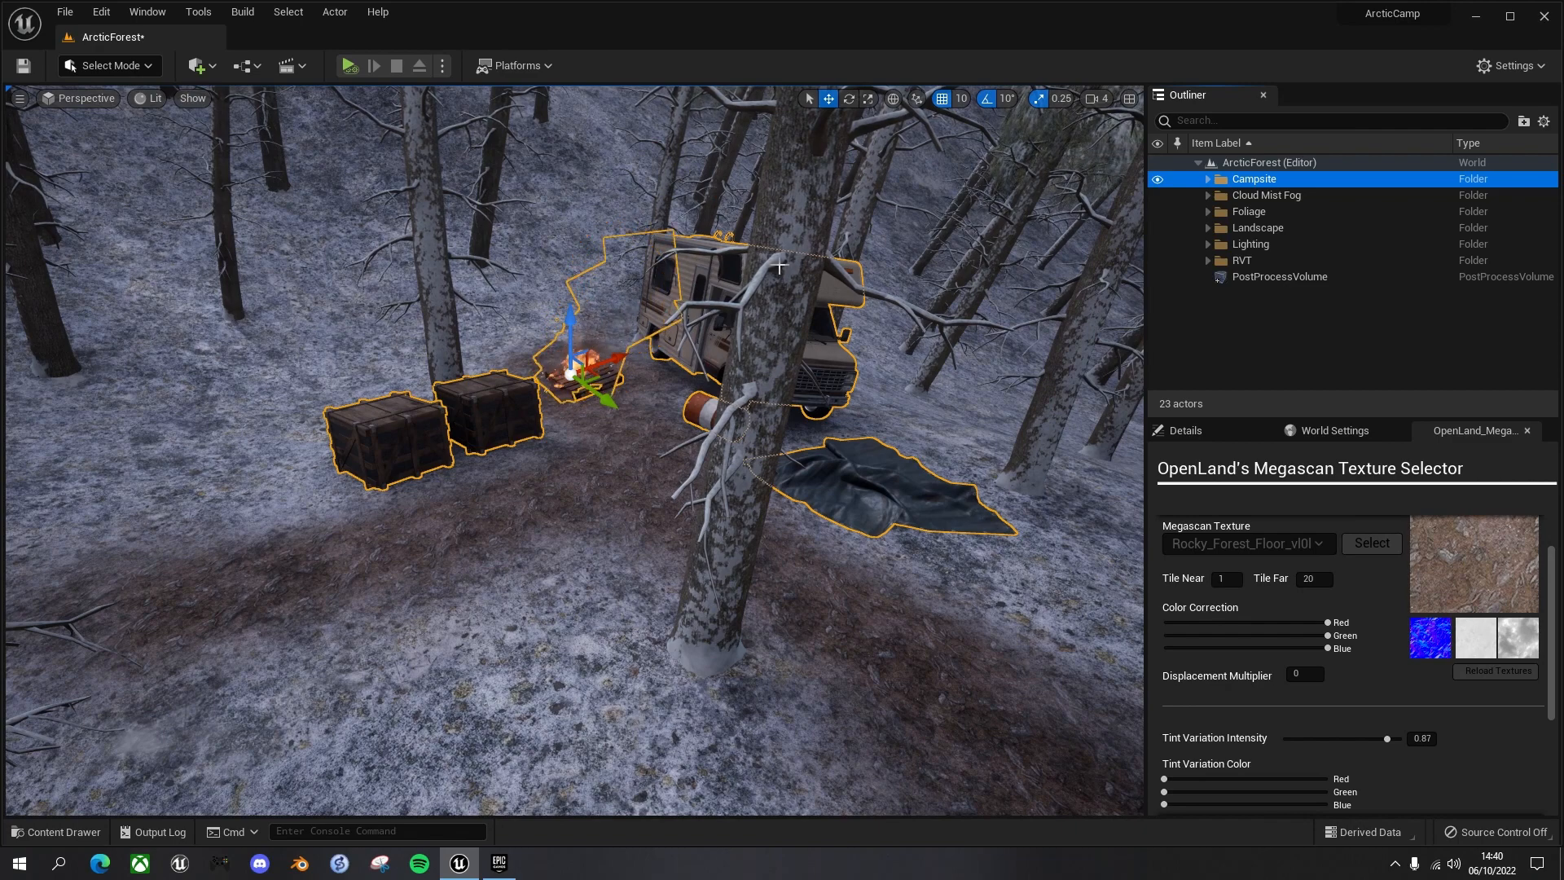
pyautogui.click(350, 342)
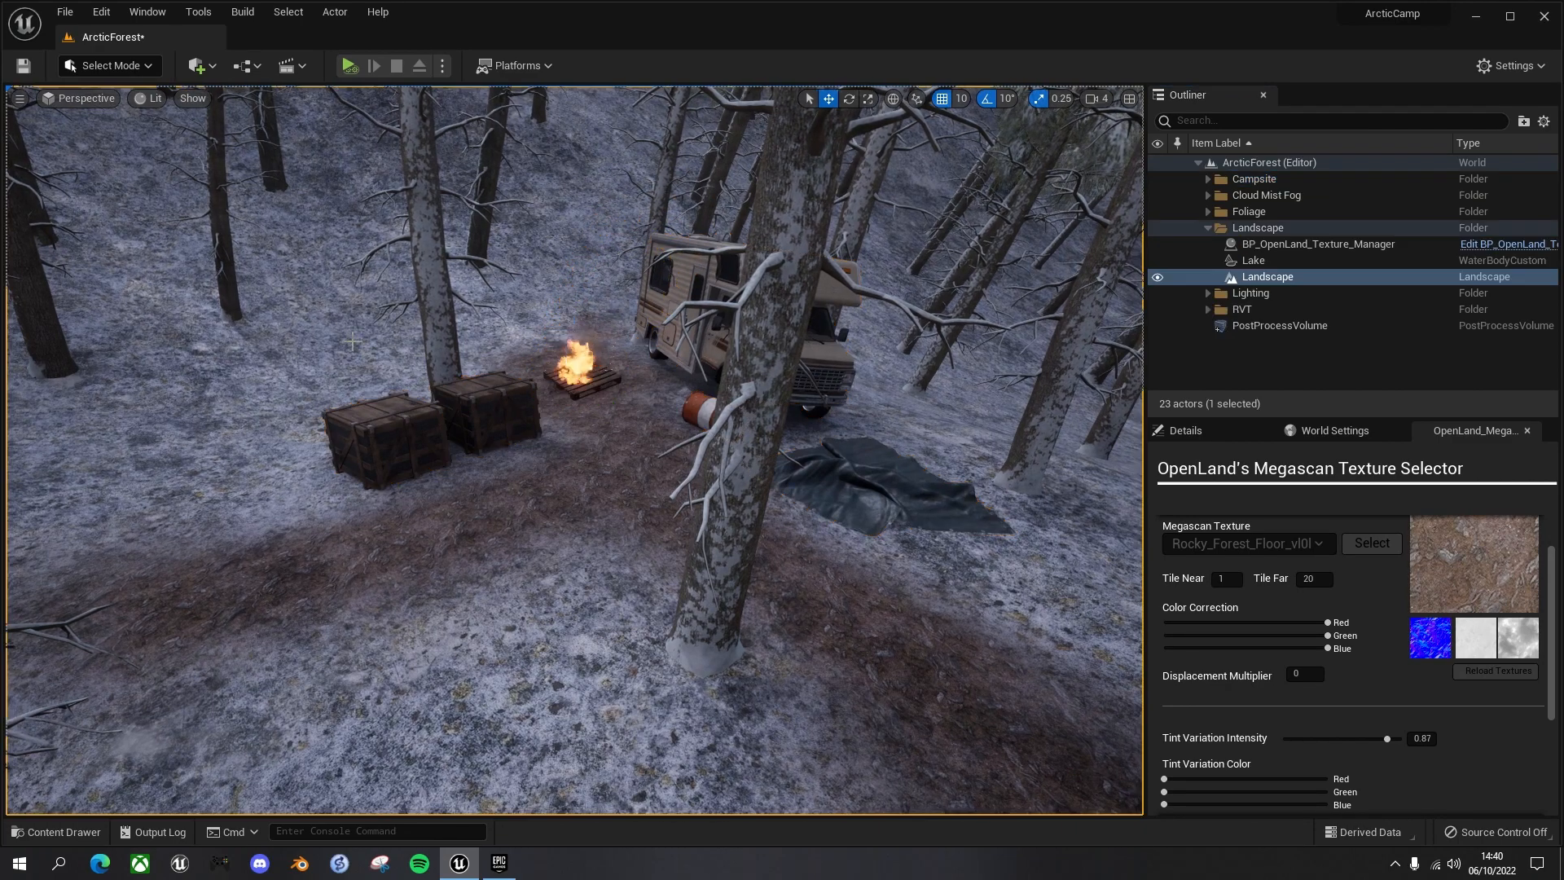
pyautogui.press('a')
pyautogui.moveTo(798, 490); pyautogui.dragTo(705, 420, button='right')
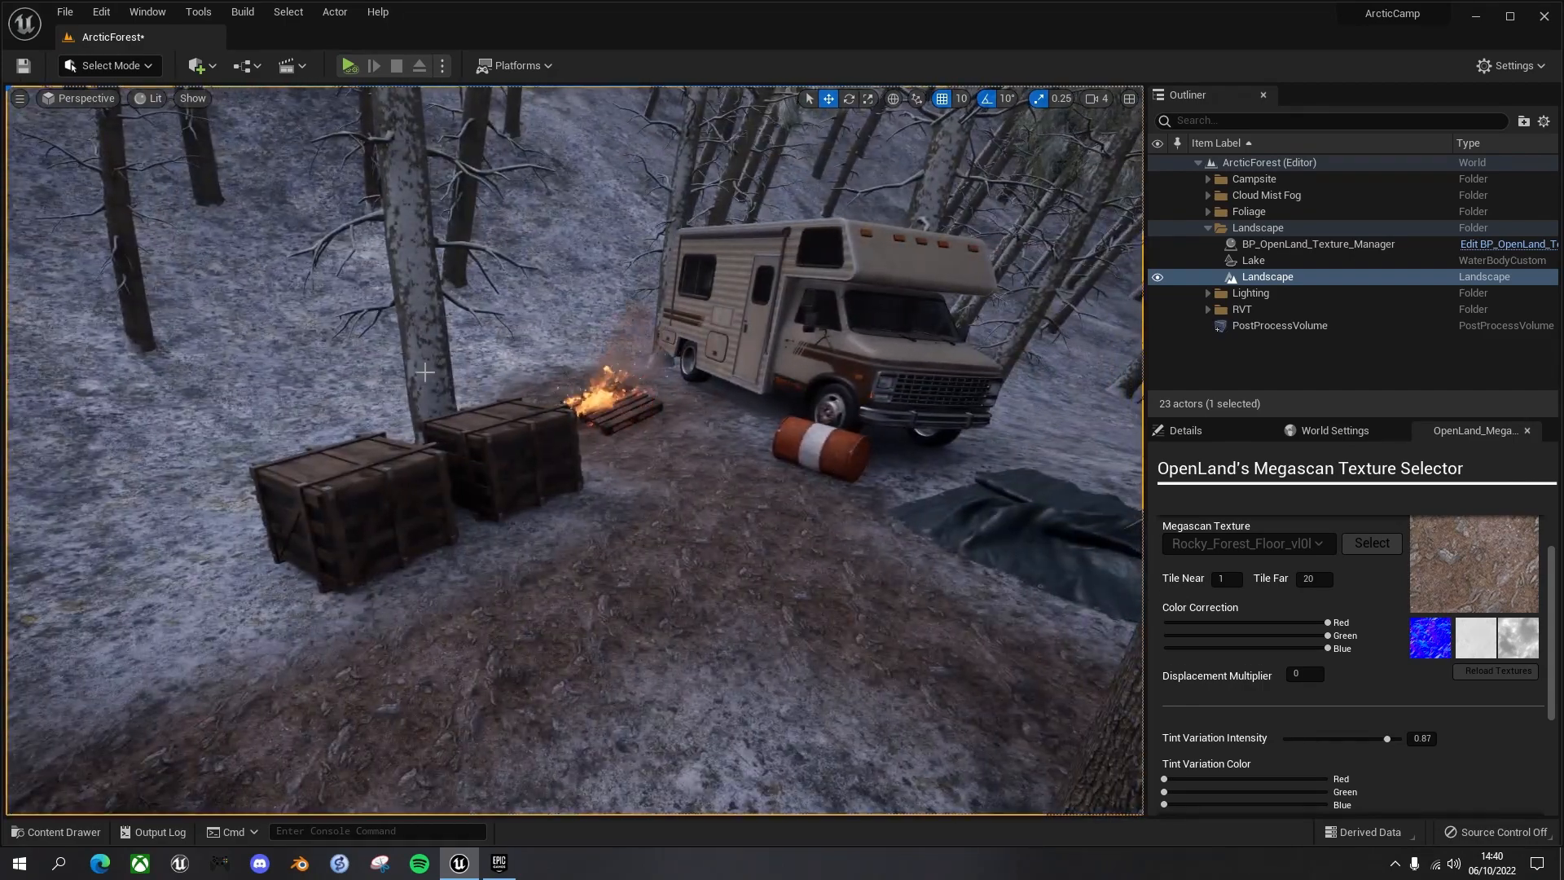